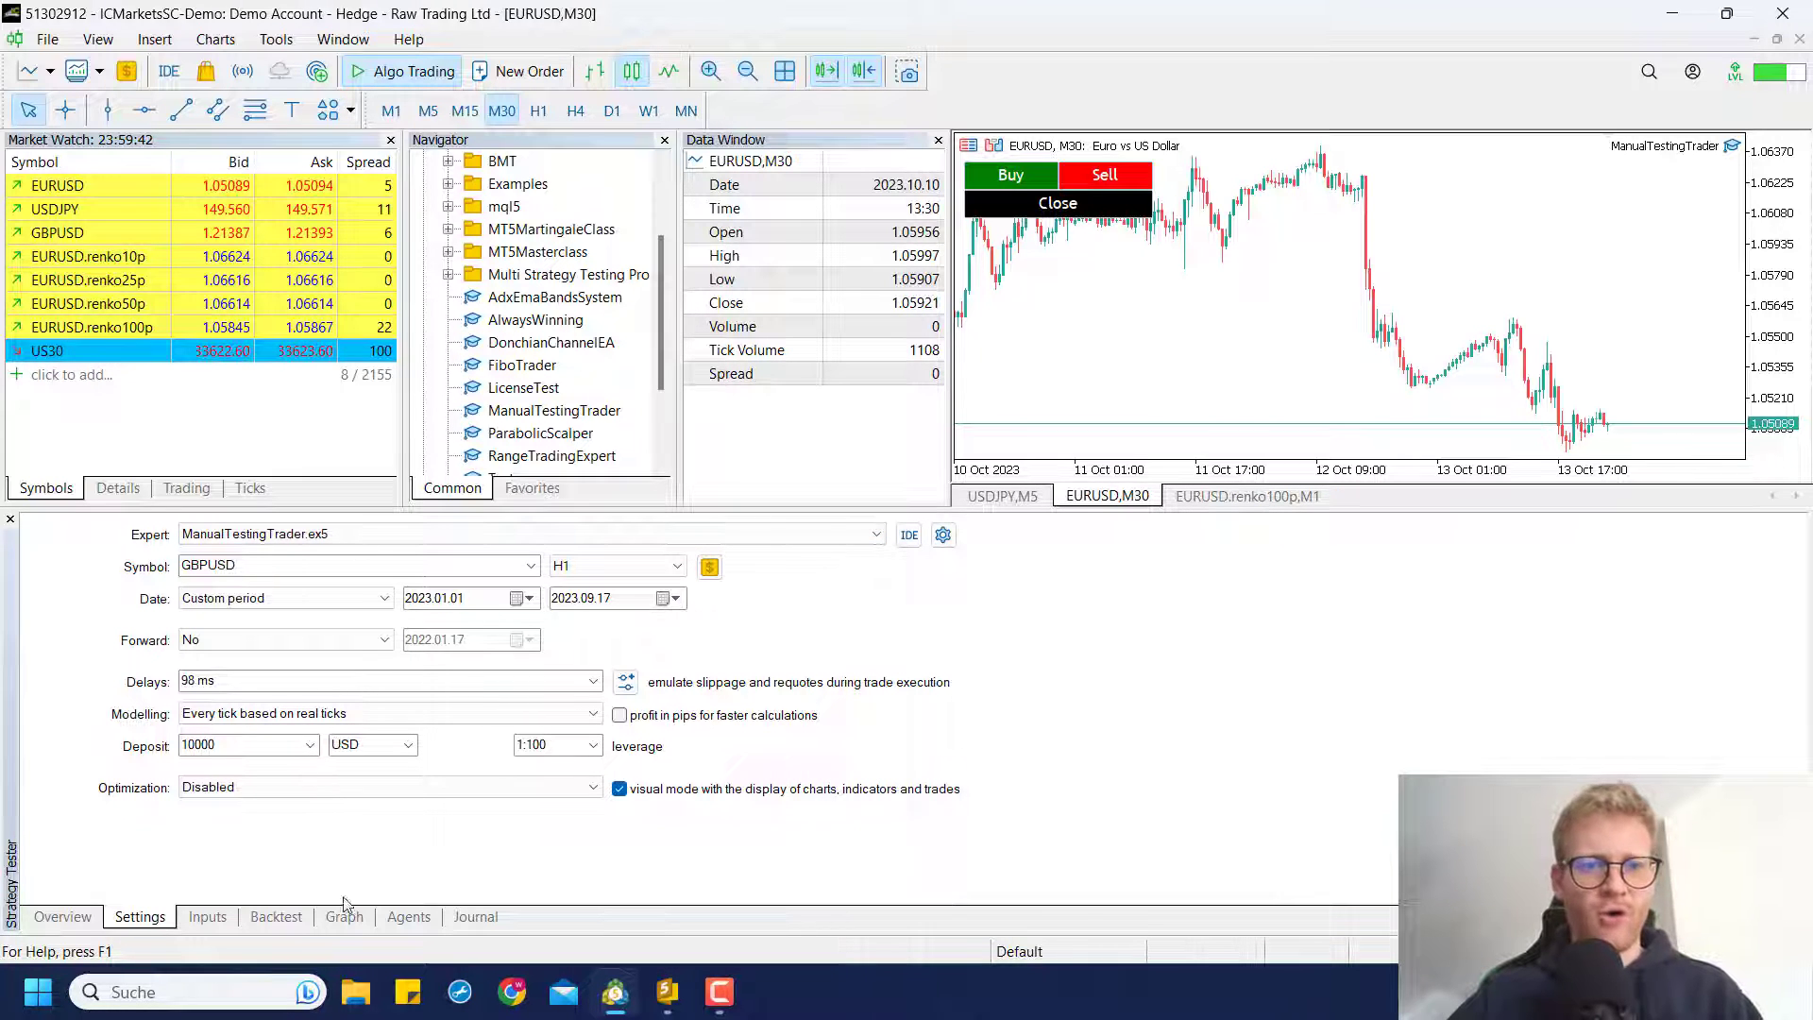
# - Switch the test to the M5 timeframe, maximize the replay window and speed up playback
pyautogui.click(596, 565)
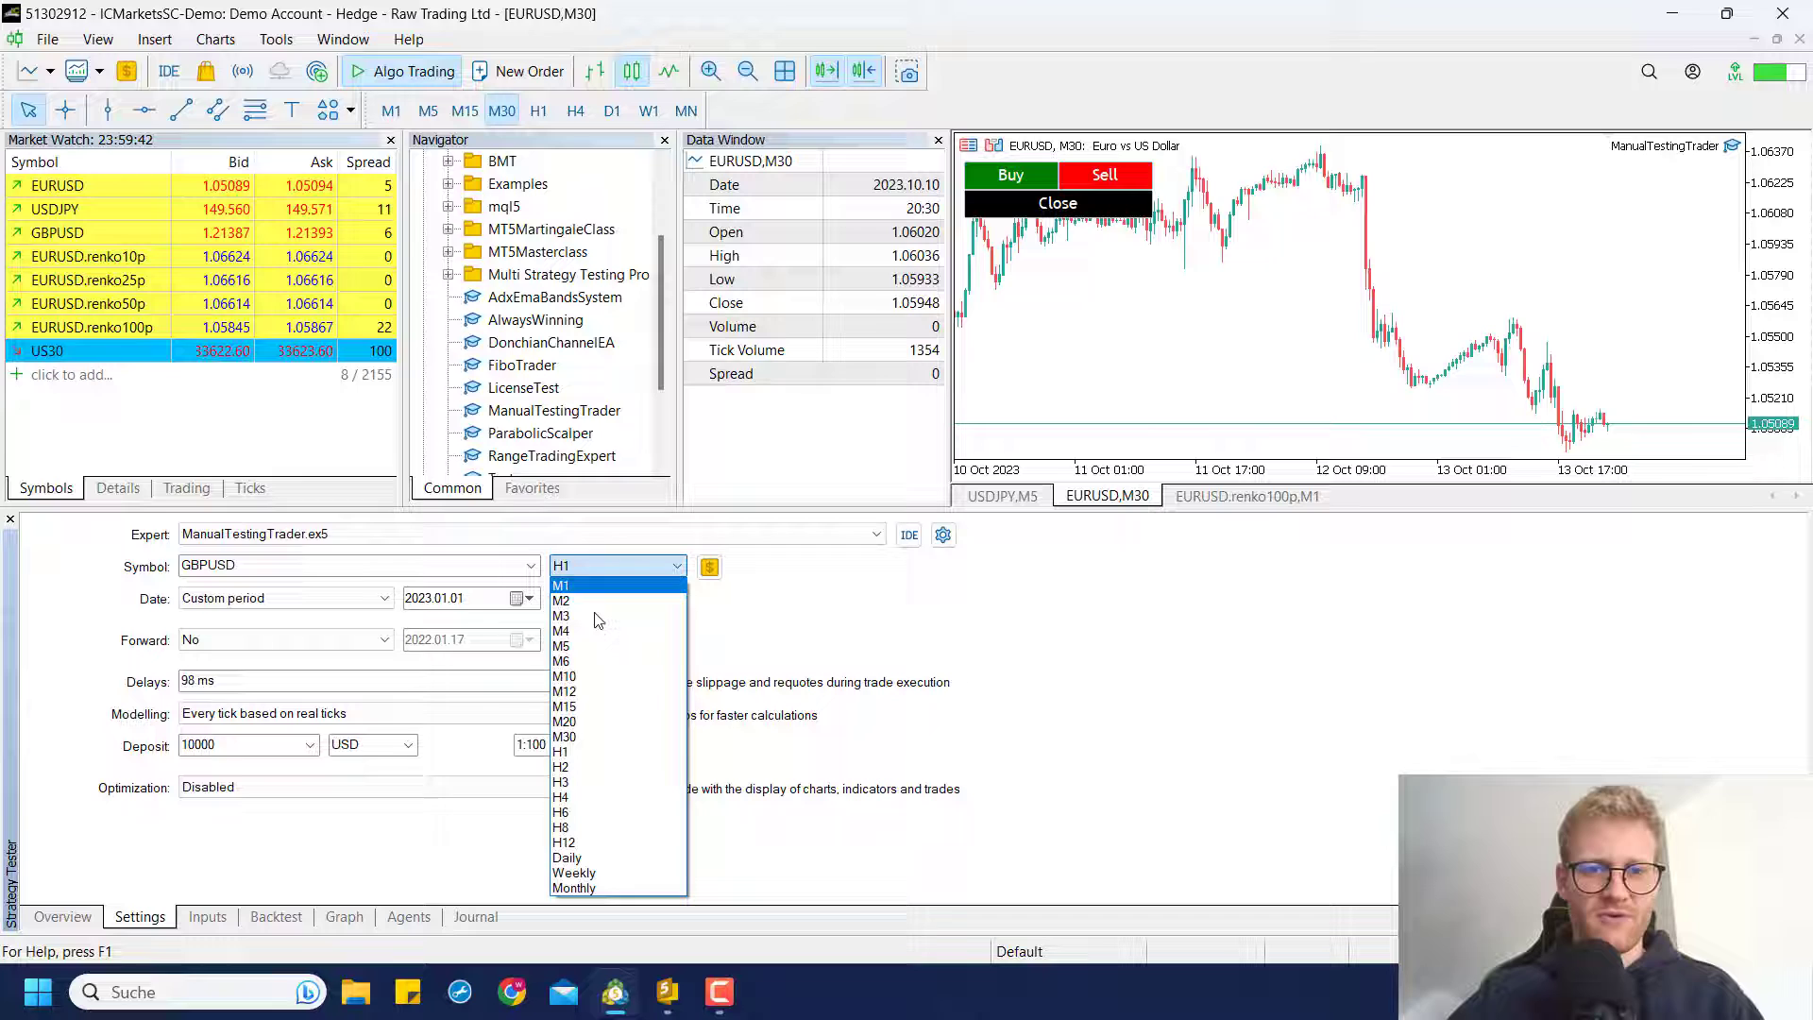
pyautogui.click(602, 647)
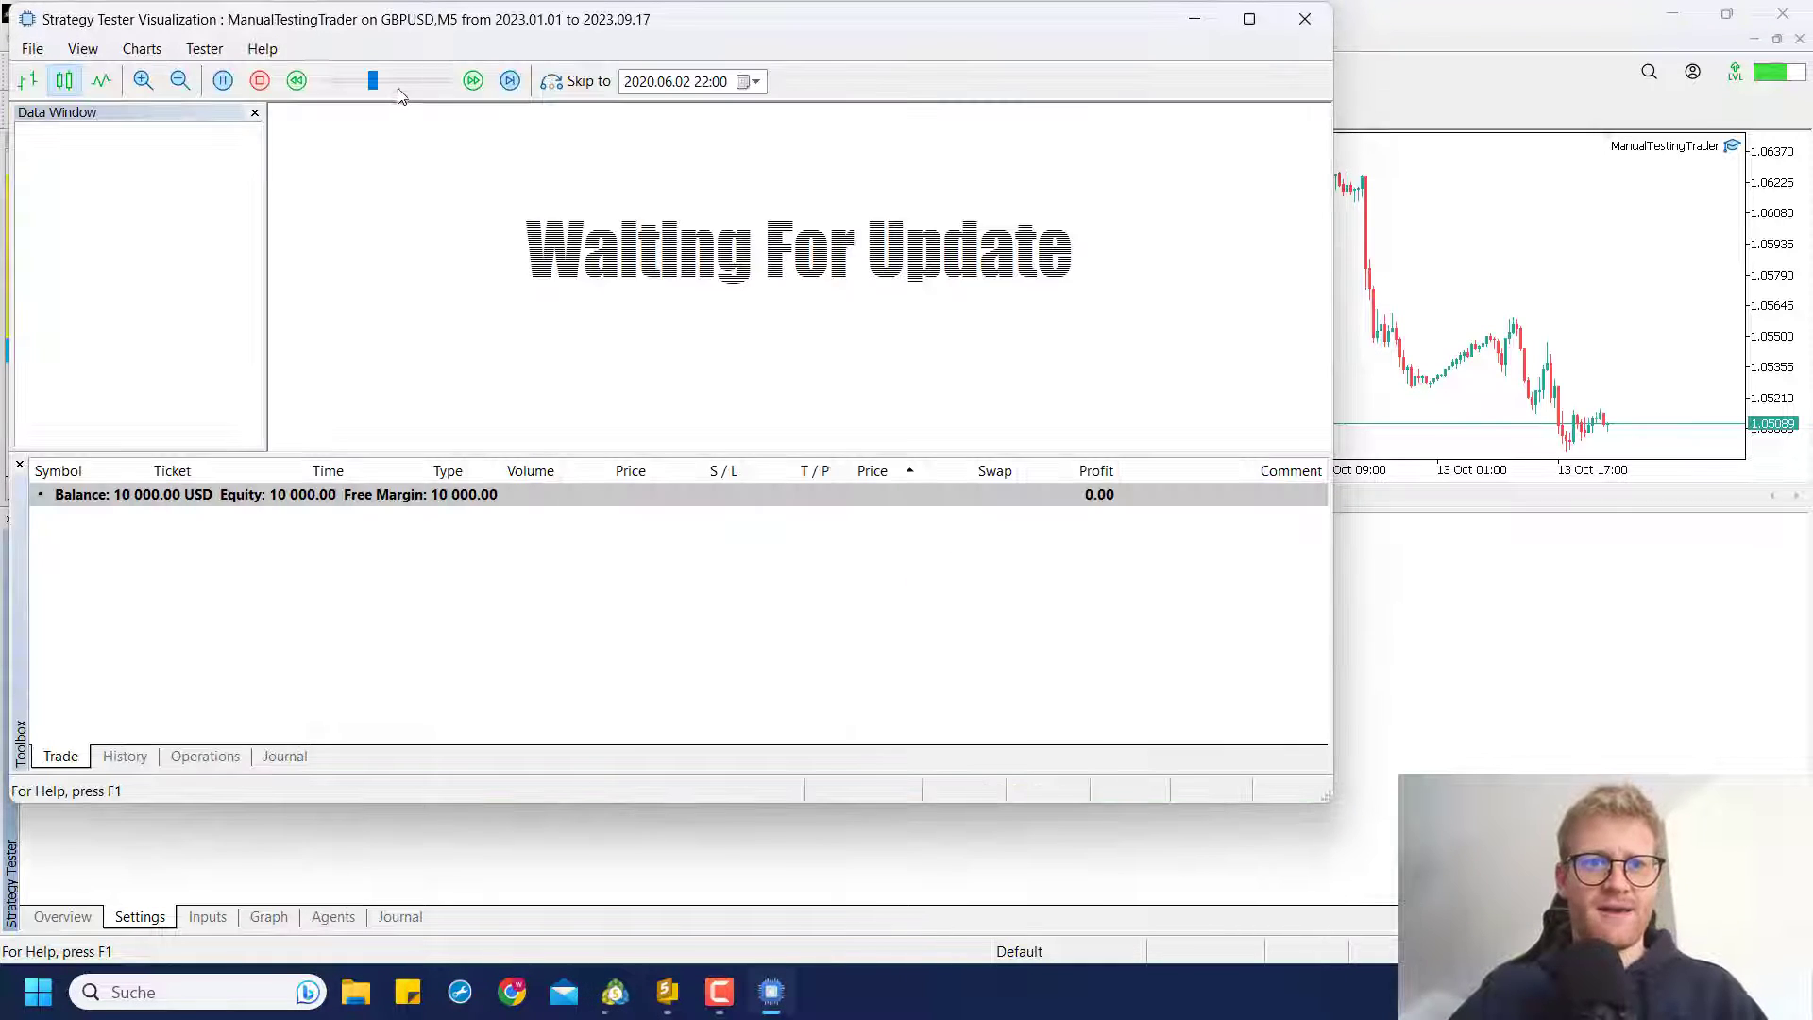
pyautogui.doubleClick(506, 19)
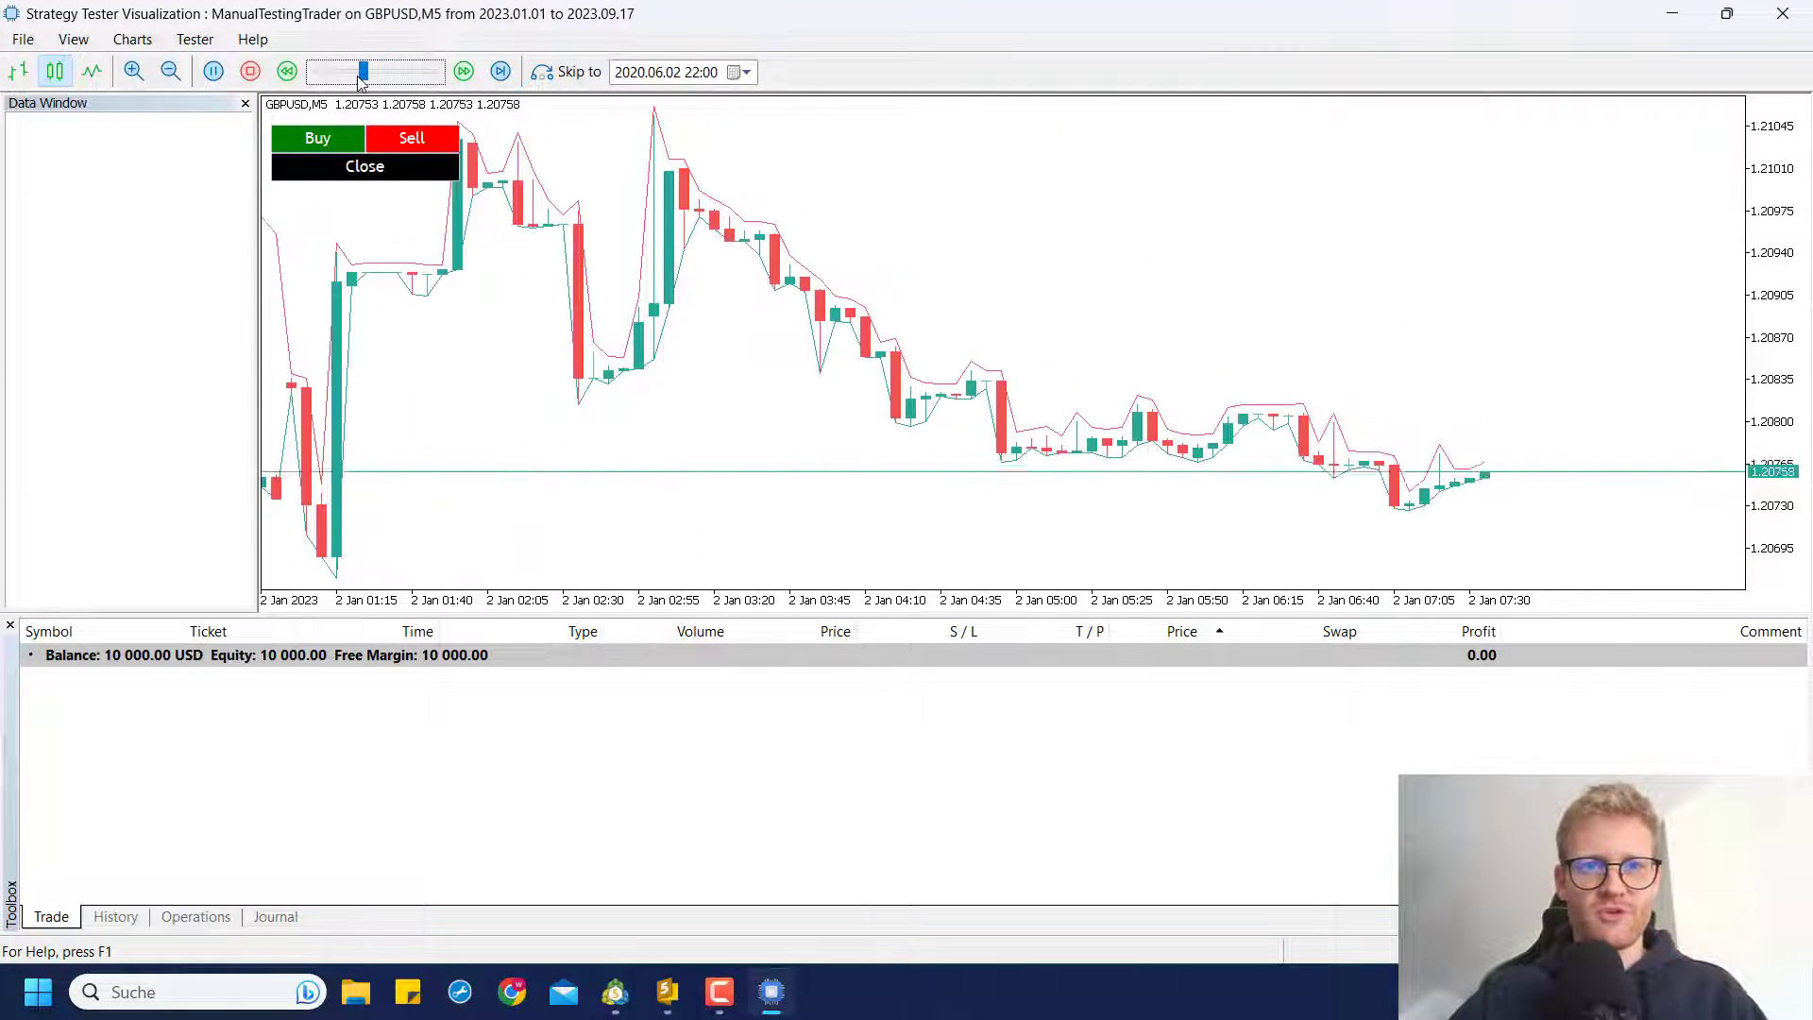
pyautogui.moveTo(363, 76)
pyautogui.mouseDown()
pyautogui.moveTo(411, 85)
pyautogui.moveTo(339, 76)
pyautogui.mouseUp()
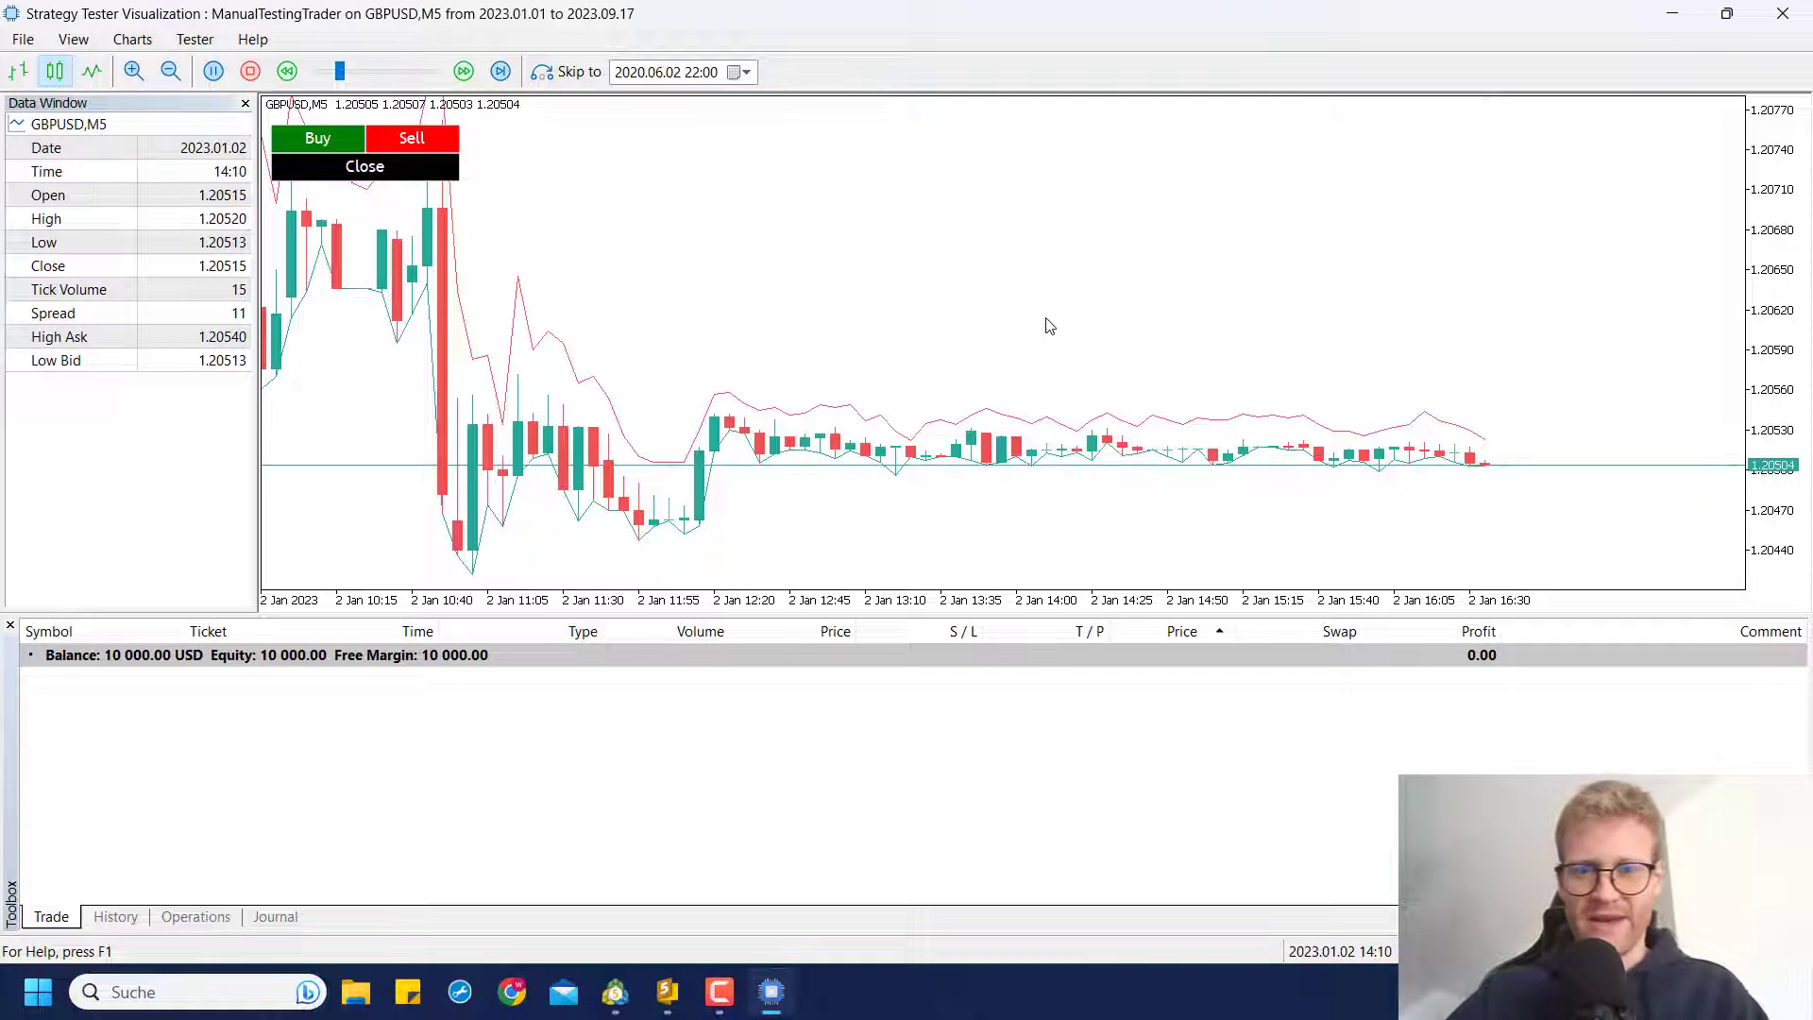
# - Return to the replay chart and read price and time at a bar and at the latest bar
pyautogui.click(617, 990)
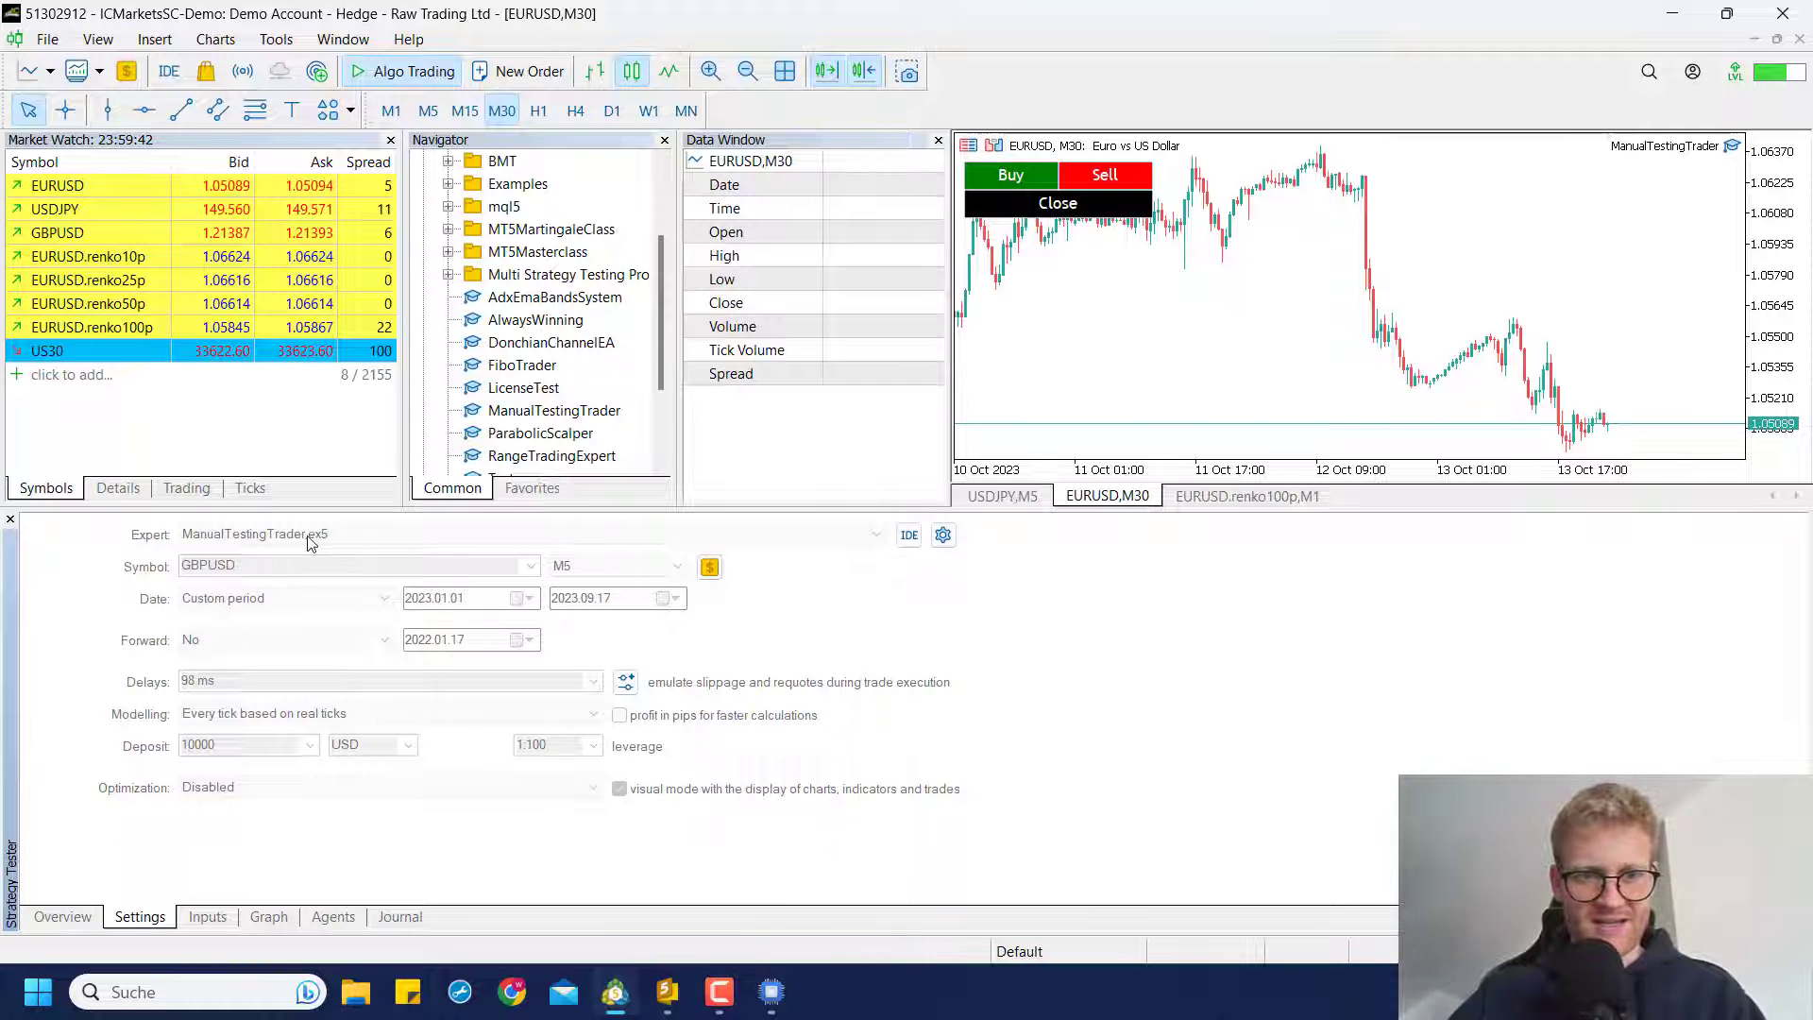
pyautogui.click(772, 992)
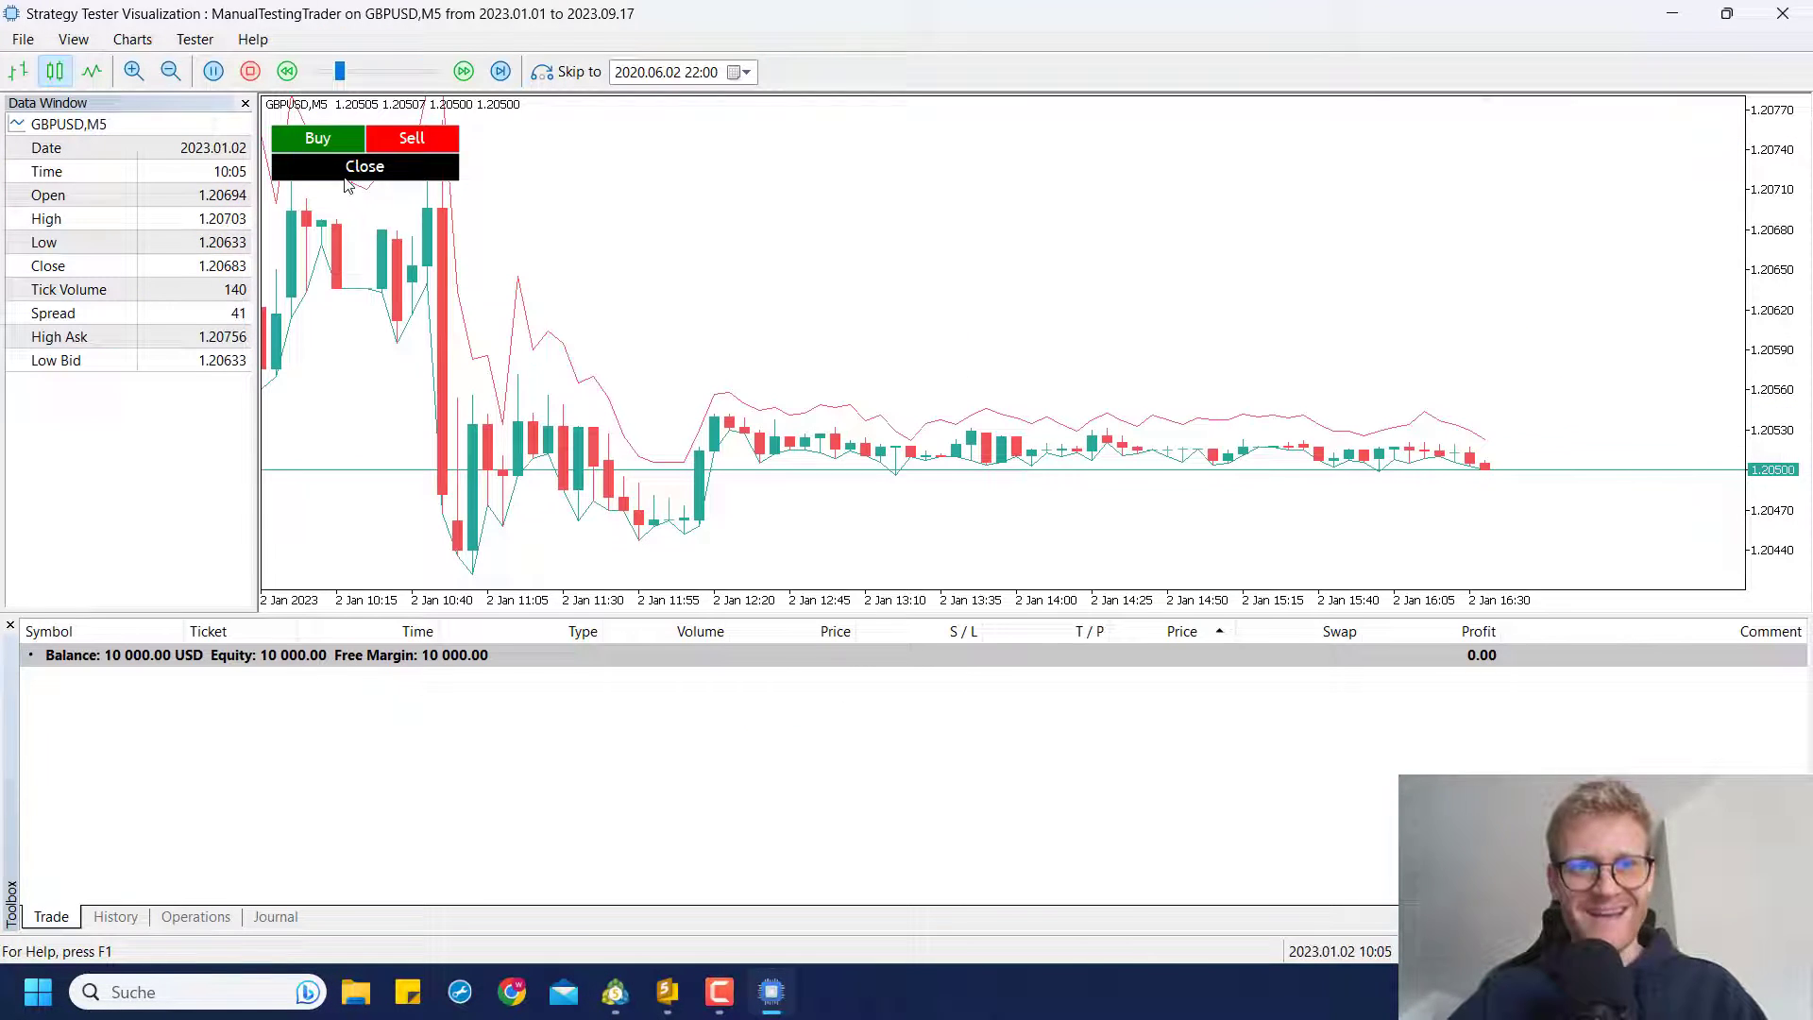
pyautogui.middleClick(620, 217)
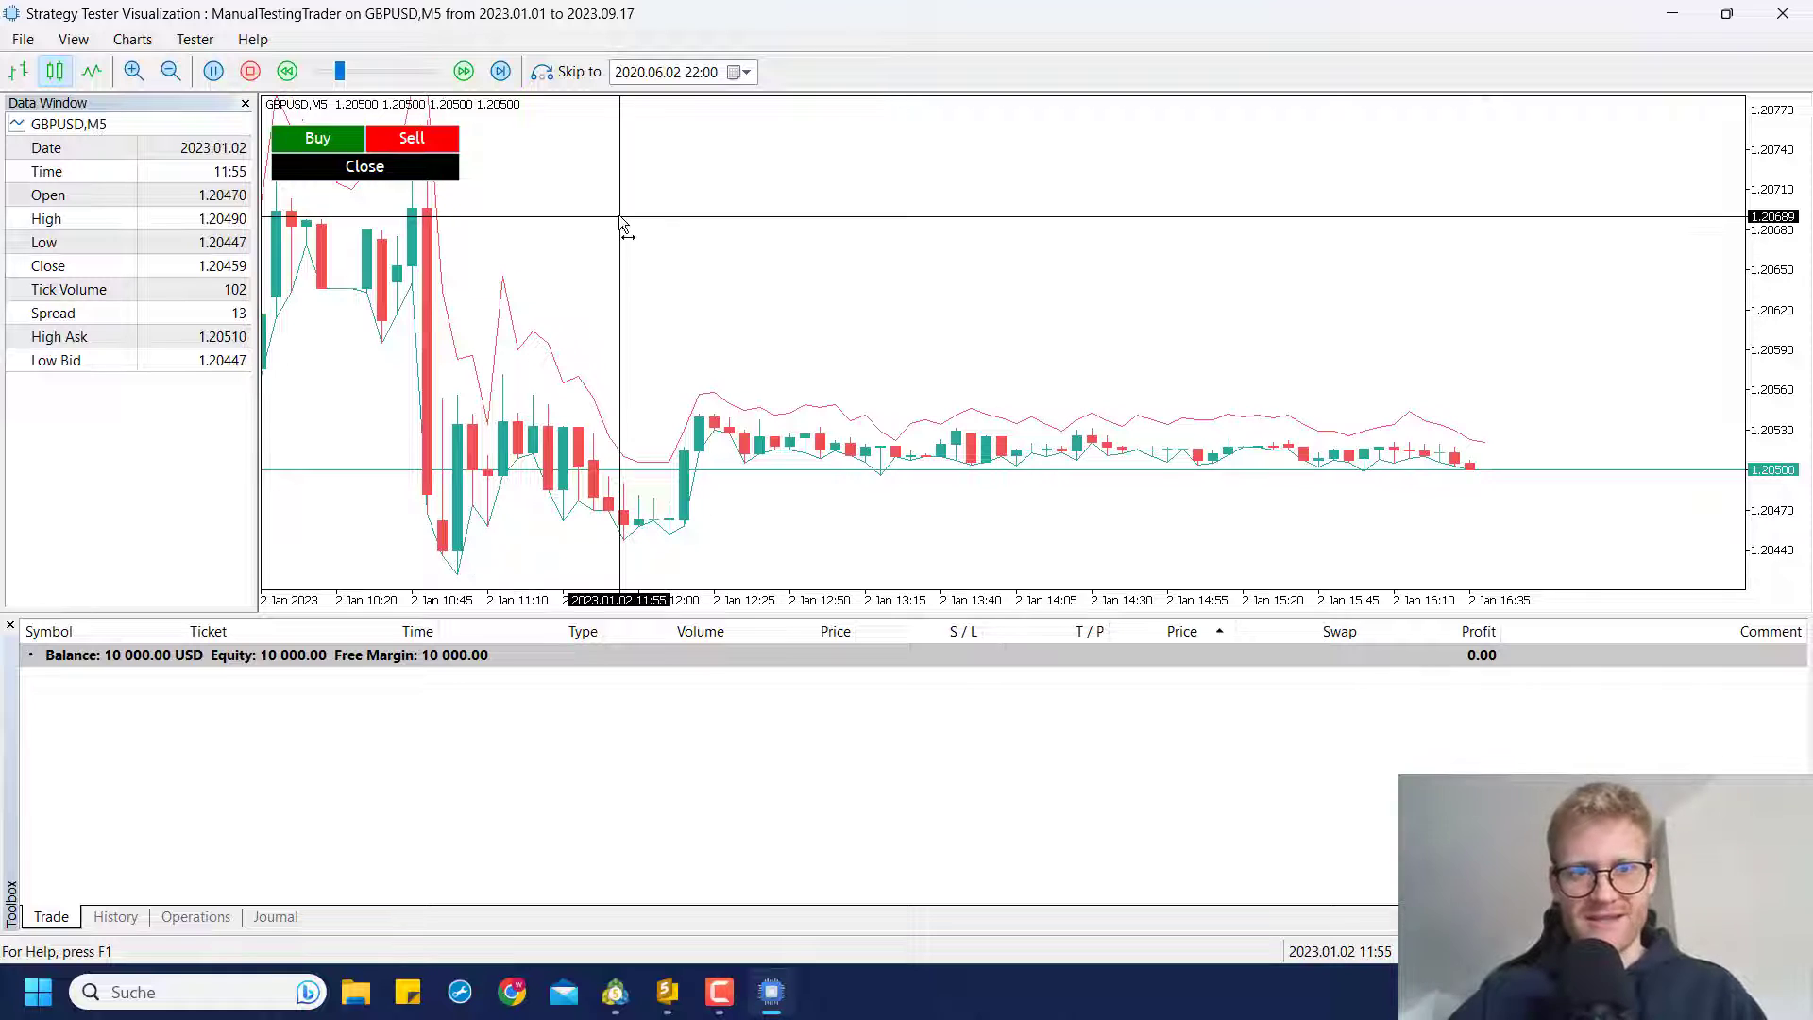
pyautogui.click(747, 169)
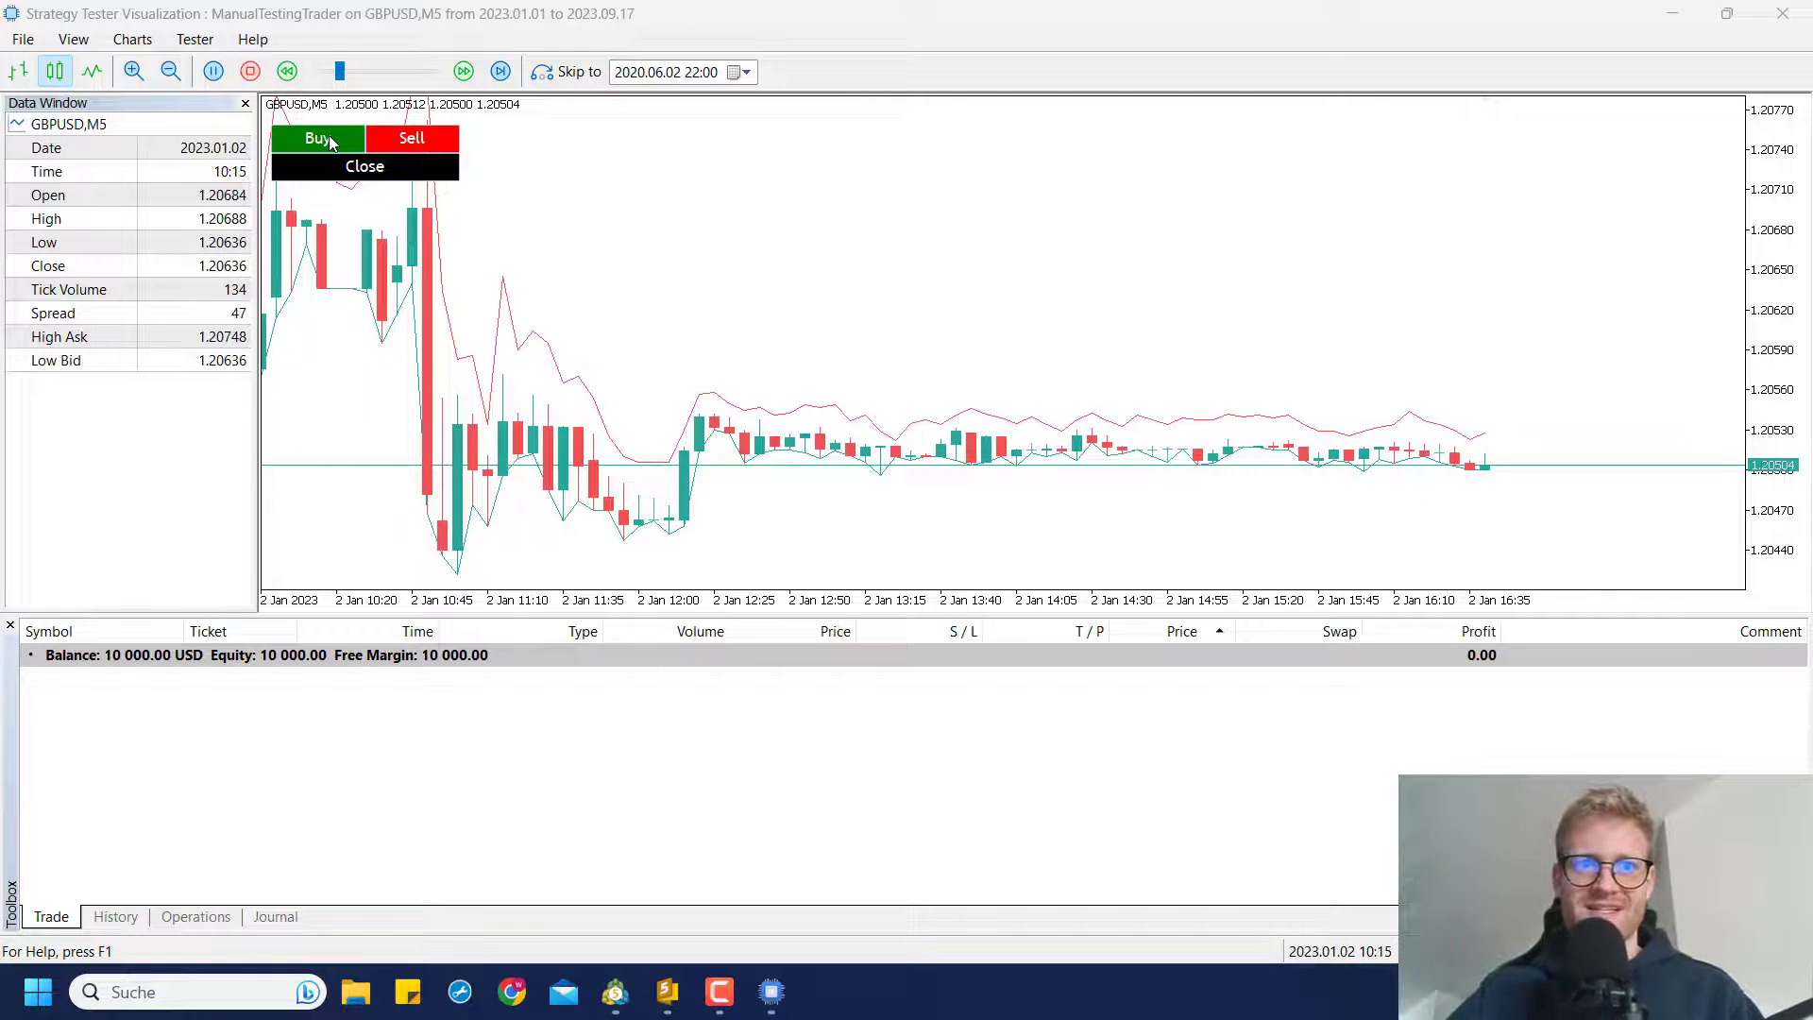
pyautogui.middleClick(1530, 462)
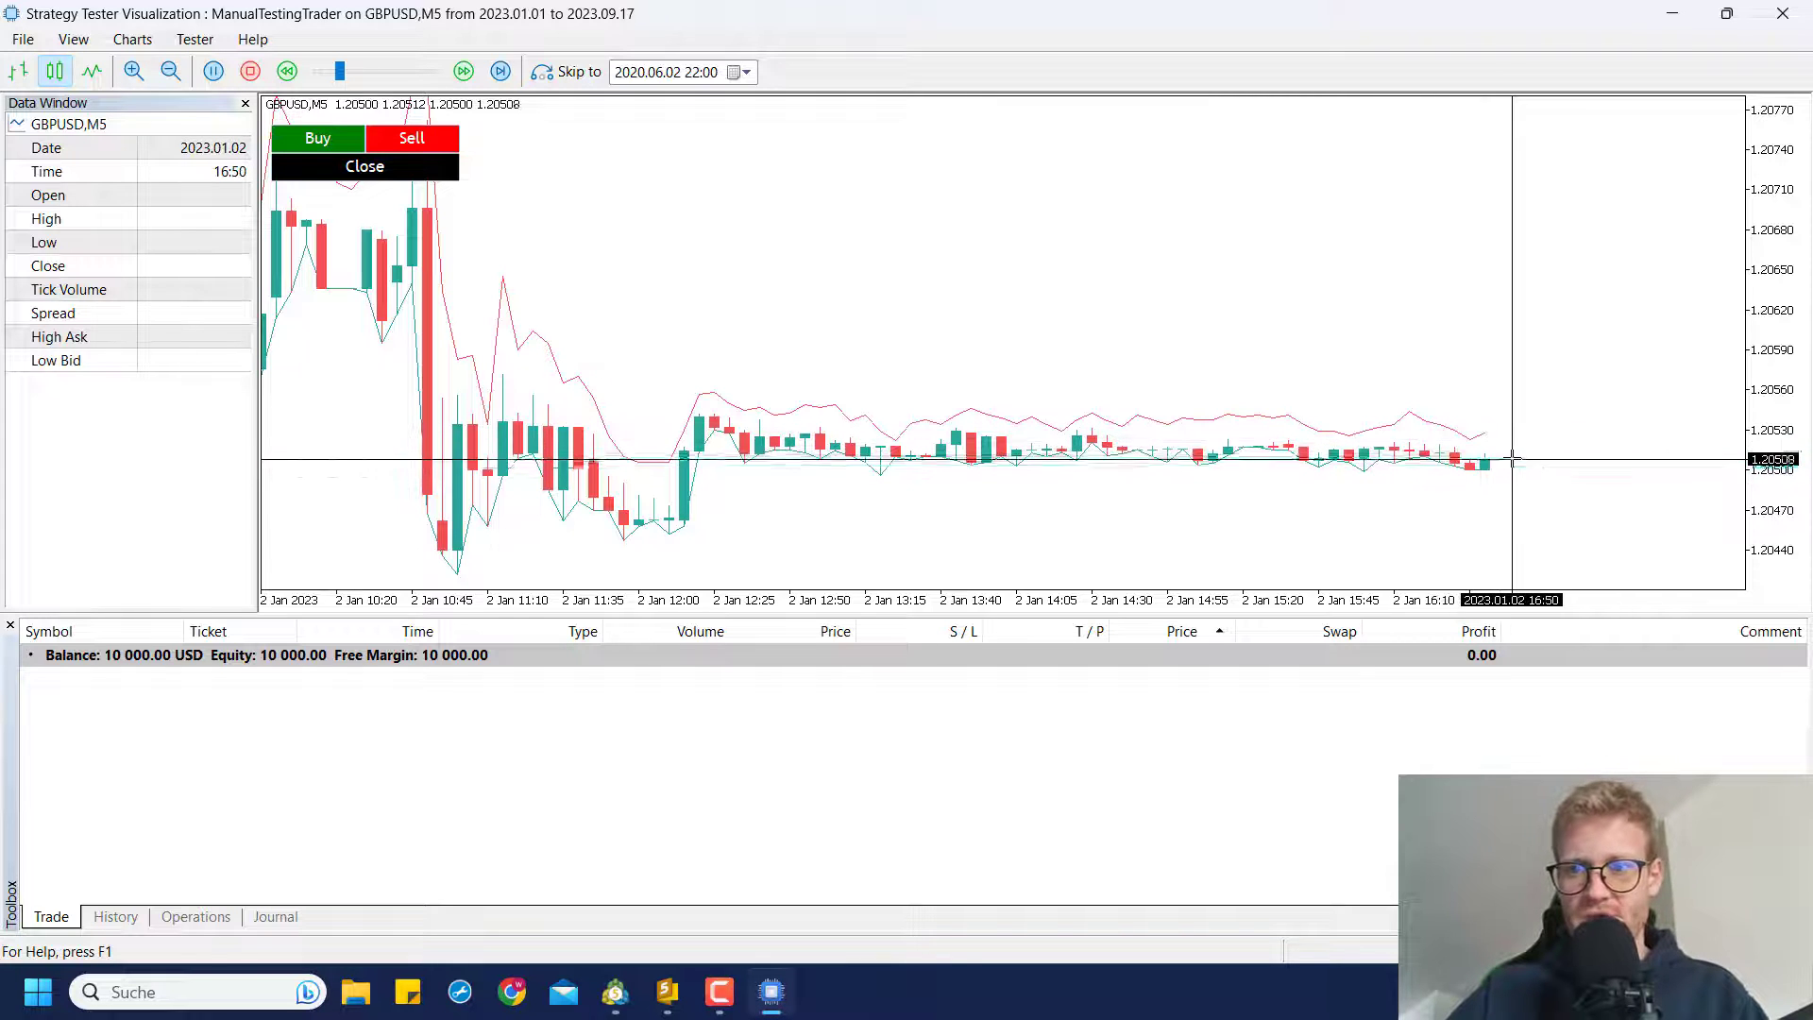
pyautogui.click(1513, 461)
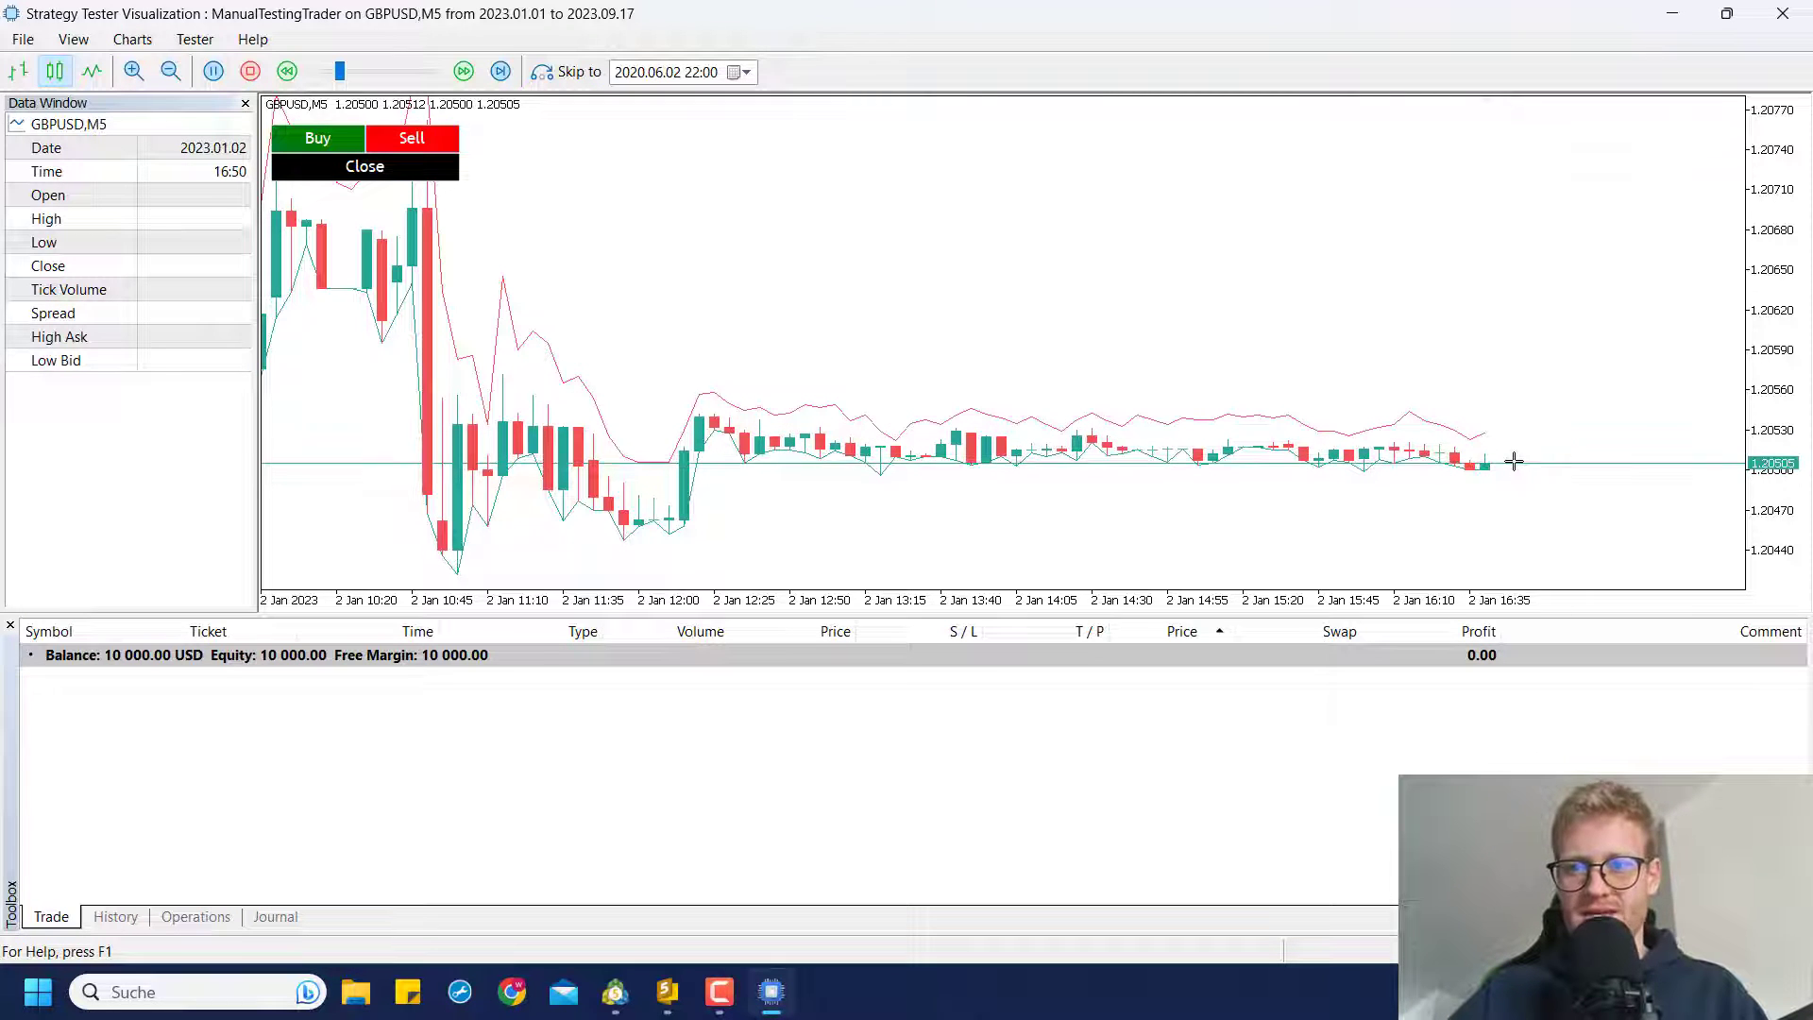
# - Try a buy ticket, raise its take-profit twice, then cancel it
pyautogui.click(335, 140)
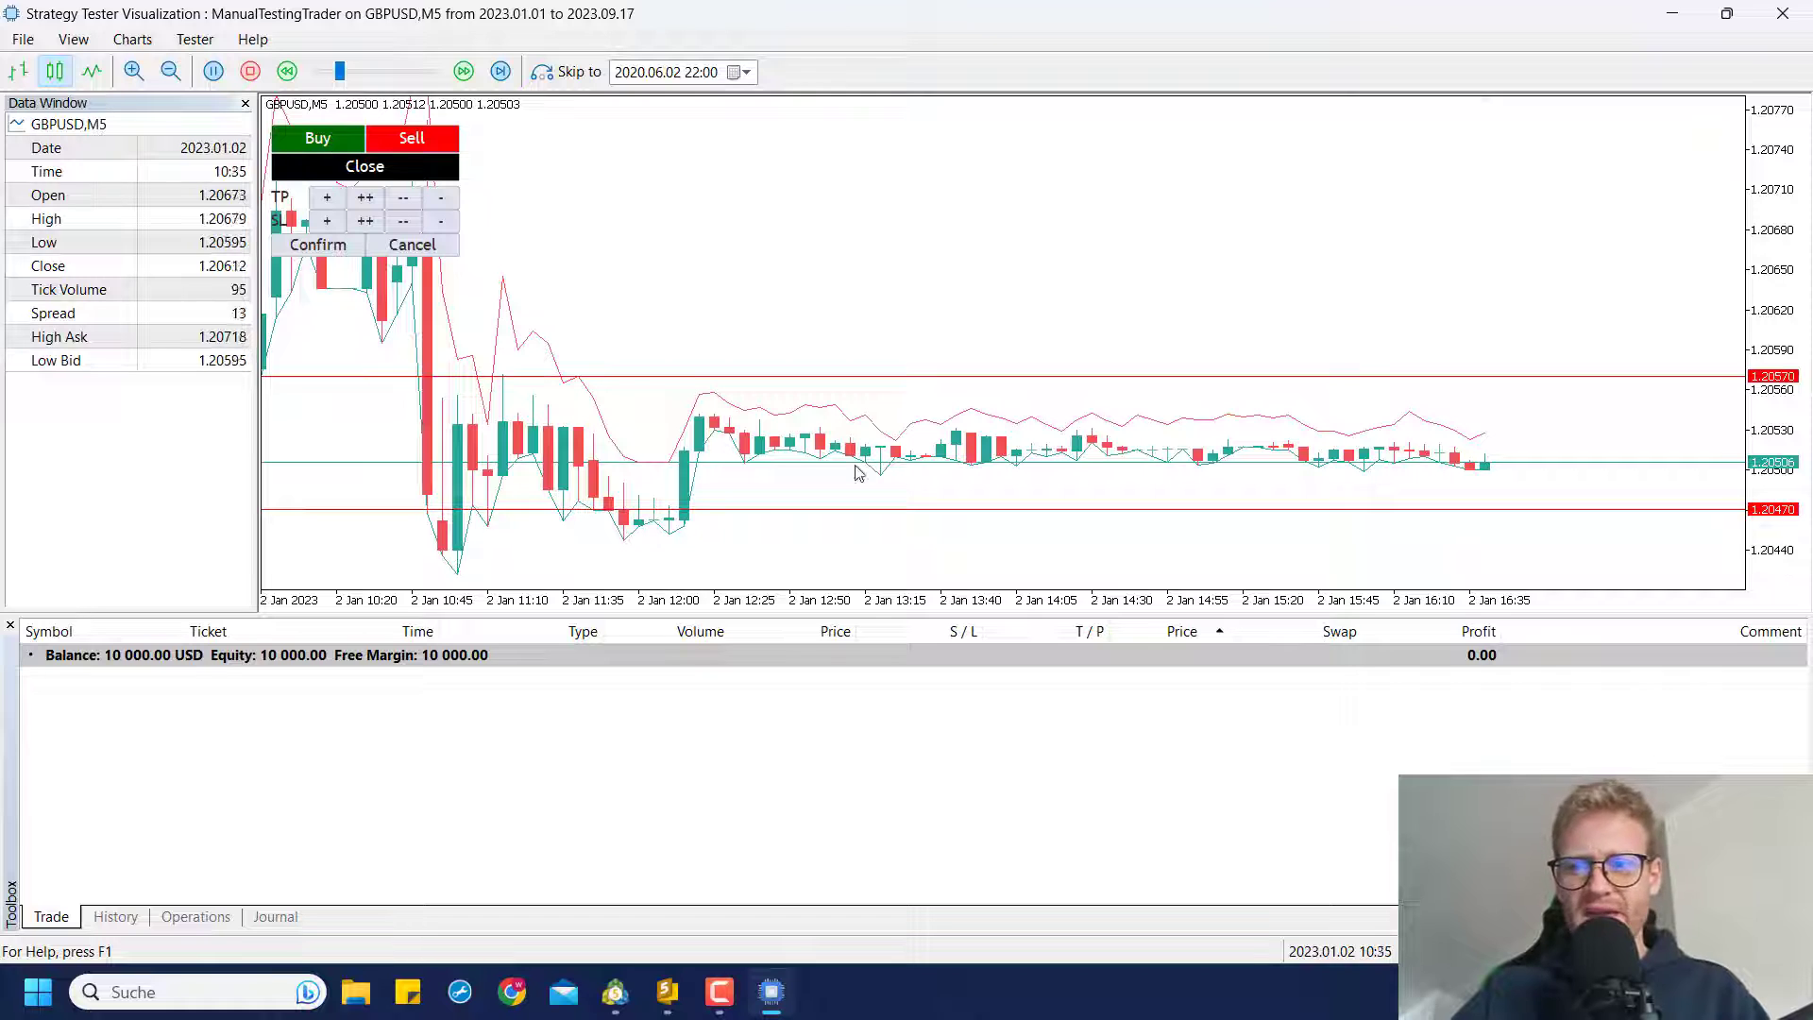
pyautogui.scroll(-2, 1771, 300)
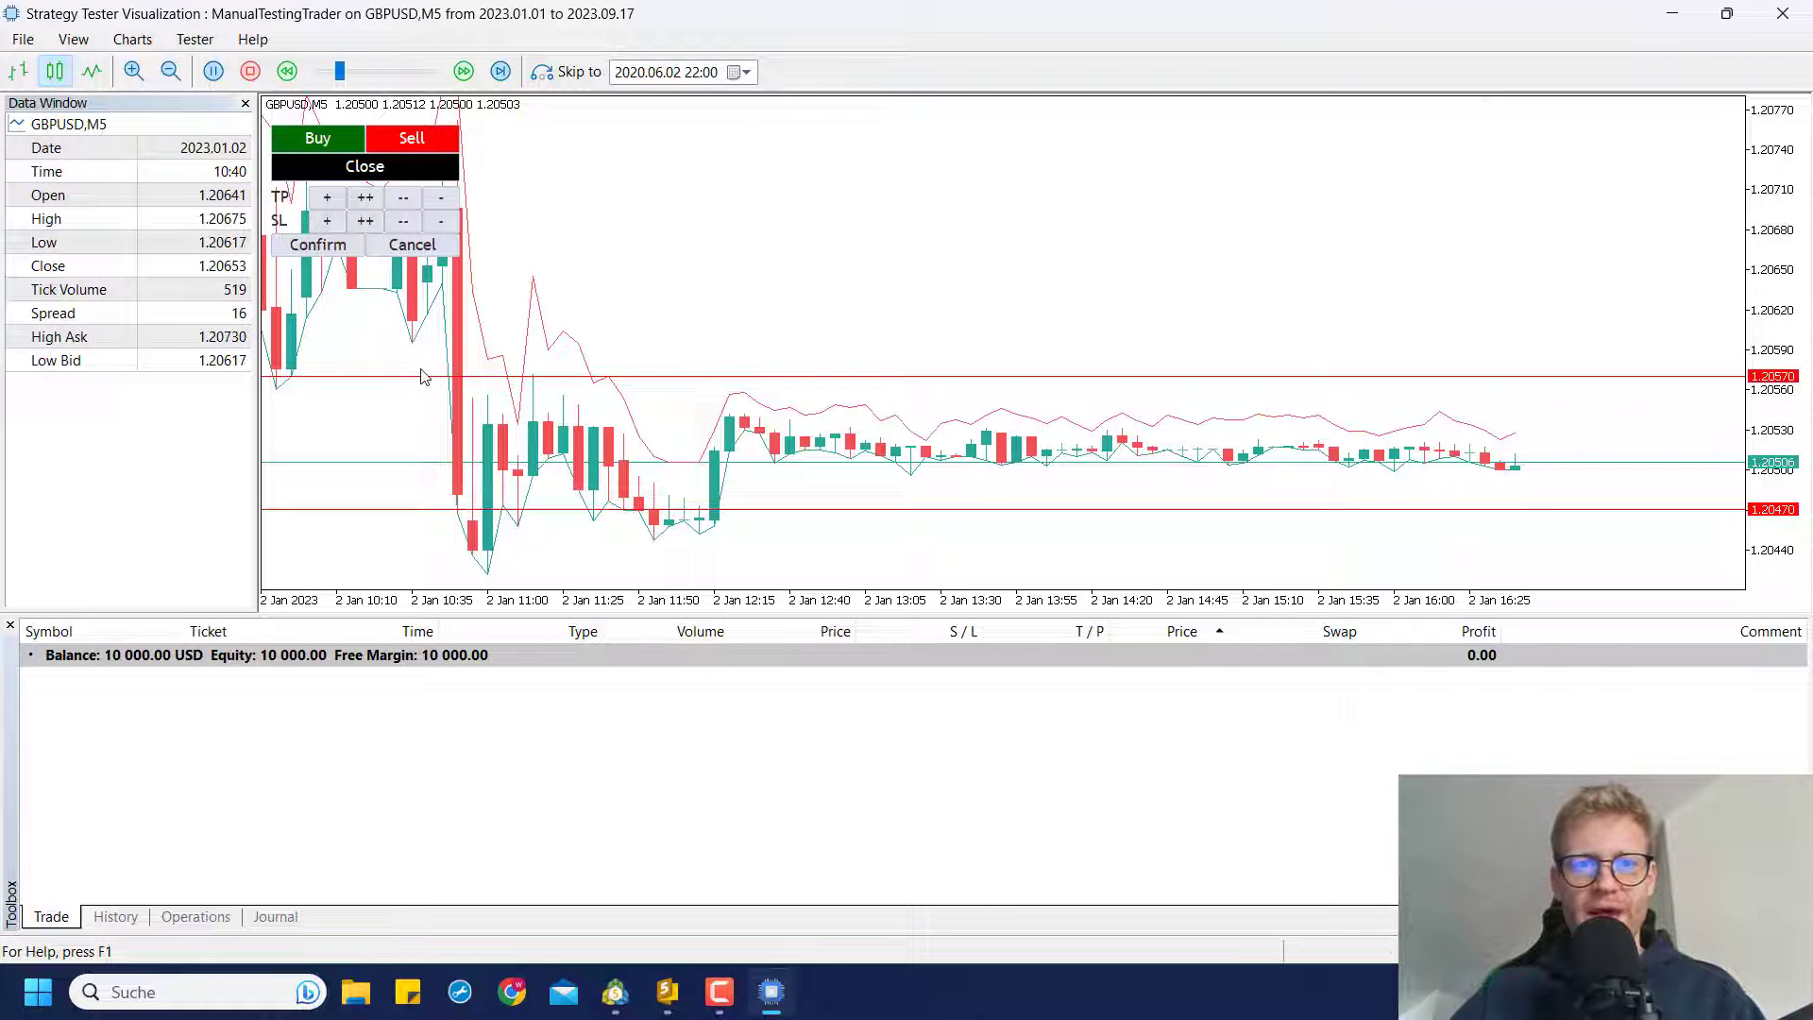
pyautogui.click(364, 200)
pyautogui.click(365, 200)
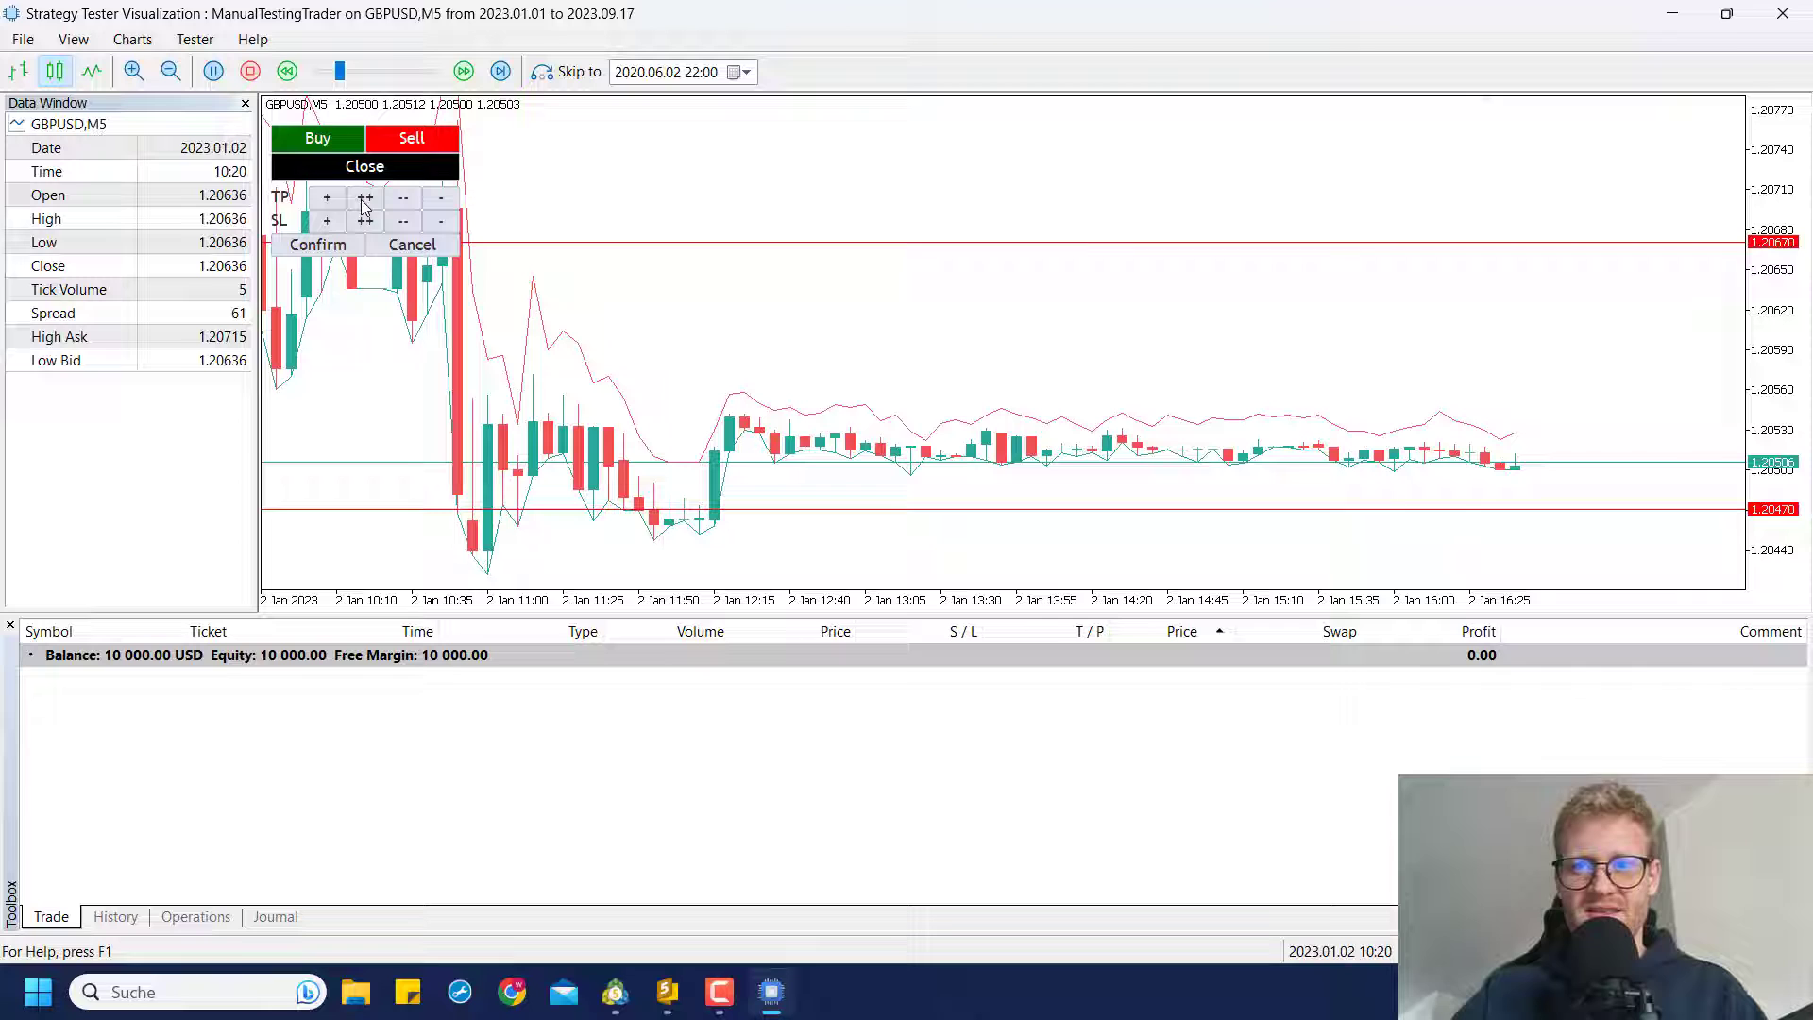
pyautogui.click(411, 245)
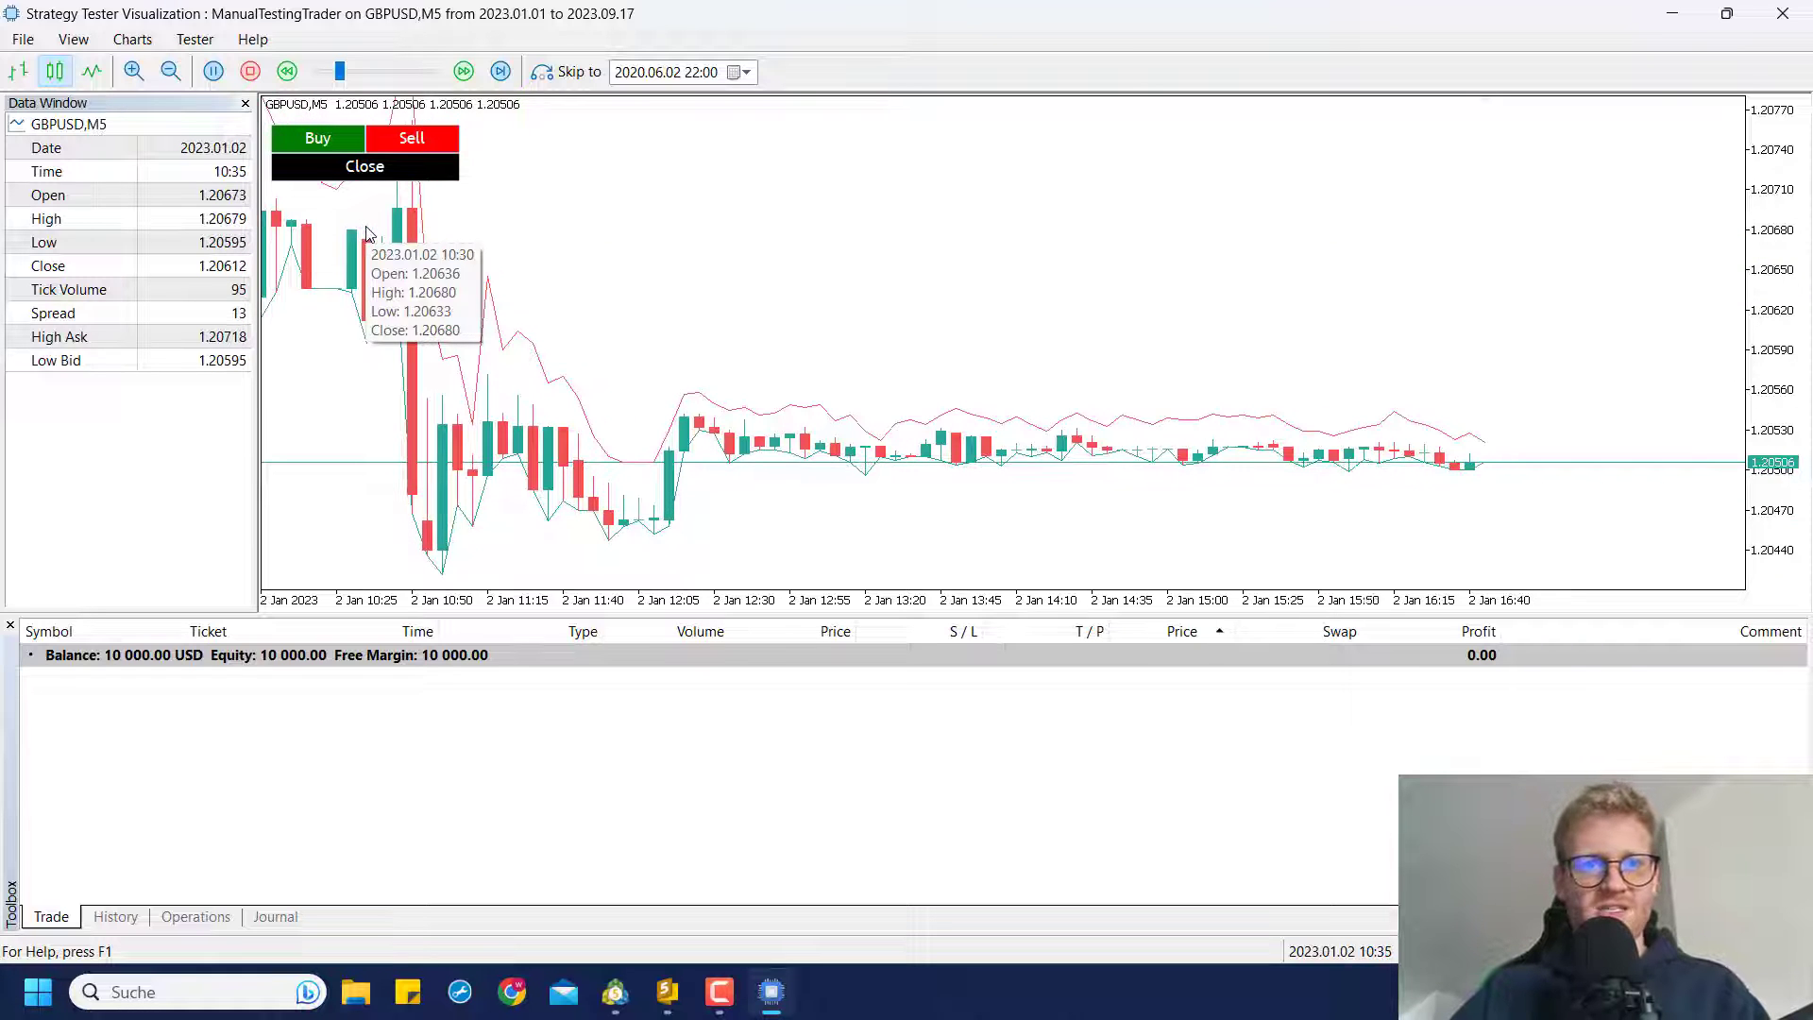
# - Start a new buy and set the take-profit to 1.20622 after trying larger TP and SL steps
pyautogui.click(318, 141)
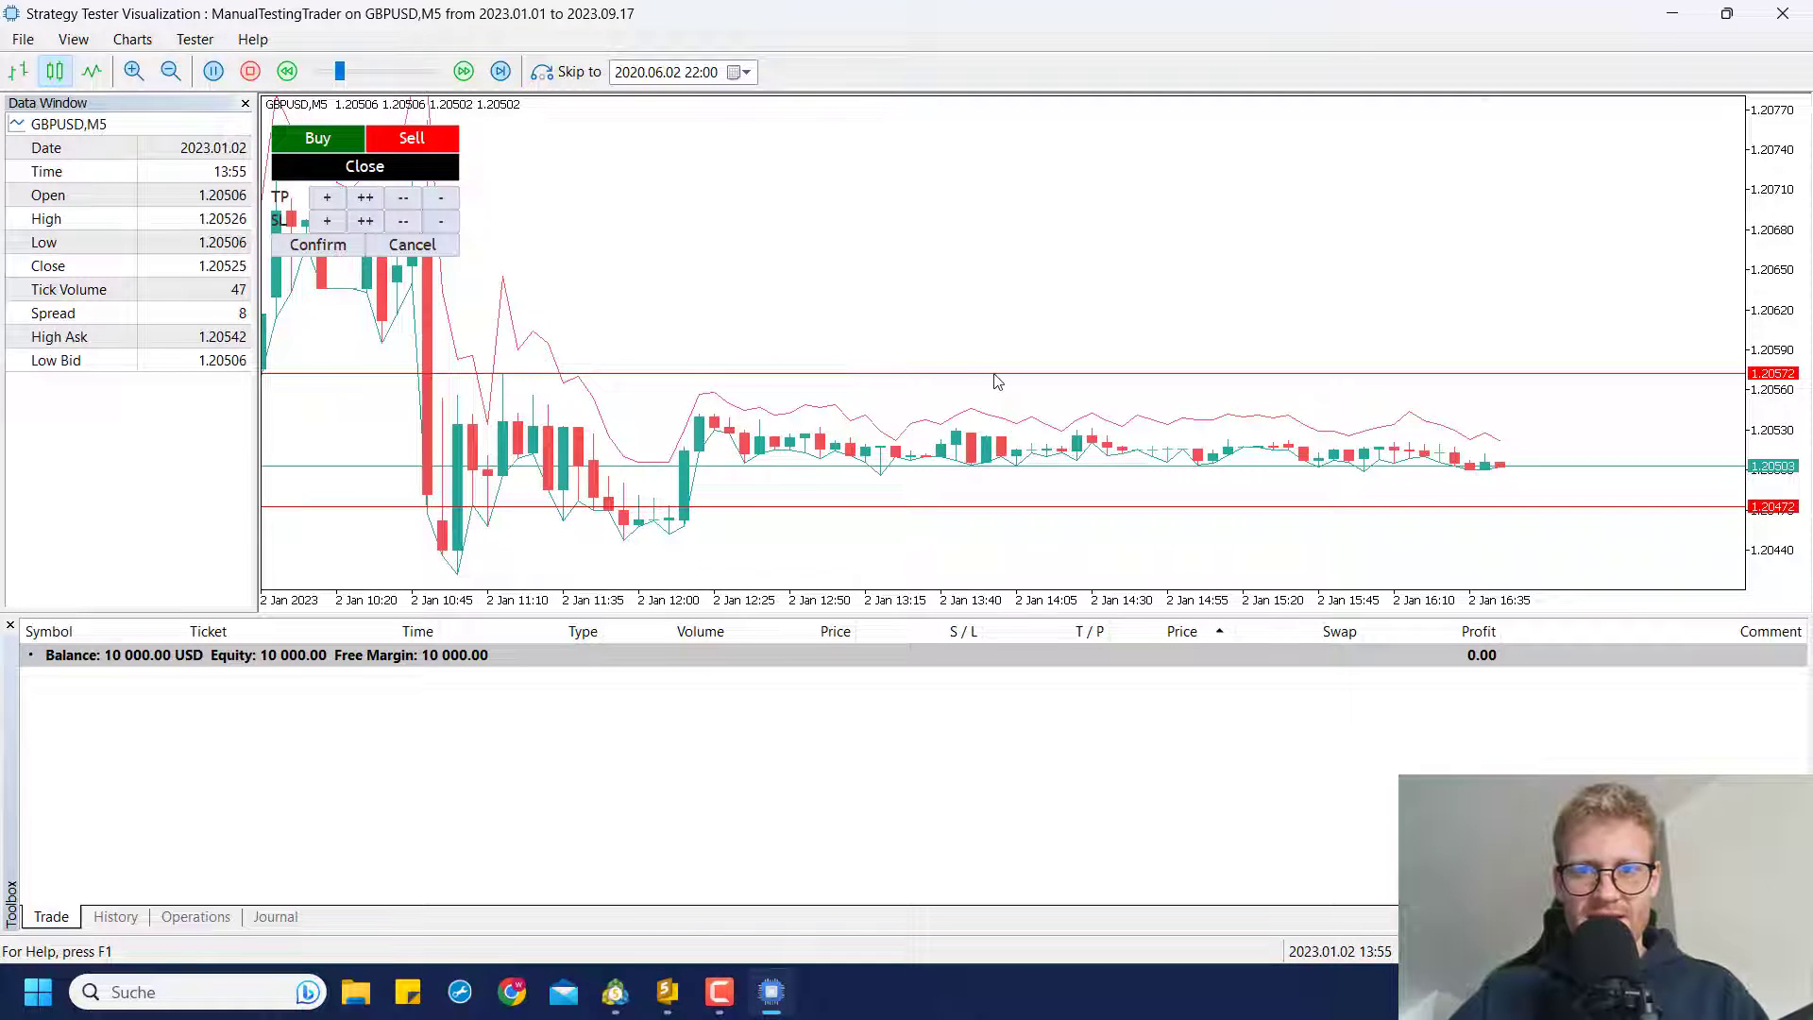
pyautogui.scroll(2, 1035, 514)
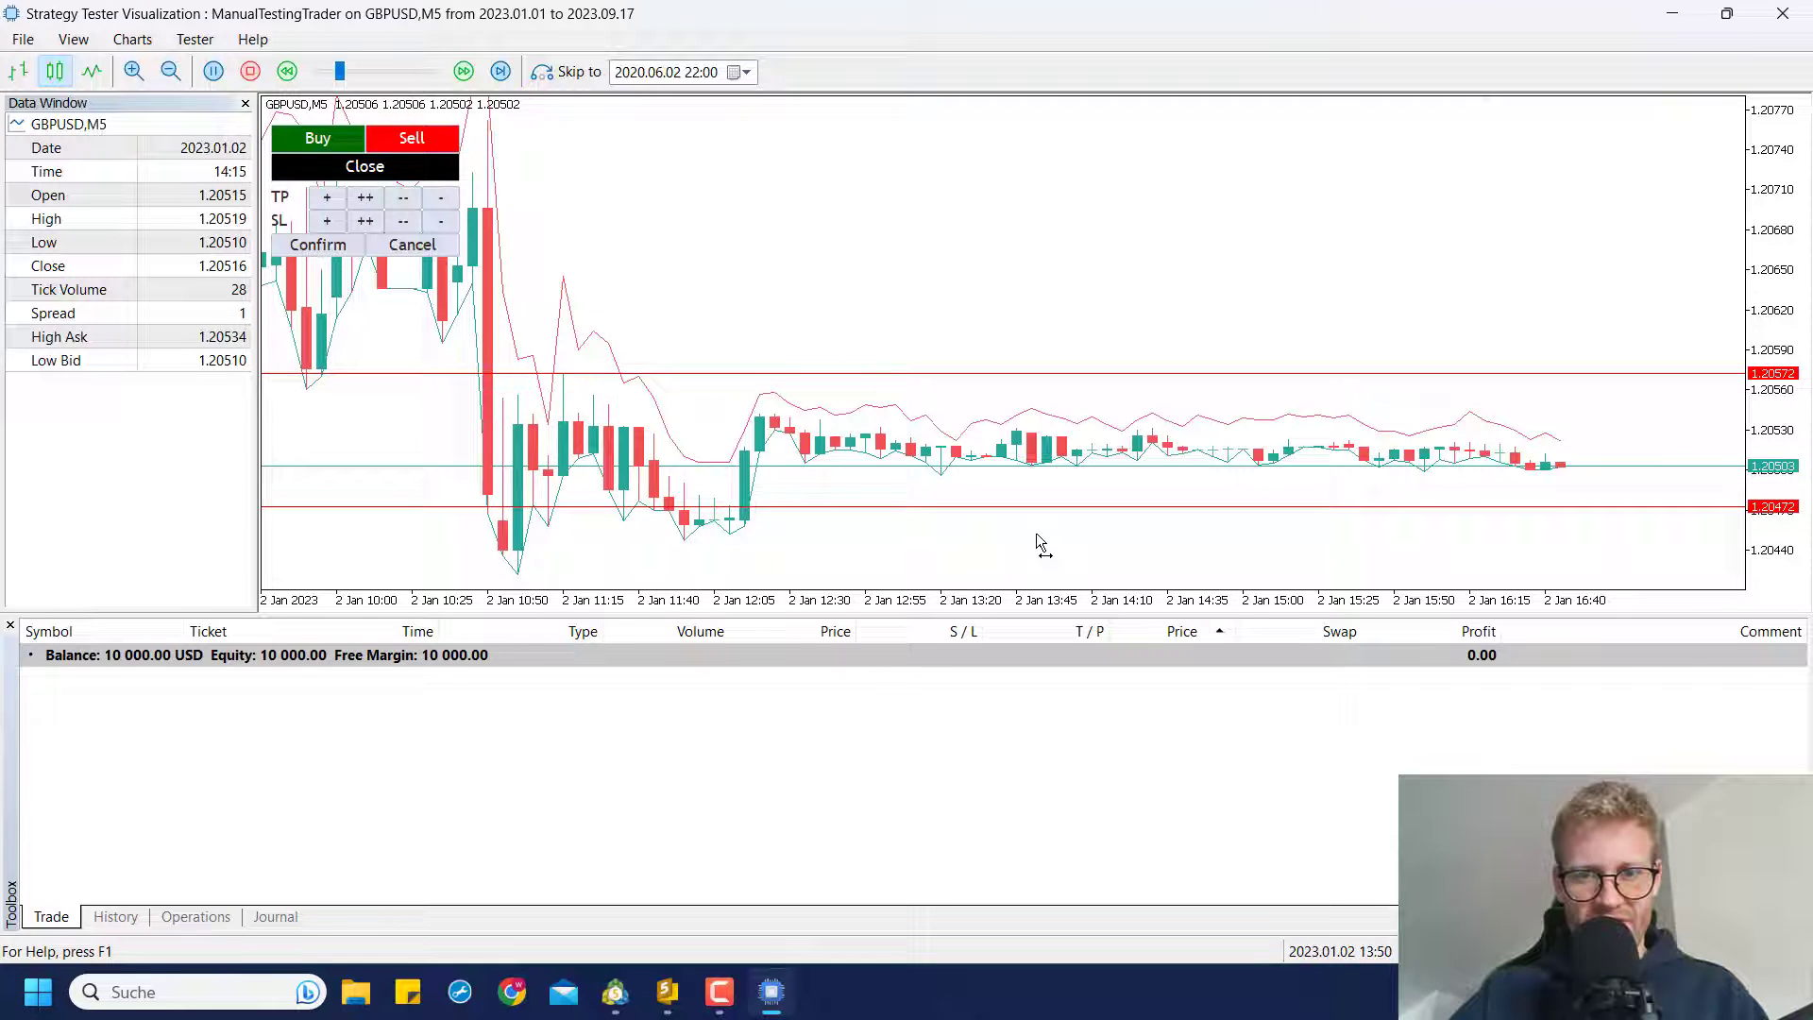
pyautogui.scroll(-2, 806, 251)
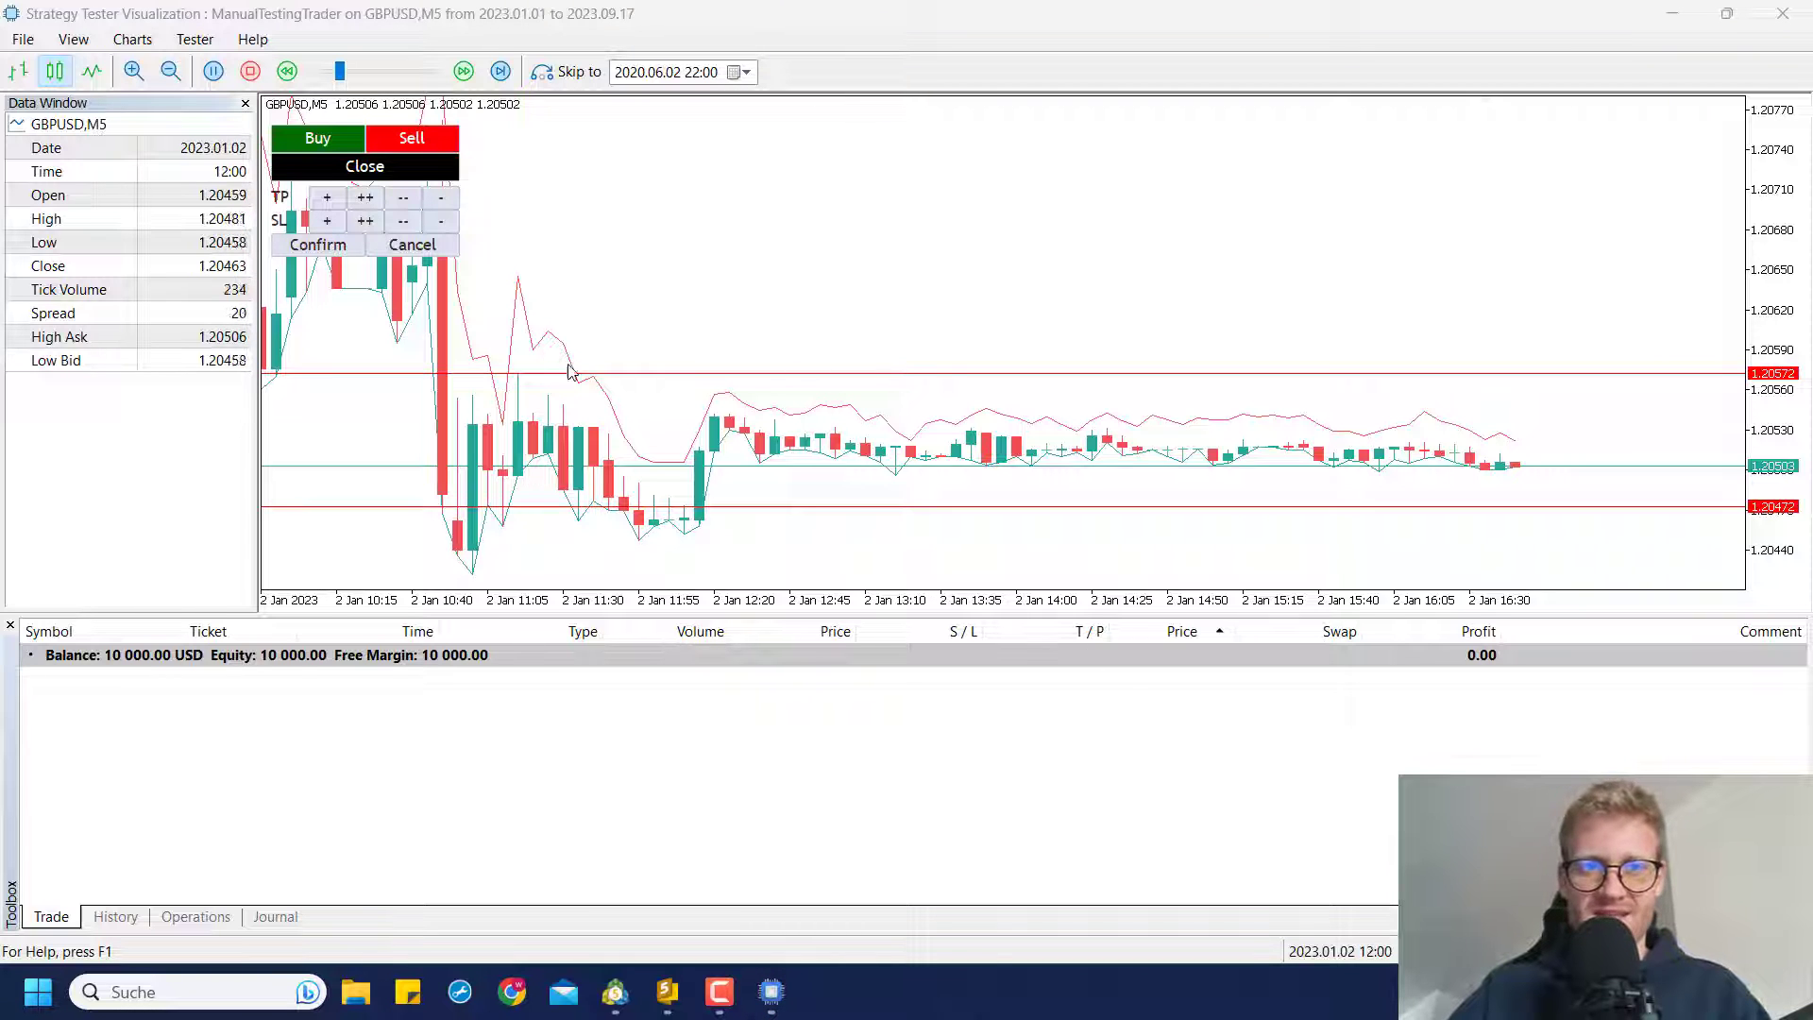
pyautogui.click(369, 206)
pyautogui.click(370, 206)
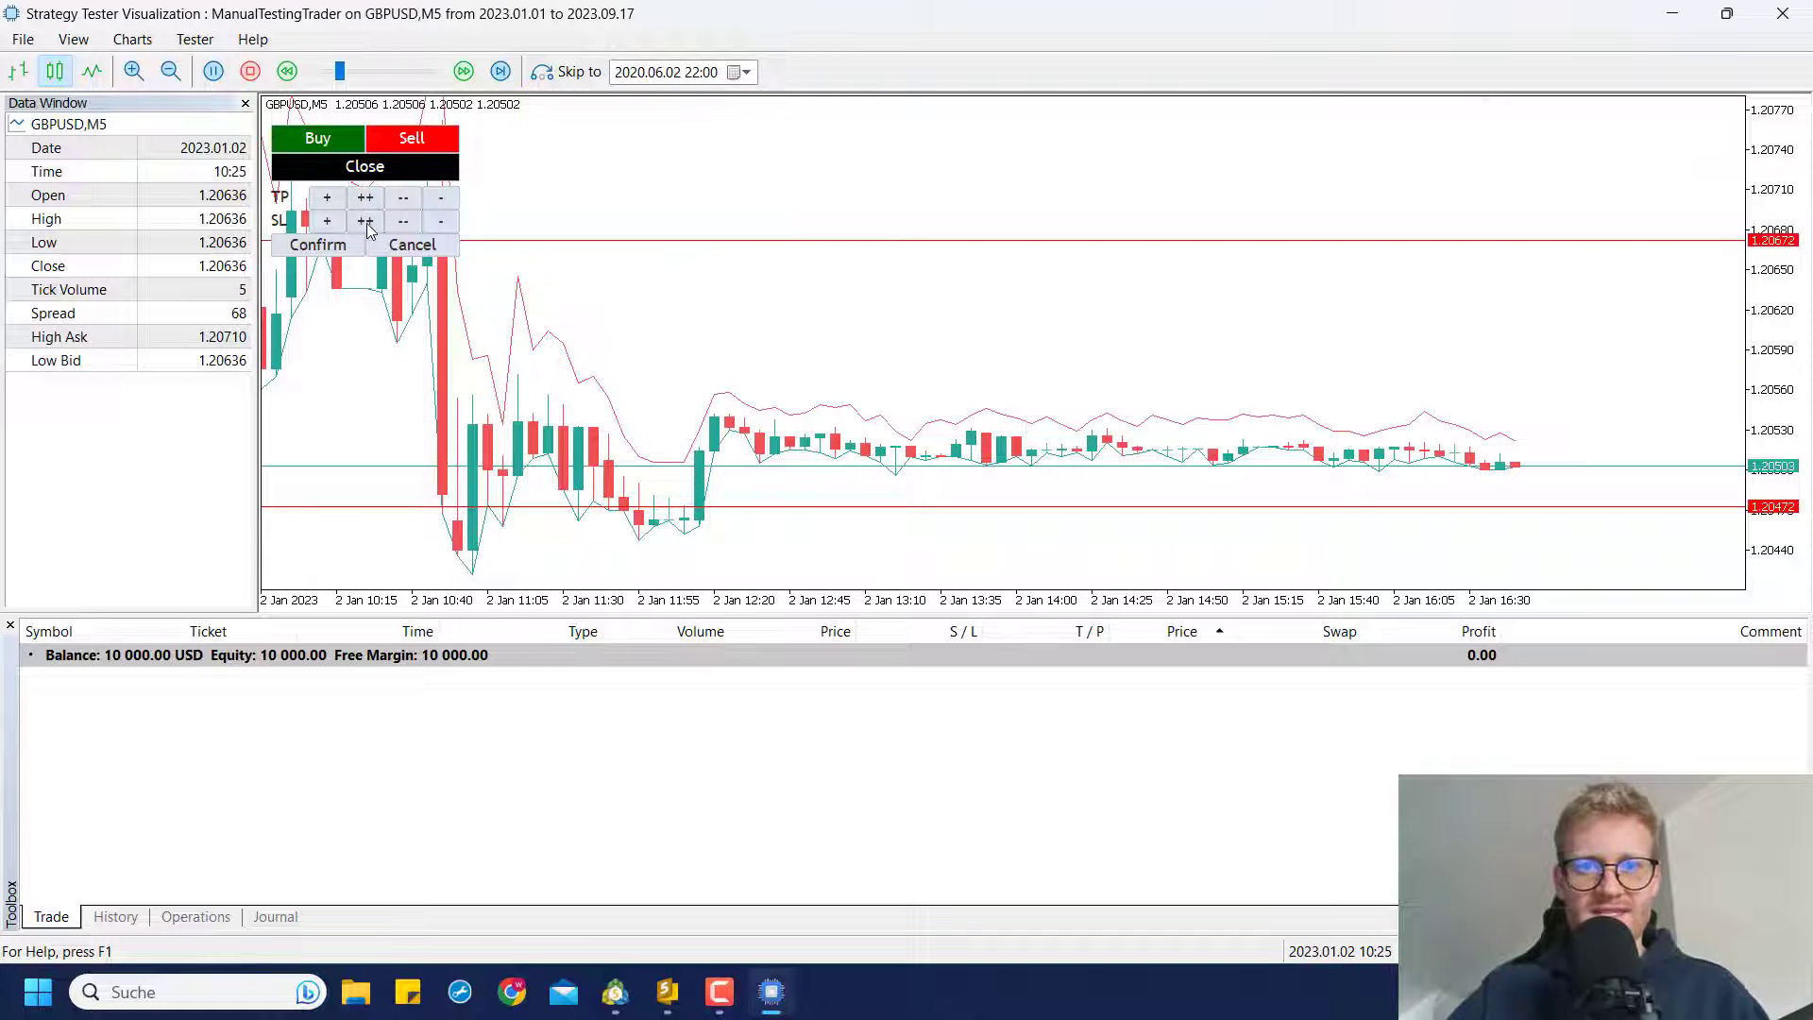
pyautogui.click(369, 230)
pyautogui.click(367, 198)
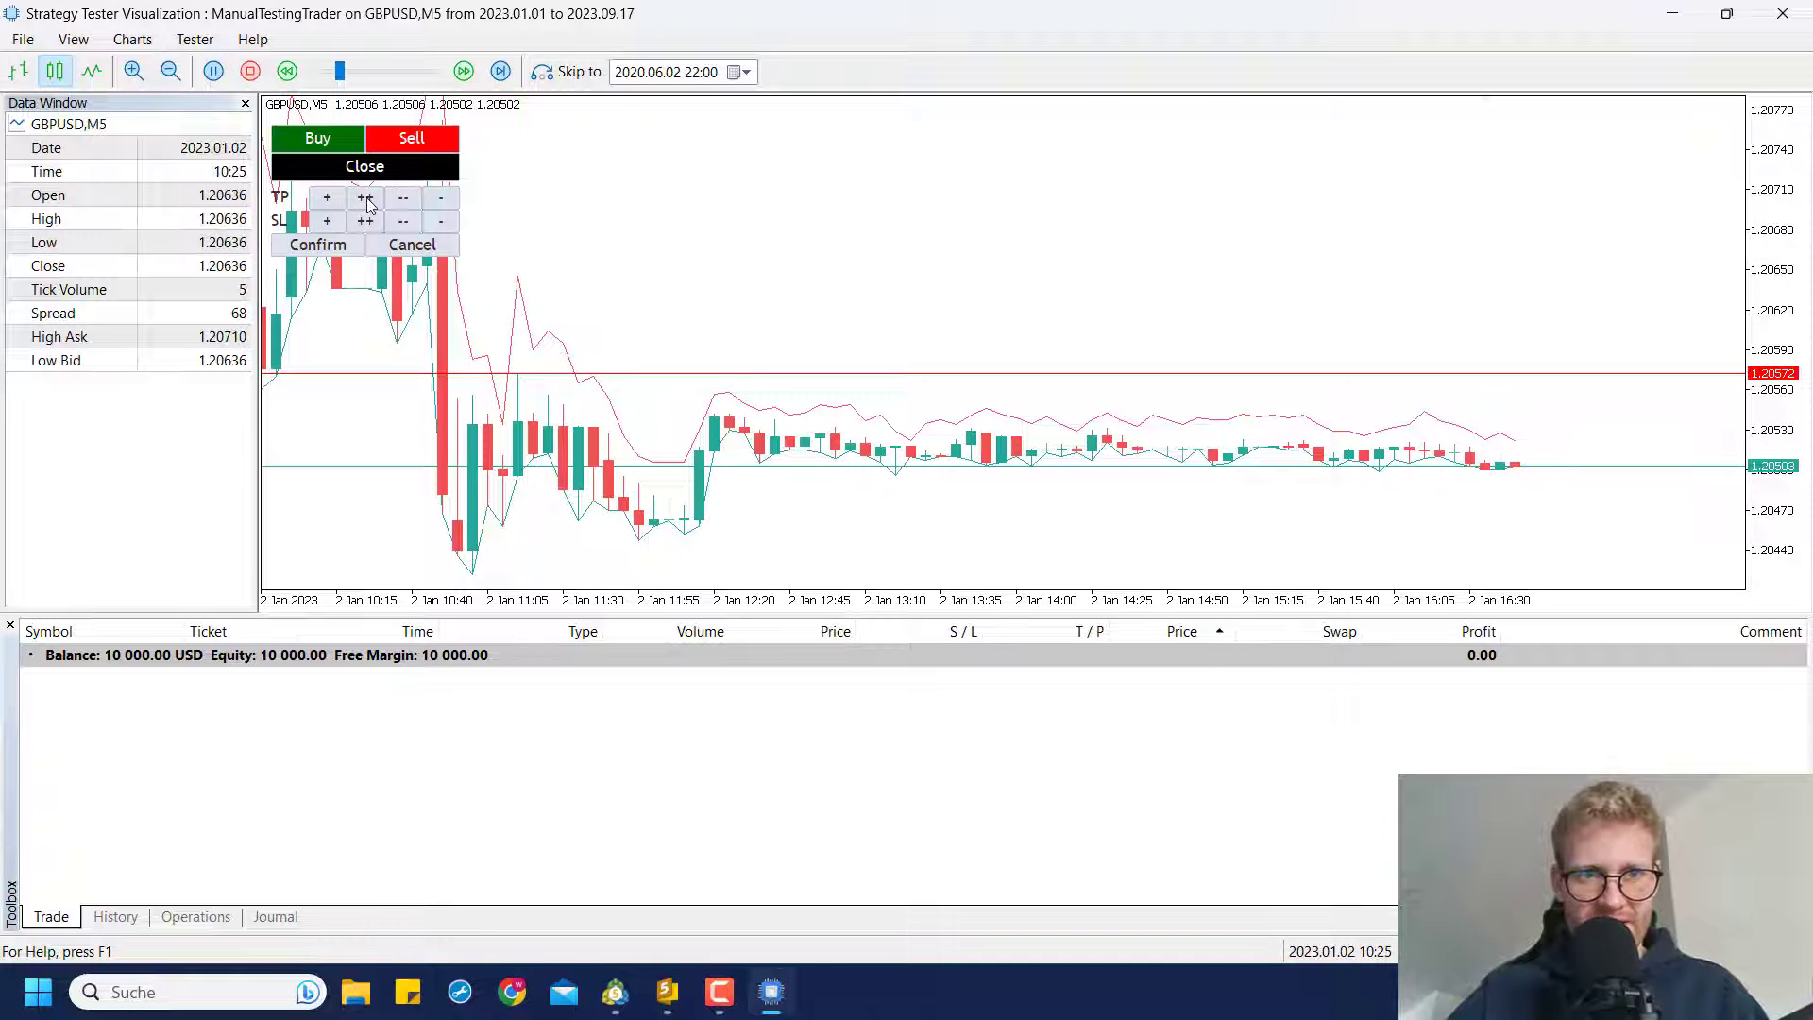
pyautogui.click(367, 200)
# - Nudge the buy's take-profit up in small steps to 1.20639
pyautogui.click(330, 199)
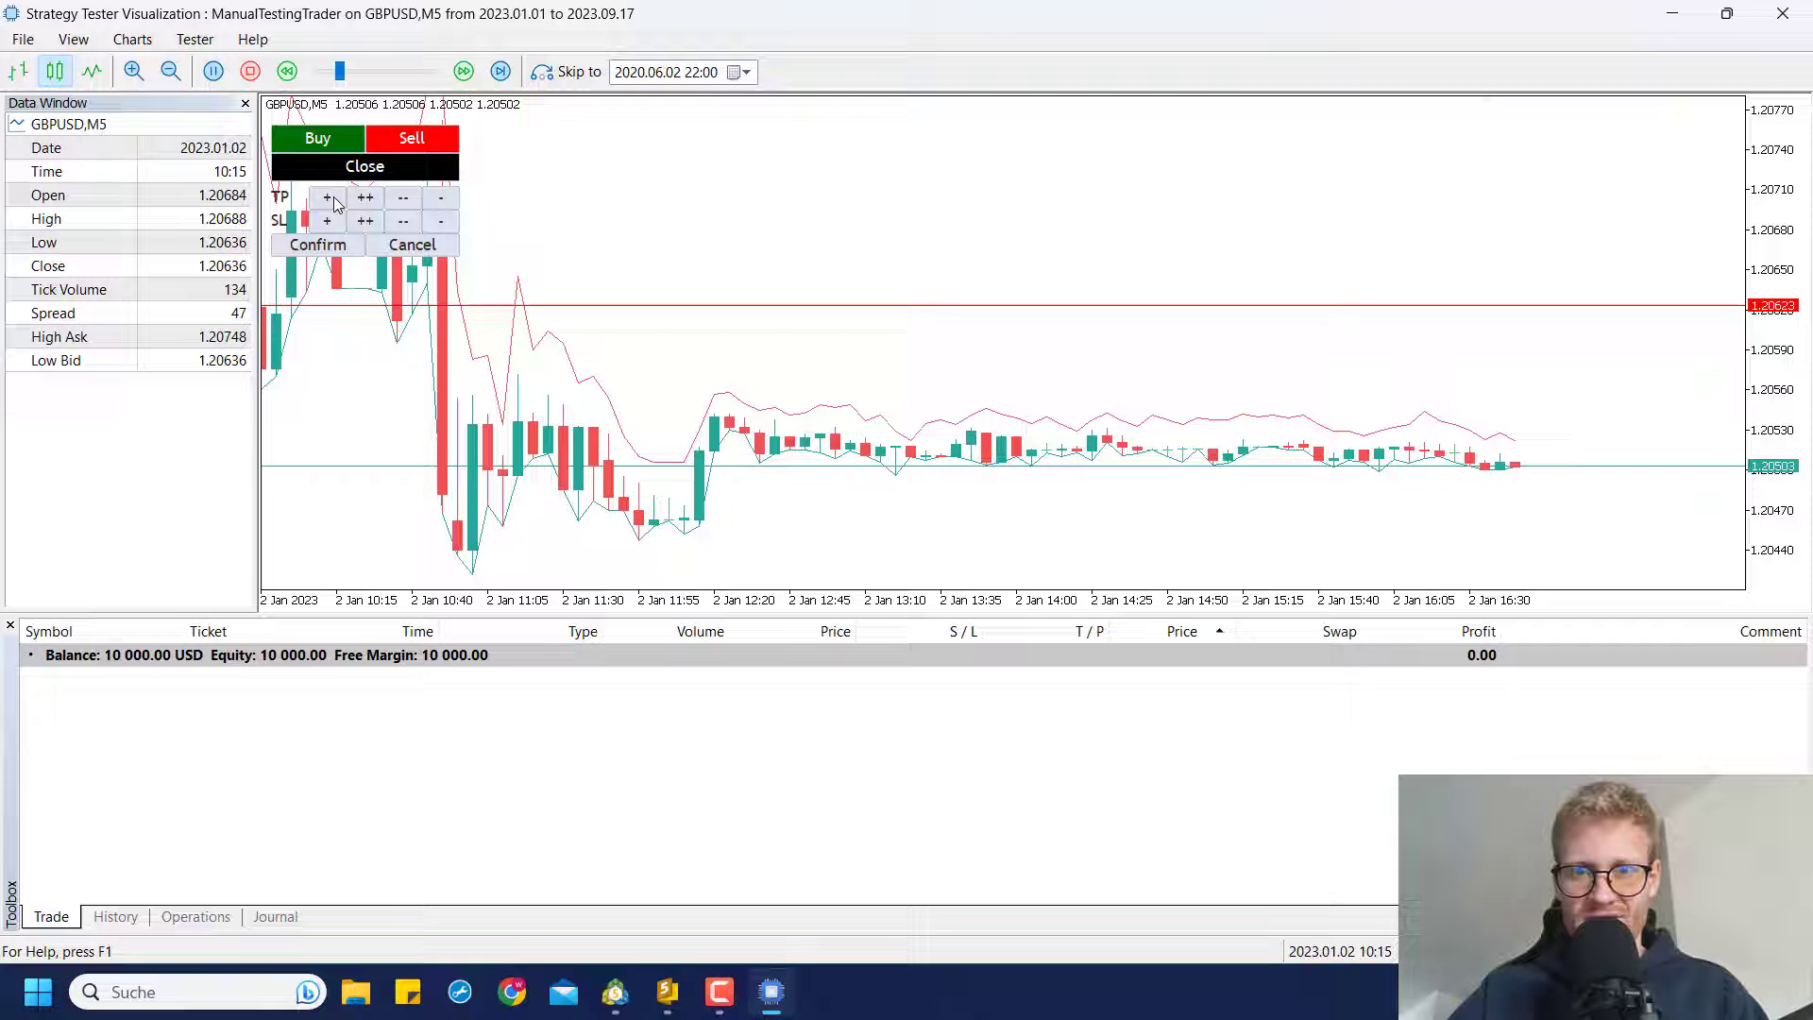
pyautogui.click(330, 200)
pyautogui.click(332, 200)
pyautogui.click(331, 199)
pyautogui.click(331, 199)
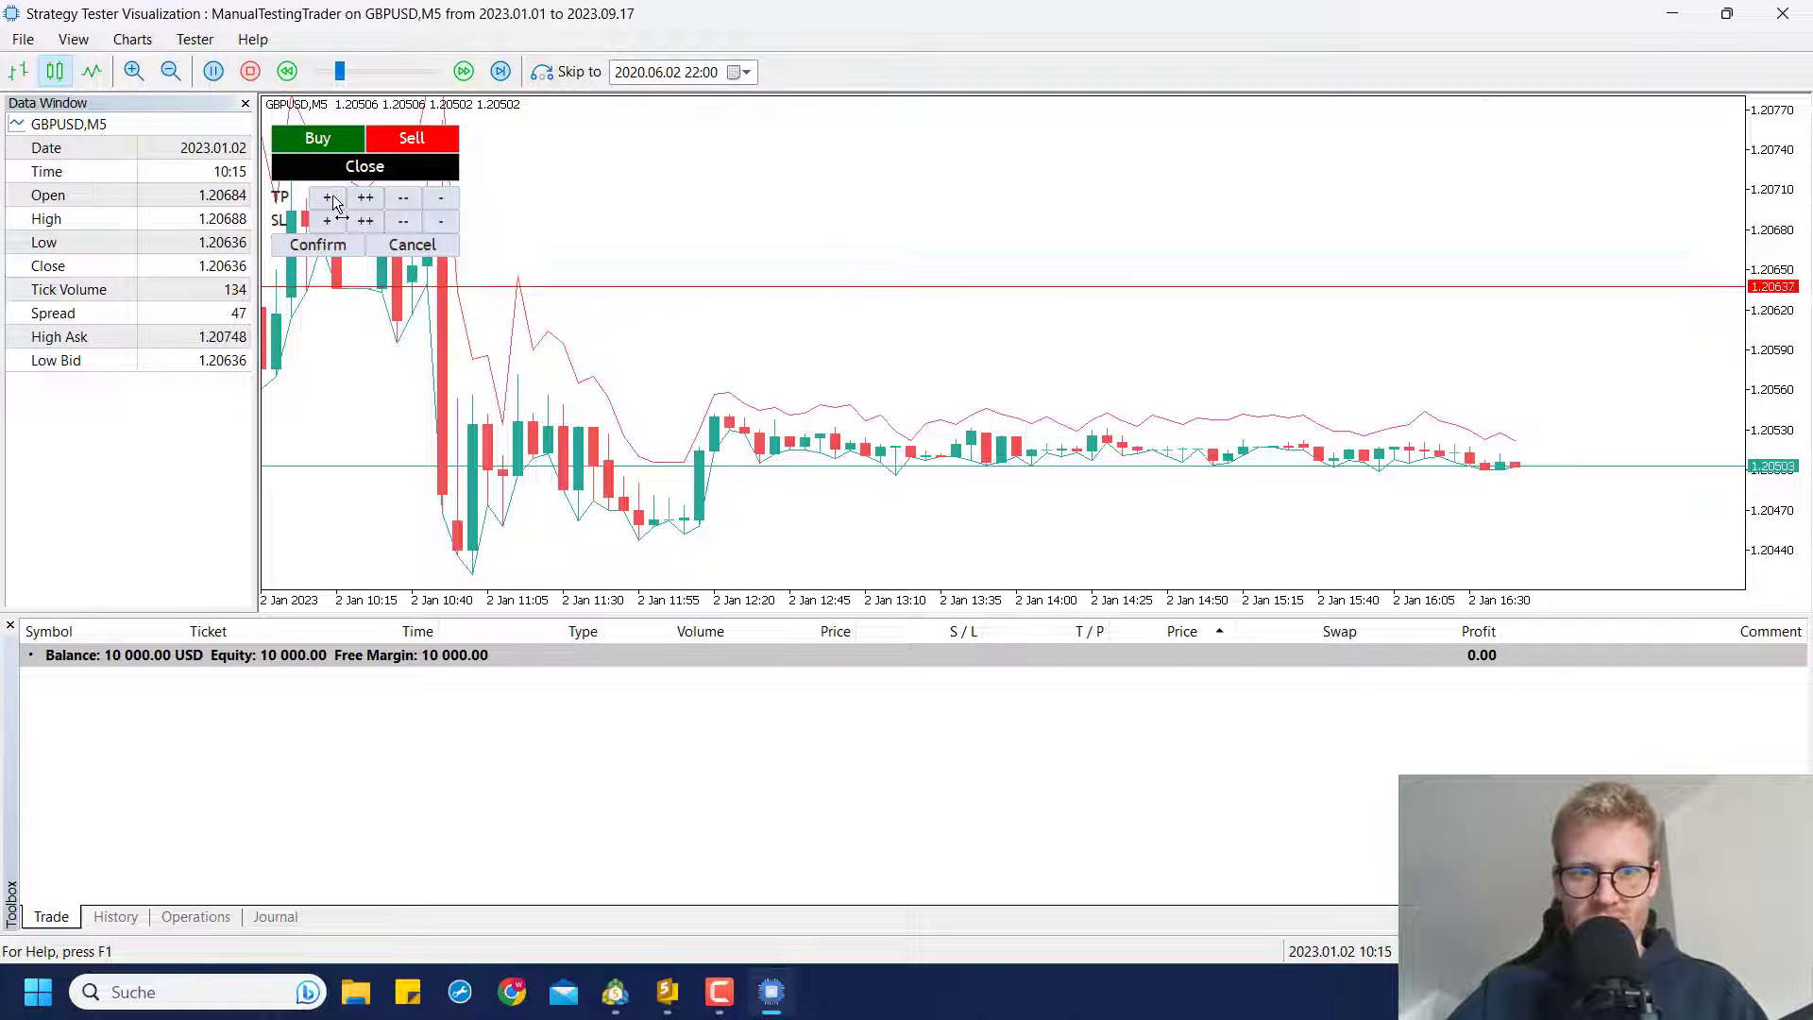
pyautogui.click(331, 199)
# - Compress the price scale to reveal the stop-loss line and read prices on the chart
pyautogui.scroll(-1, 1772, 349)
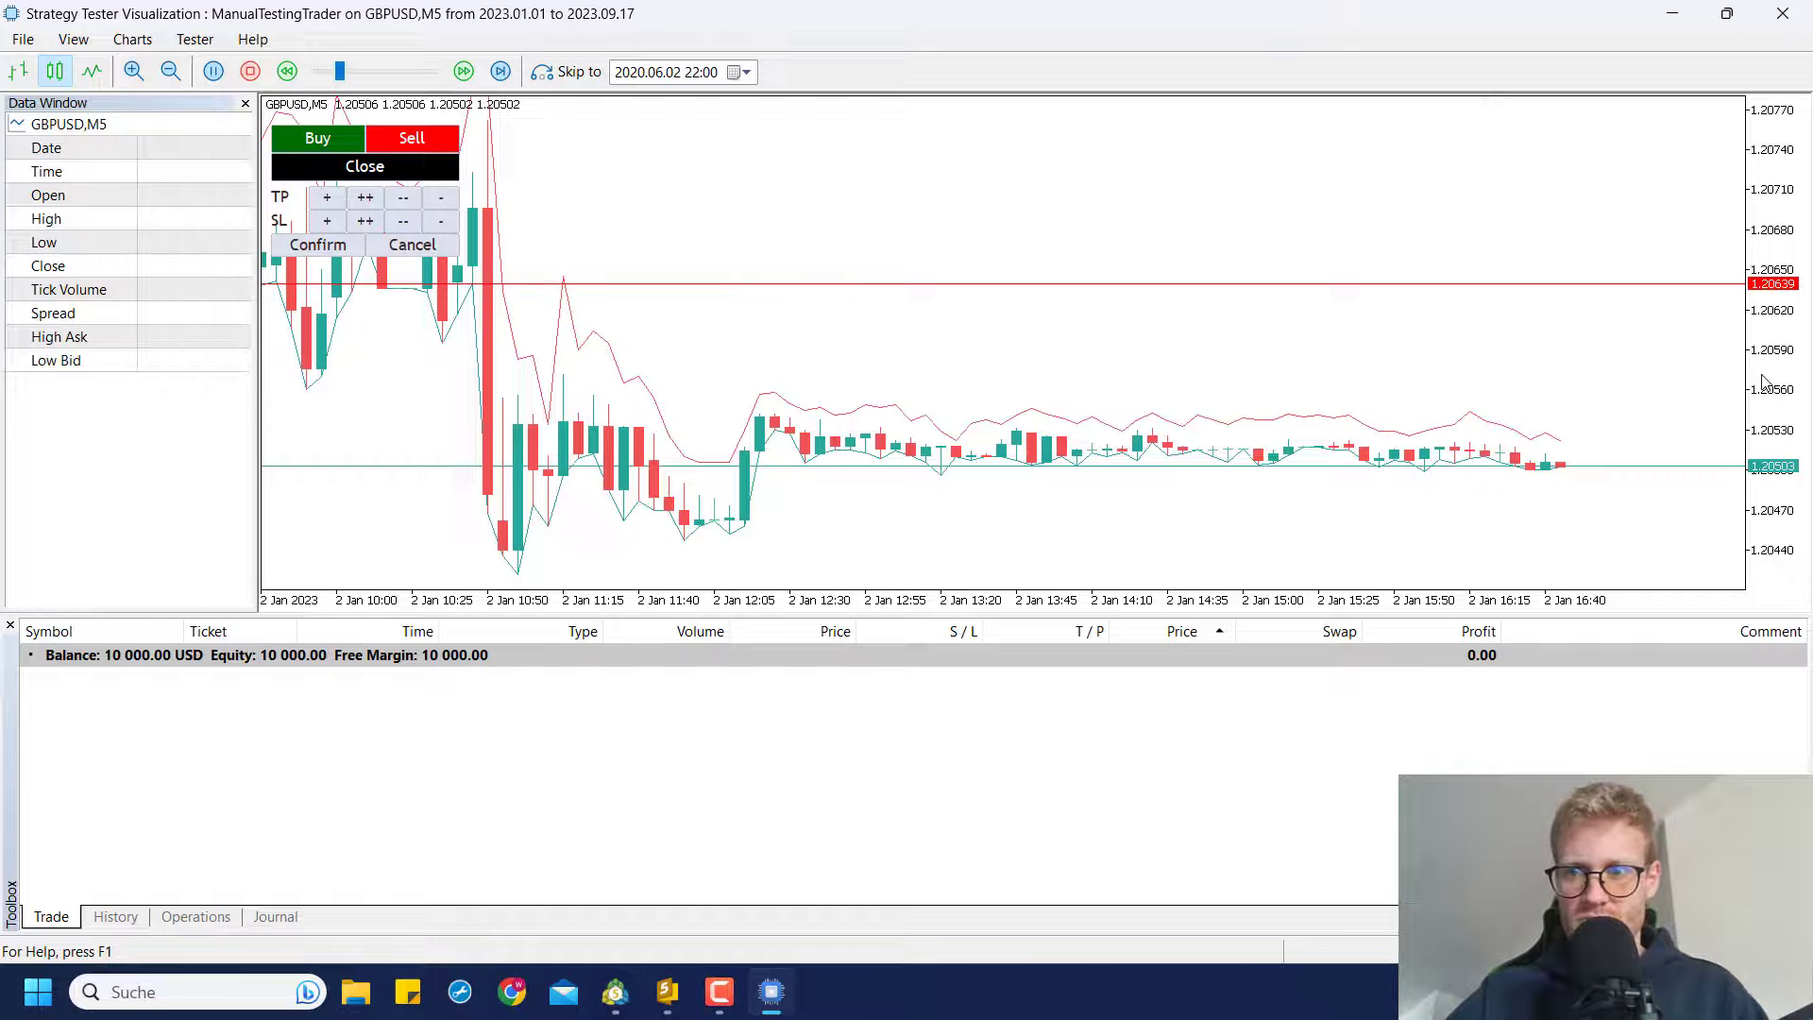
pyautogui.moveTo(1779, 401); pyautogui.dragTo(1506, 506)
pyautogui.middleClick(740, 484)
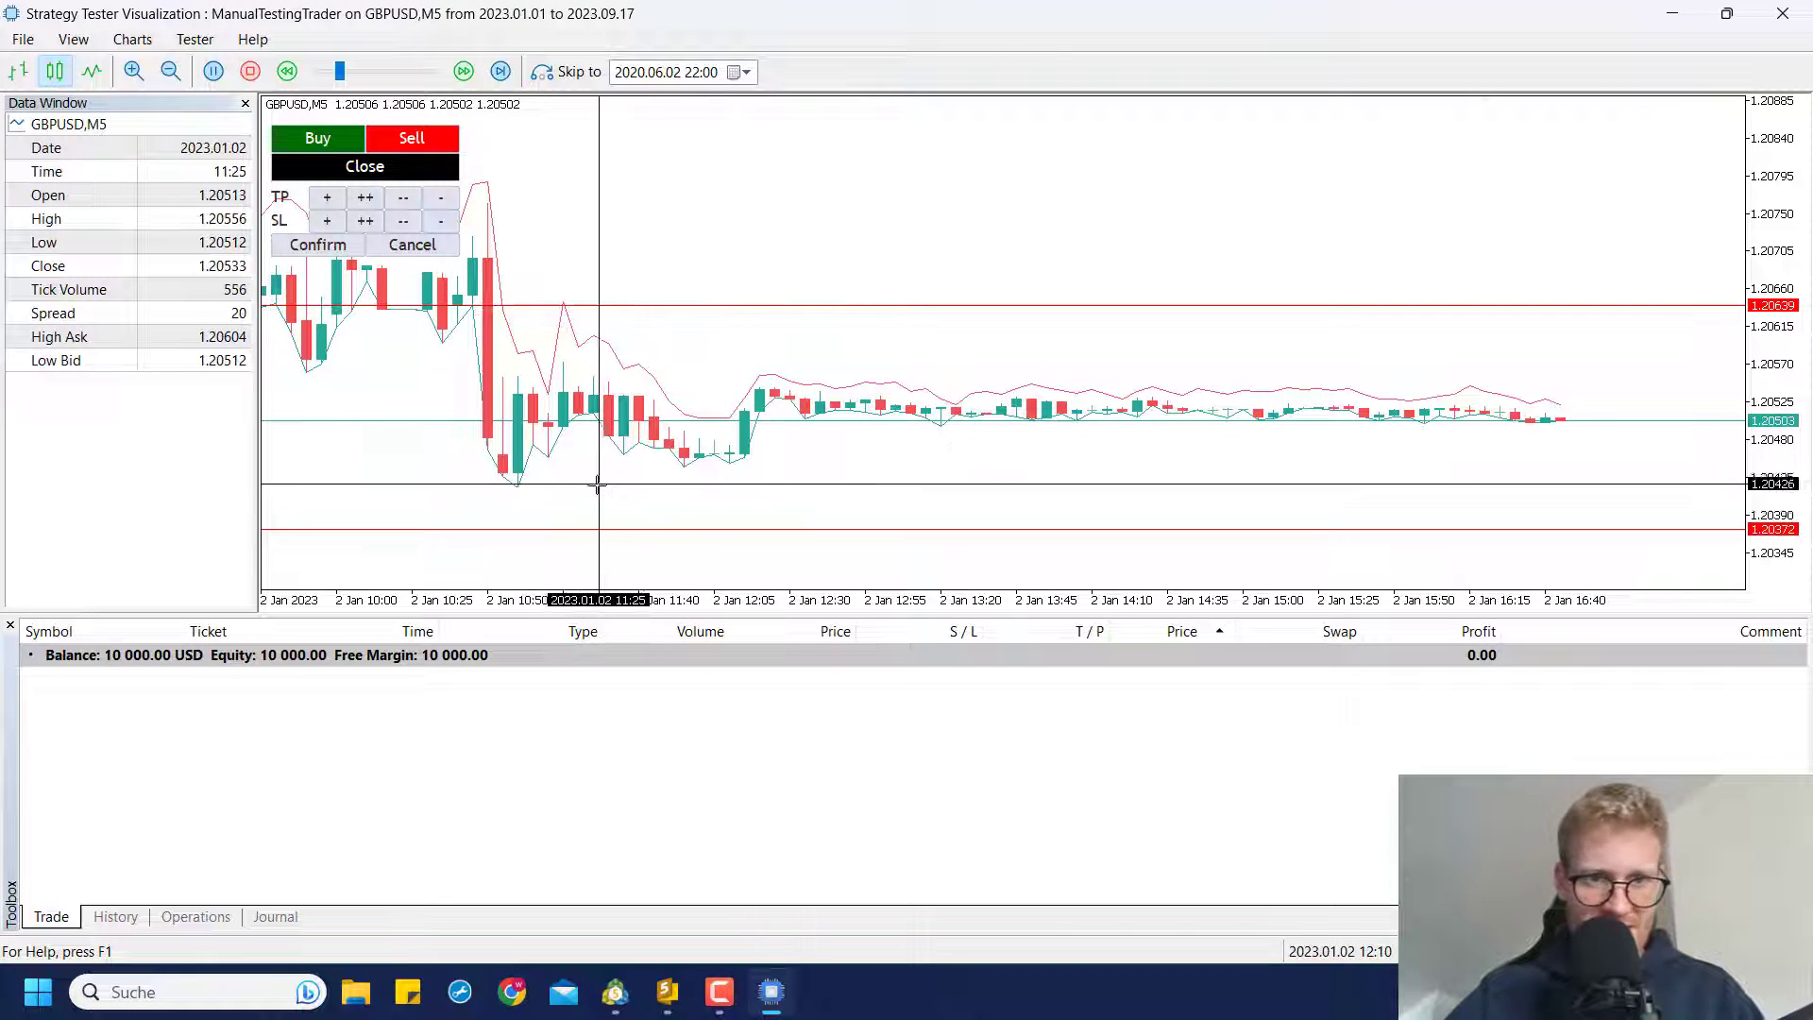
pyautogui.click(569, 488)
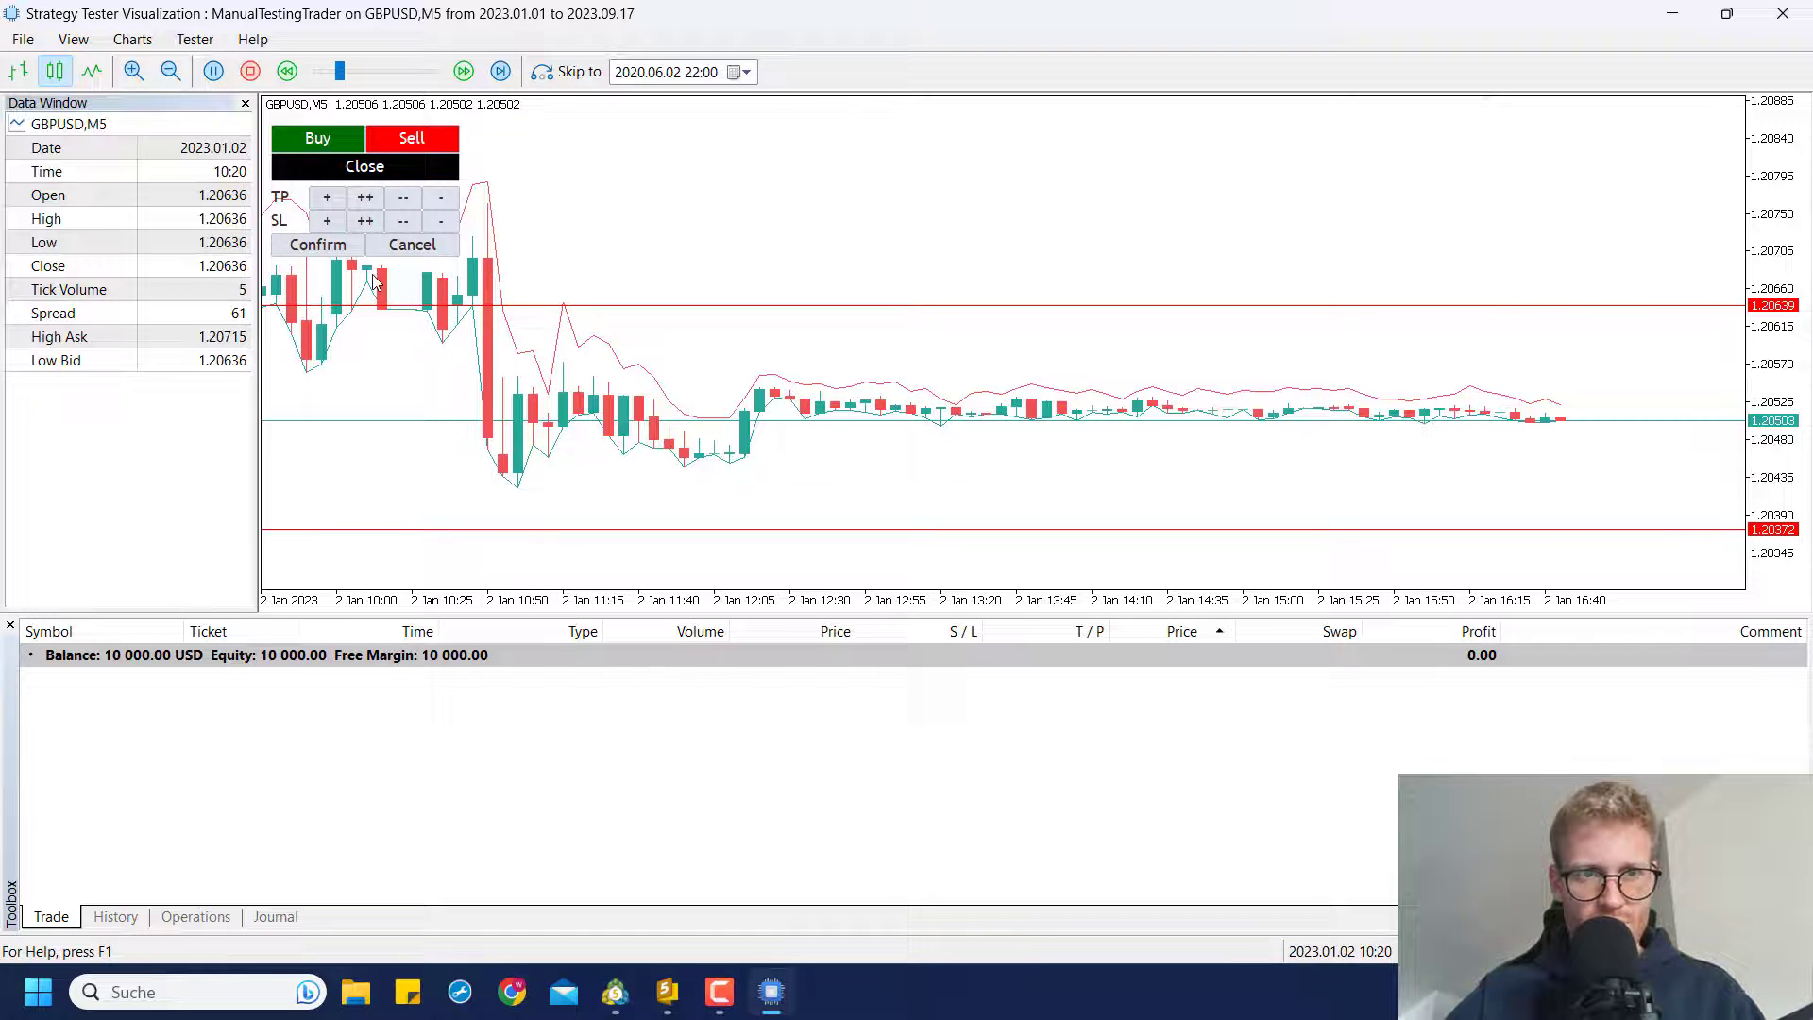
# - Fine-tune the stop-loss from 1.20372 up to 1.20421 with small SL steps
pyautogui.click(398, 225)
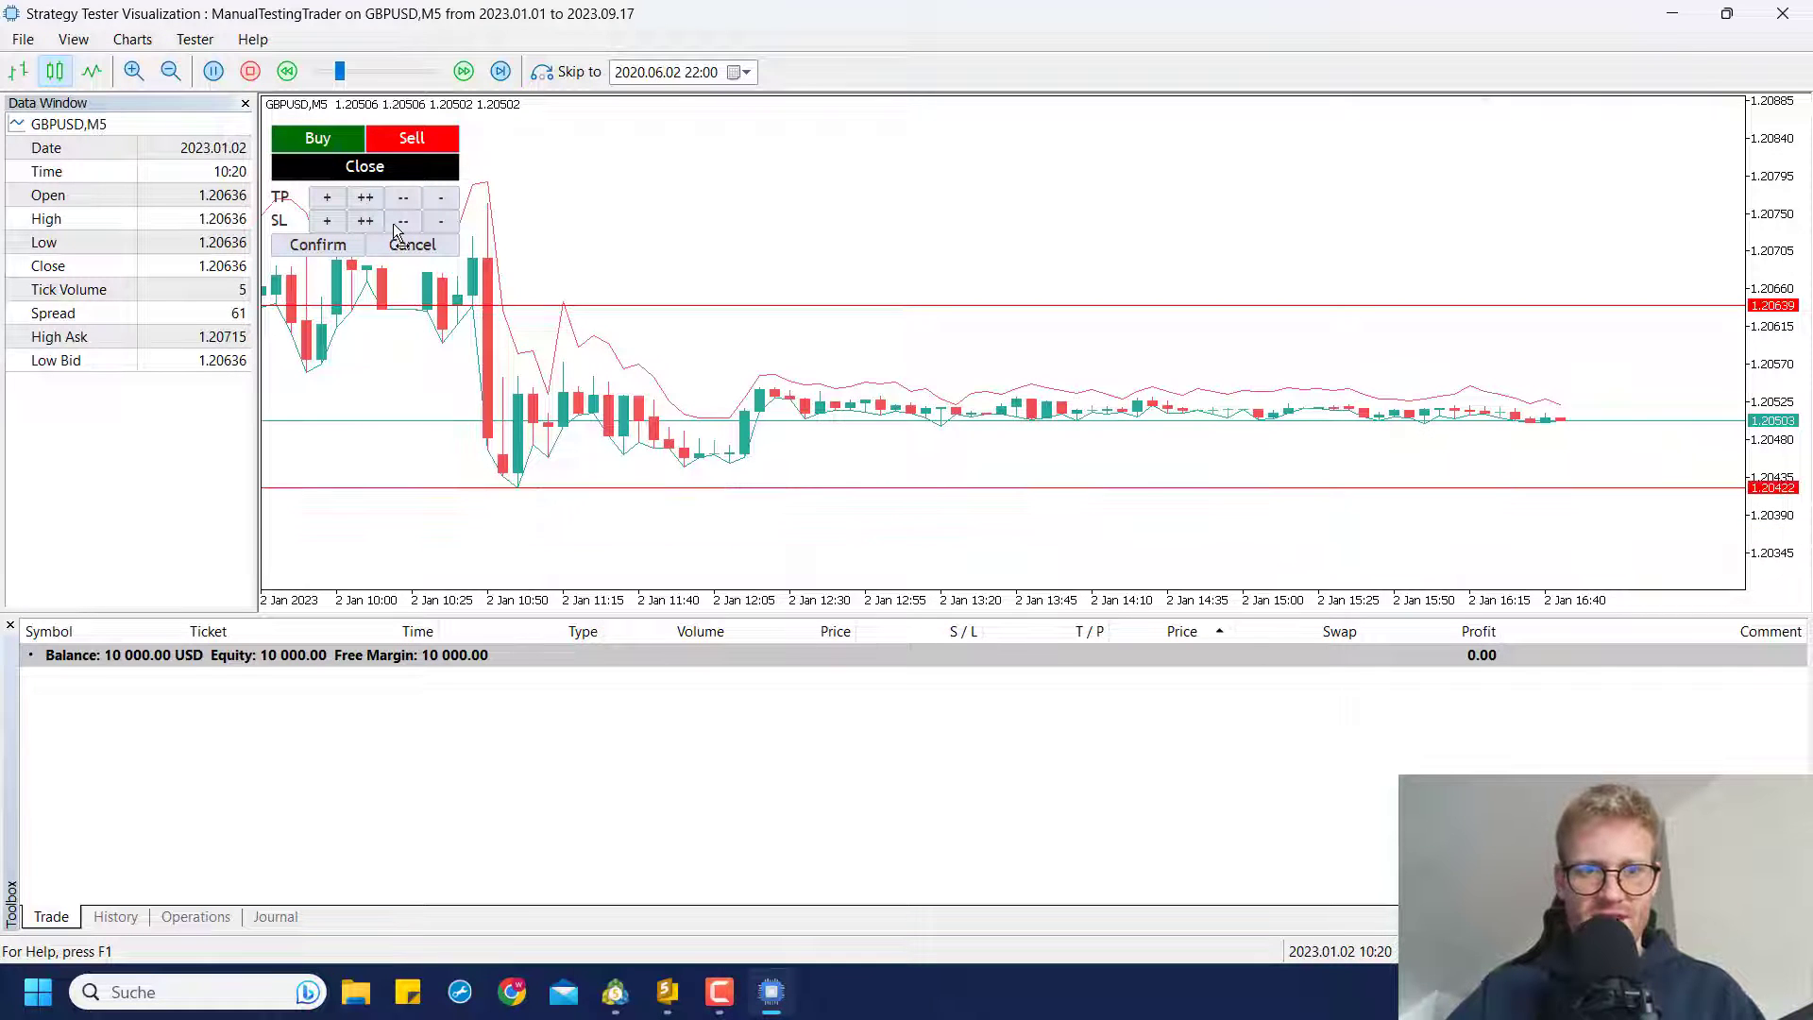
pyautogui.click(436, 225)
pyautogui.click(437, 226)
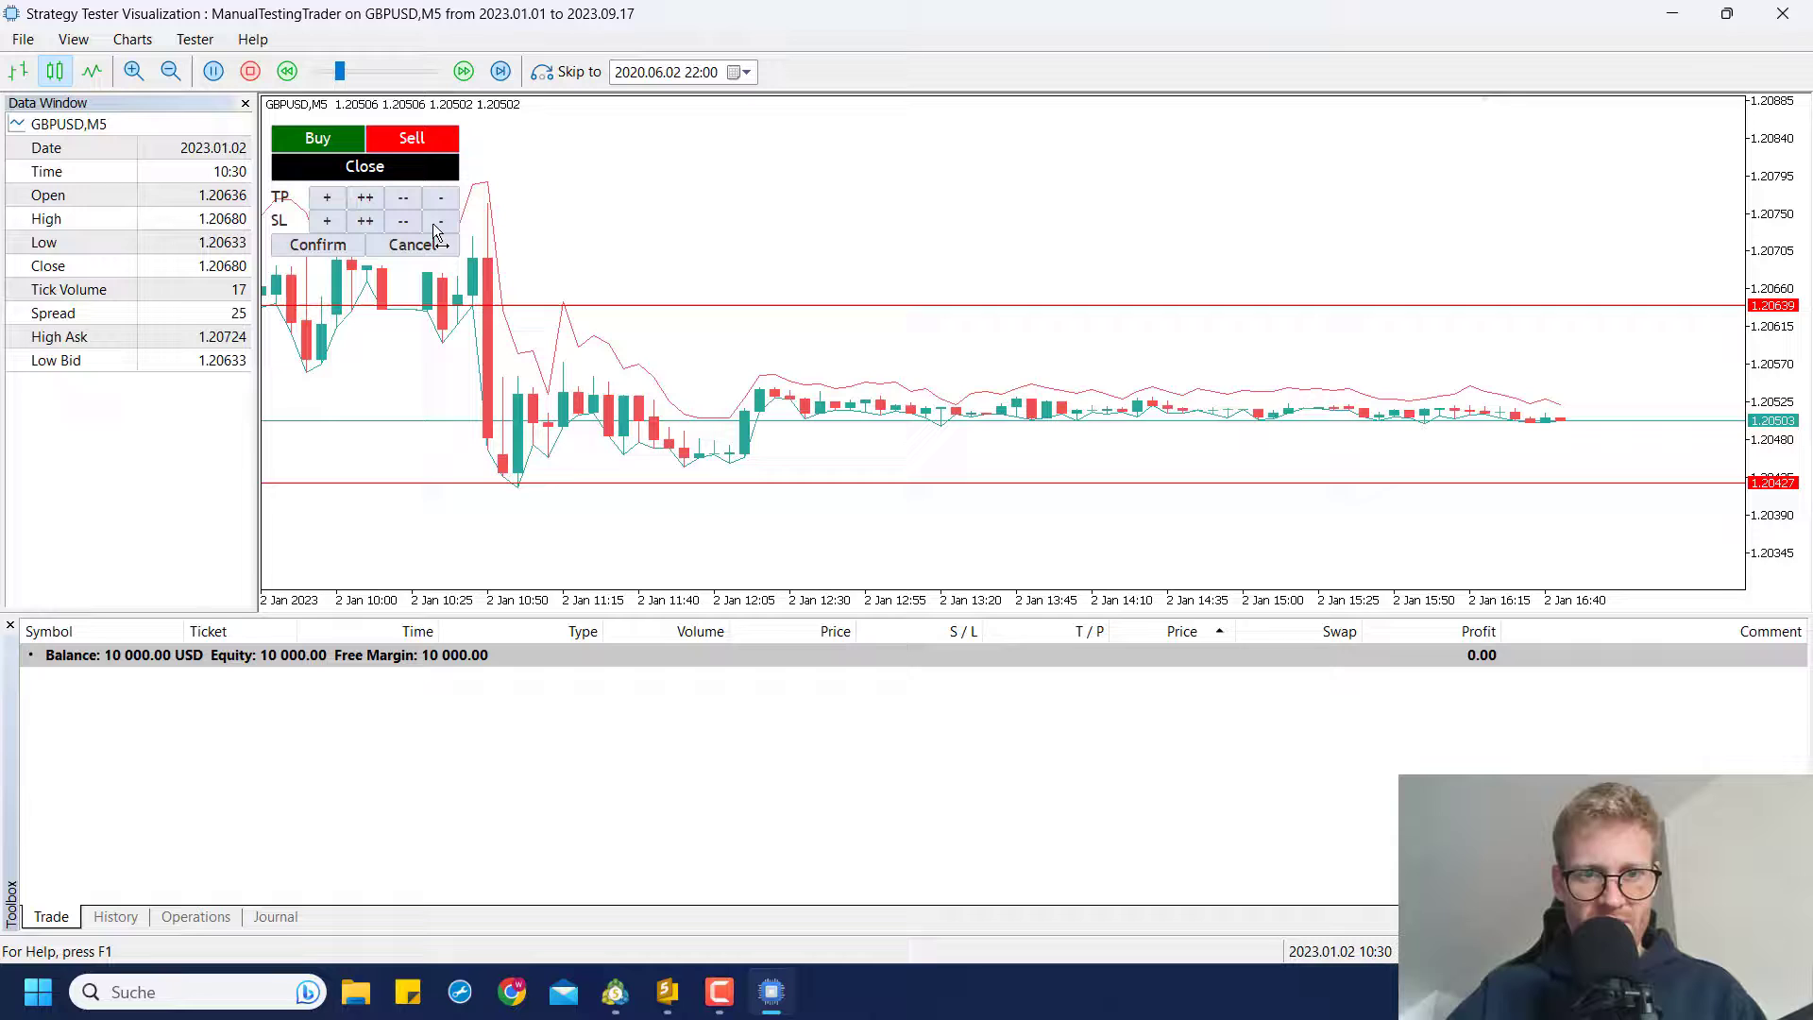
pyautogui.click(436, 226)
pyautogui.click(436, 226)
pyautogui.click(326, 225)
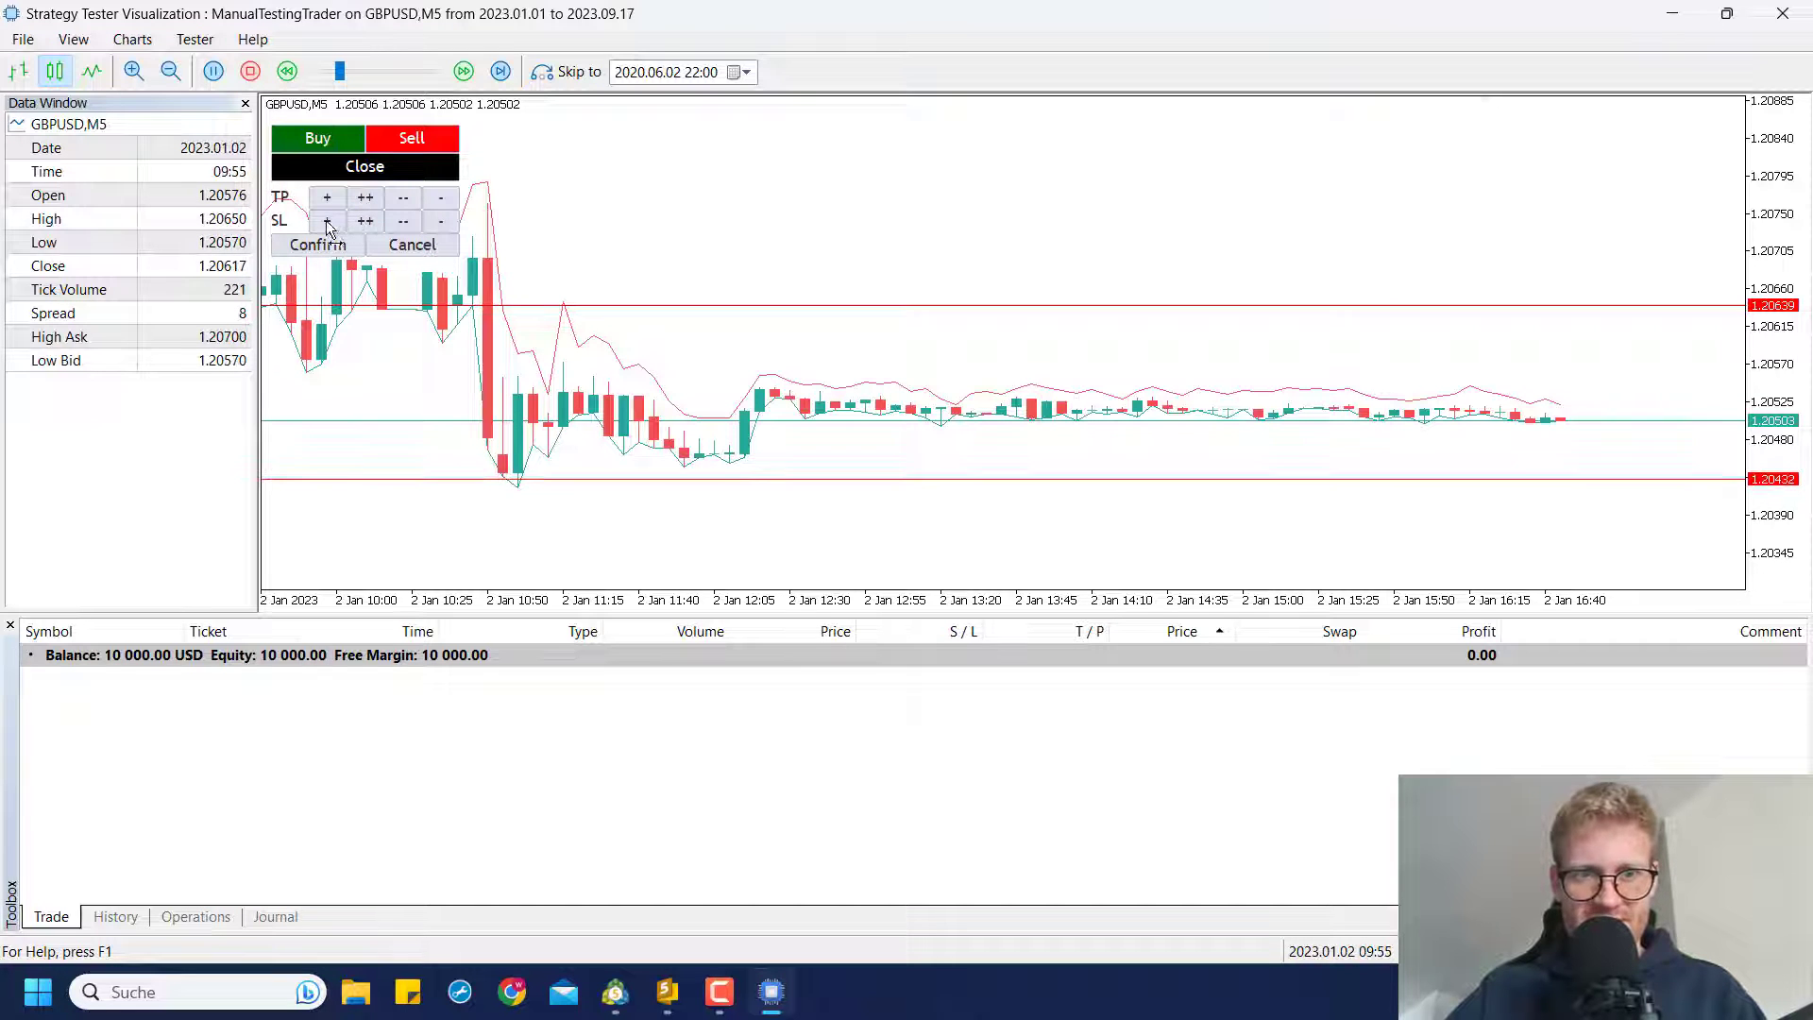
pyautogui.click(327, 225)
pyautogui.click(327, 225)
pyautogui.click(328, 226)
pyautogui.click(327, 225)
pyautogui.click(327, 225)
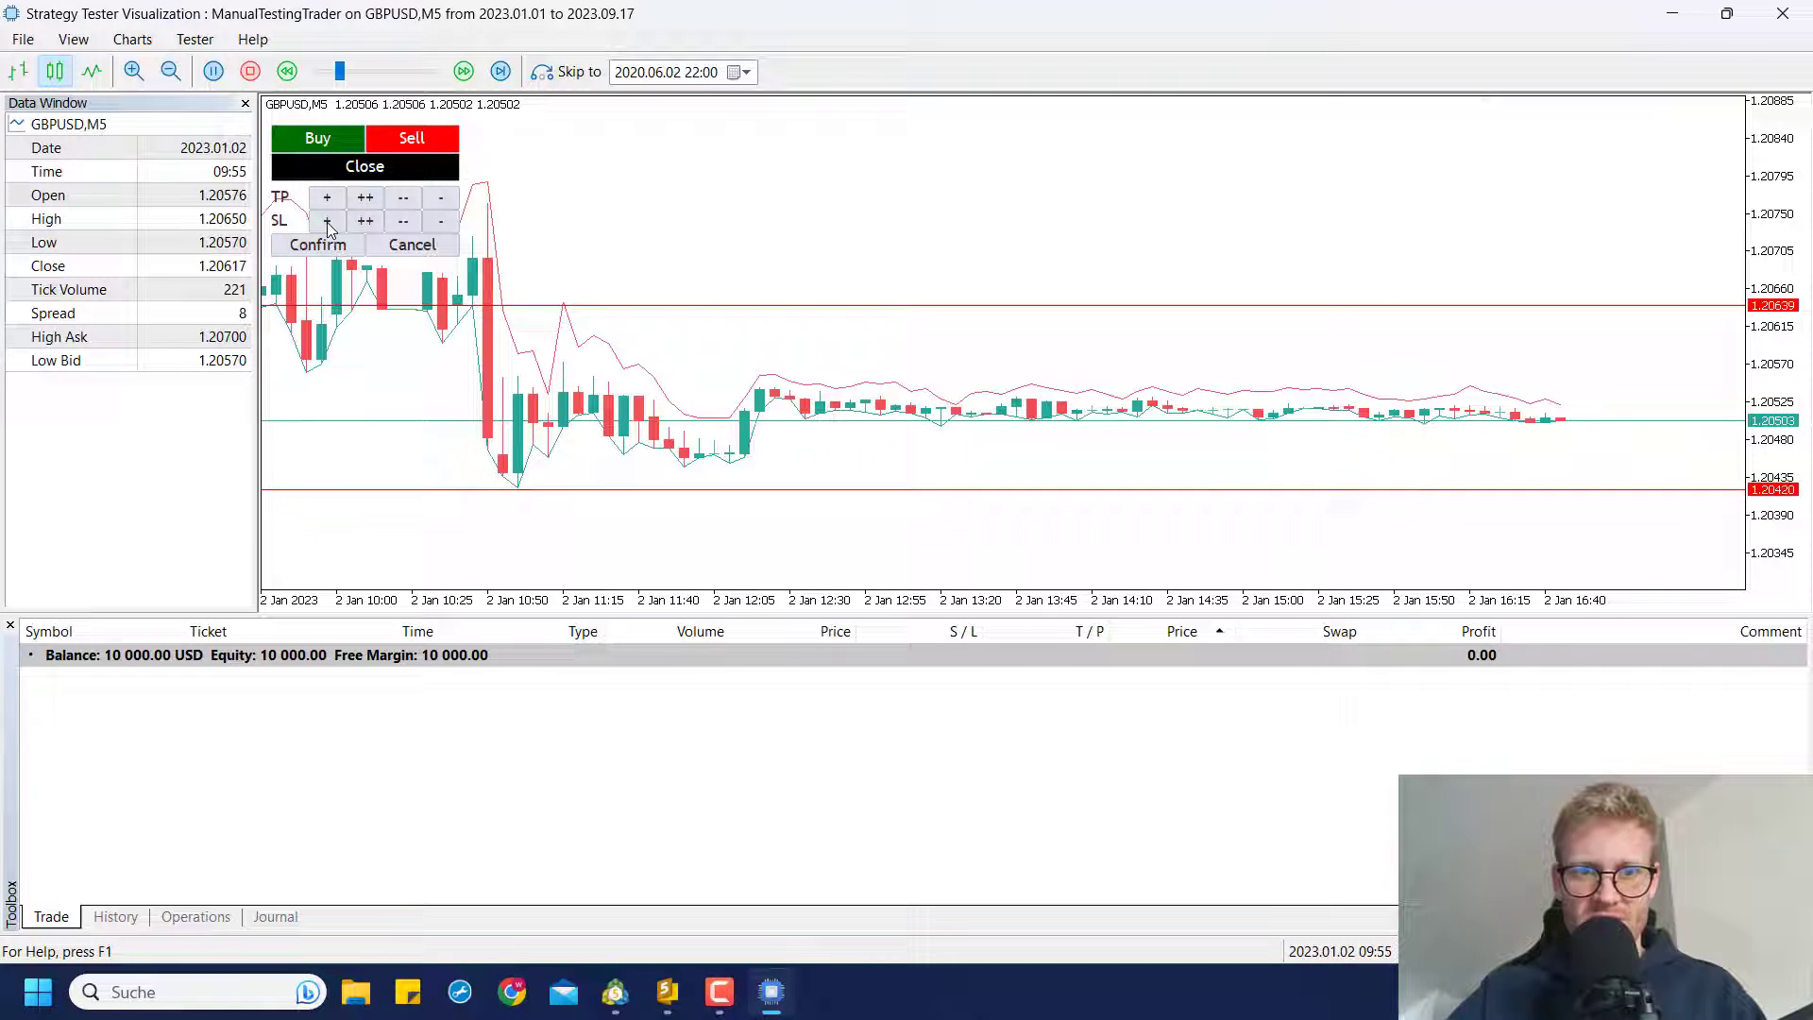
pyautogui.click(437, 226)
# - Open the 0.1-lot buy at 1.20522 and let it run until the 1.20421 stop-loss closes it
pyautogui.click(437, 226)
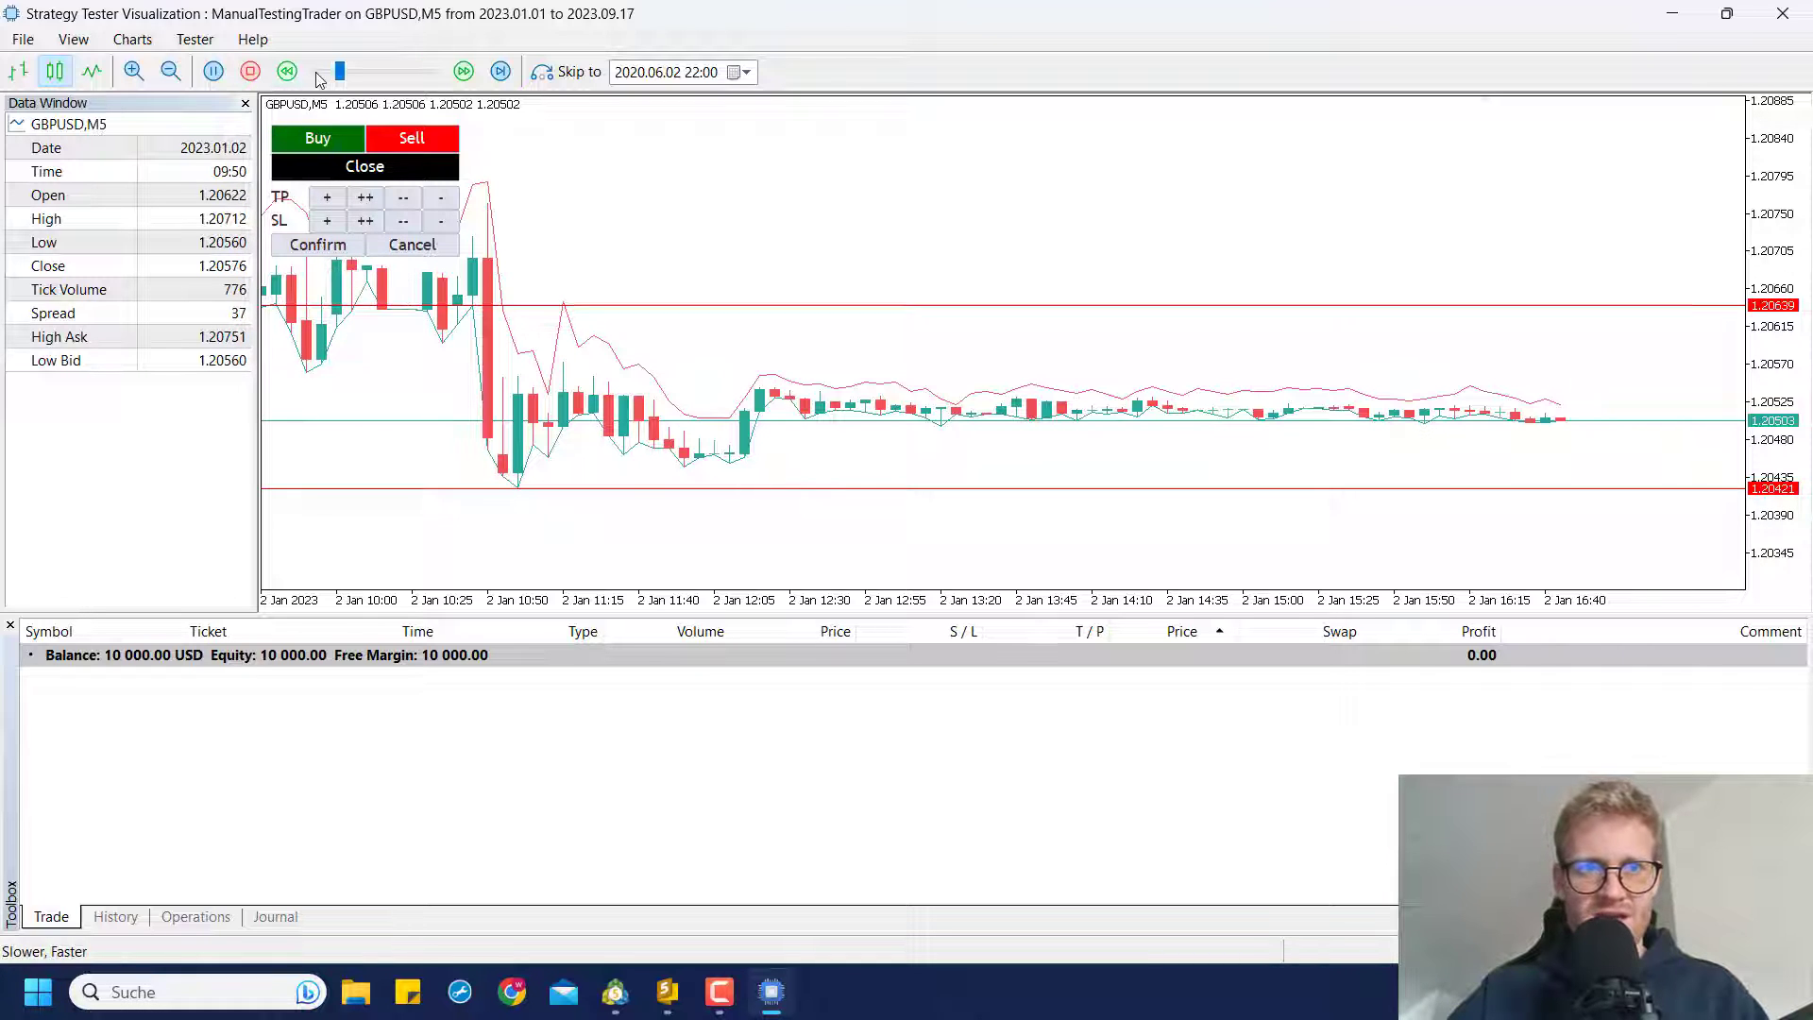
pyautogui.moveTo(331, 70); pyautogui.dragTo(325, 72)
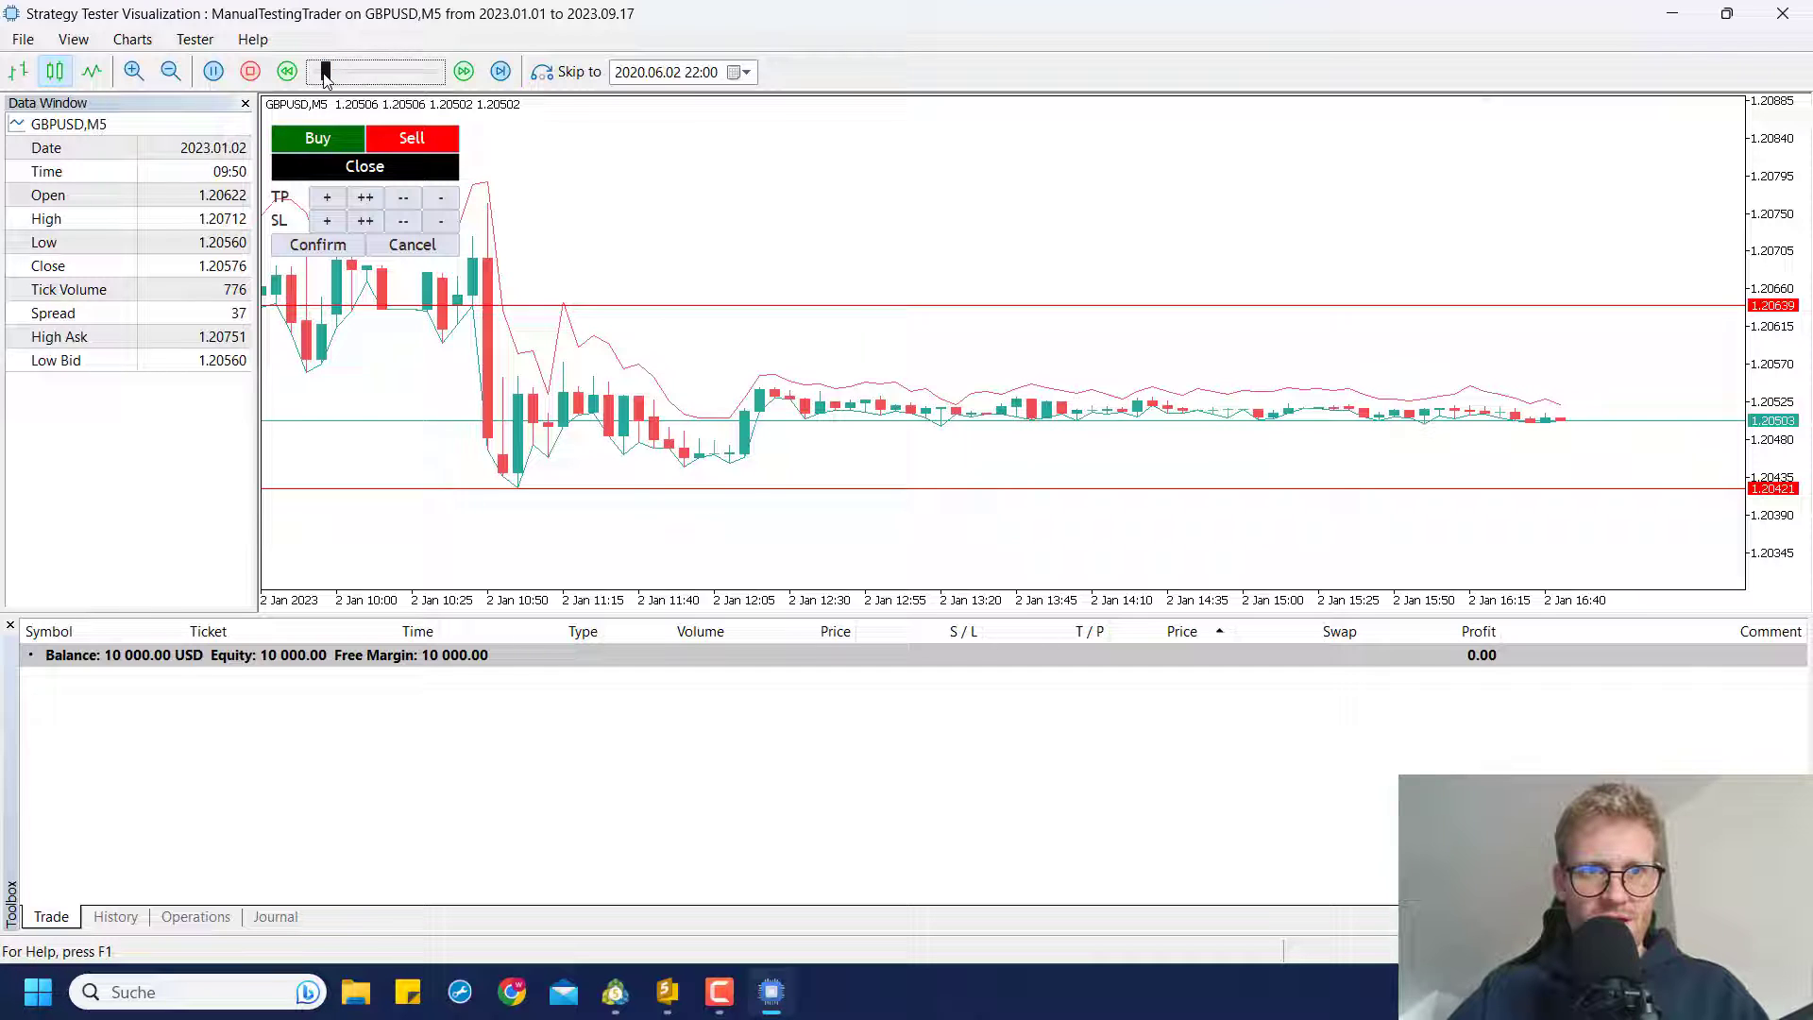
pyautogui.click(317, 246)
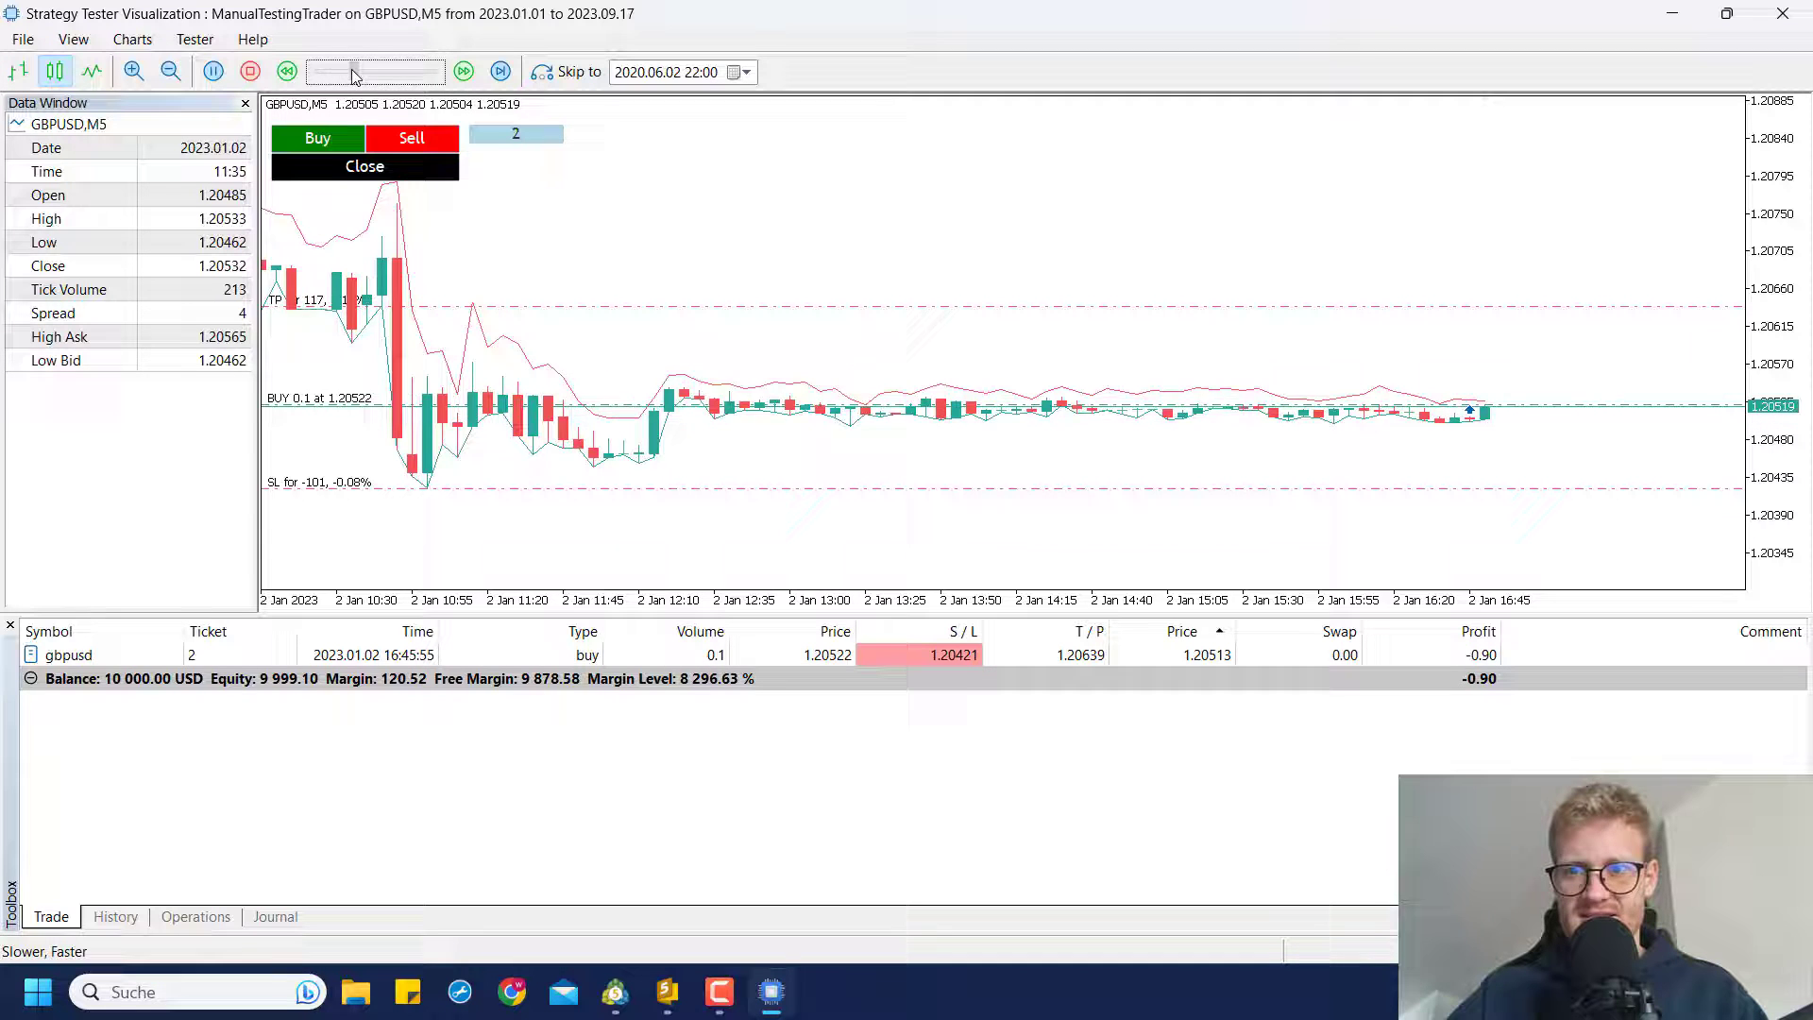
pyautogui.moveTo(350, 75)
pyautogui.mouseDown()
pyautogui.moveTo(317, 75)
pyautogui.moveTo(382, 67)
pyautogui.moveTo(327, 70)
pyautogui.moveTo(377, 71)
pyautogui.moveTo(357, 72)
pyautogui.mouseUp()
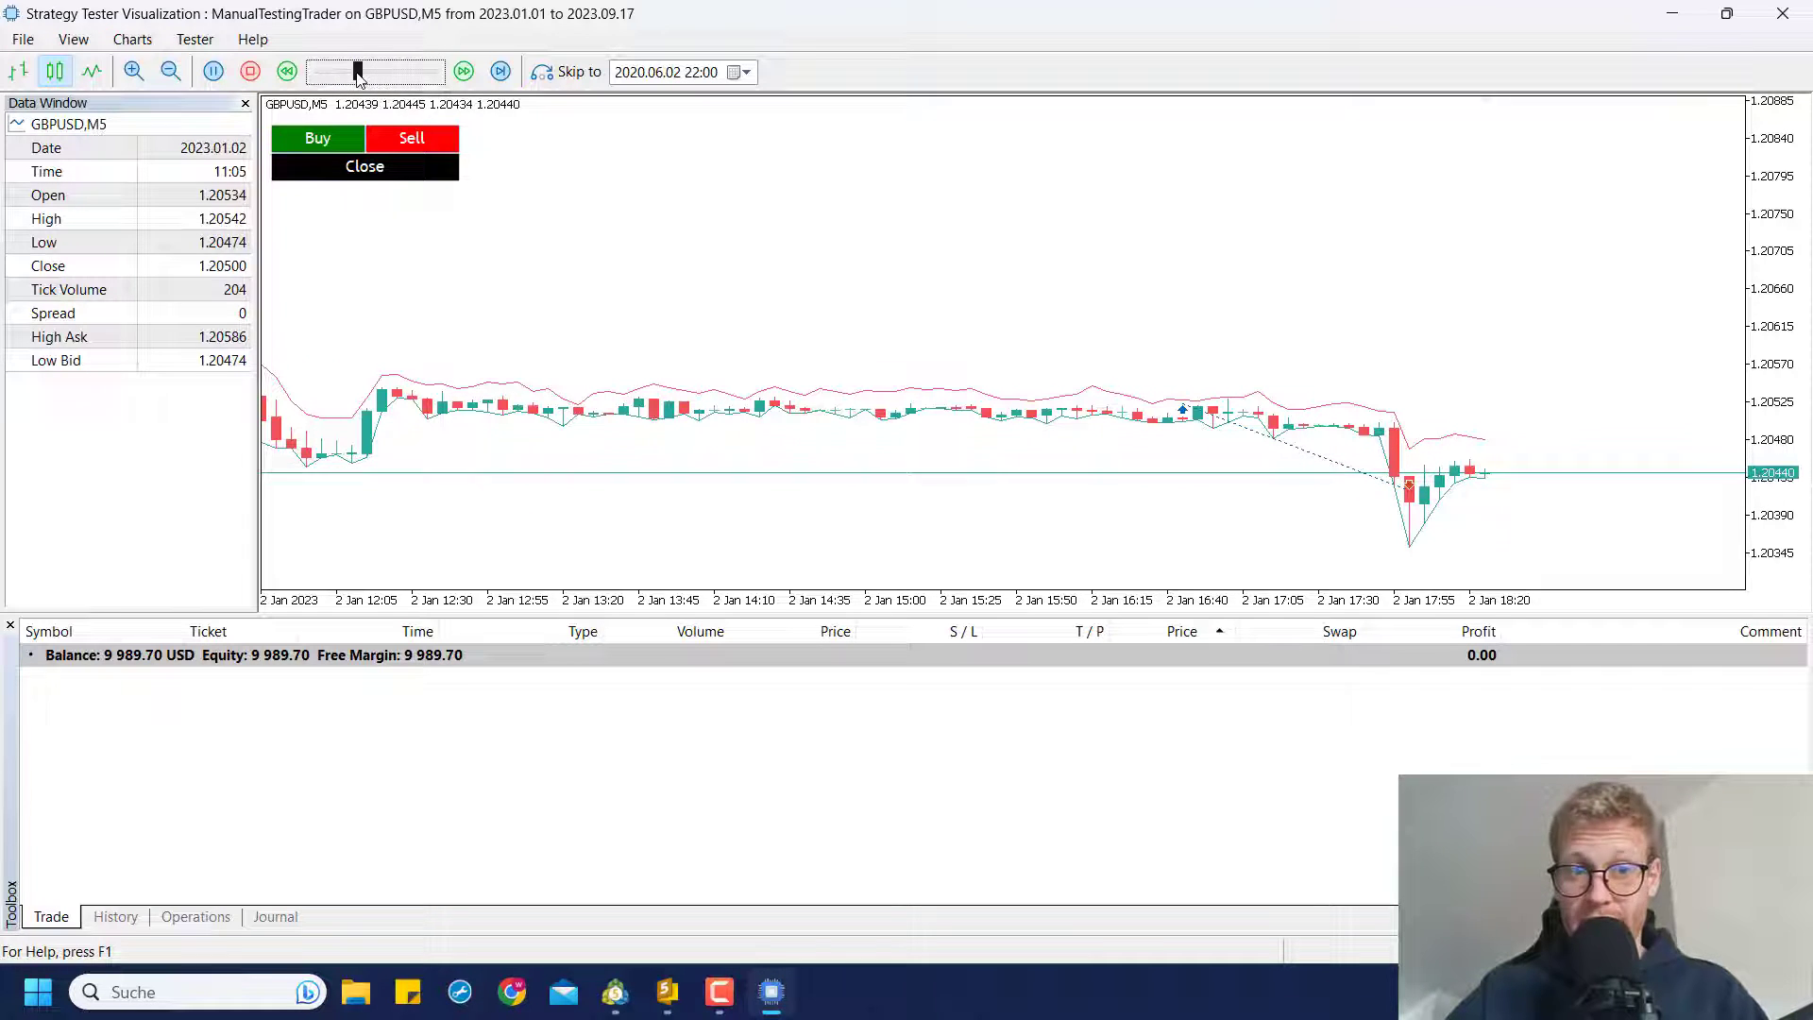
pyautogui.moveTo(632, 607); pyautogui.dragTo(616, 604)
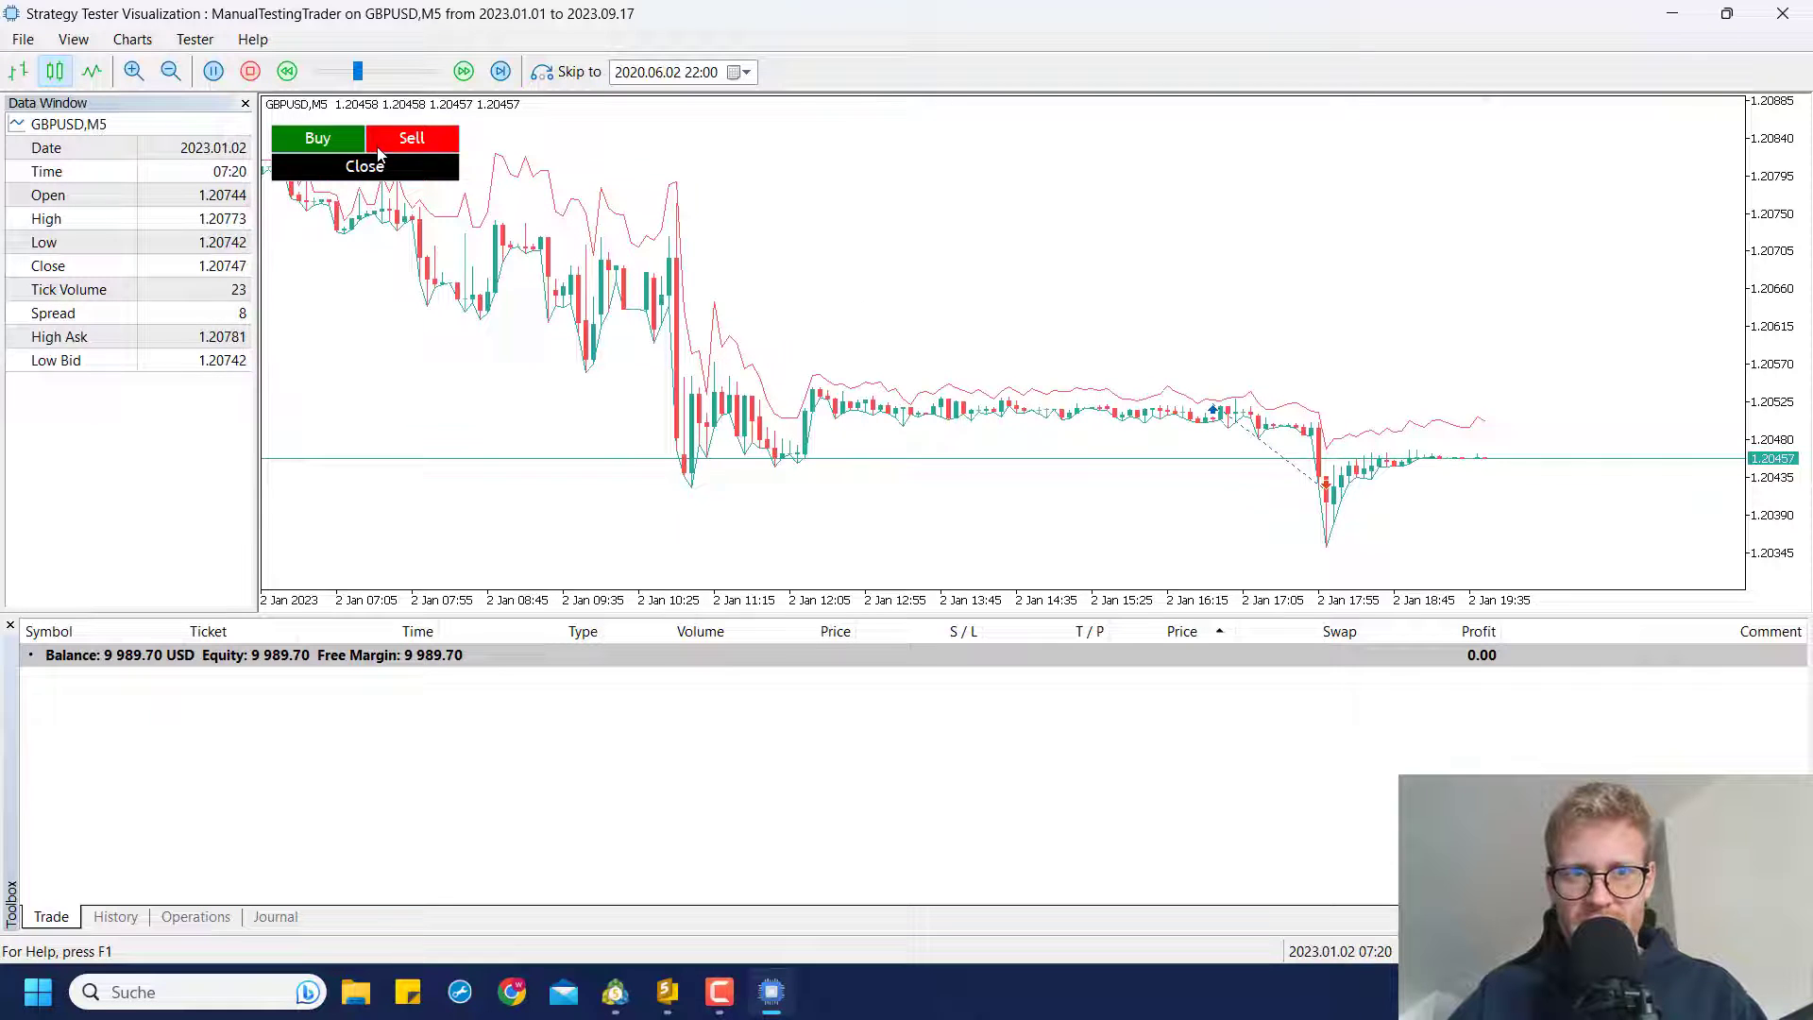
# - Start a 0.1-lot sell and set its take-profit to 1.20344
pyautogui.click(437, 138)
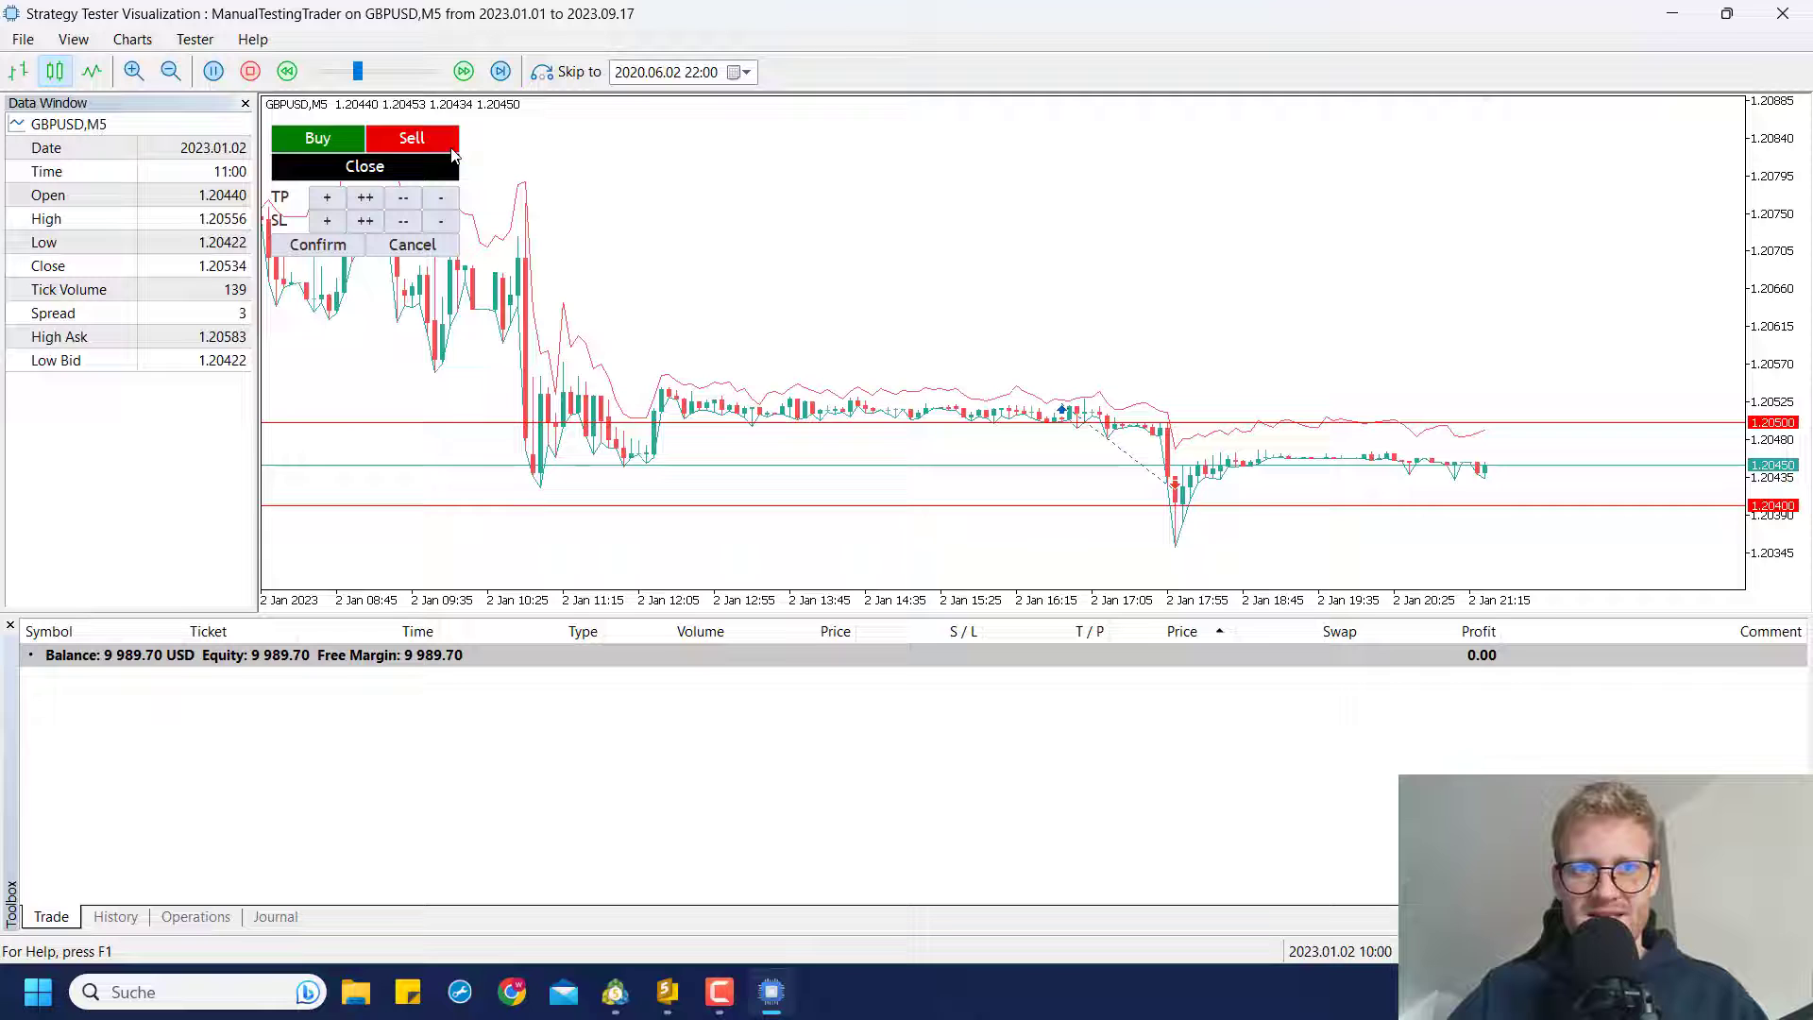
pyautogui.click(366, 196)
pyautogui.click(368, 198)
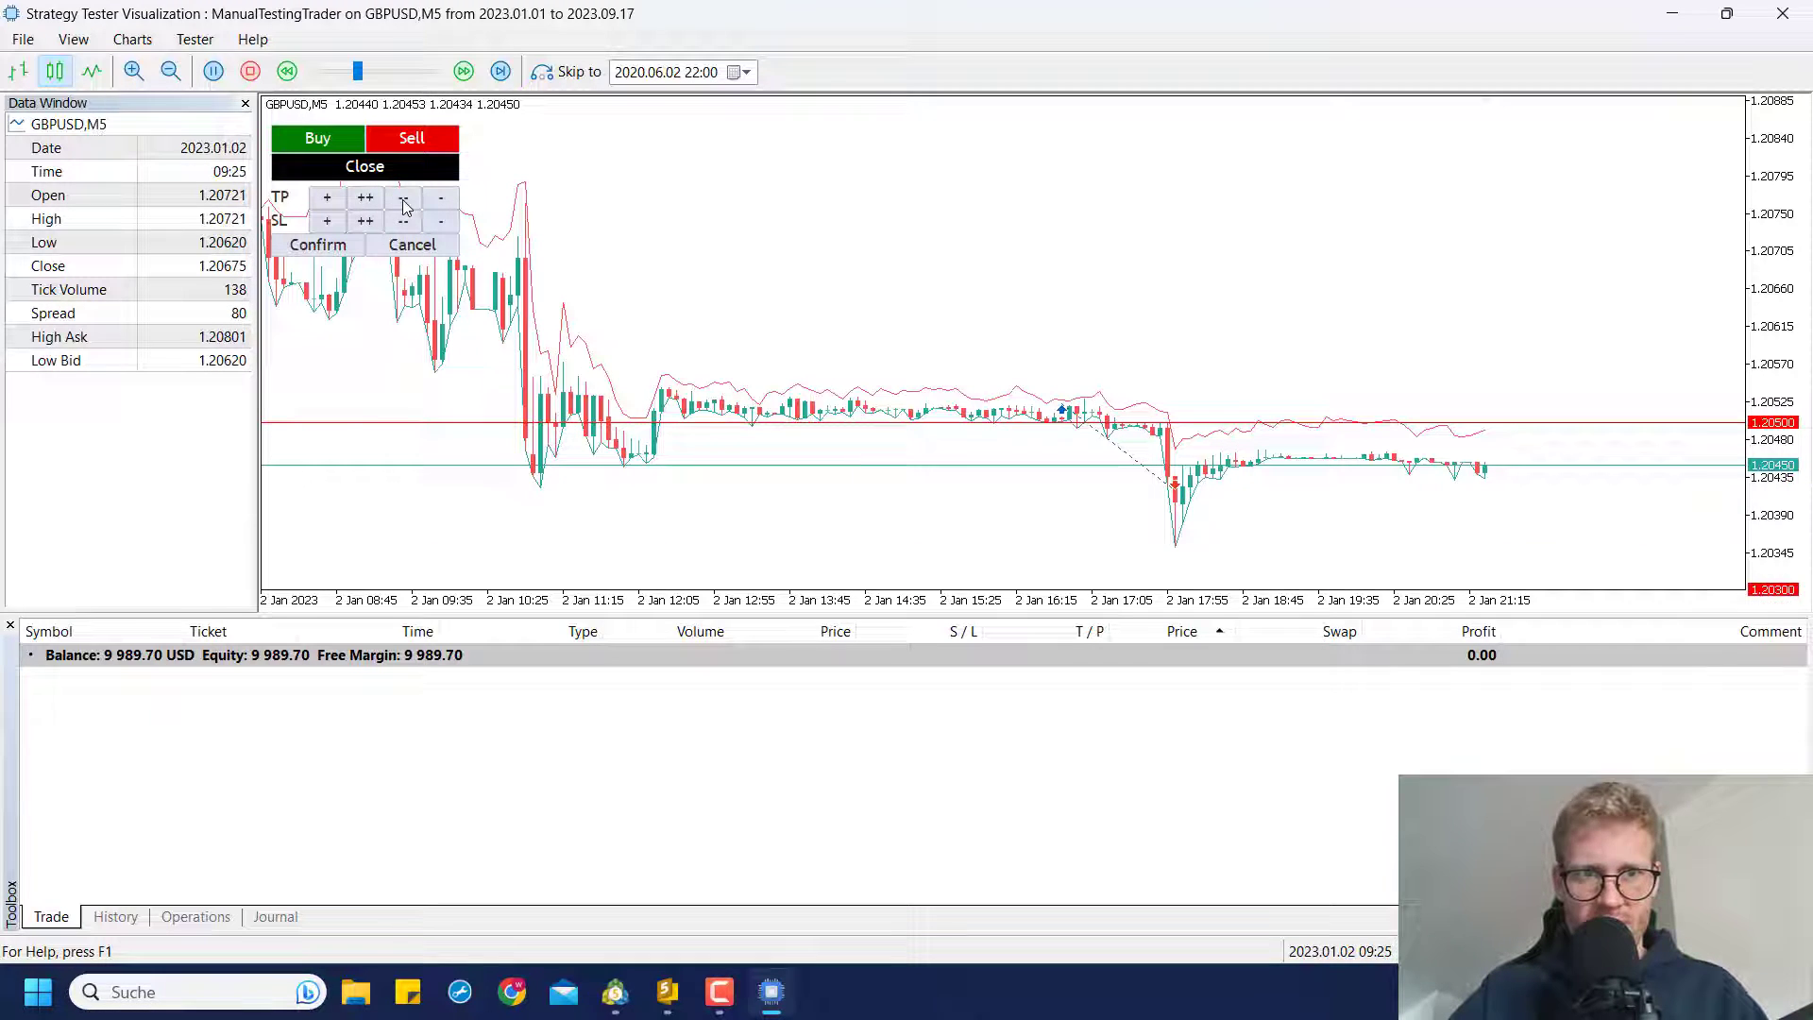
pyautogui.click(406, 204)
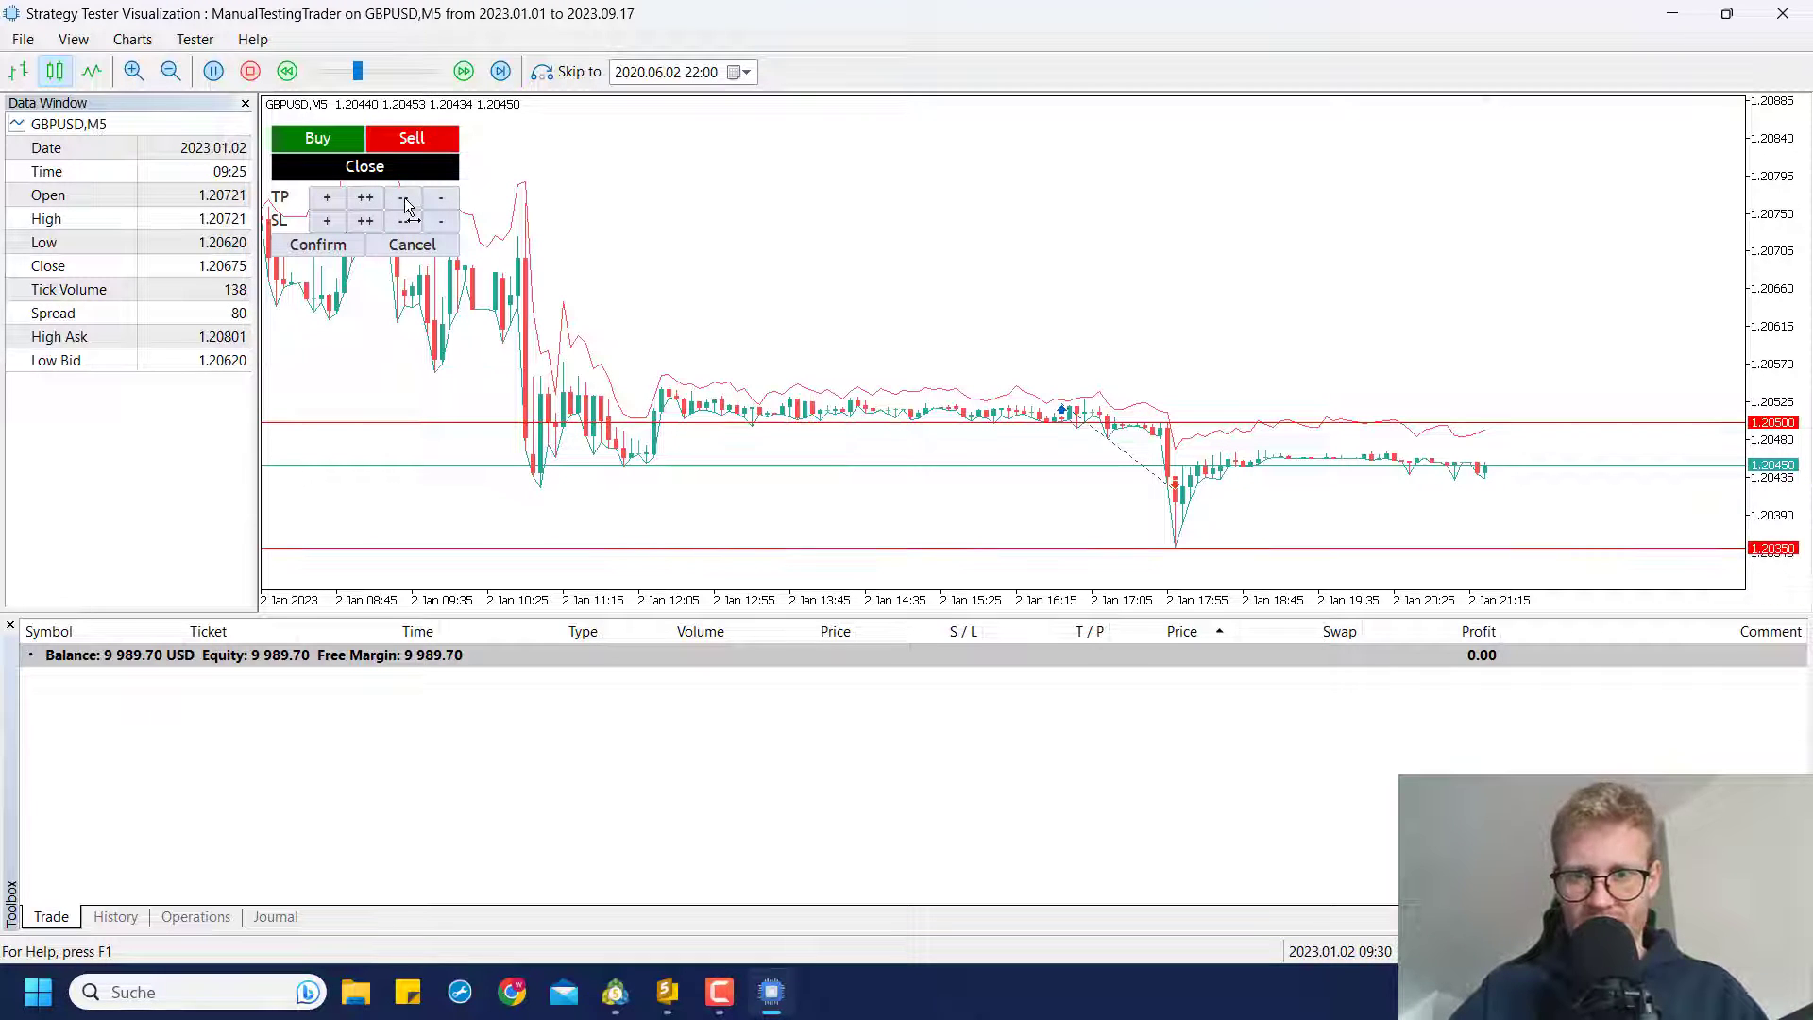
pyautogui.click(328, 196)
pyautogui.click(330, 197)
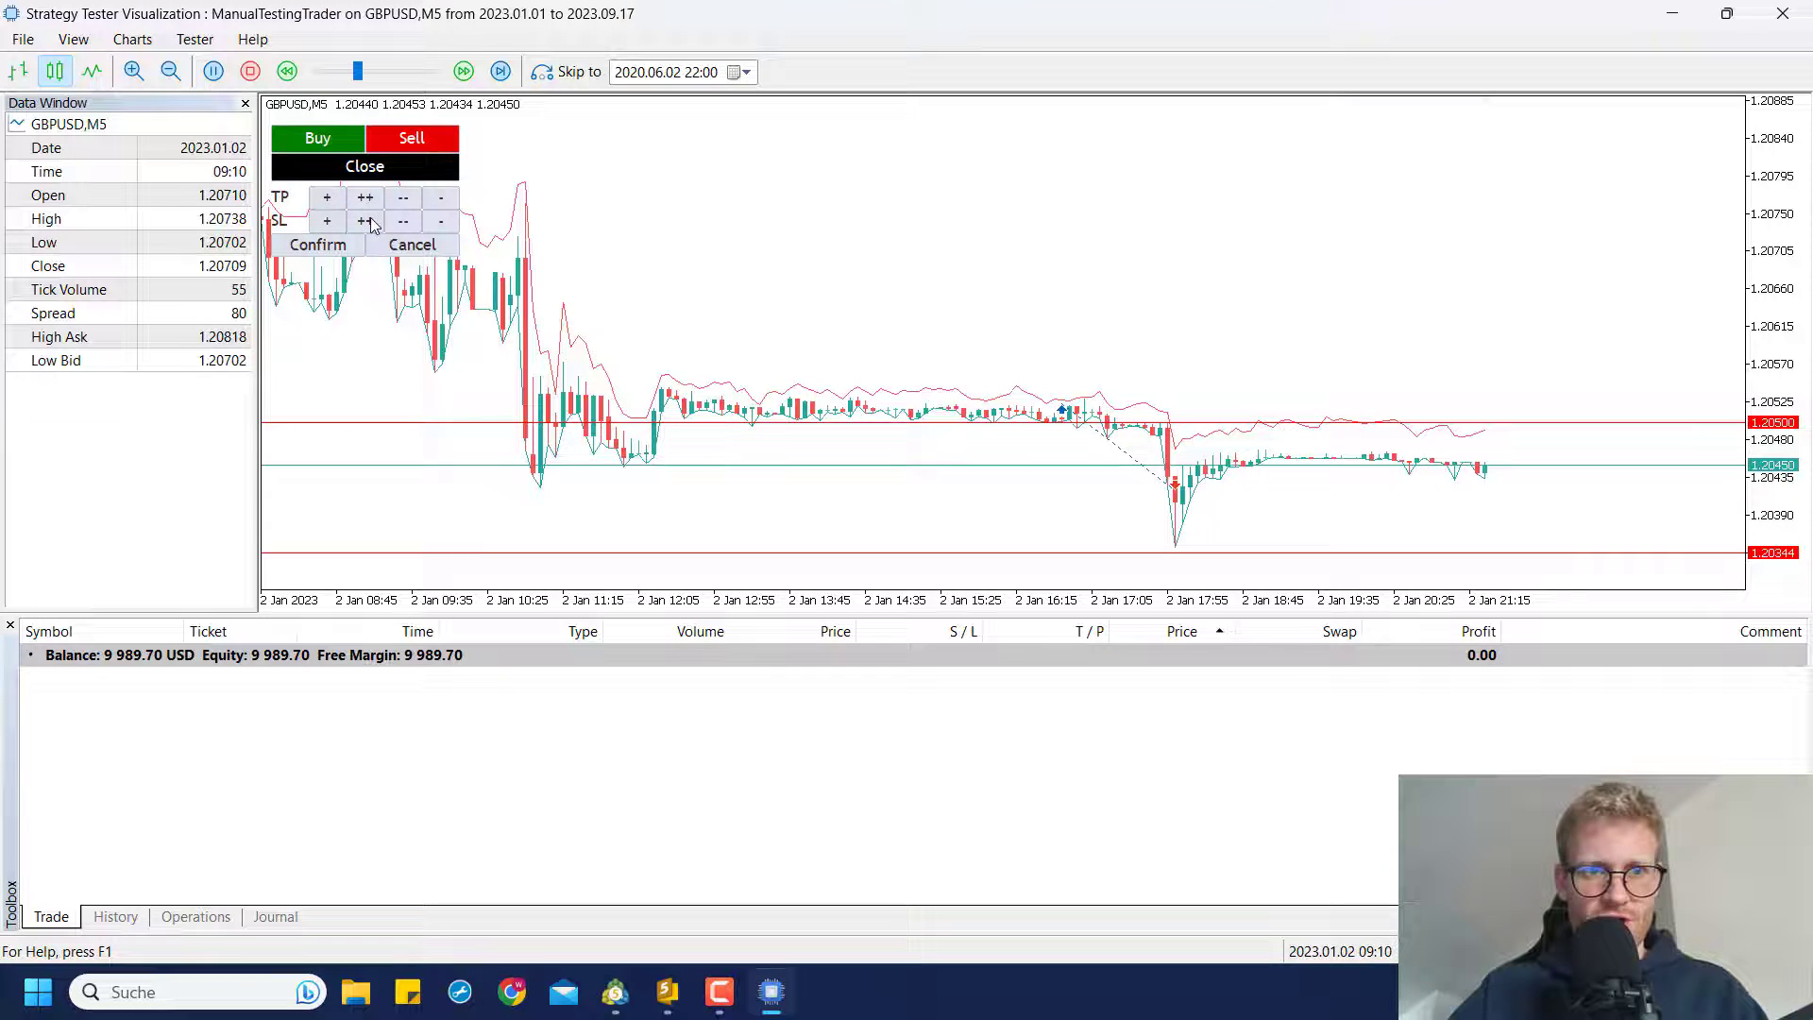
# - Set stop-loss 1.20550, open the sell, slow playback and begin a new buy ticket
pyautogui.click(366, 222)
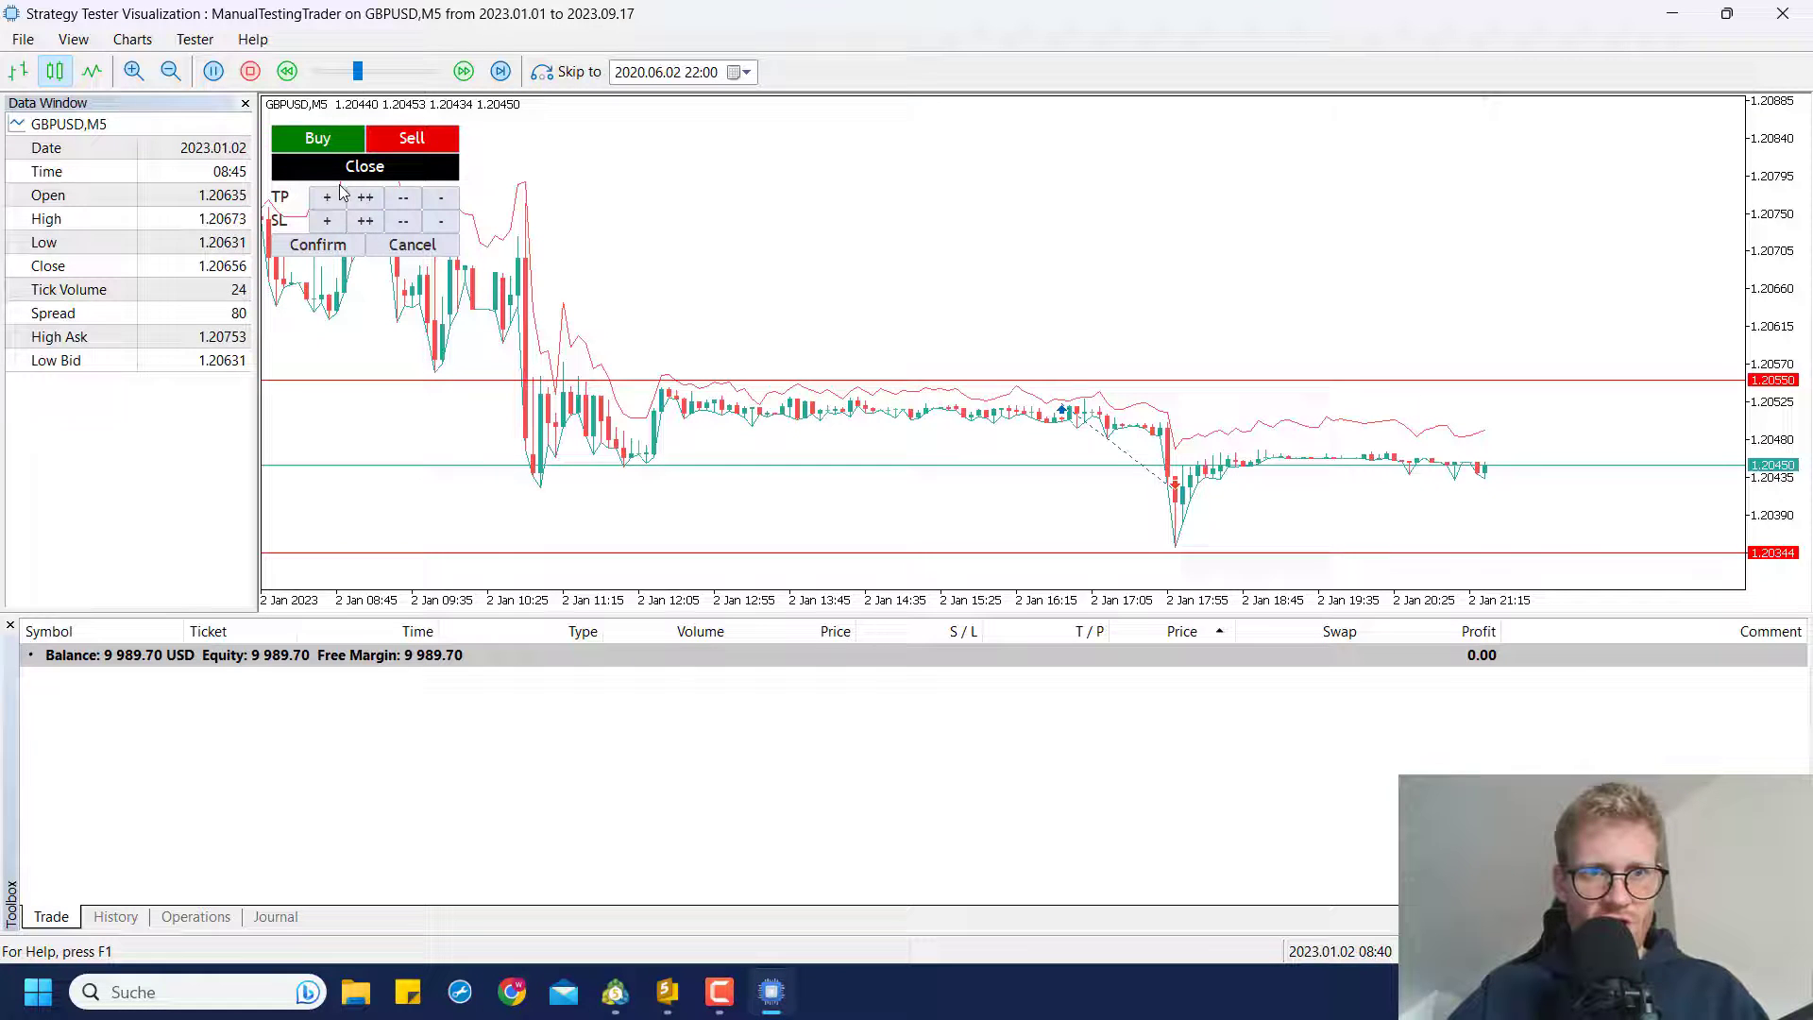
pyautogui.click(318, 245)
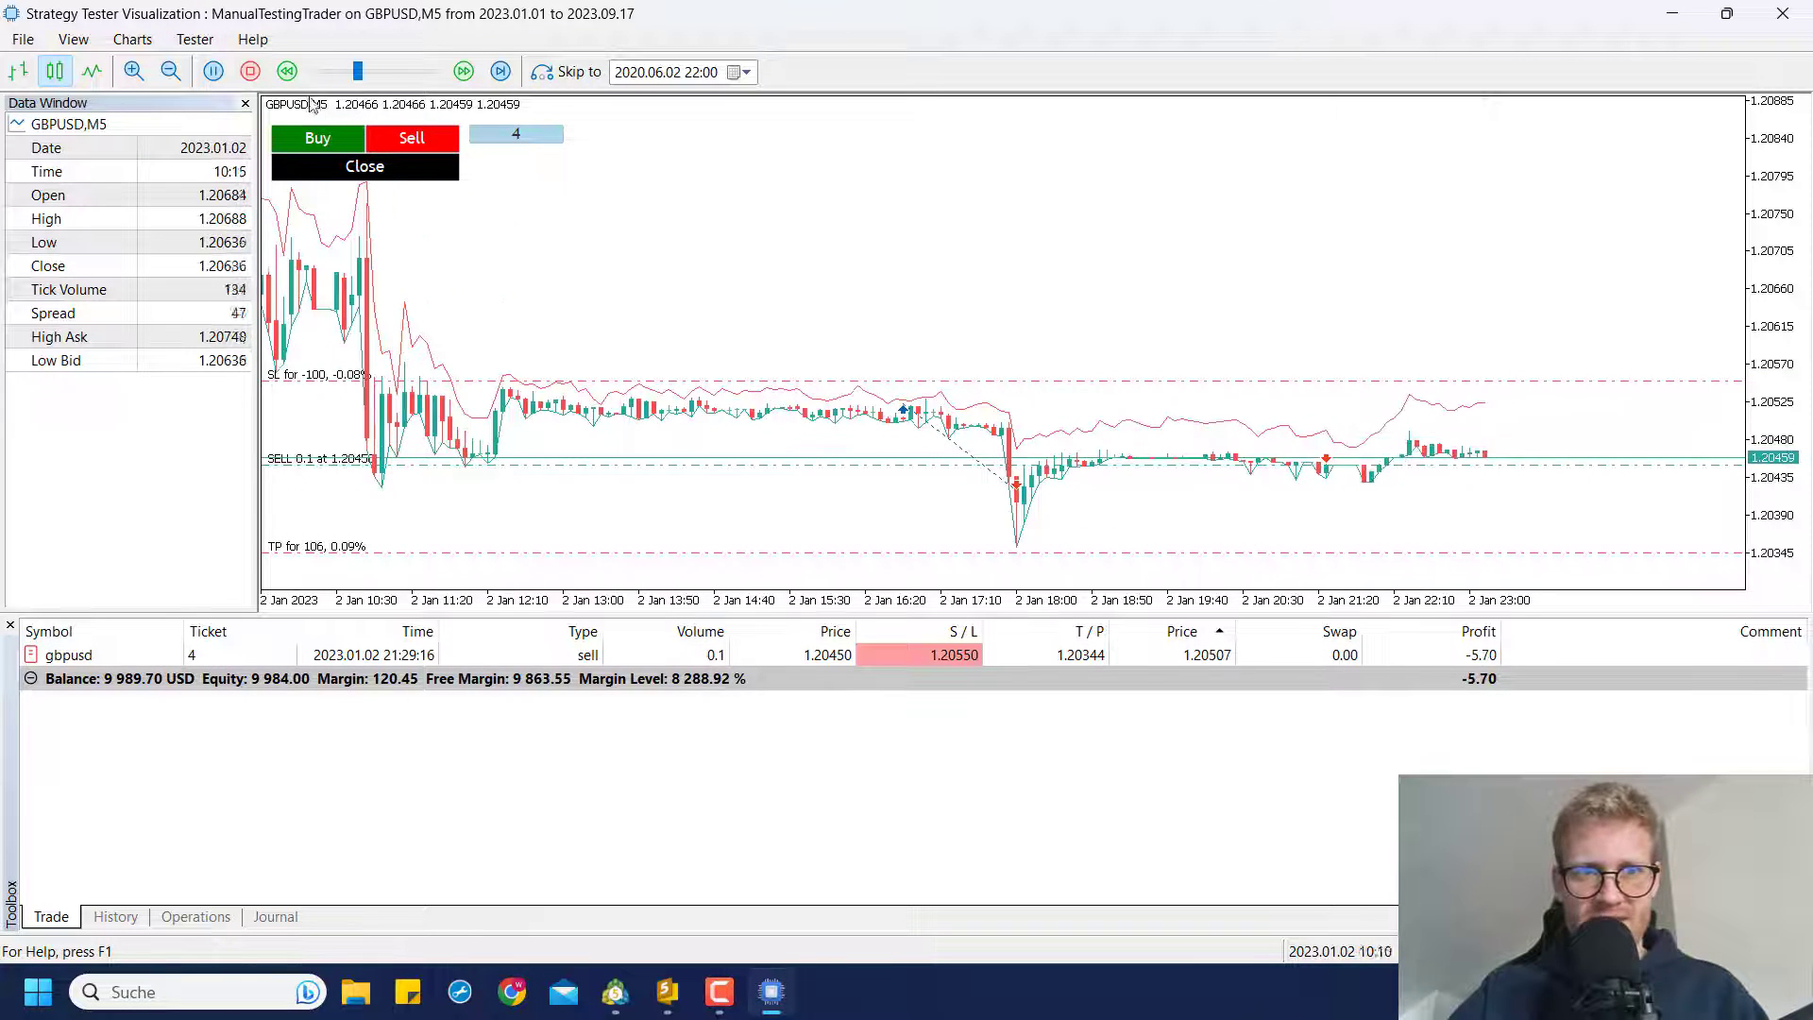
pyautogui.moveTo(357, 71); pyautogui.dragTo(336, 73)
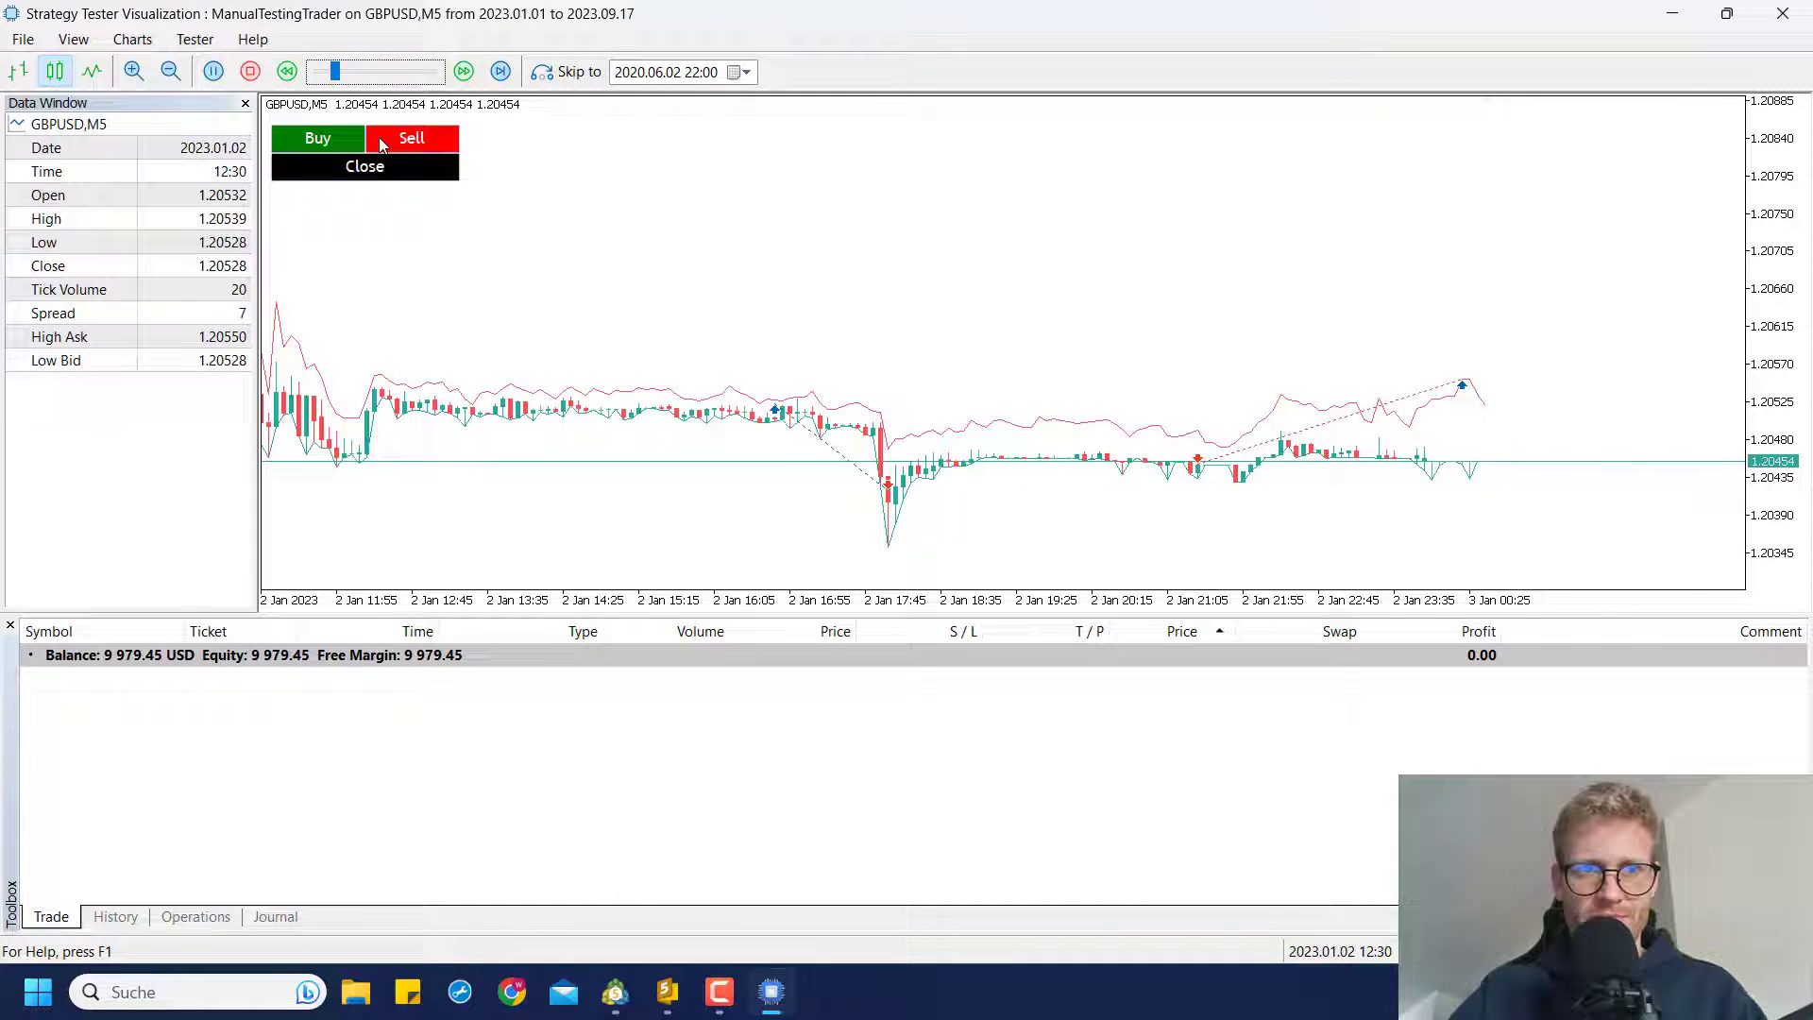
pyautogui.click(326, 142)
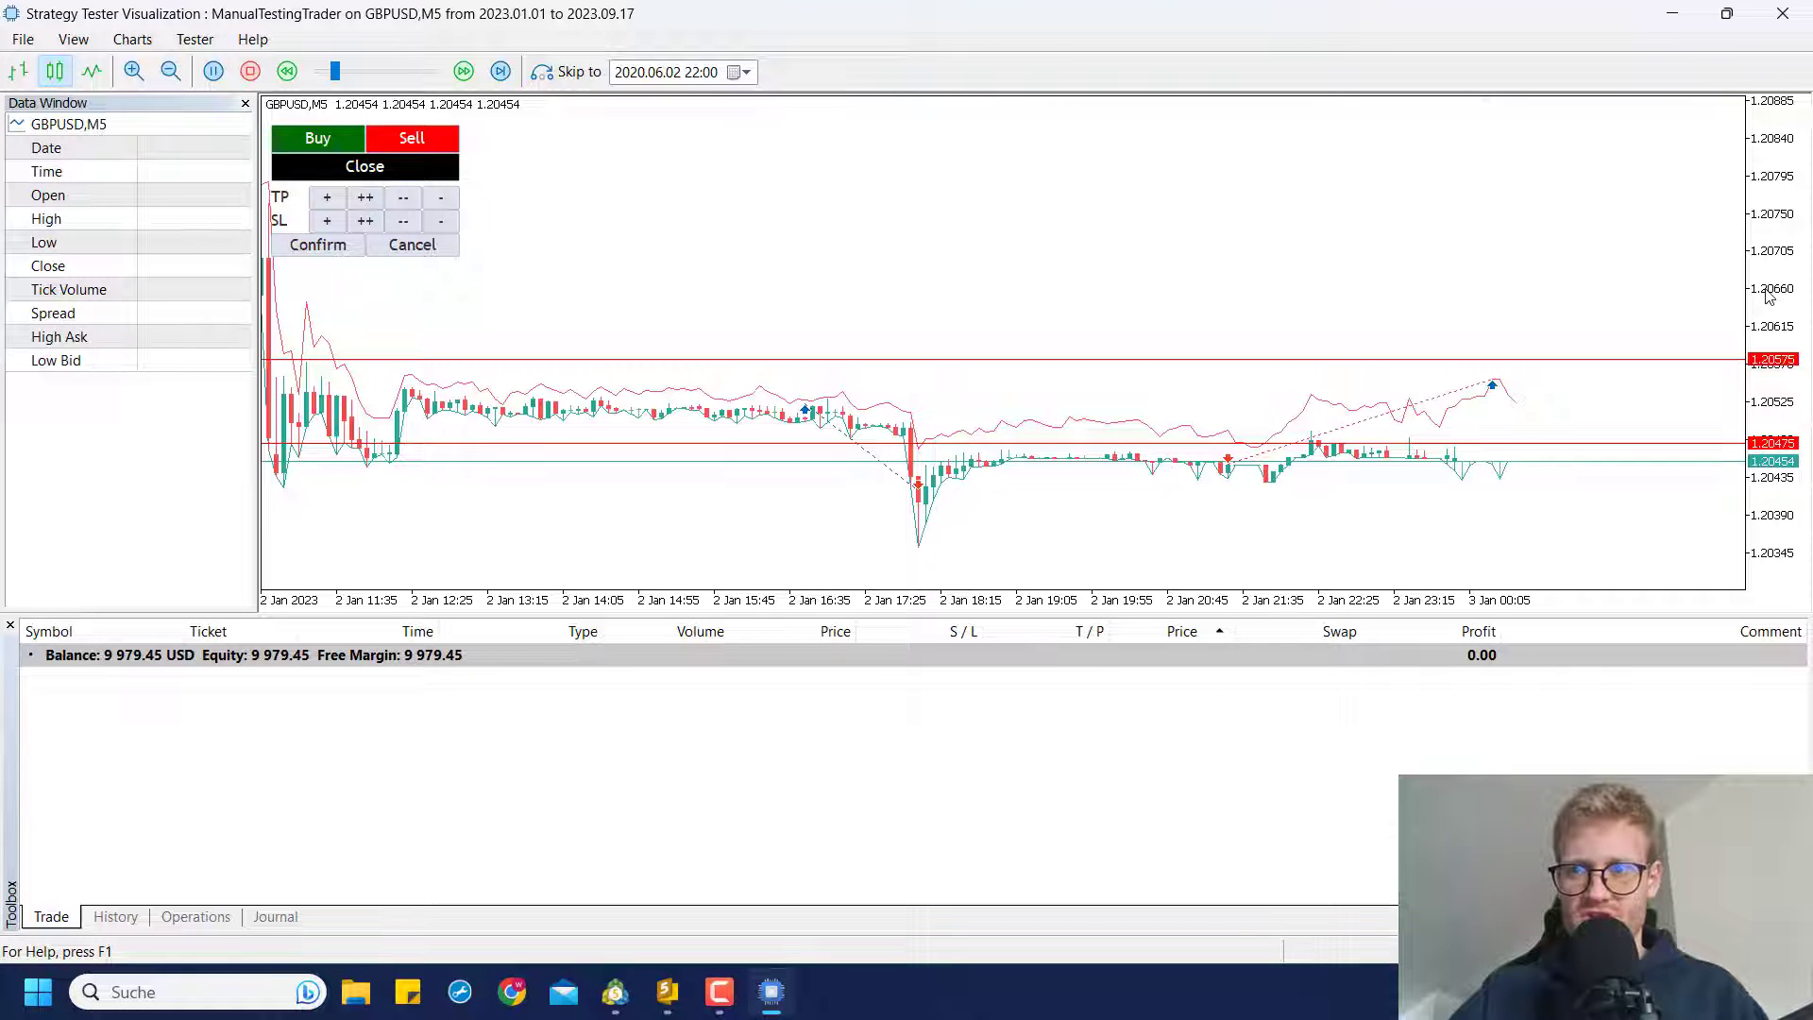
# - Open the 0.1-lot buy at 1.20525 with take-profit 1.20875 and stop-loss 1.20075
pyautogui.moveTo(1769, 296); pyautogui.dragTo(1769, 368)
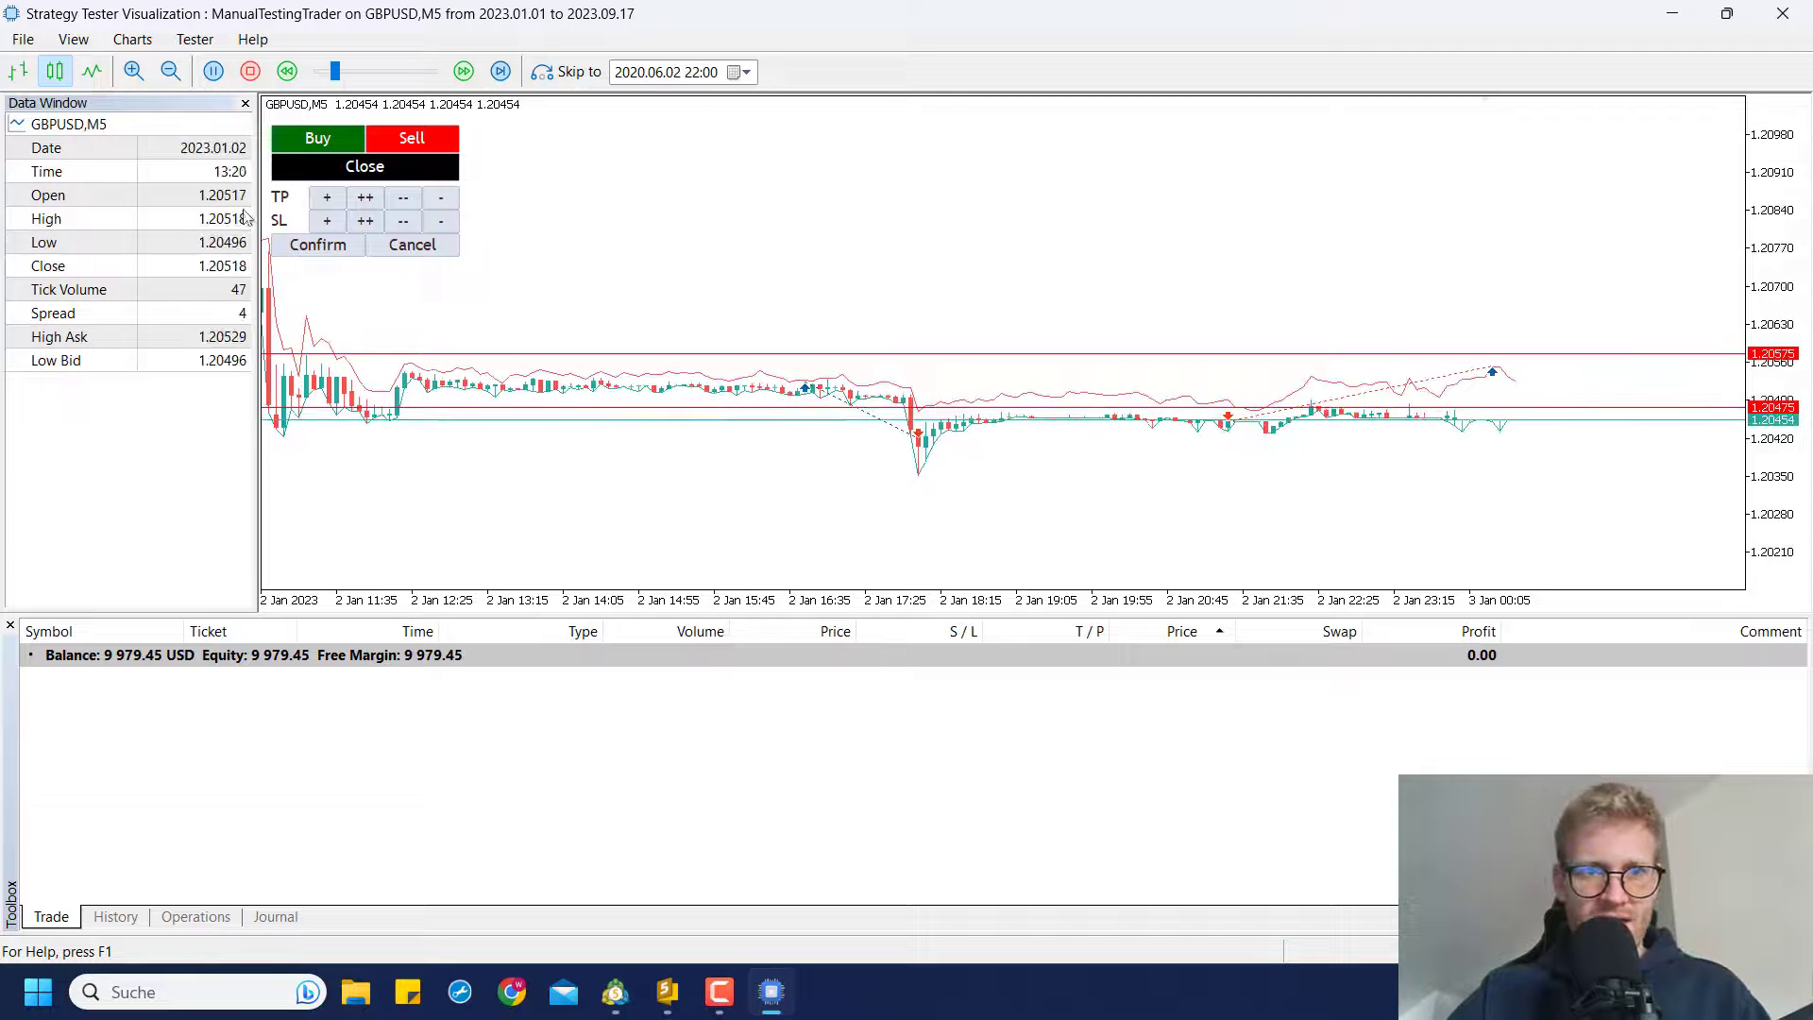
pyautogui.click(365, 198)
pyautogui.click(365, 198)
pyautogui.click(365, 198)
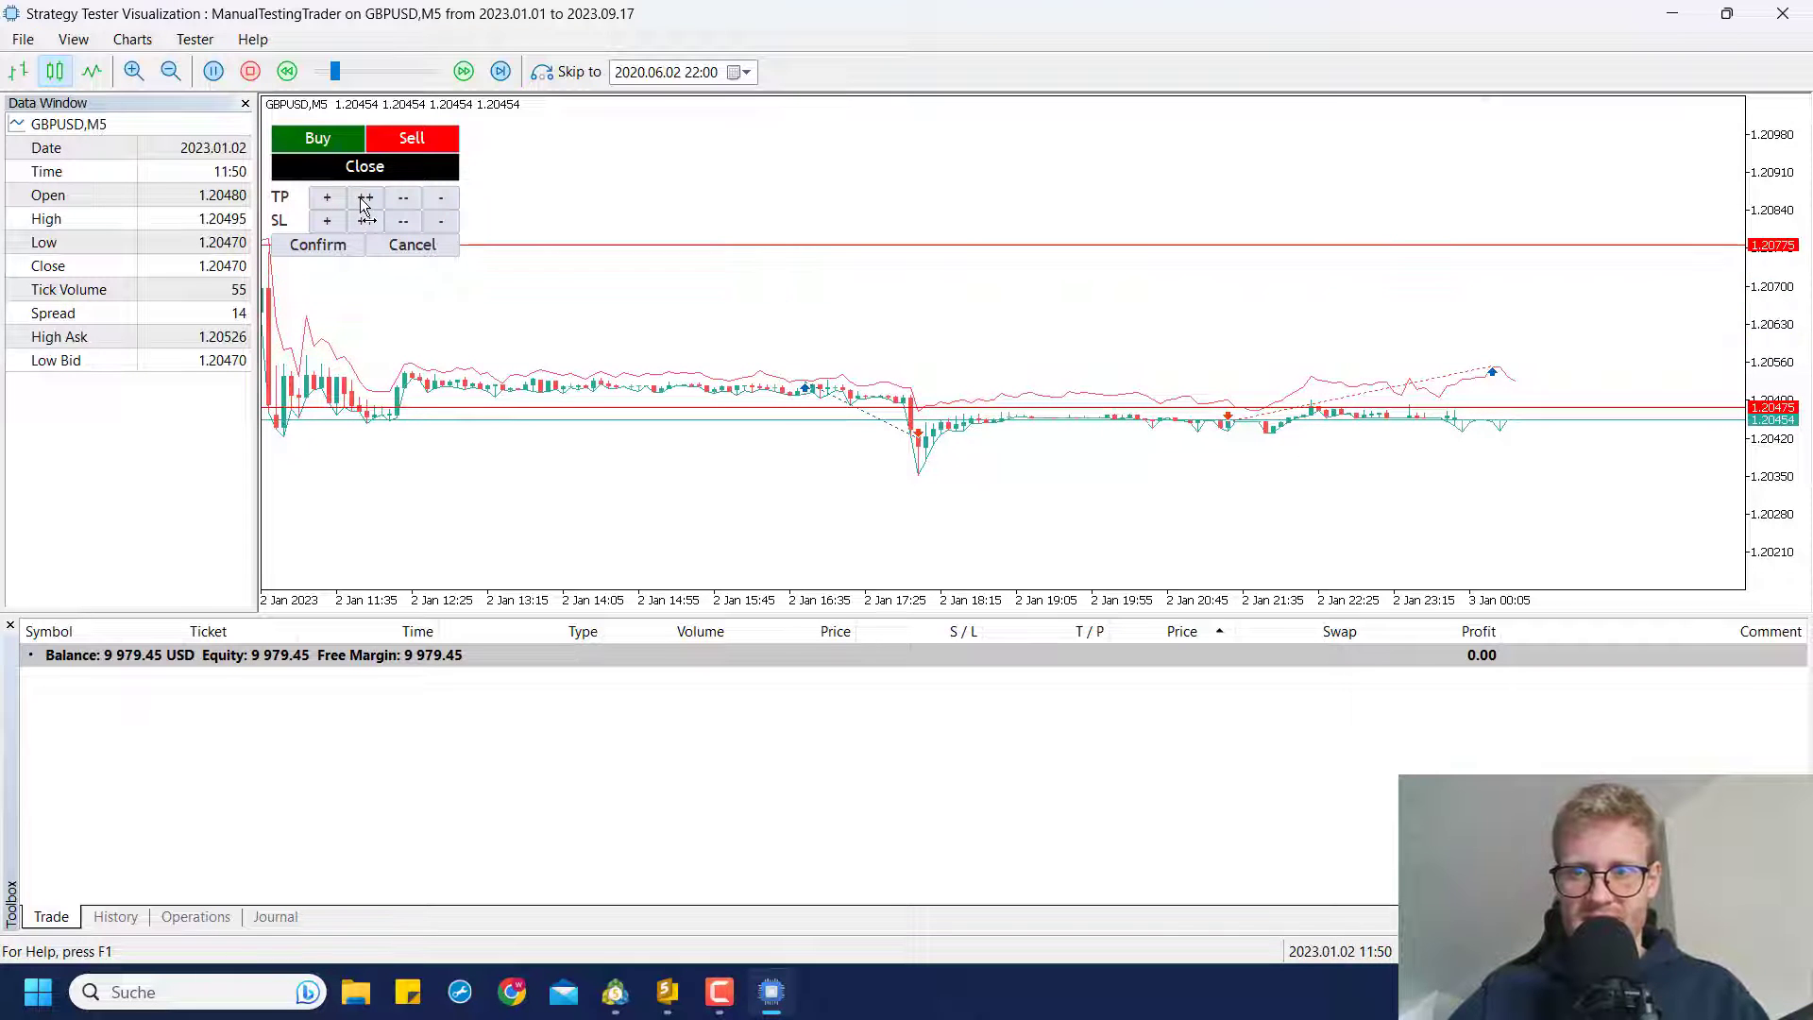
pyautogui.click(365, 198)
pyautogui.click(365, 198)
pyautogui.click(369, 225)
pyautogui.click(368, 224)
pyautogui.click(368, 225)
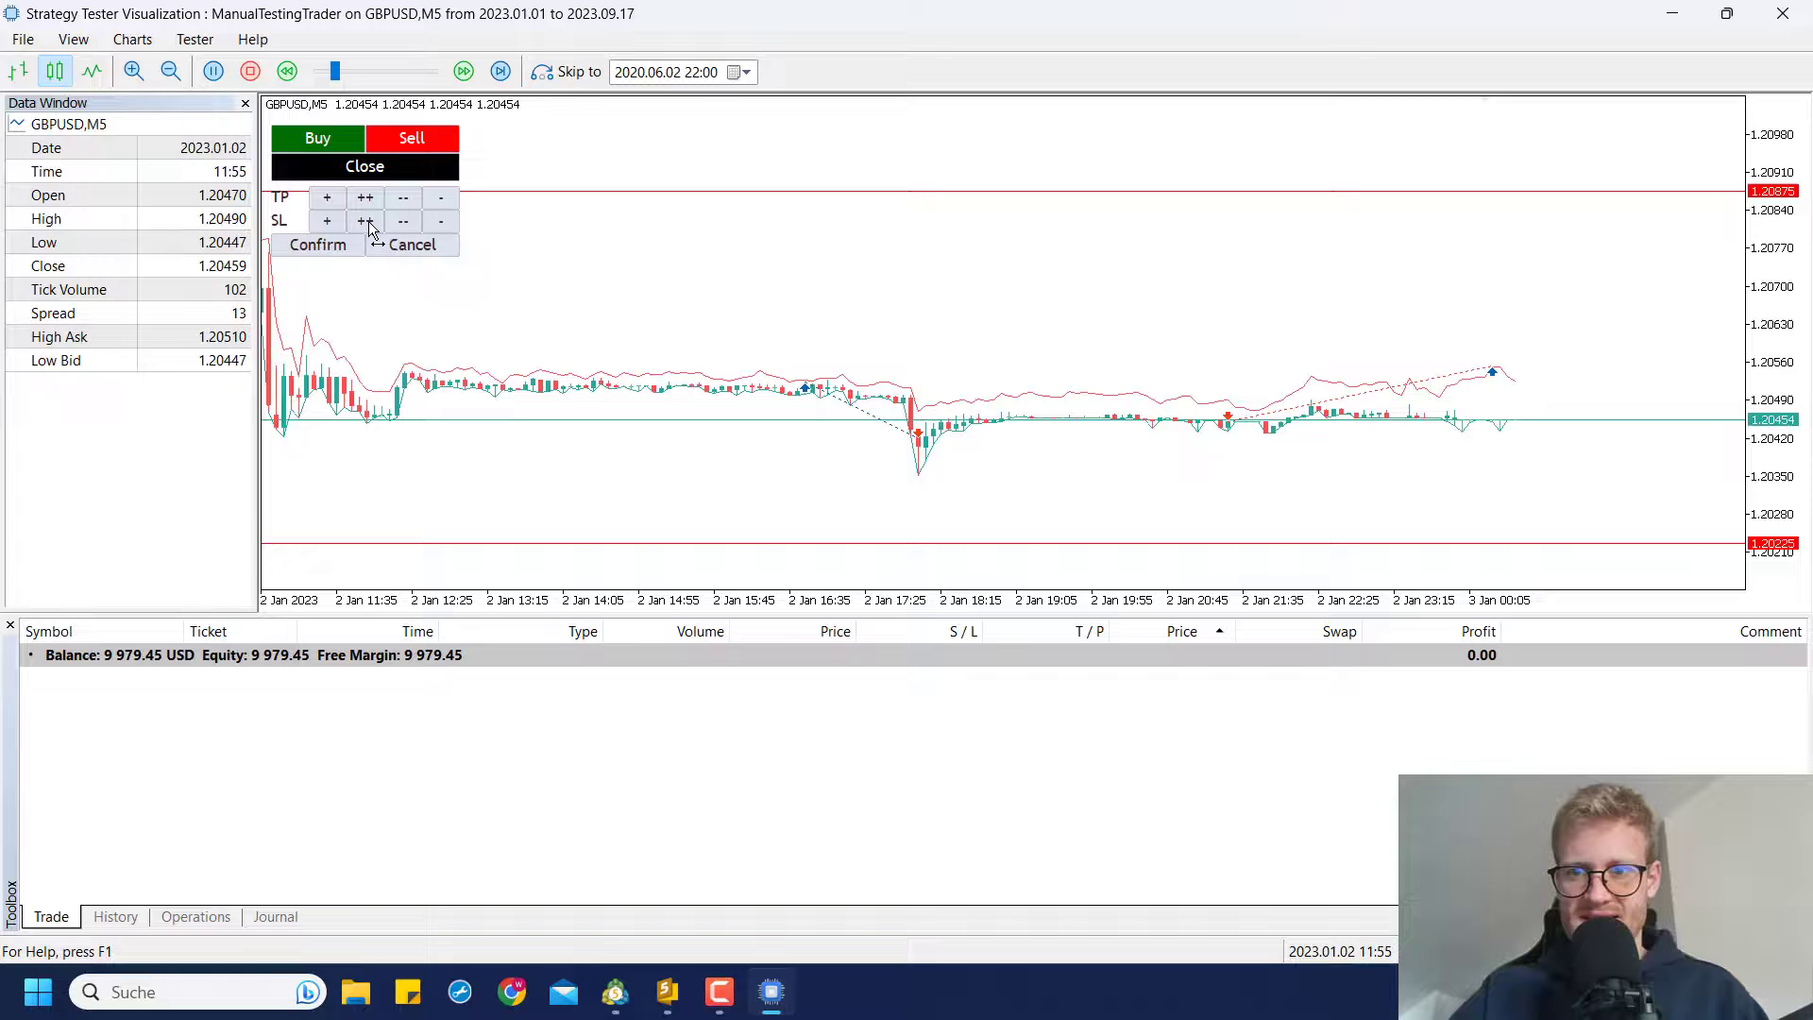
pyautogui.click(368, 225)
pyautogui.click(368, 224)
pyautogui.click(332, 243)
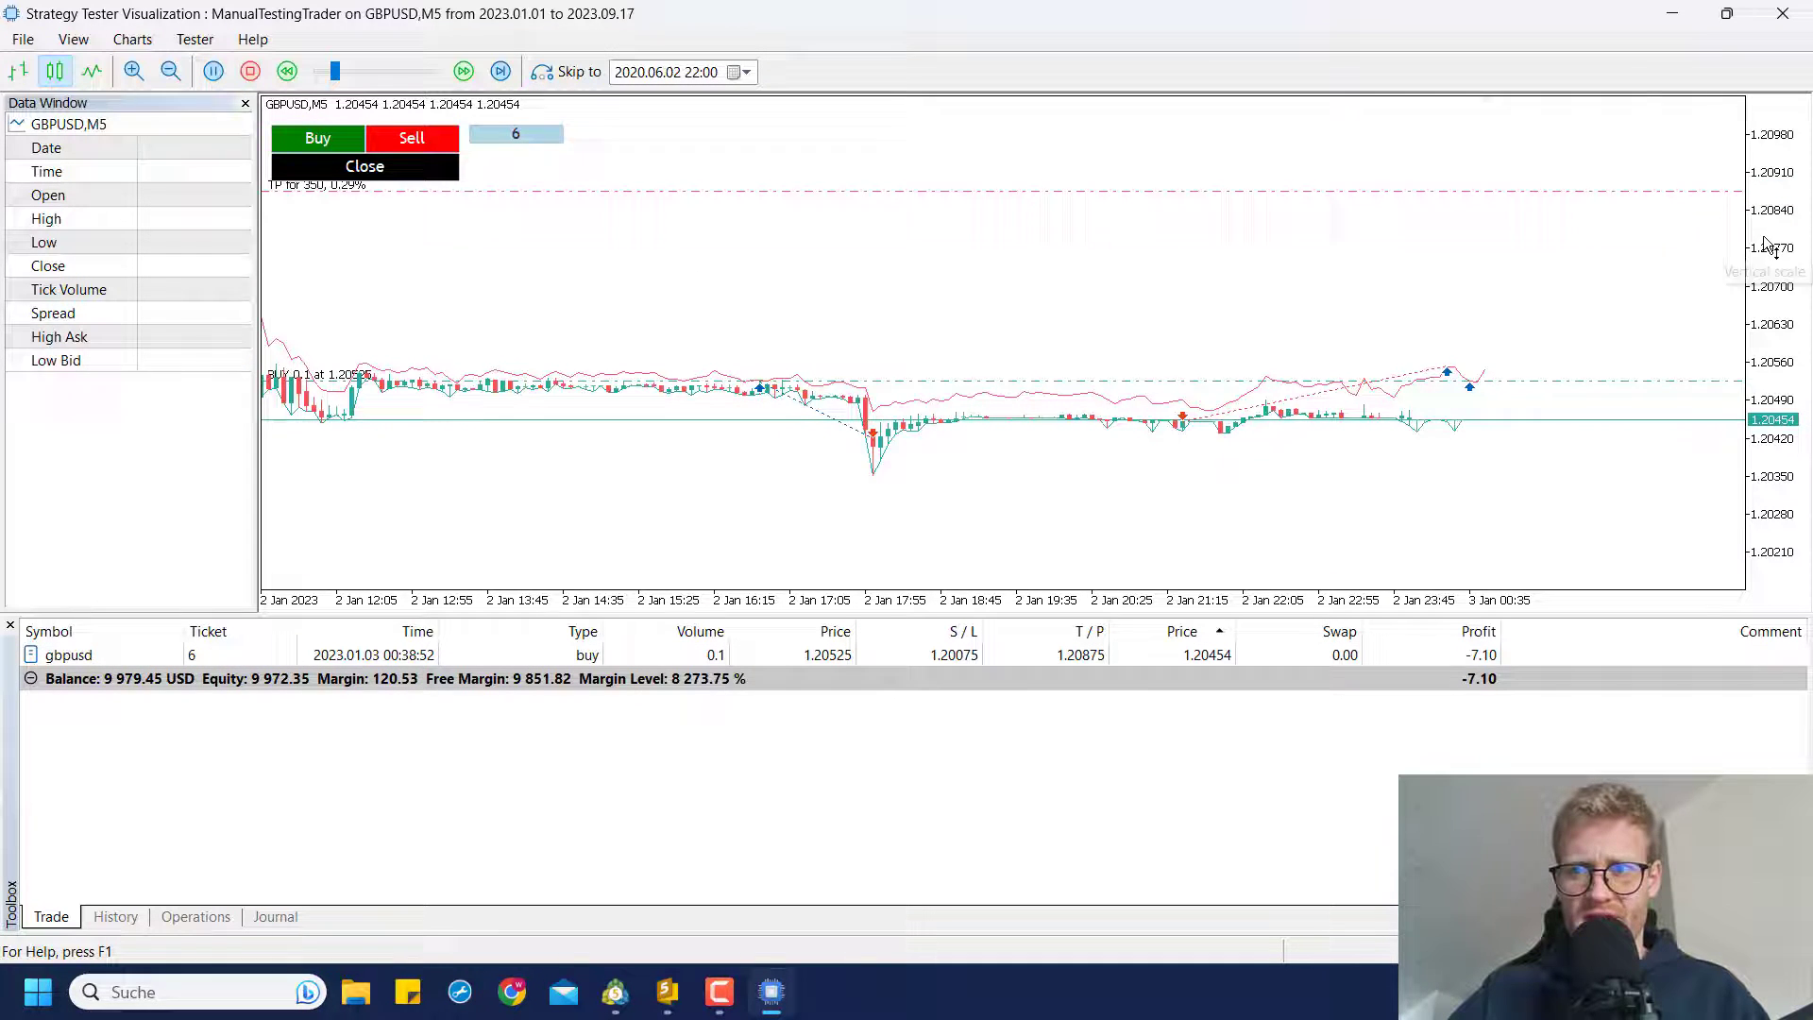
pyautogui.moveTo(1738, 244); pyautogui.dragTo(1740, 300)
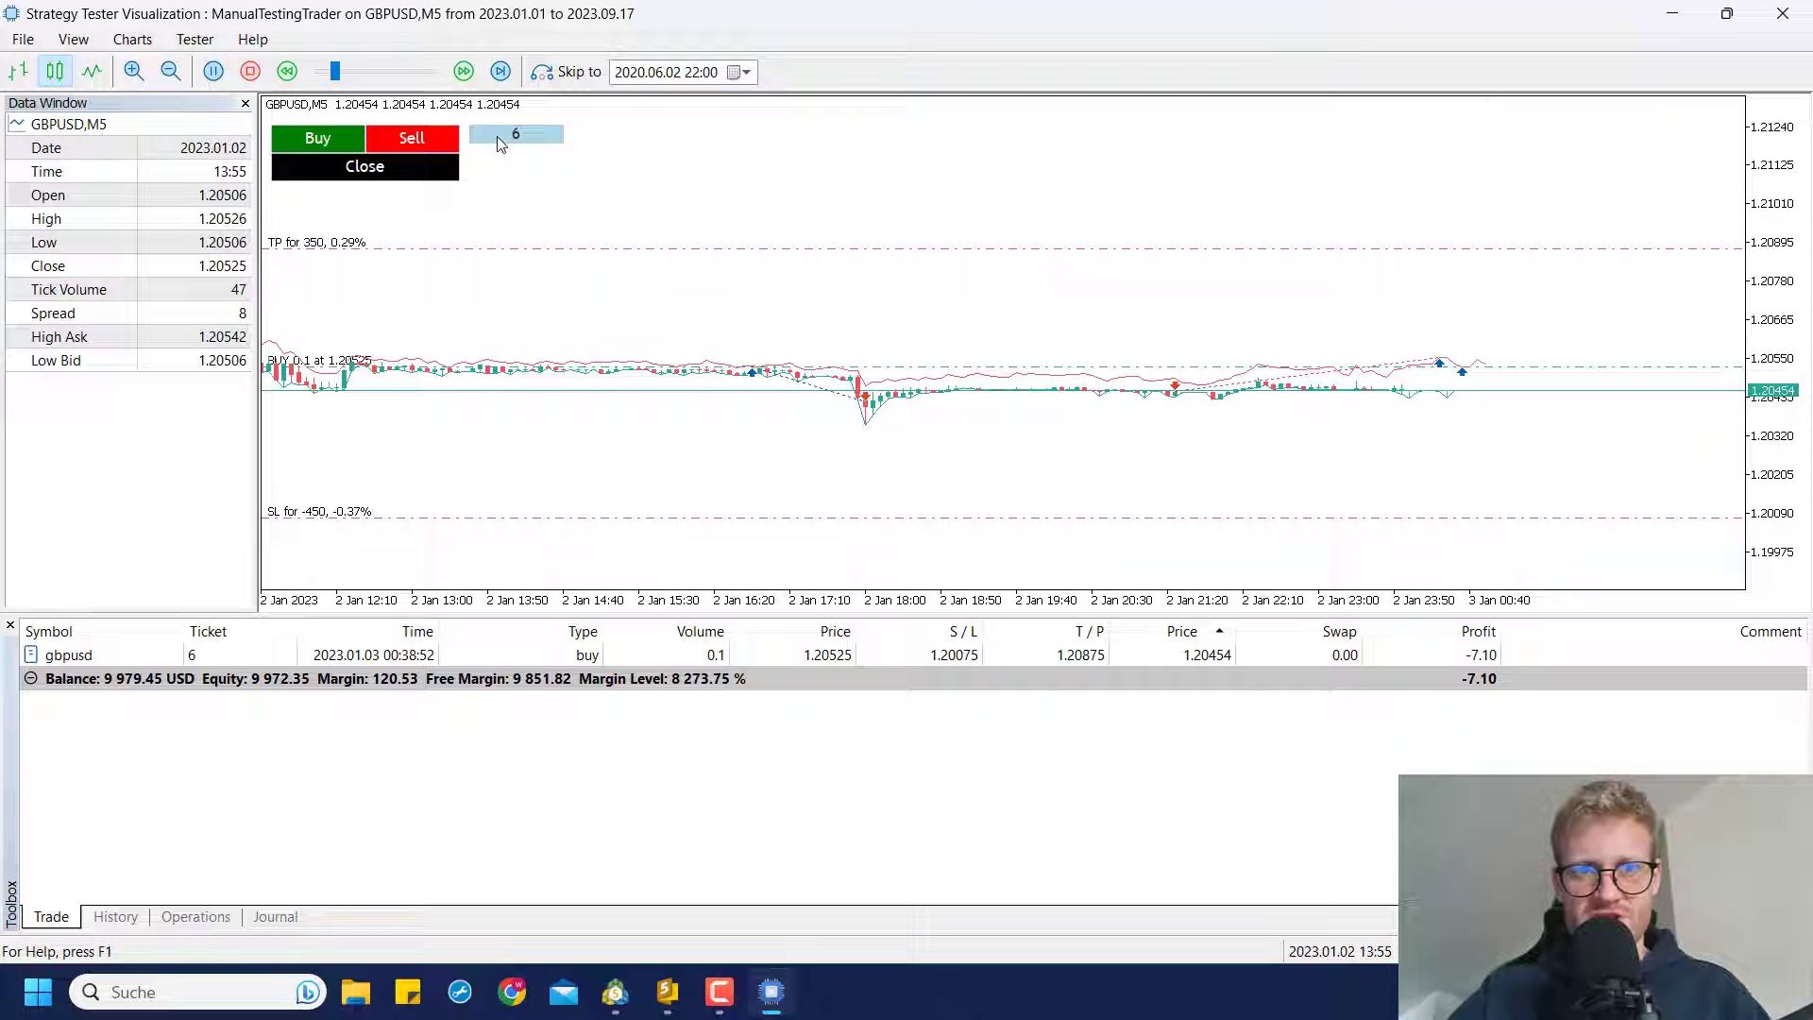
# - Modify the open buy, lowering its take-profit by two steps to 1.20775
pyautogui.middleClick(531, 174)
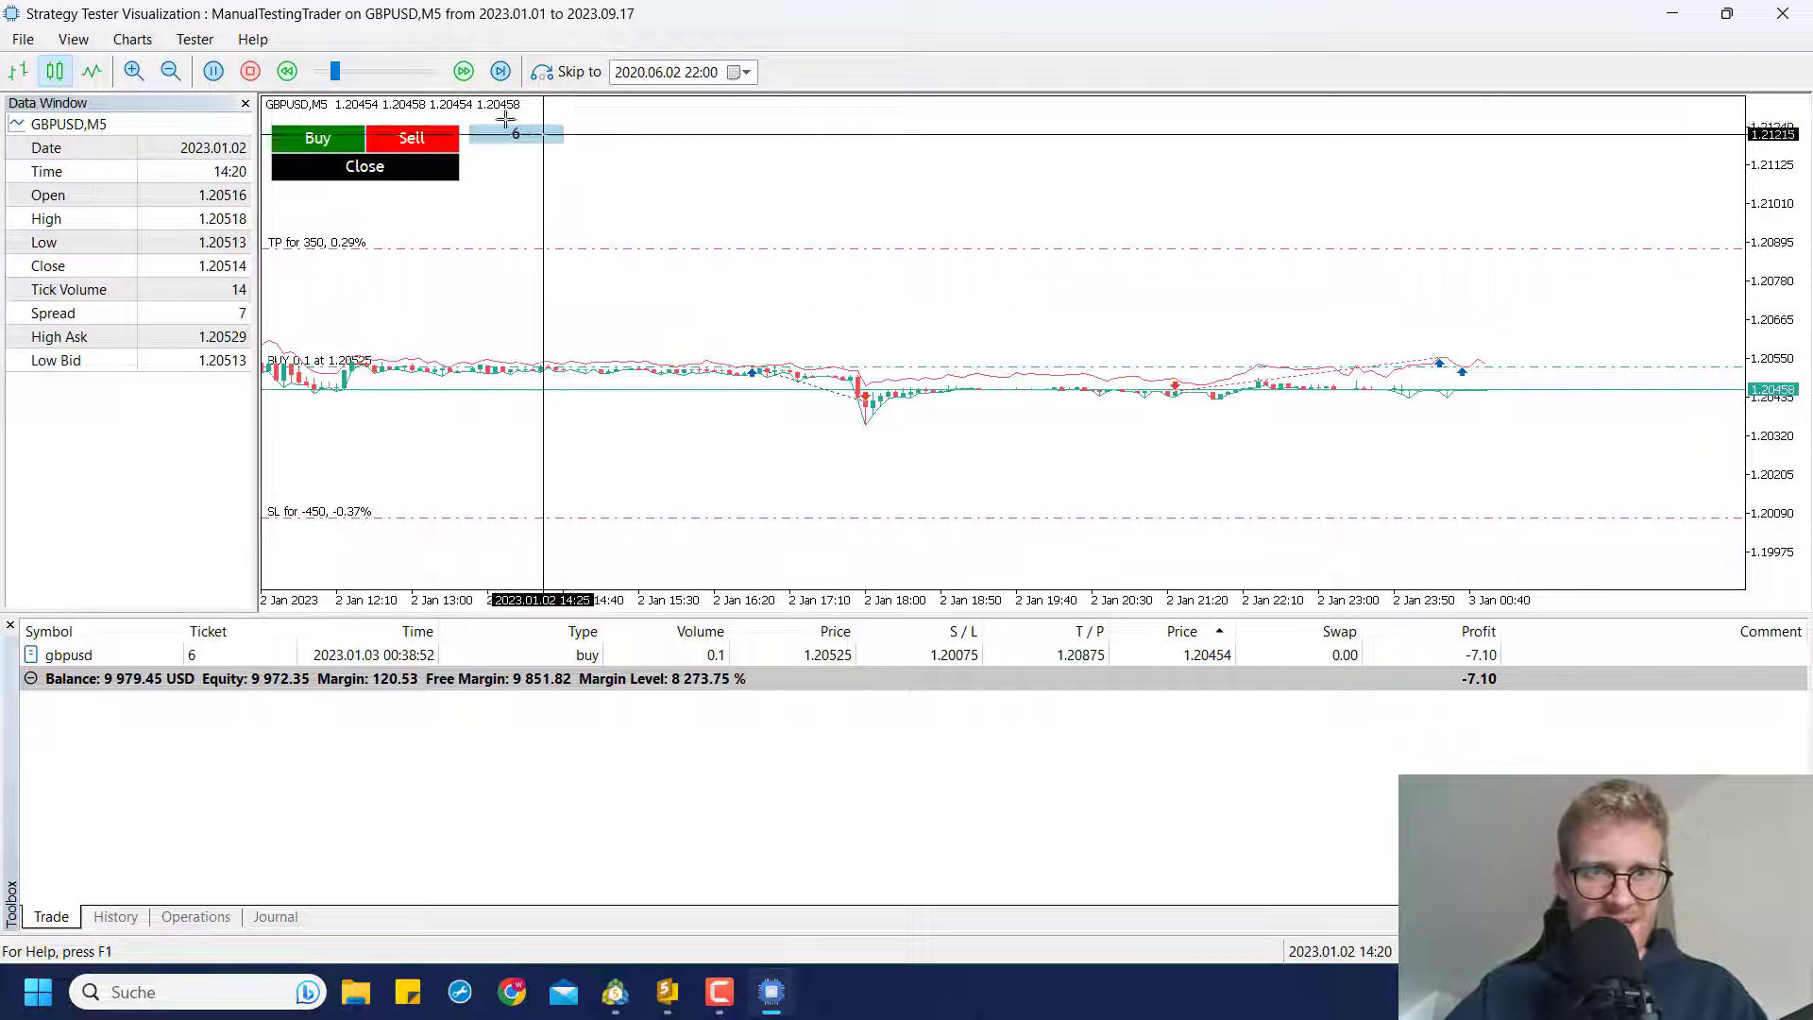
pyautogui.middleClick(515, 161)
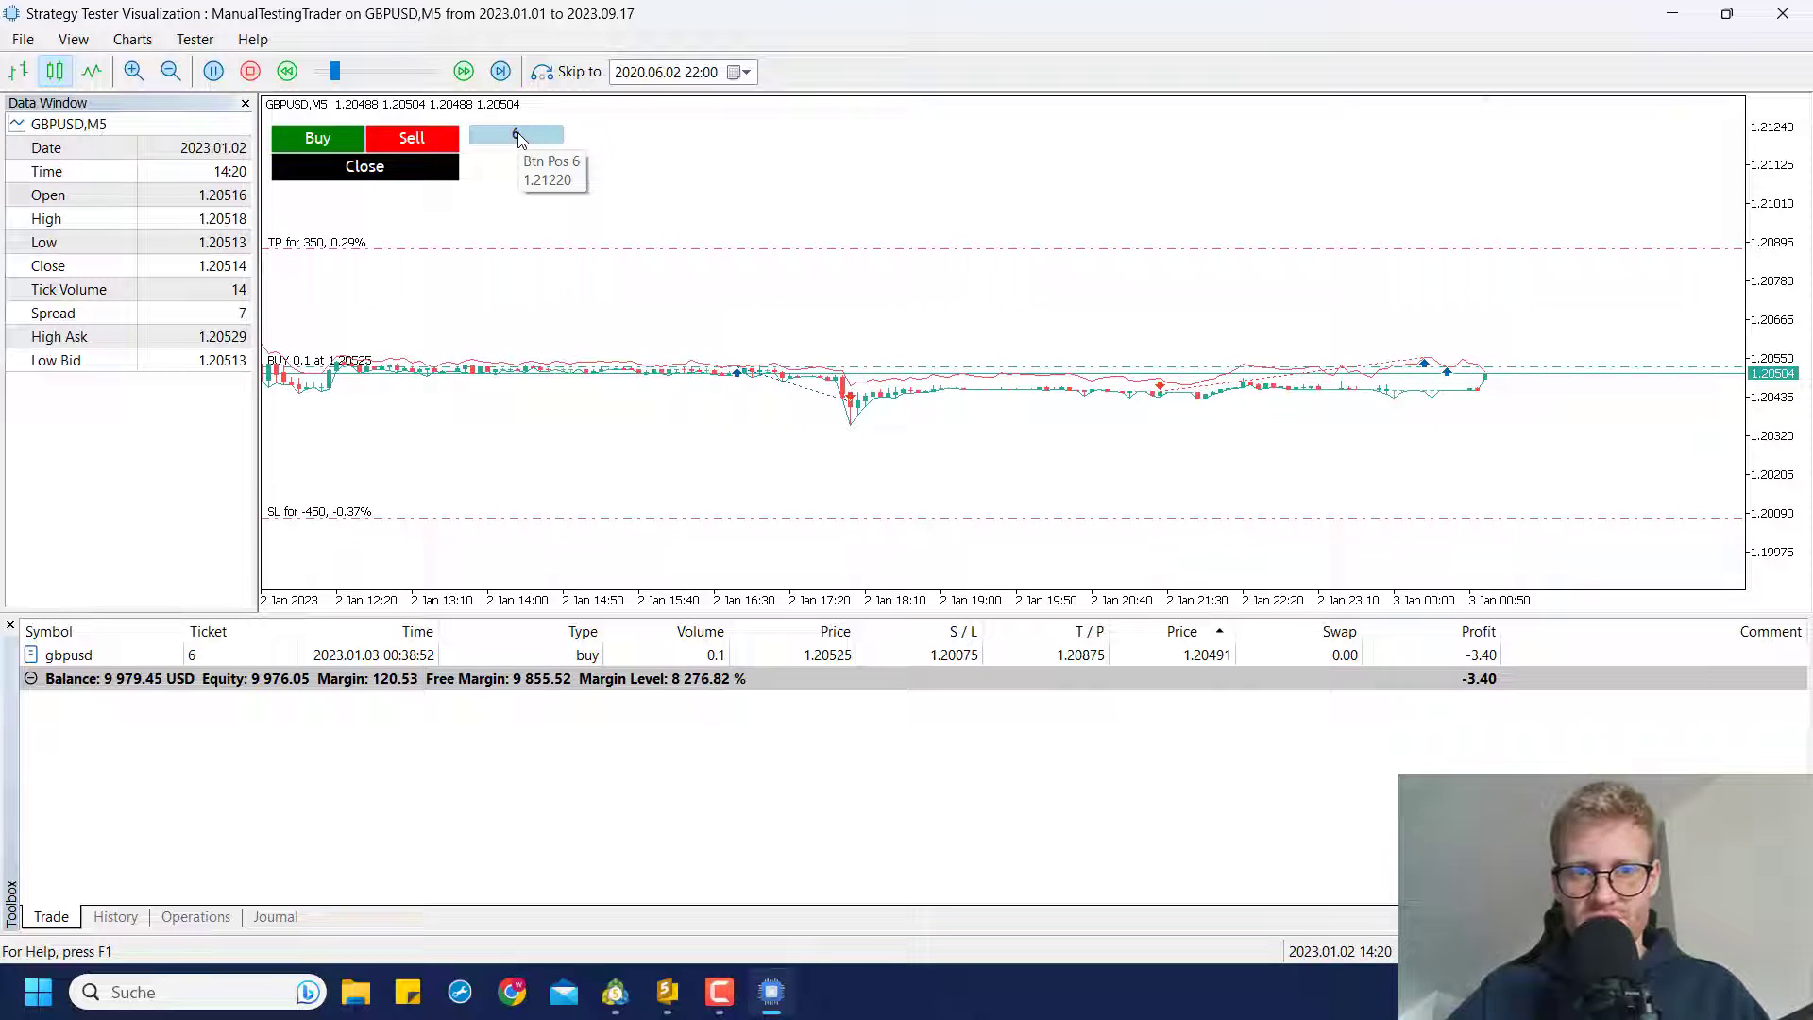
pyautogui.click(518, 134)
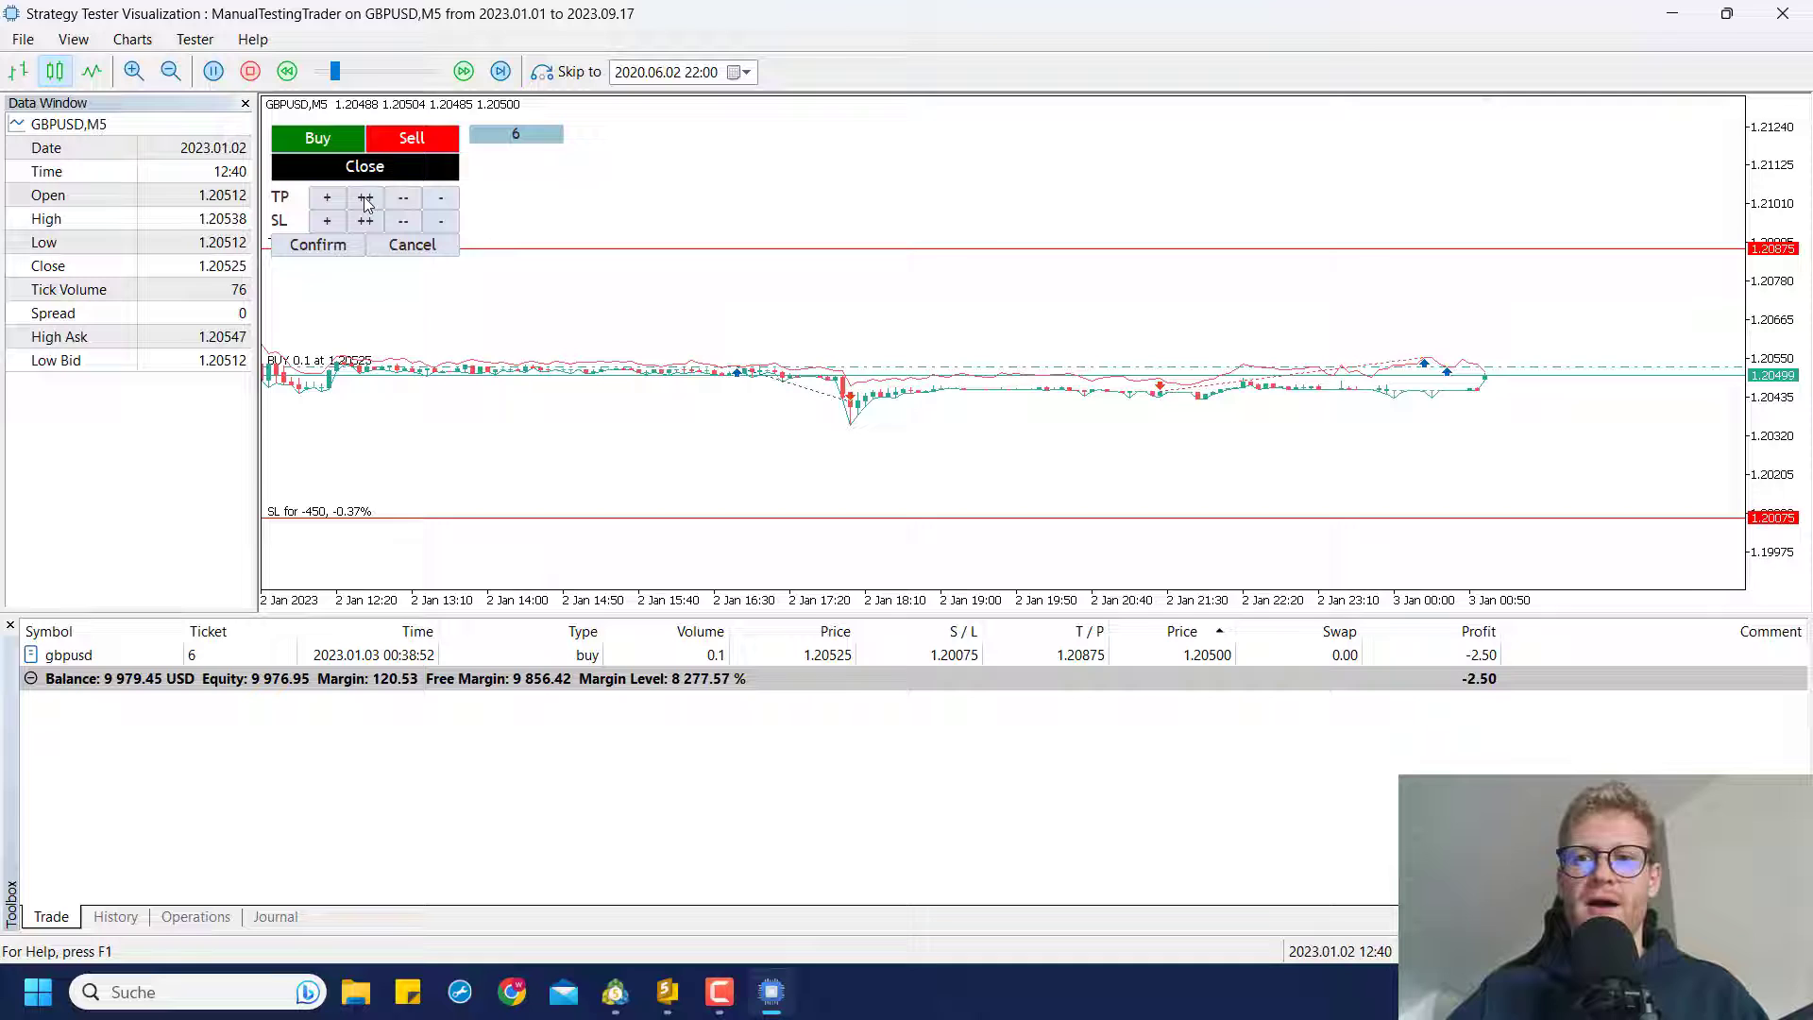
pyautogui.click(401, 199)
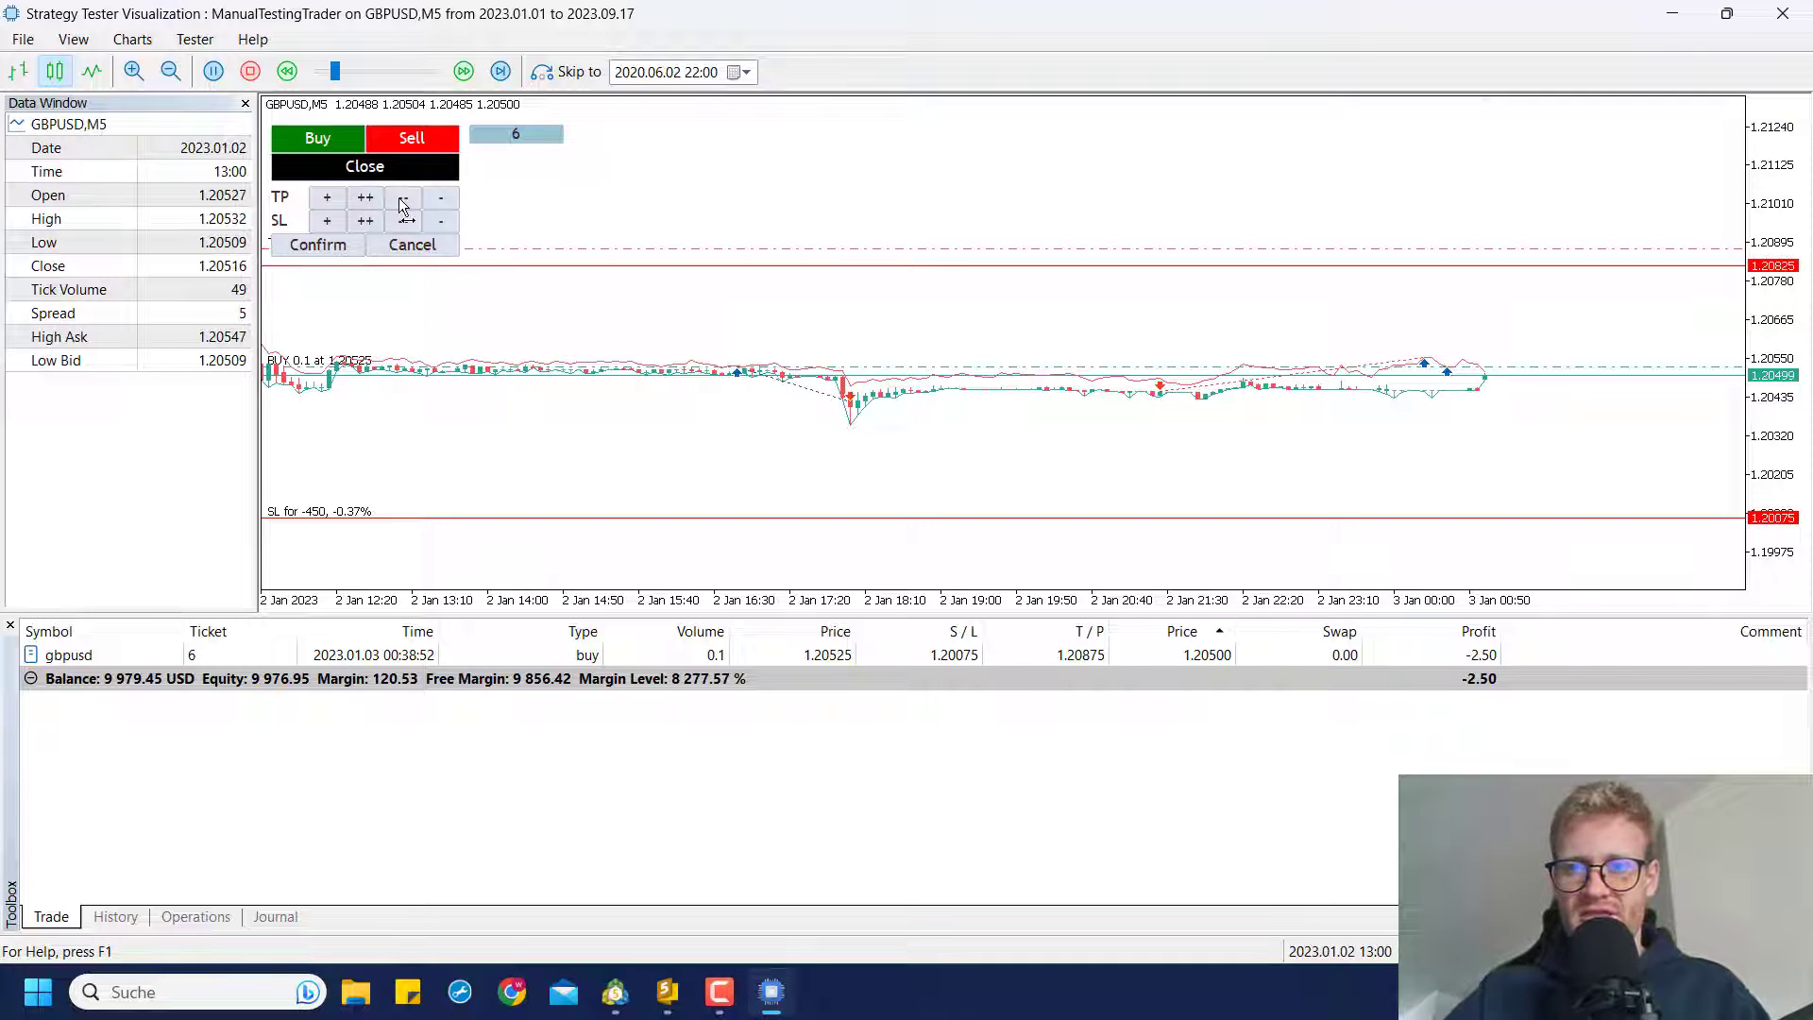
pyautogui.click(400, 198)
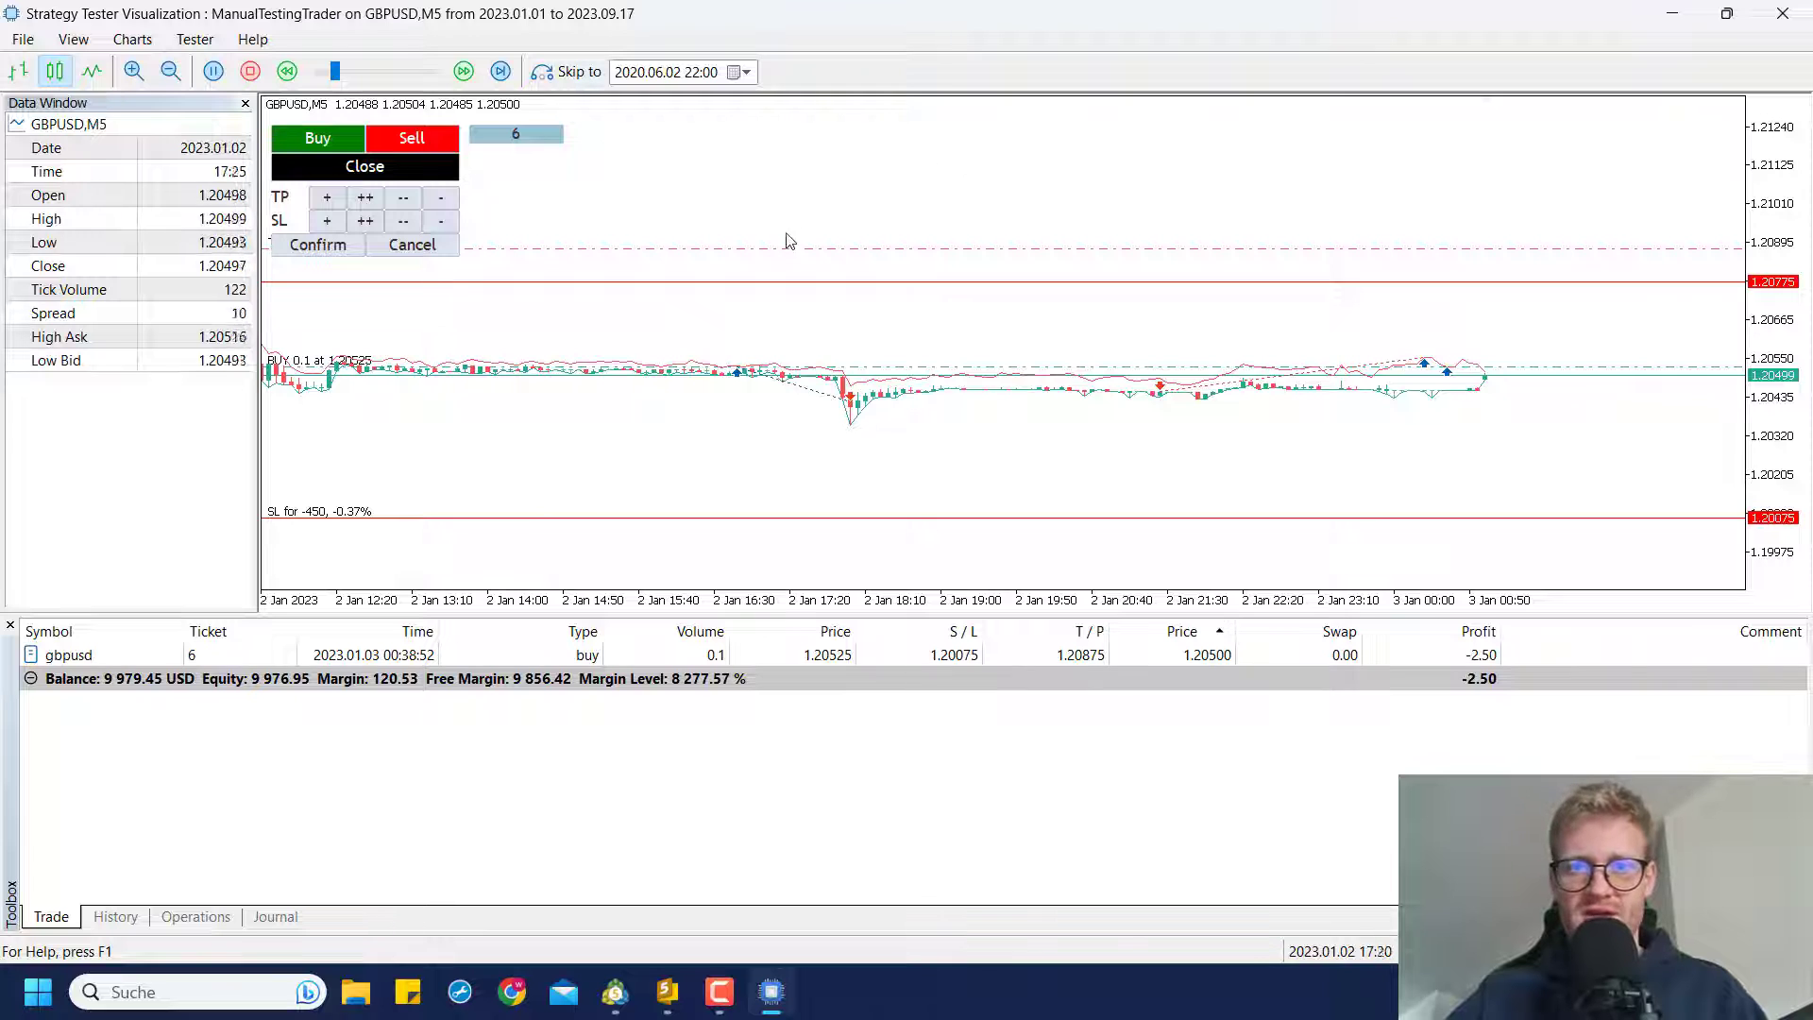
pyautogui.click(300, 245)
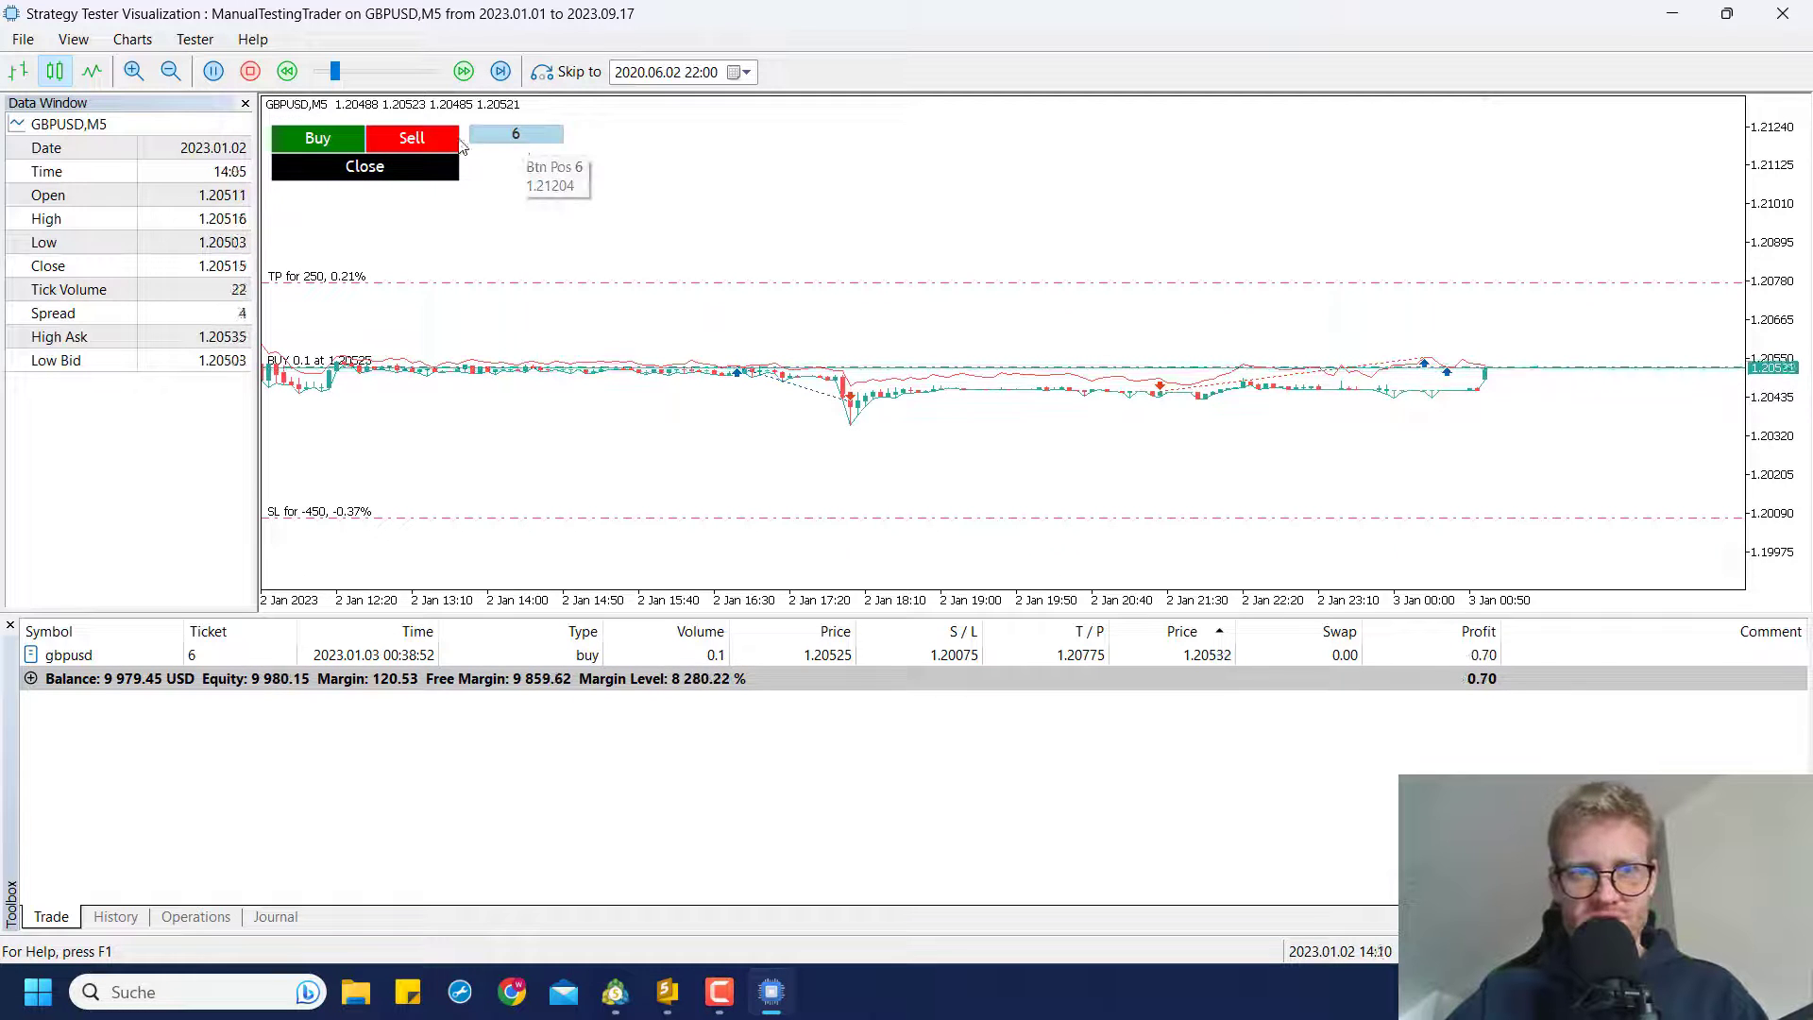
# - Open a 0.1-lot sell with take-profit 1.20078 and stop-loss 1.20878
pyautogui.click(423, 140)
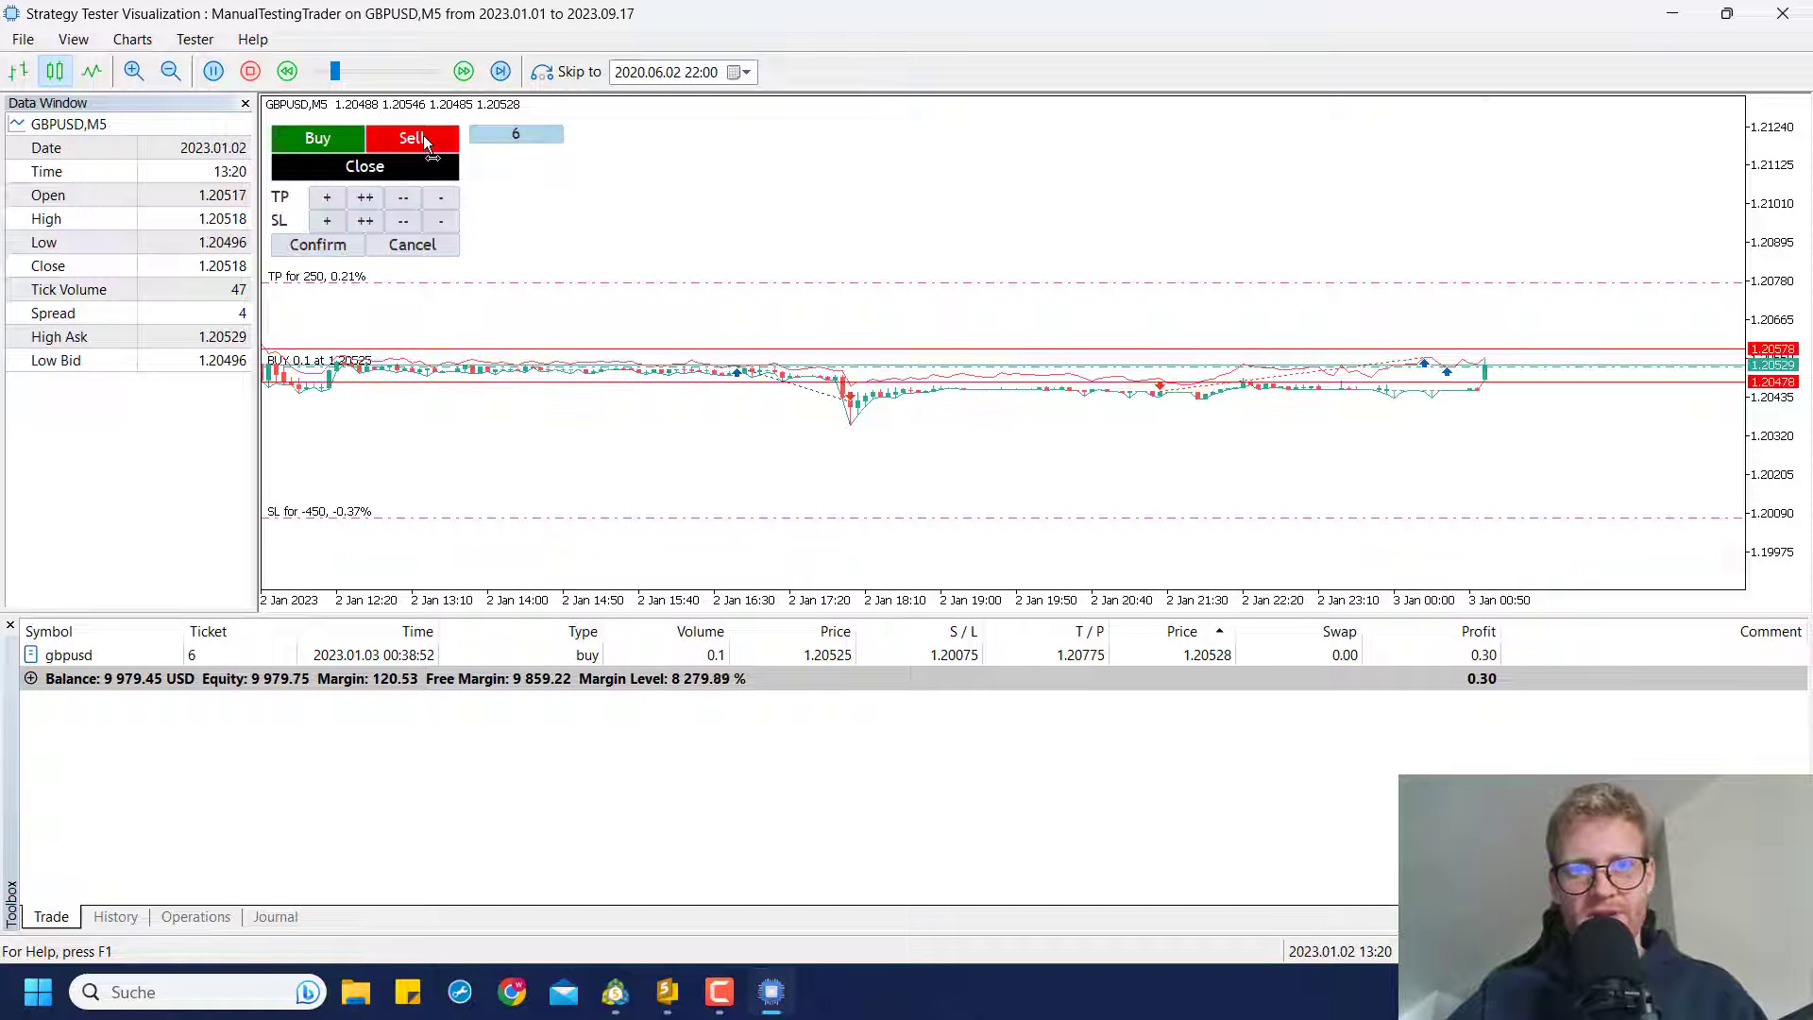
pyautogui.click(373, 206)
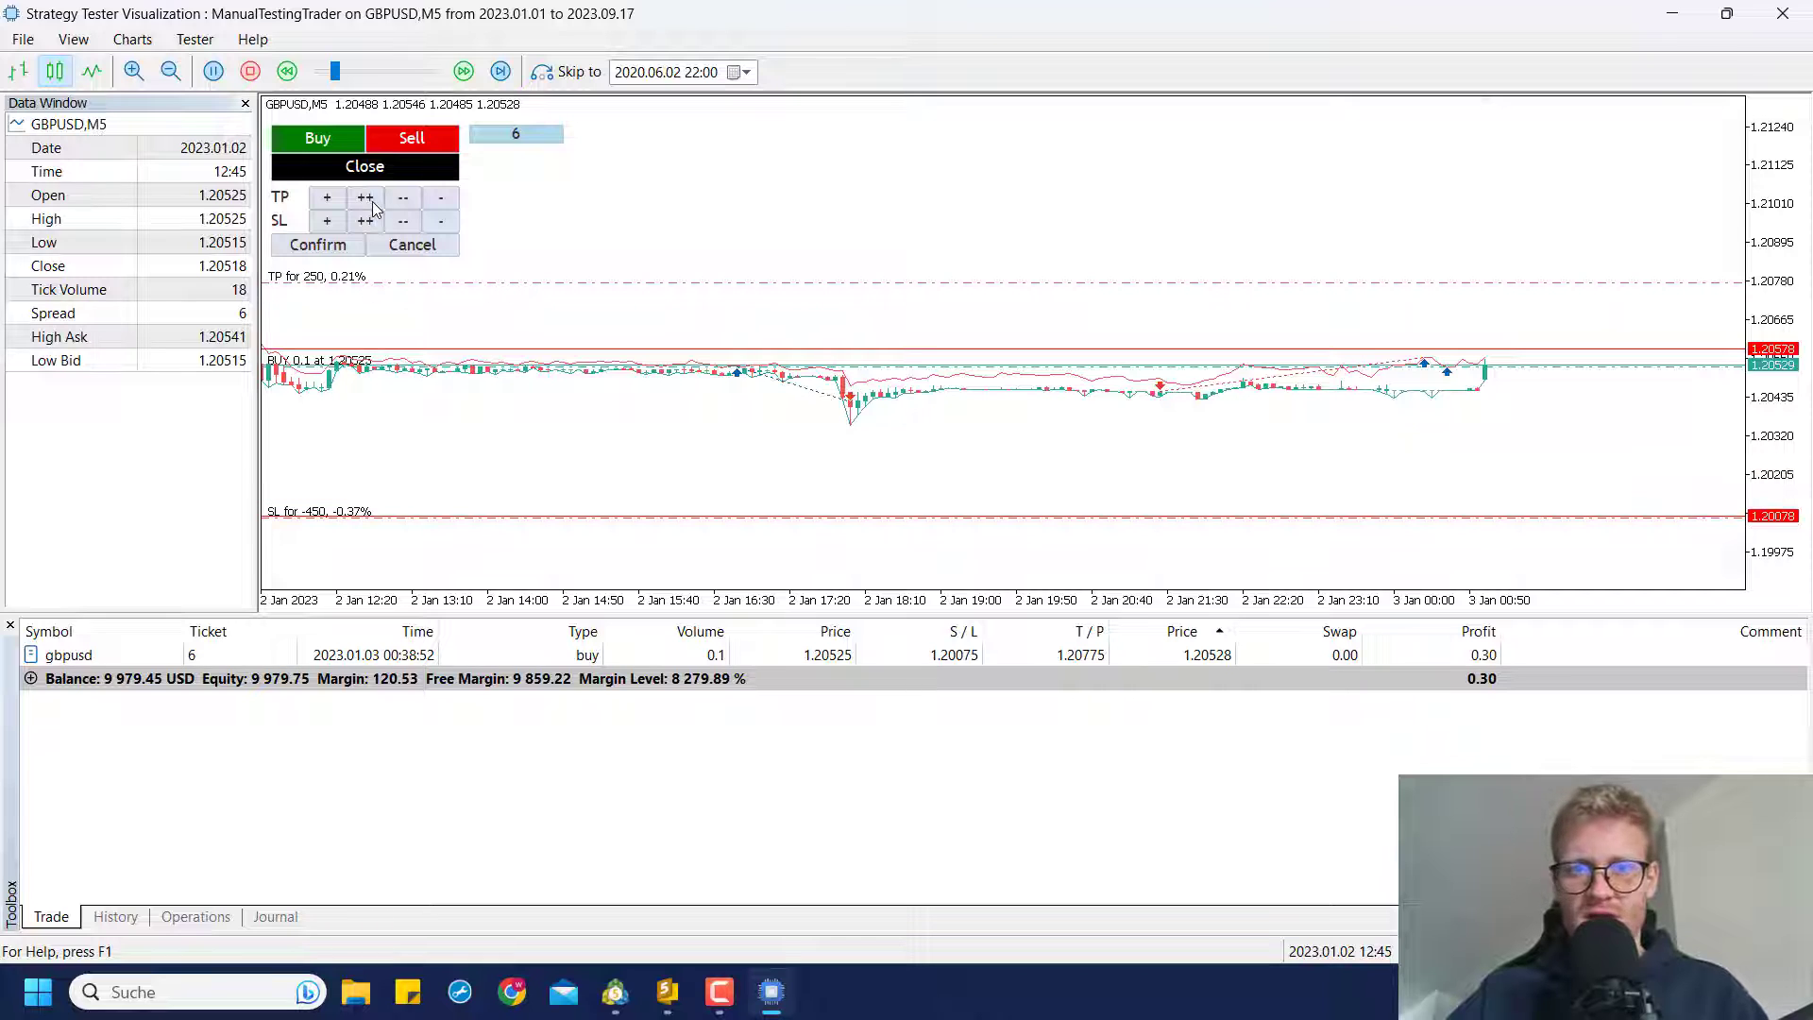
pyautogui.click(368, 224)
pyautogui.click(367, 224)
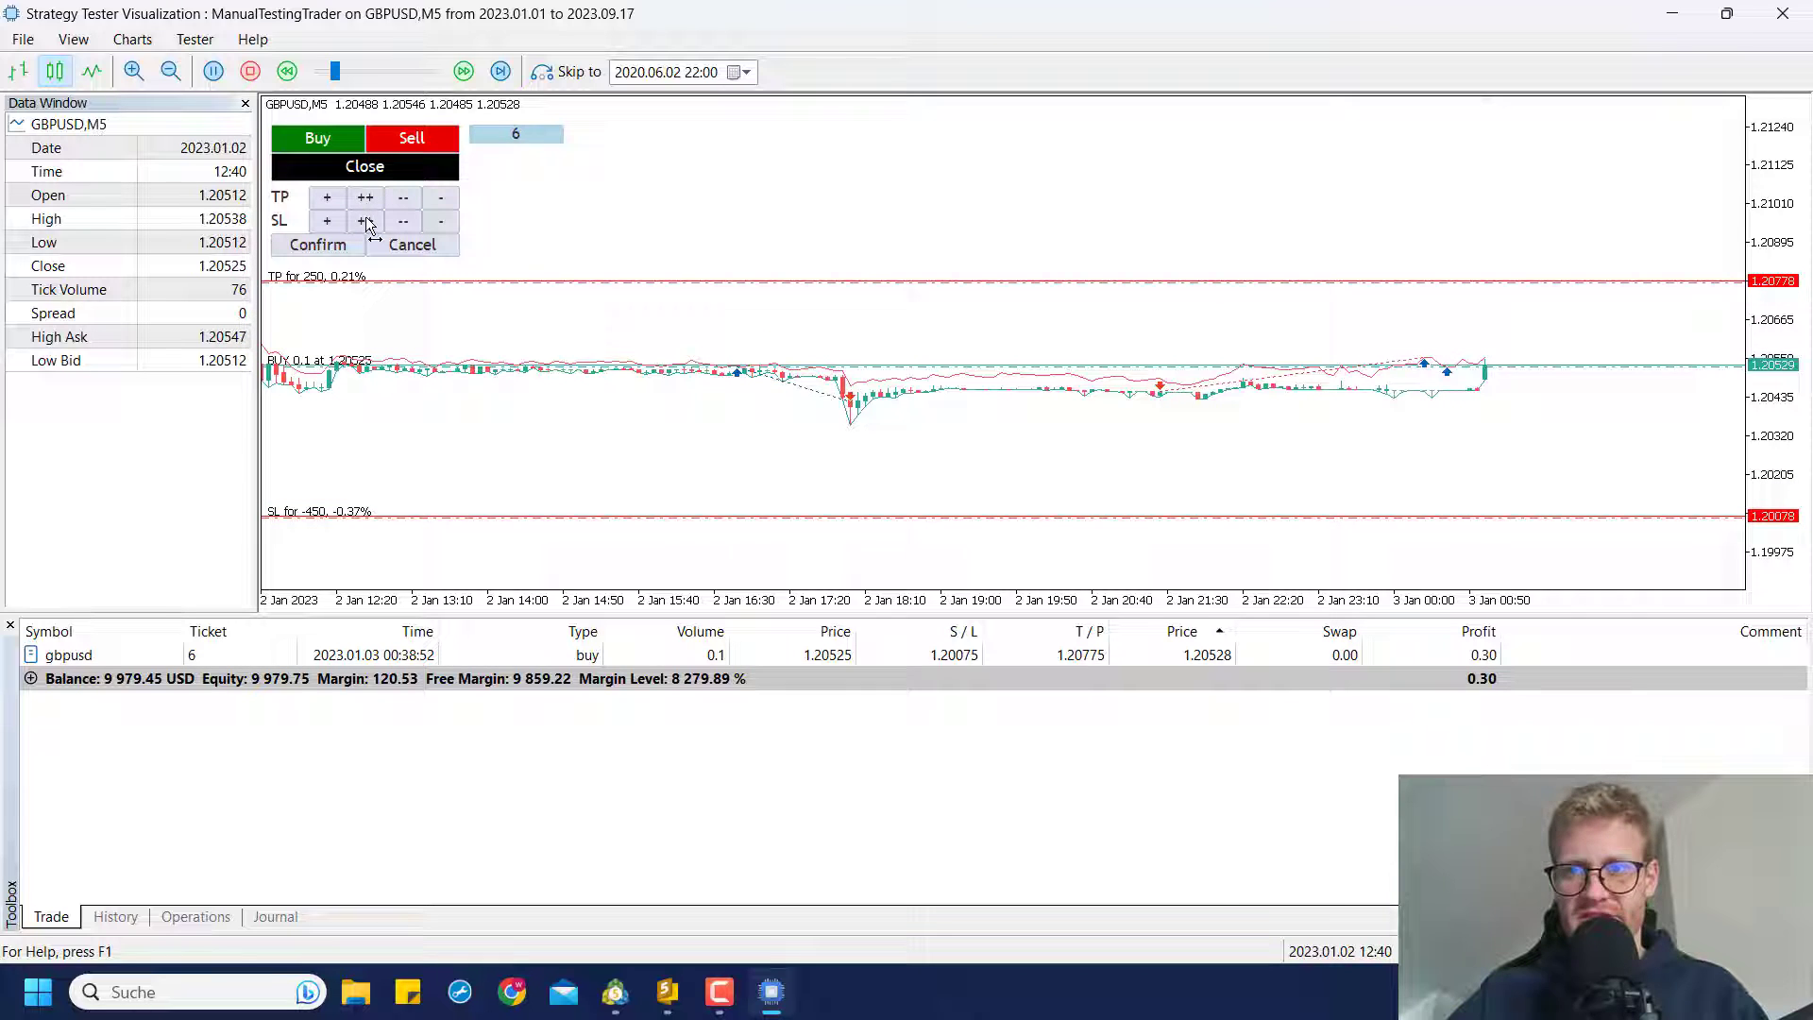
pyautogui.click(314, 246)
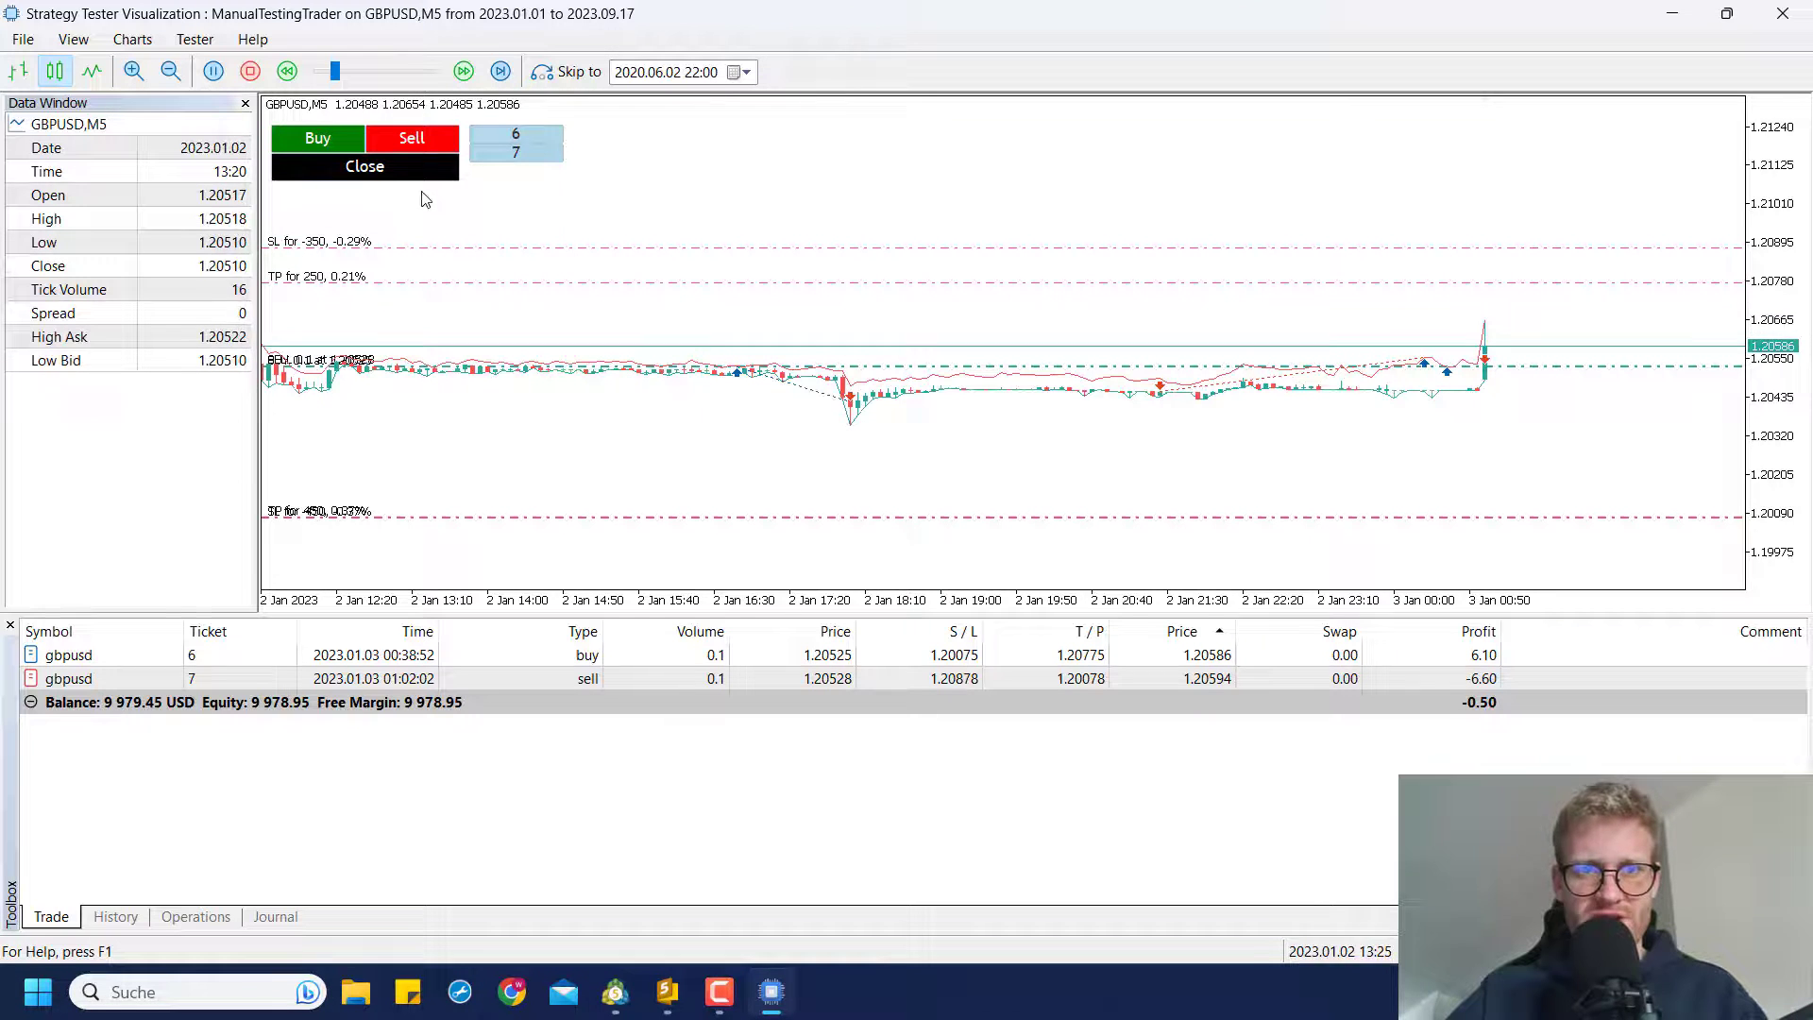
# - Raise sell ticket 7's take-profit to 1.20378, keeping stop-loss 1.20878
pyautogui.click(515, 153)
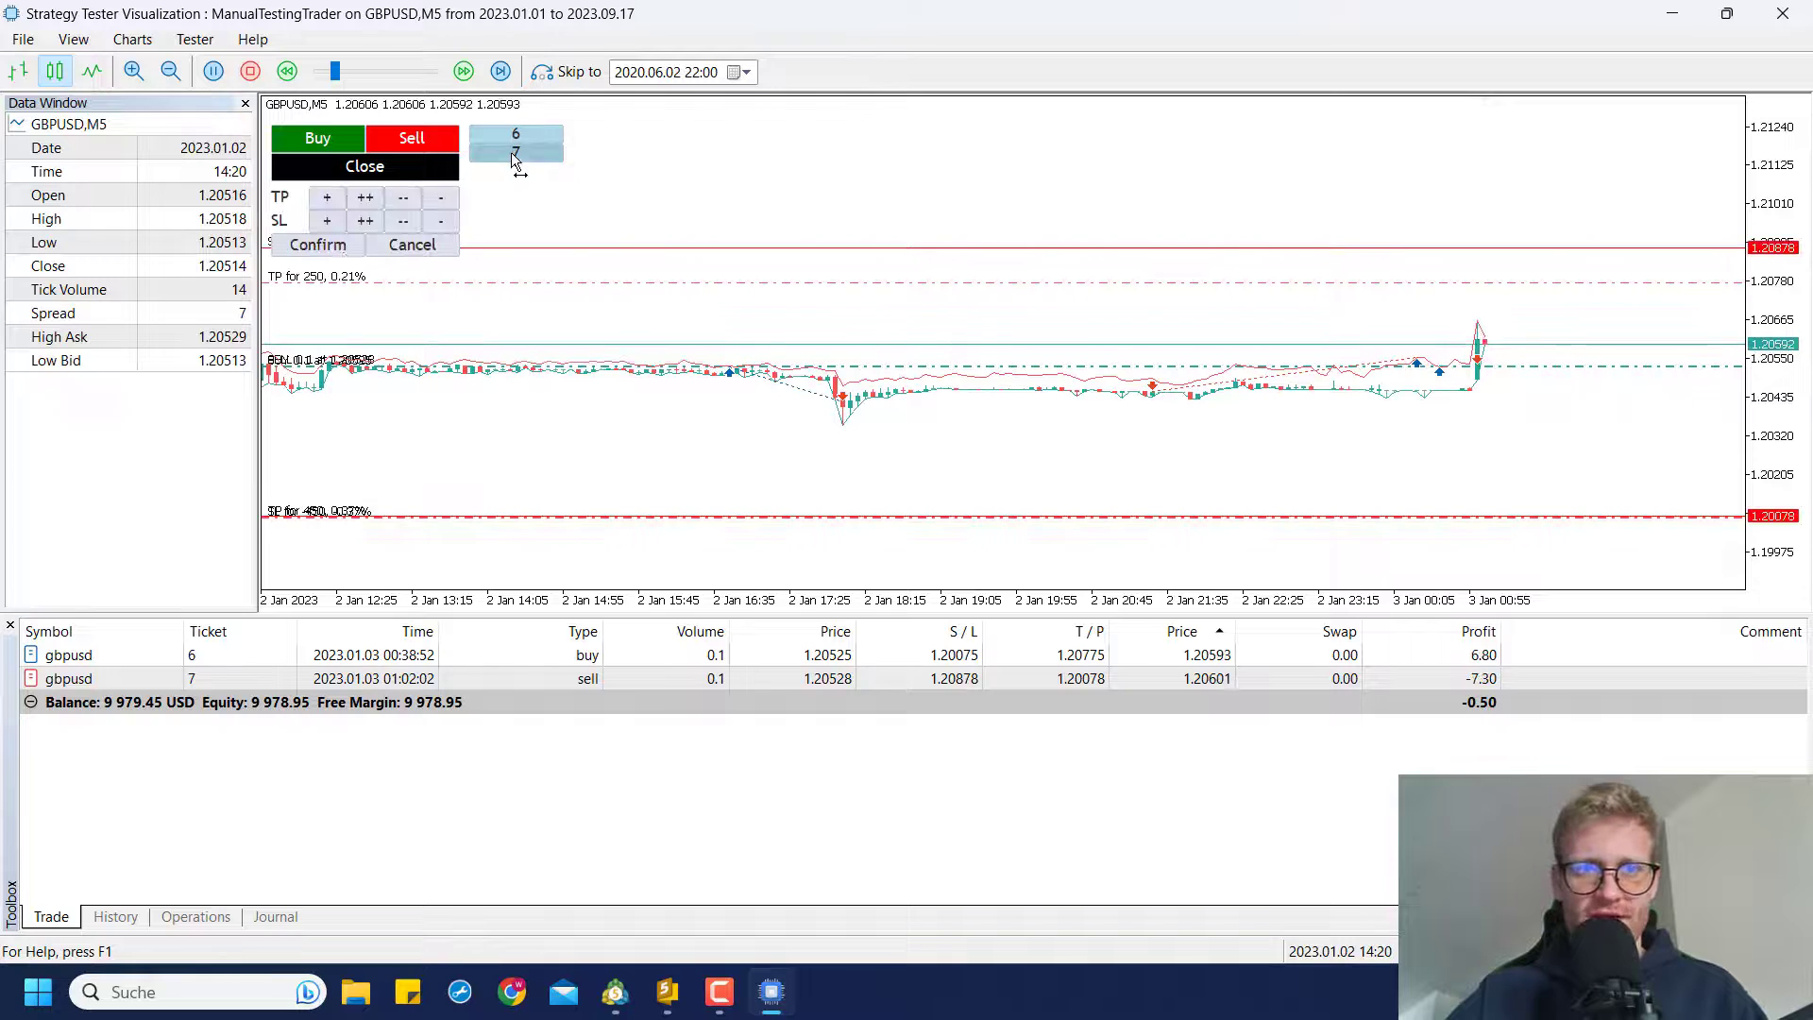
pyautogui.click(408, 223)
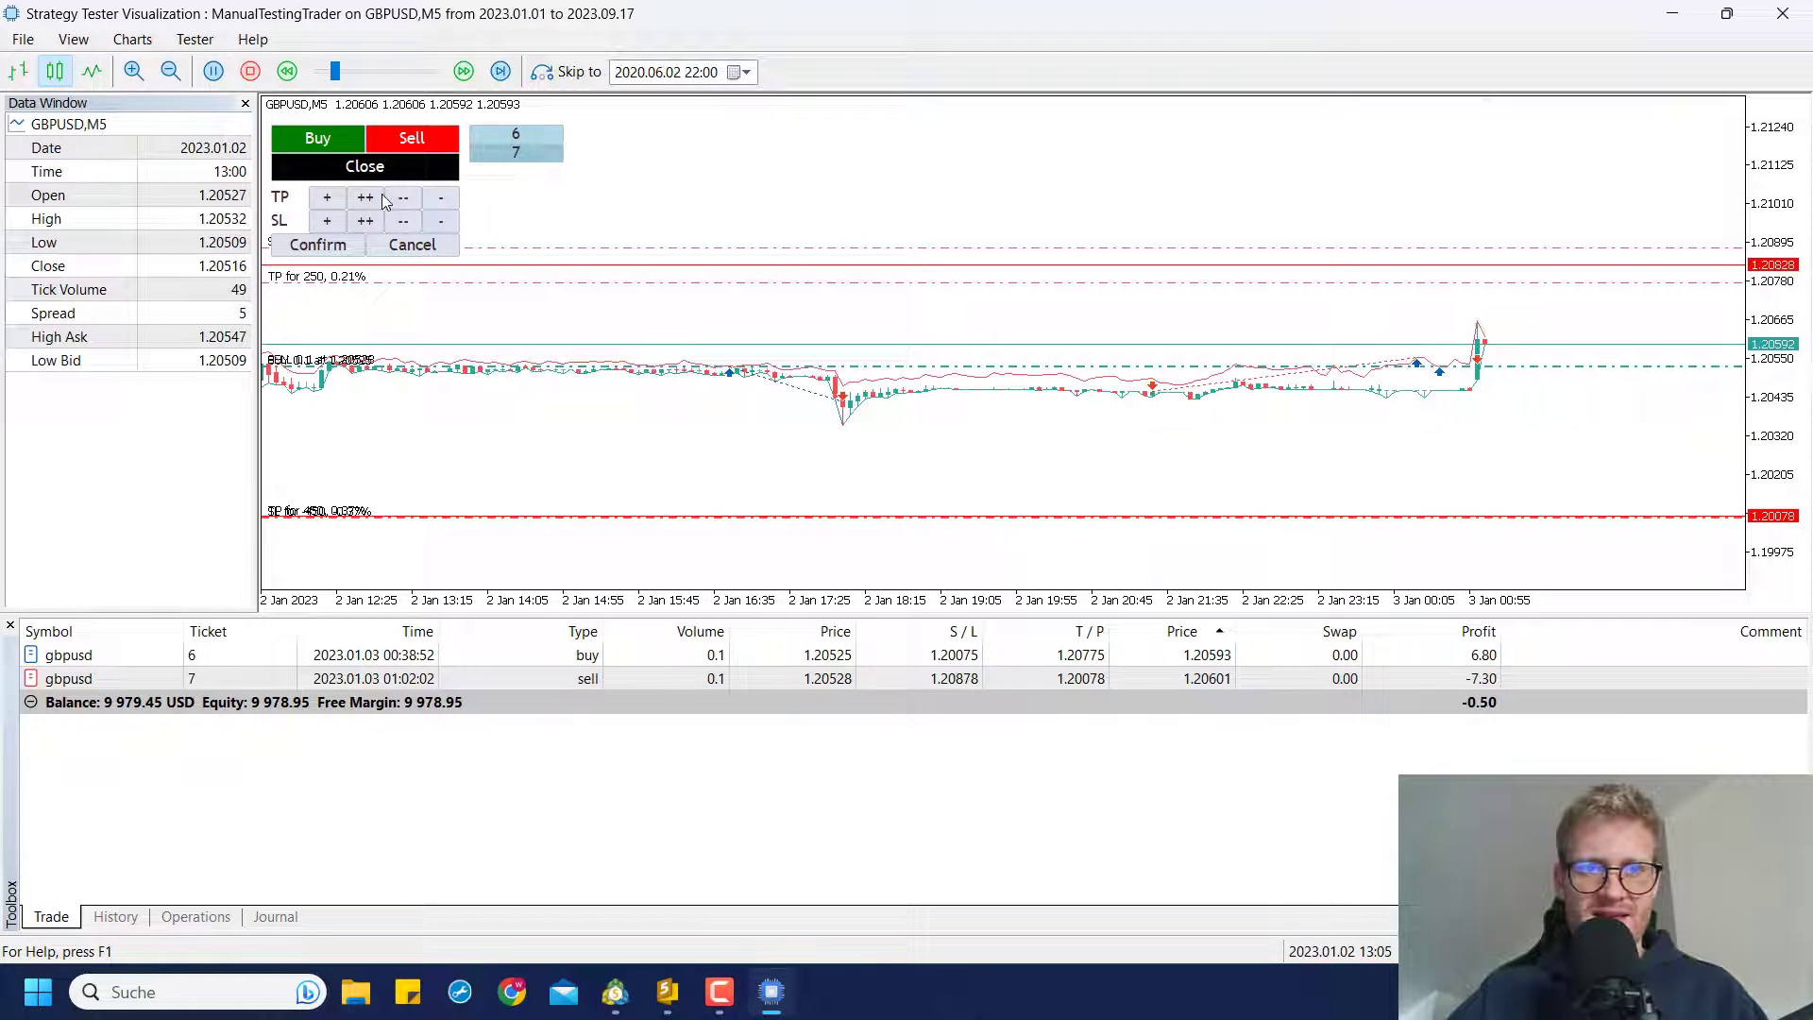
pyautogui.click(367, 223)
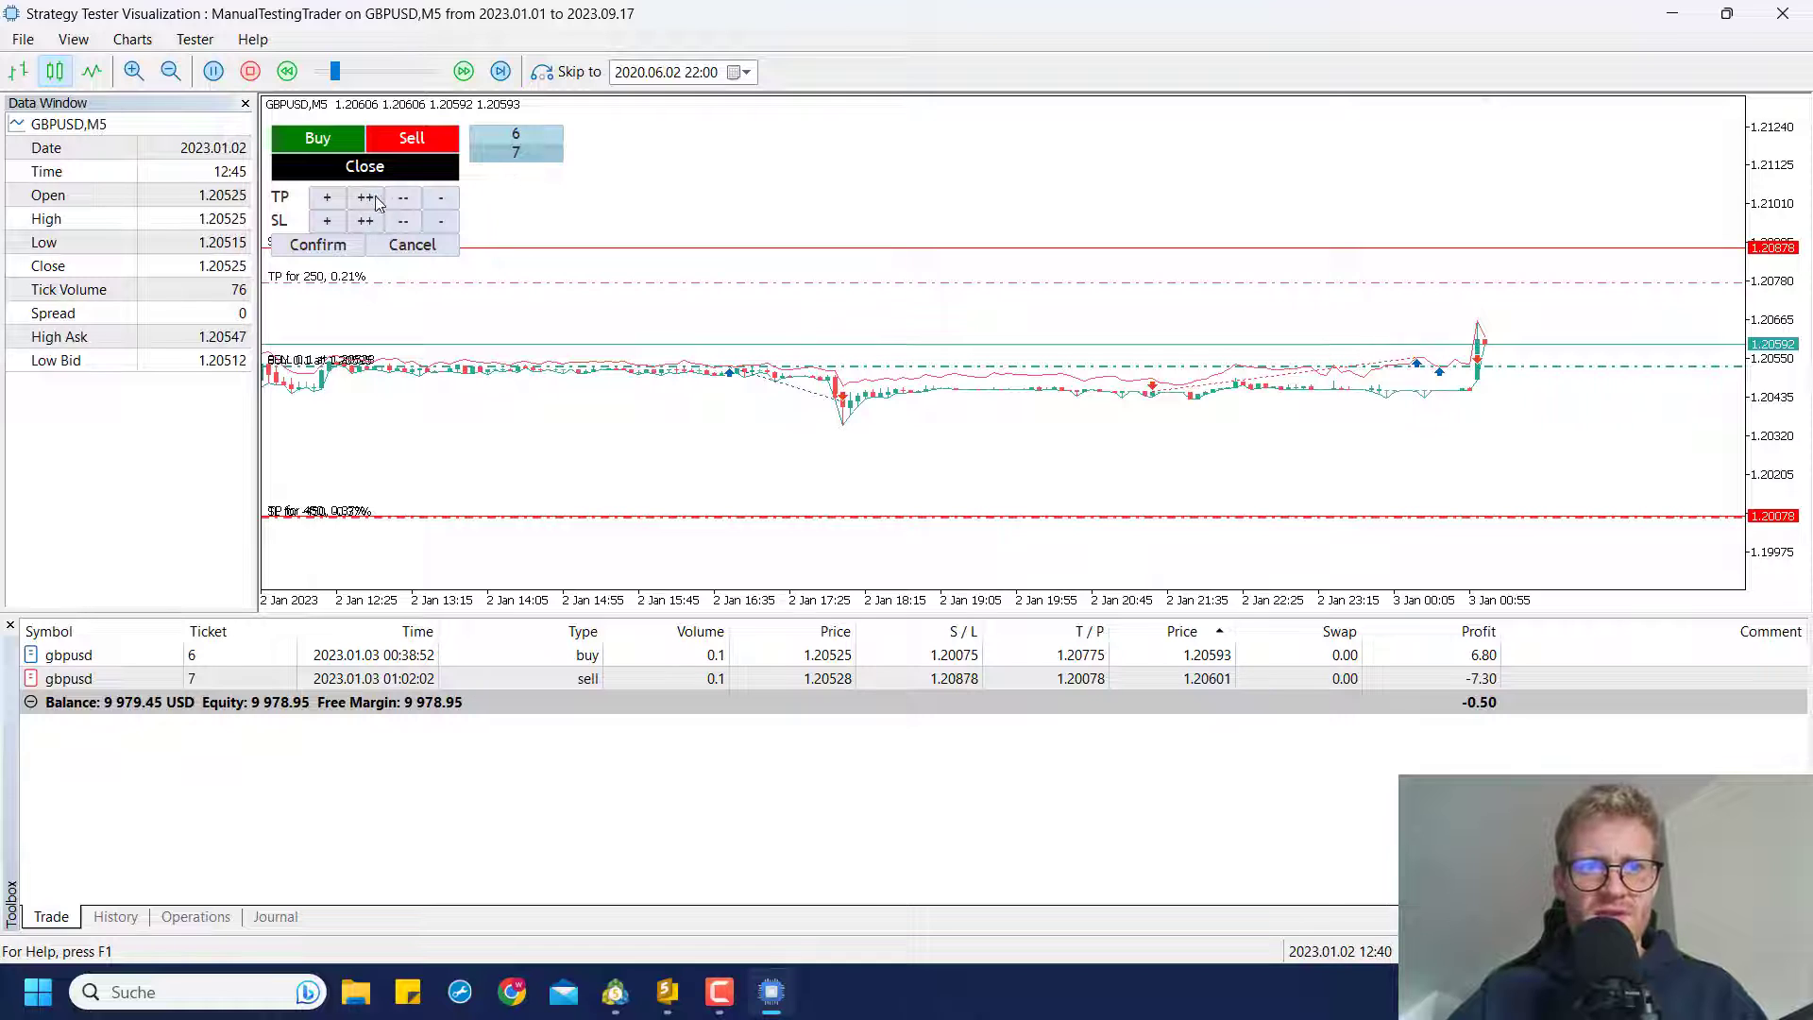
pyautogui.click(416, 207)
pyautogui.click(416, 207)
pyautogui.click(418, 209)
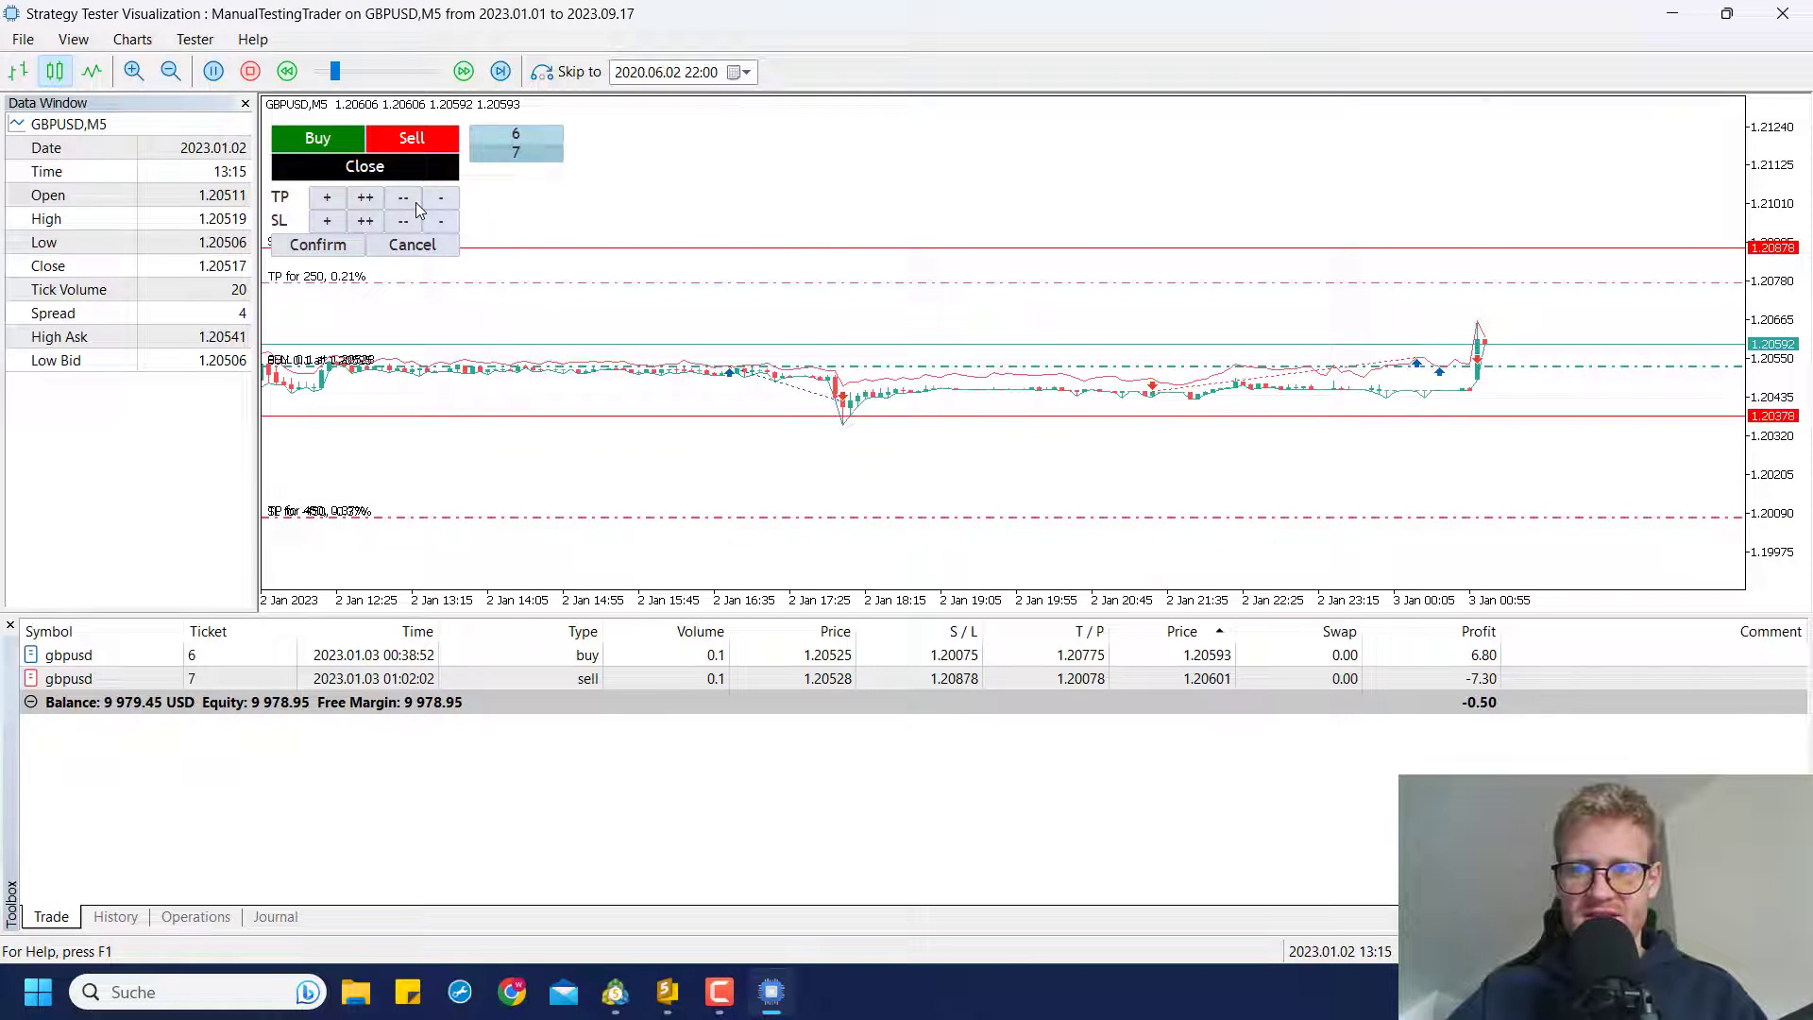
pyautogui.click(321, 245)
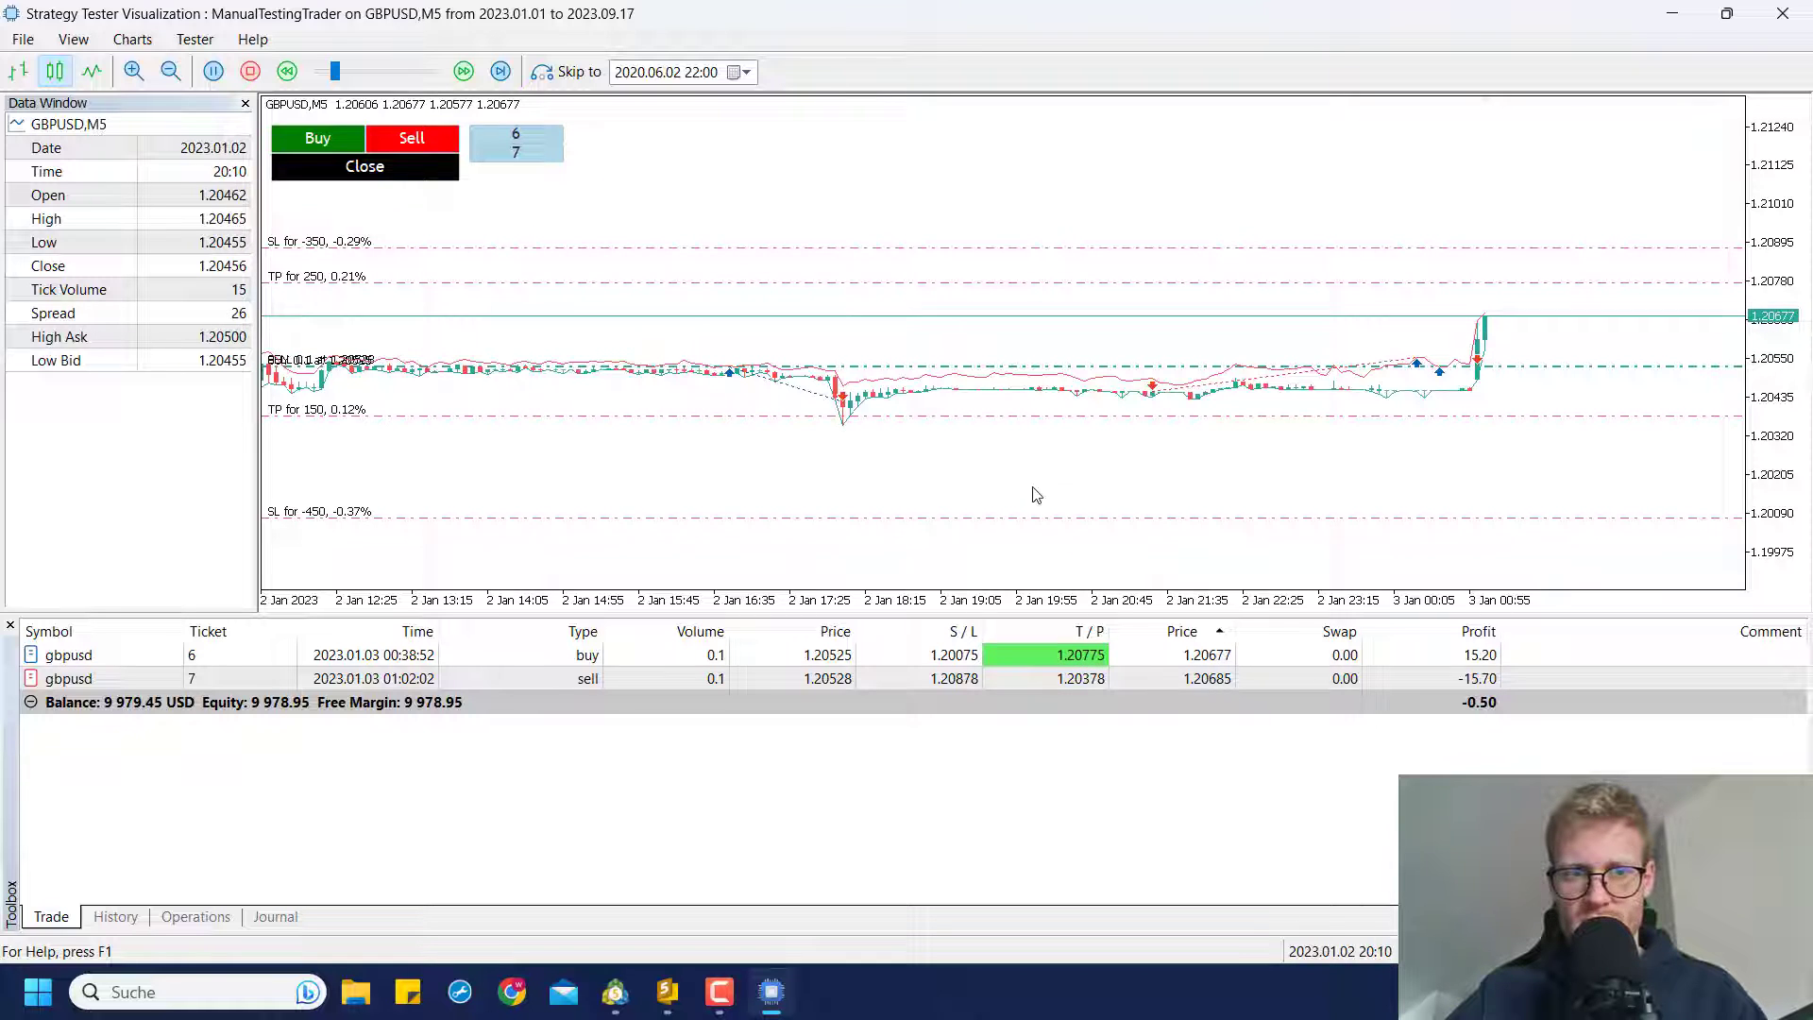
# - Try a buy ticket with a higher take-profit, then cancel it
pyautogui.click(337, 141)
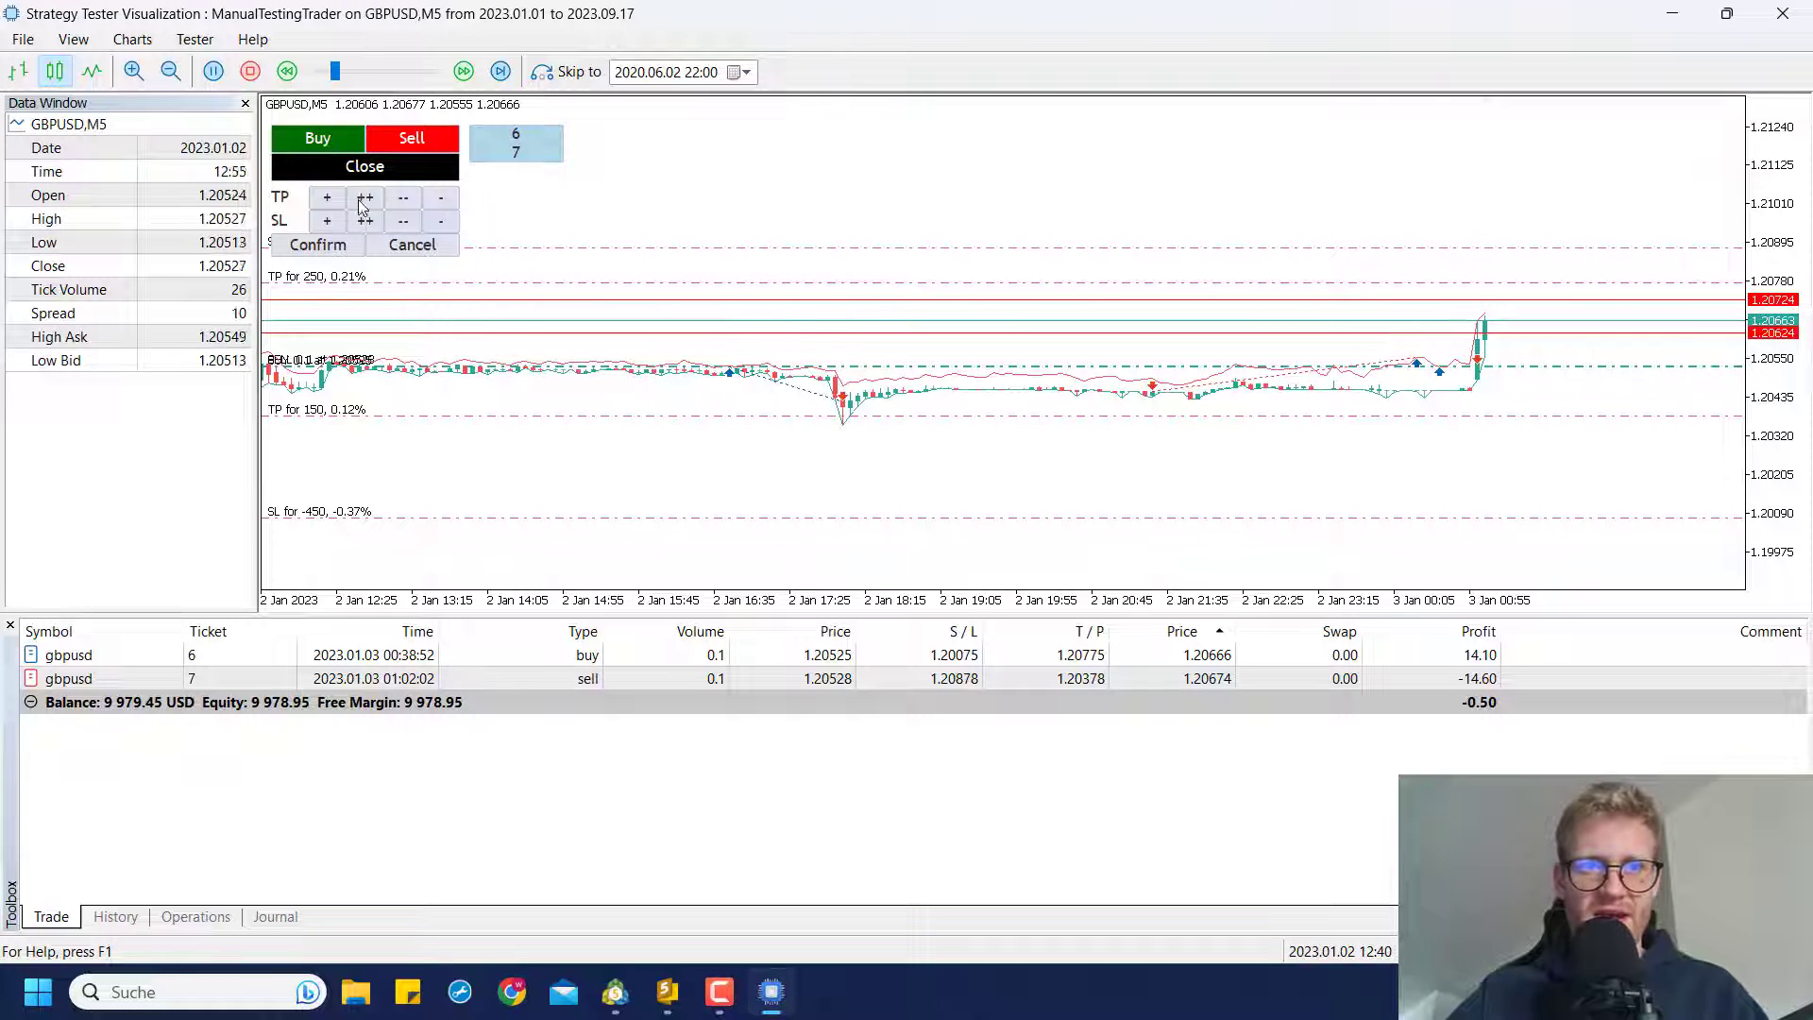
pyautogui.click(365, 196)
pyautogui.click(365, 196)
pyautogui.click(371, 236)
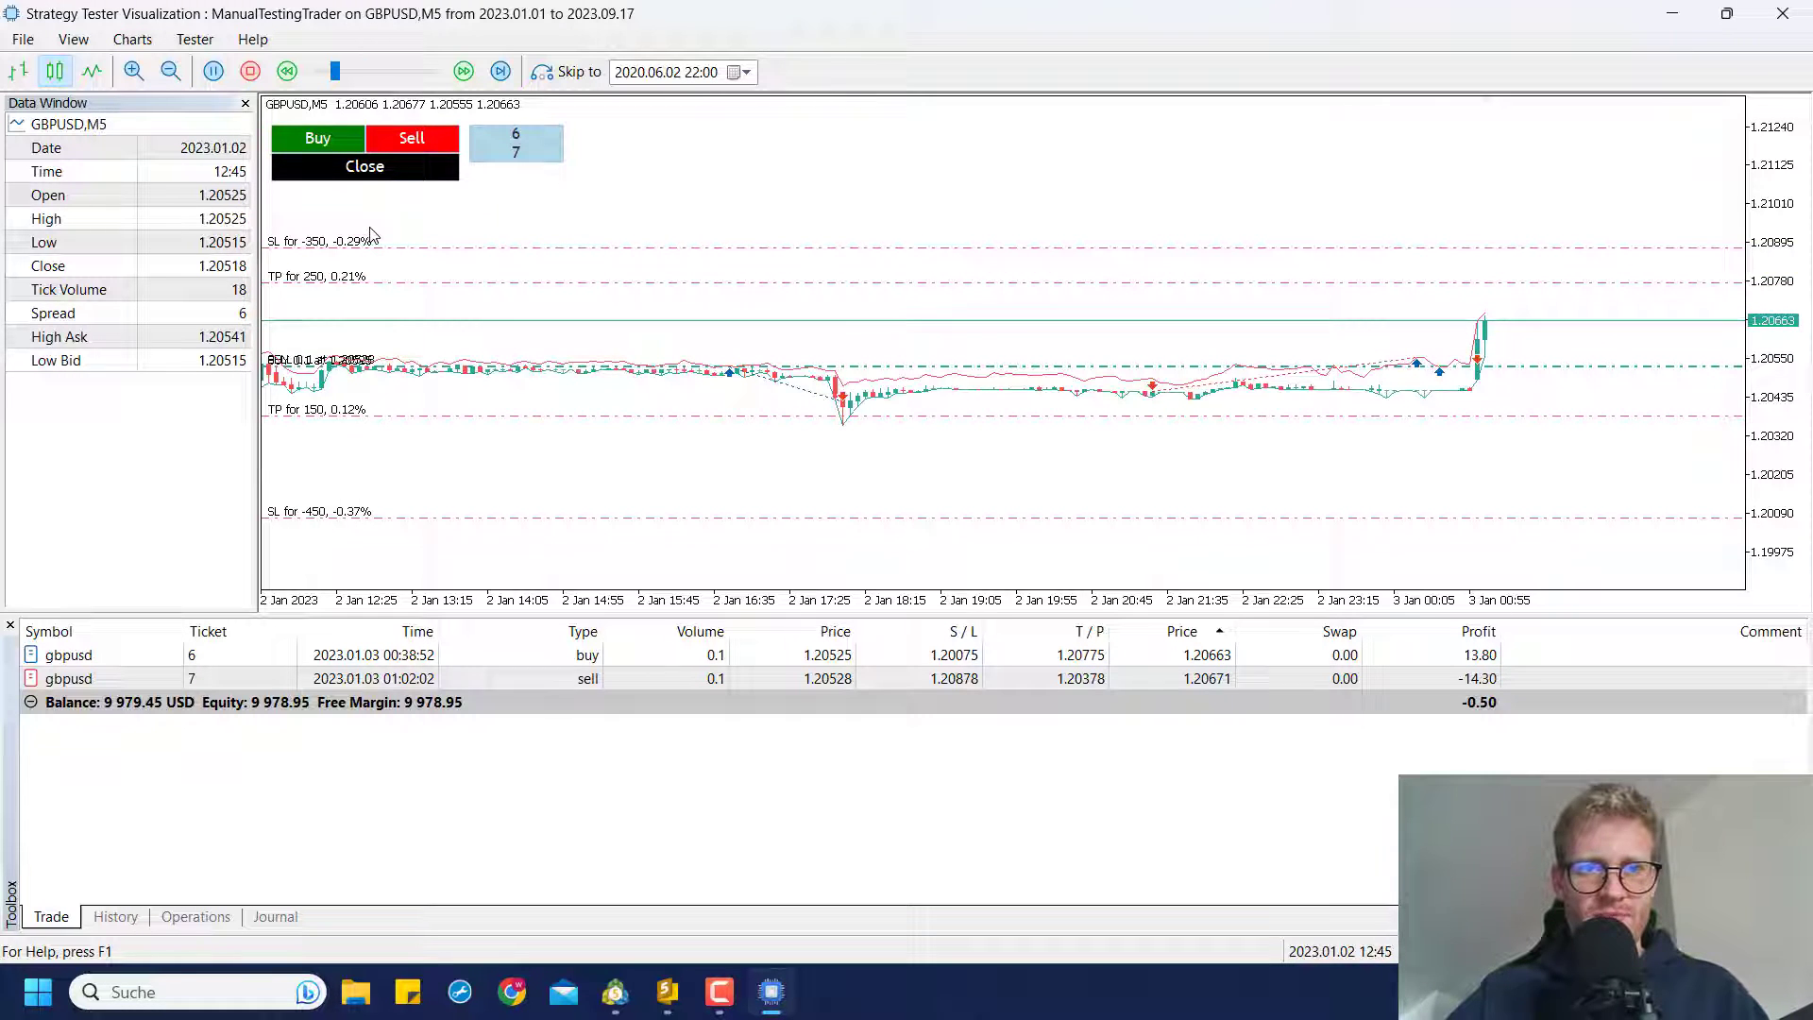
# - Place a 0.1-lot buy with TP 1.21033 and SL 1.20183, then close all GBPUSD positions
pyautogui.click(336, 142)
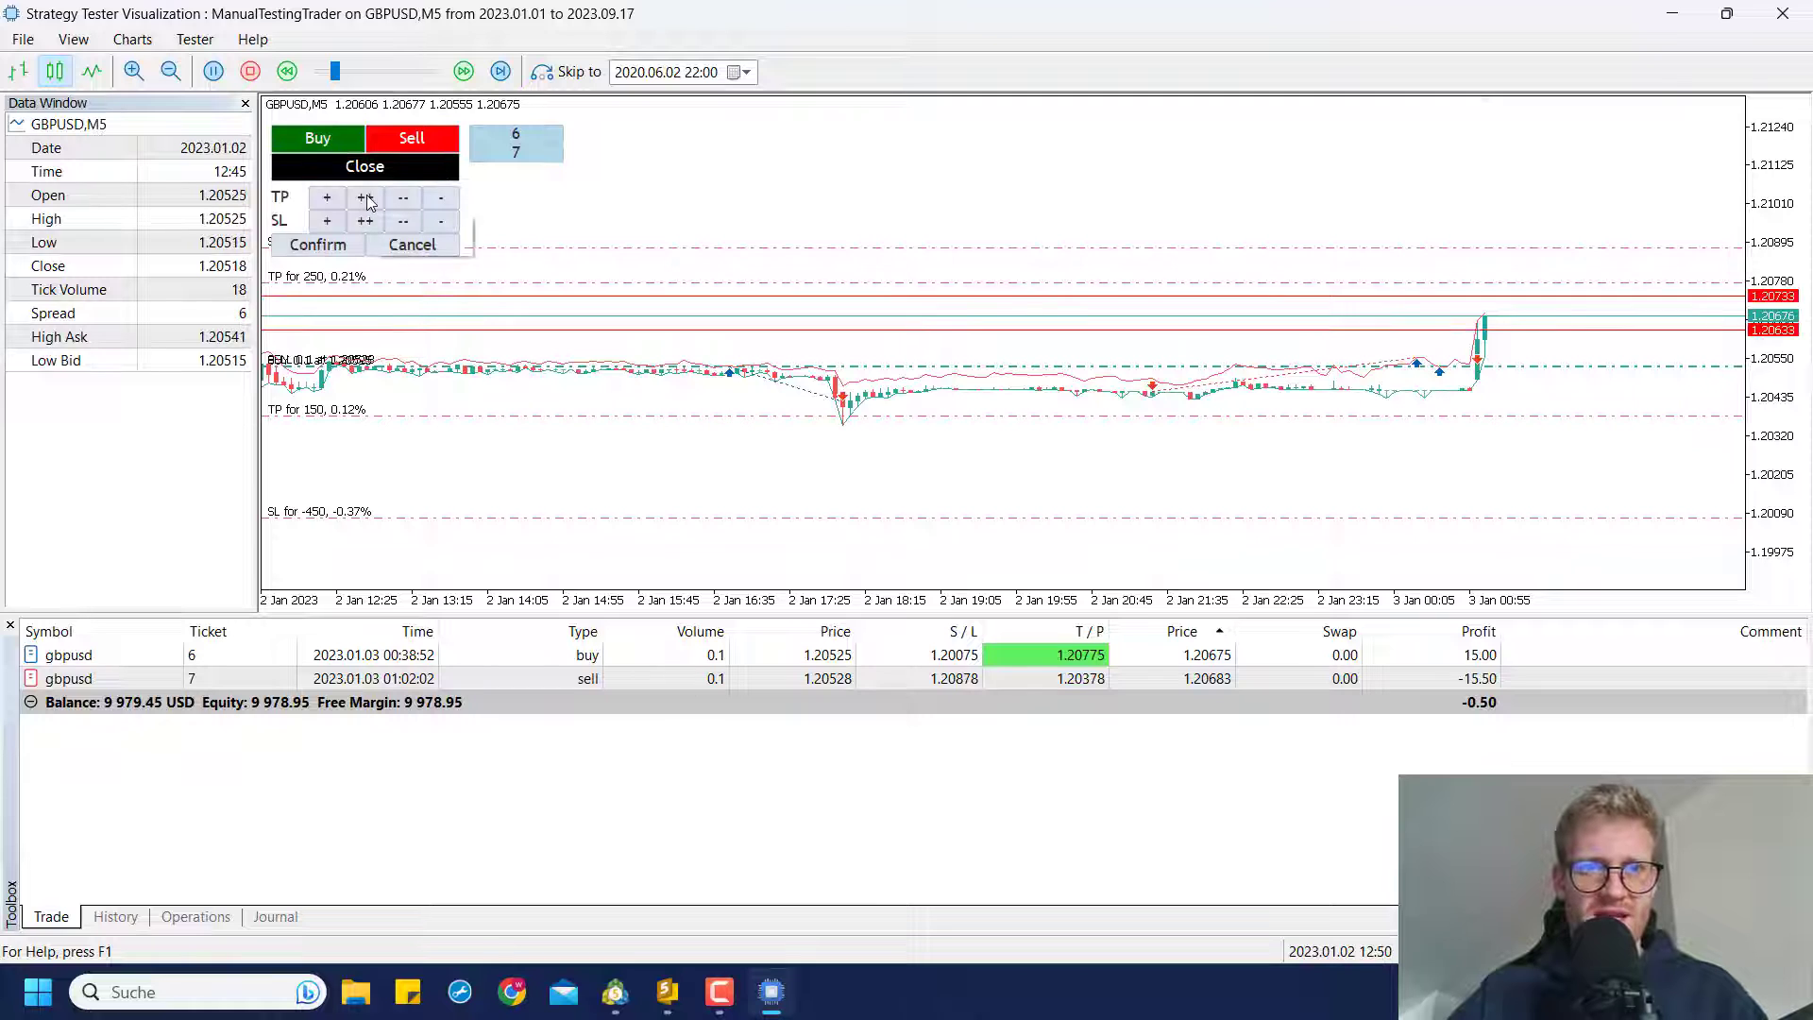
pyautogui.click(366, 196)
pyautogui.click(365, 197)
pyautogui.click(365, 196)
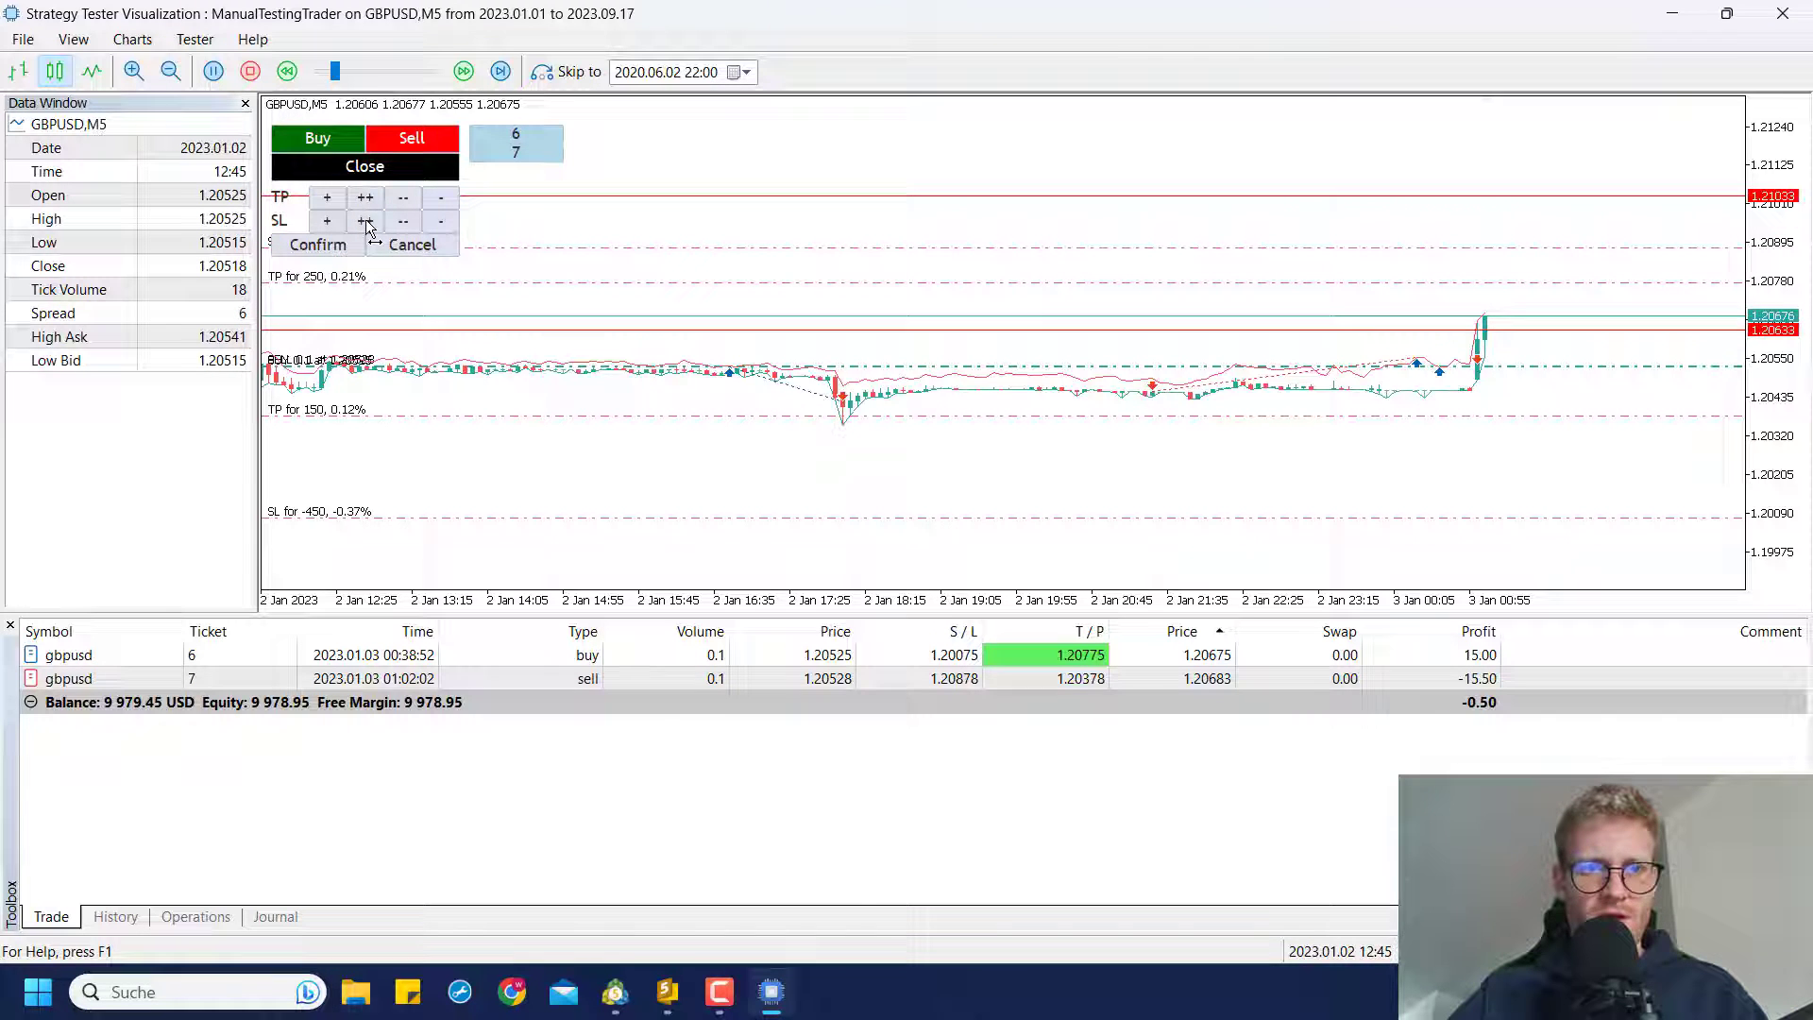
pyautogui.click(366, 220)
pyautogui.click(366, 220)
pyautogui.click(365, 220)
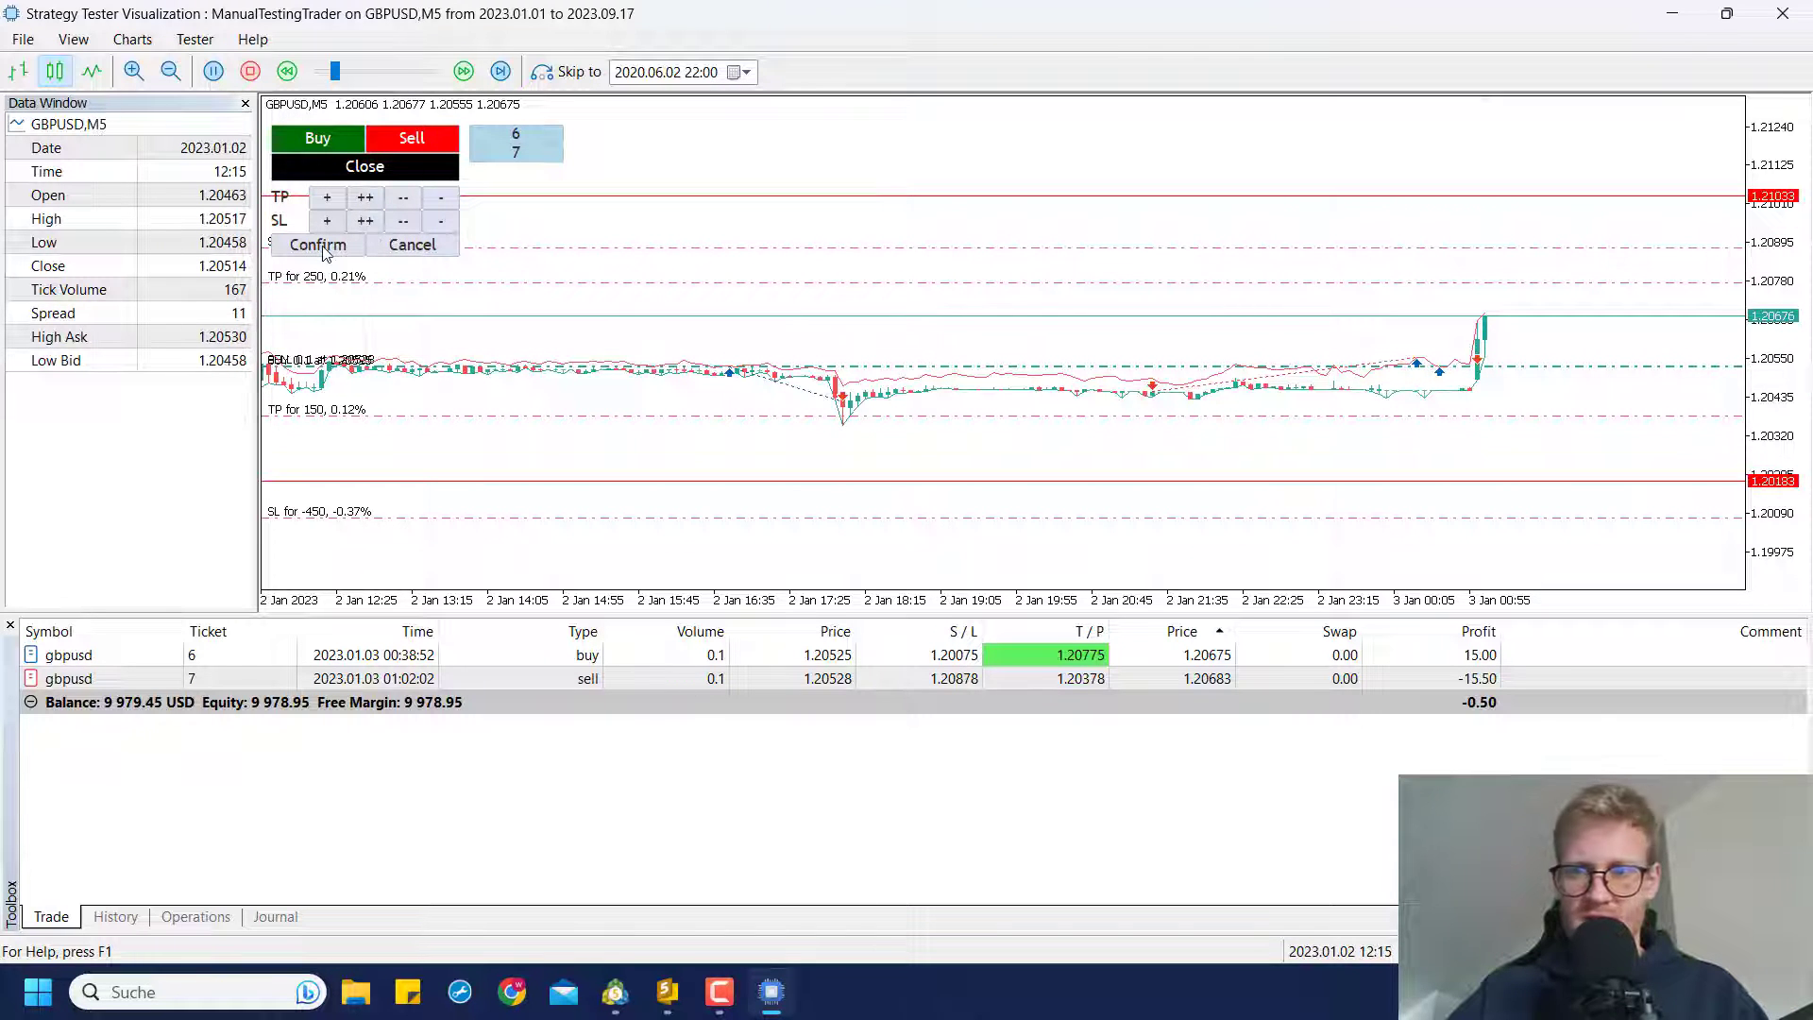
pyautogui.click(320, 245)
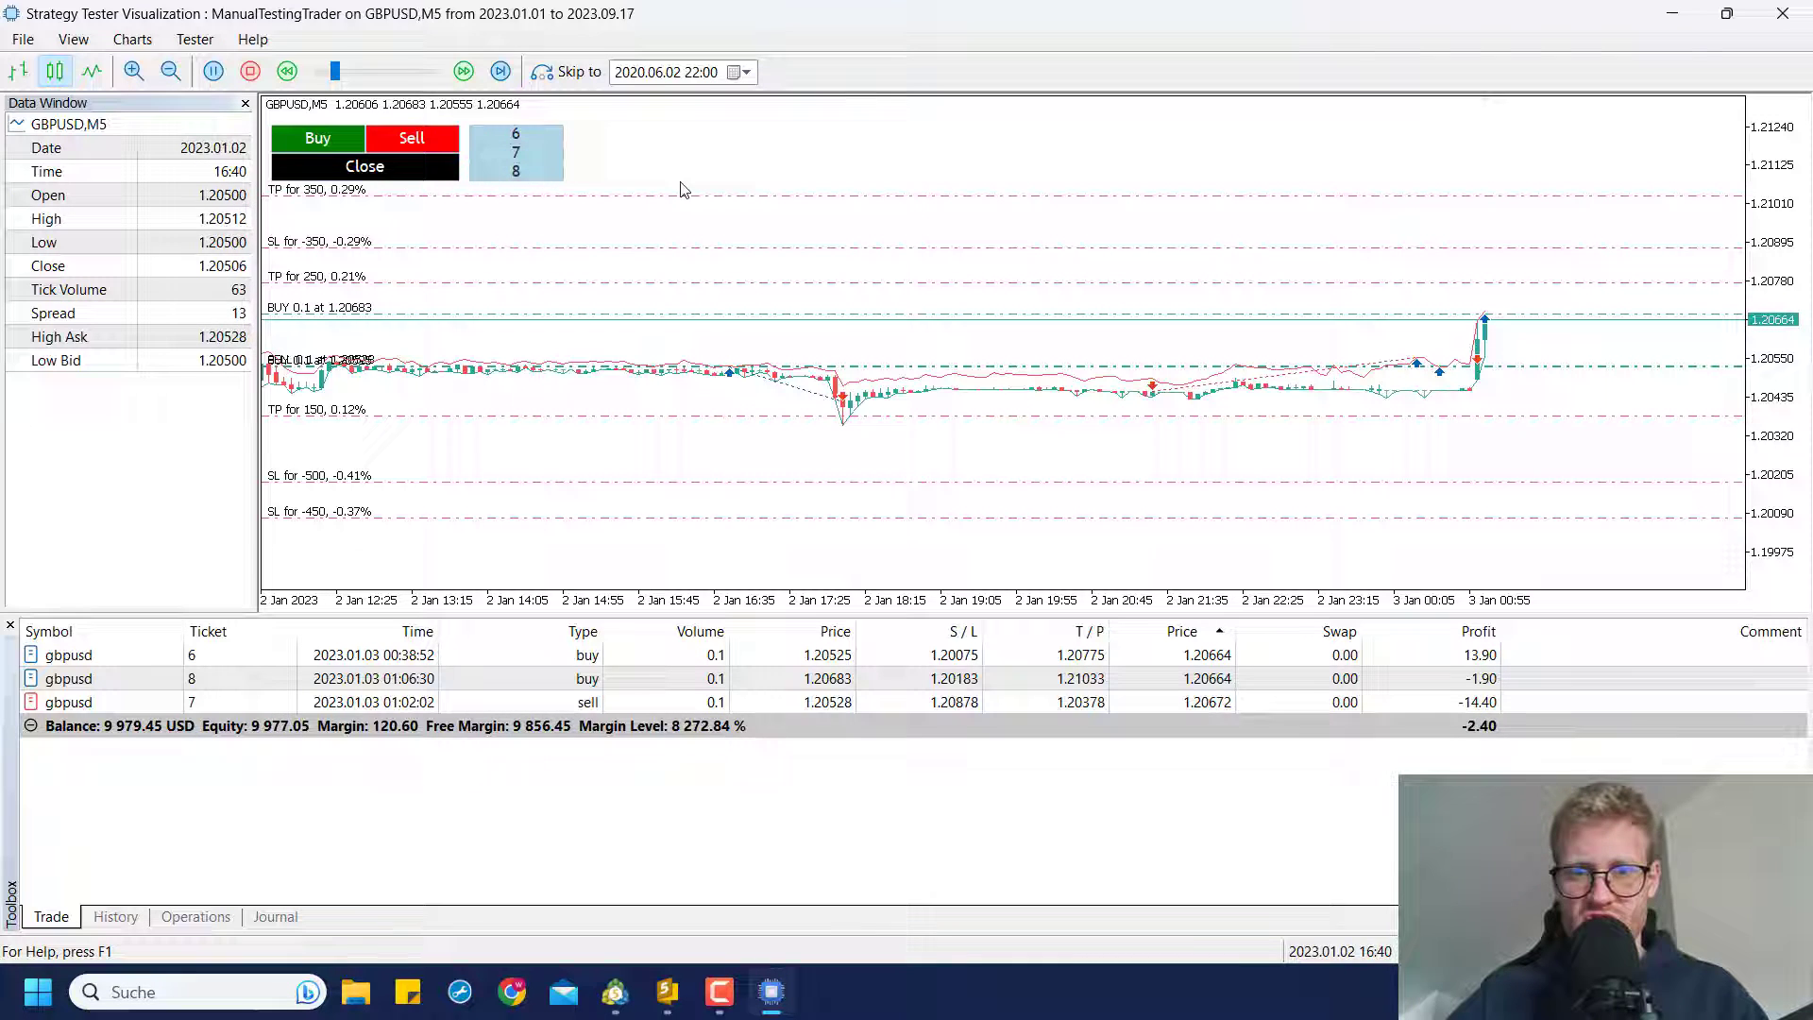
pyautogui.click(363, 168)
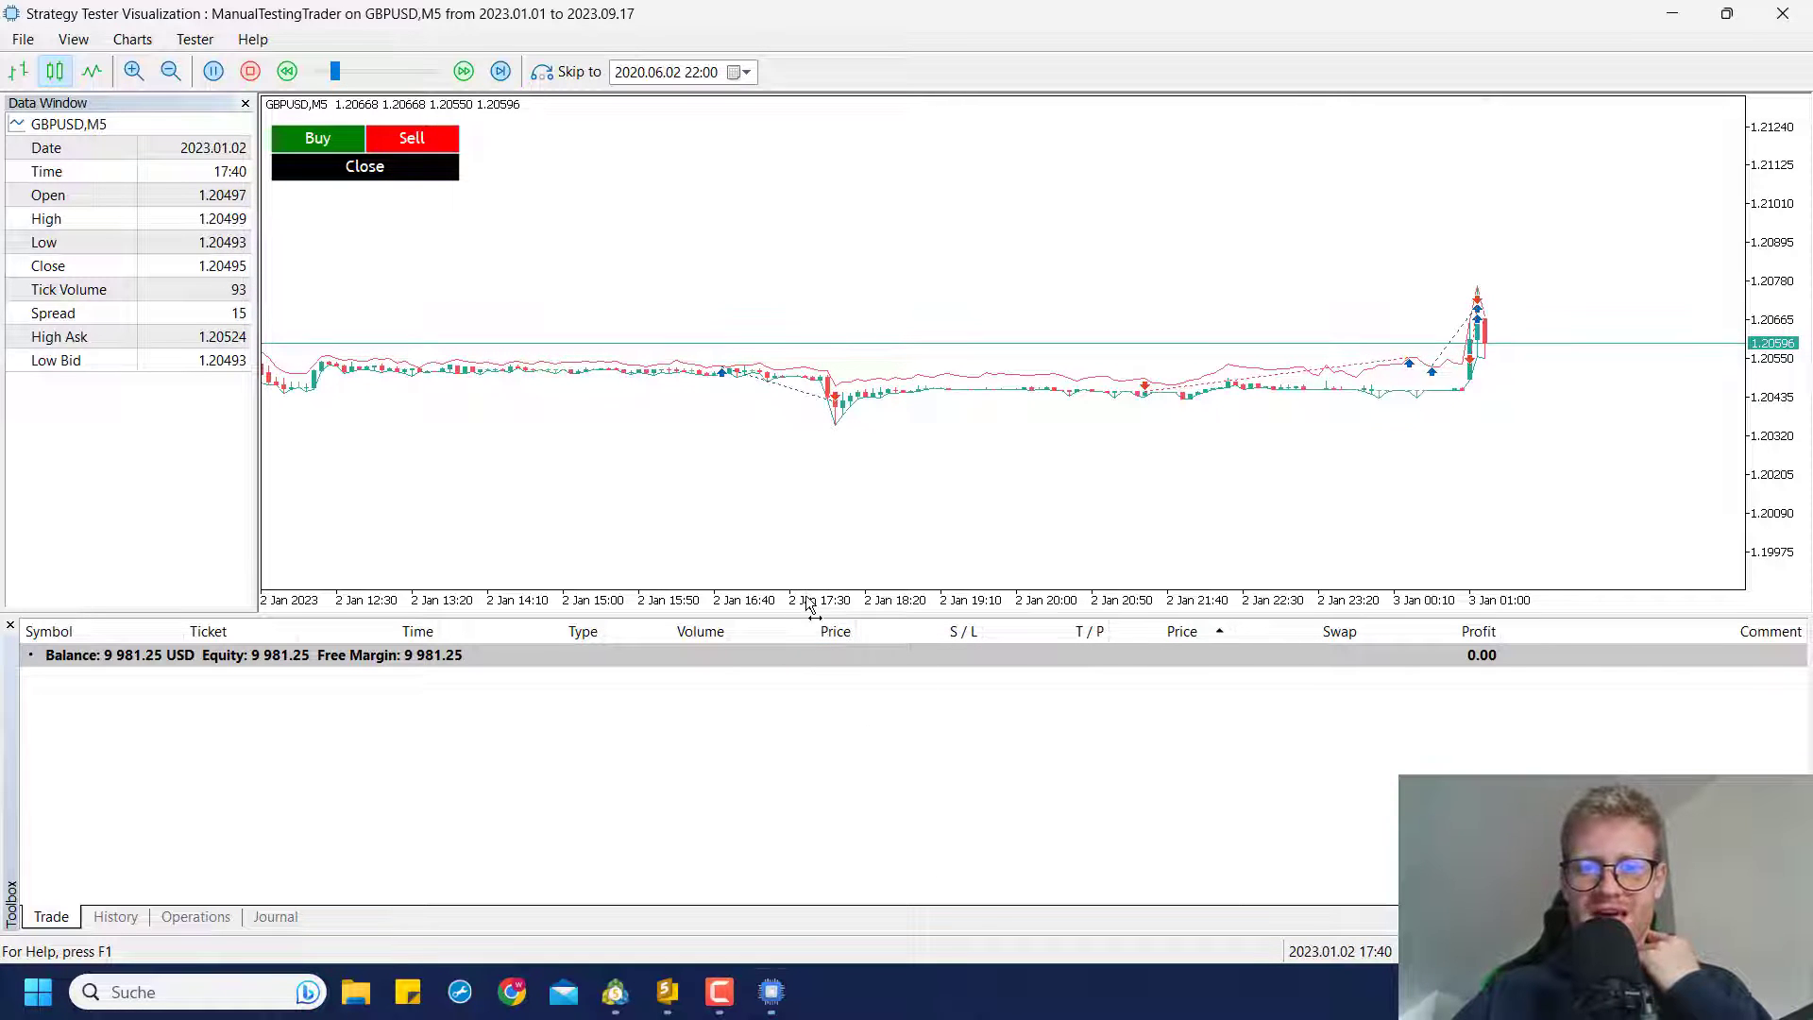
# - Squeeze the time axis so bars back to 30 Dec 2022 are visible
pyautogui.moveTo(812, 605); pyautogui.dragTo(802, 609)
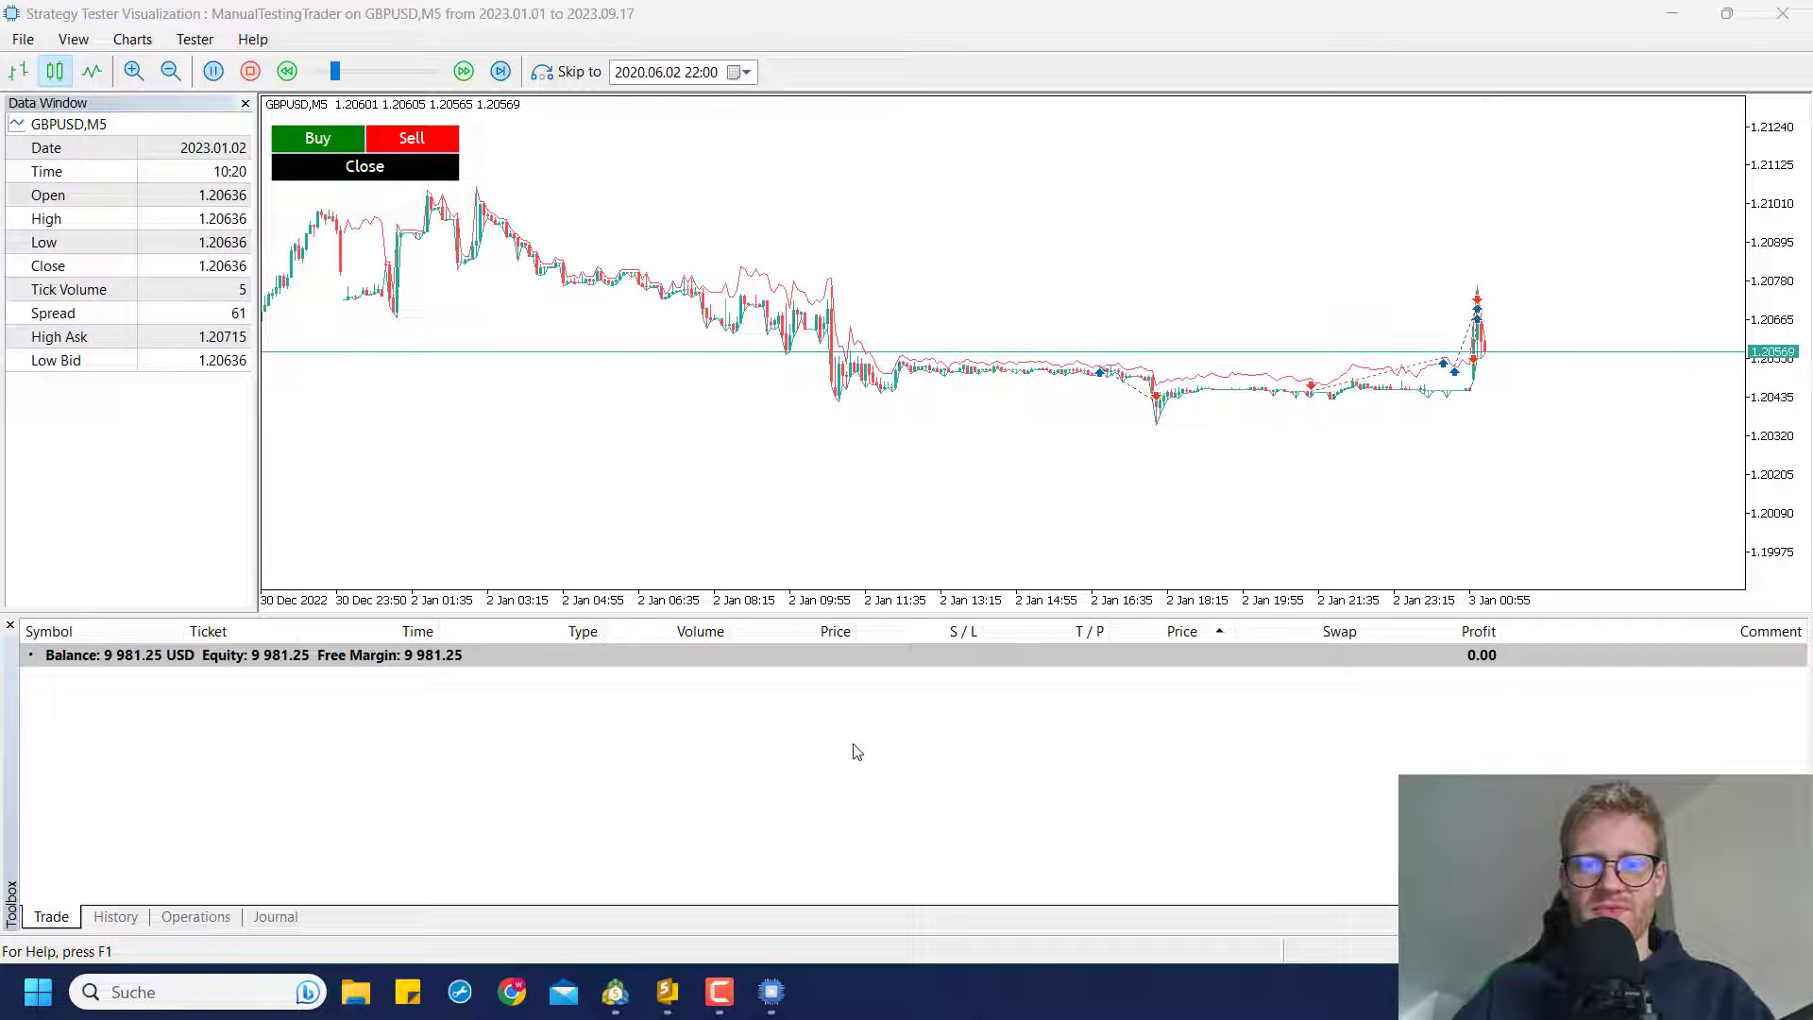
# - Bring MetaEditor to the front and hide the Toolbox errors panel to enlarge the code
pyautogui.click(665, 990)
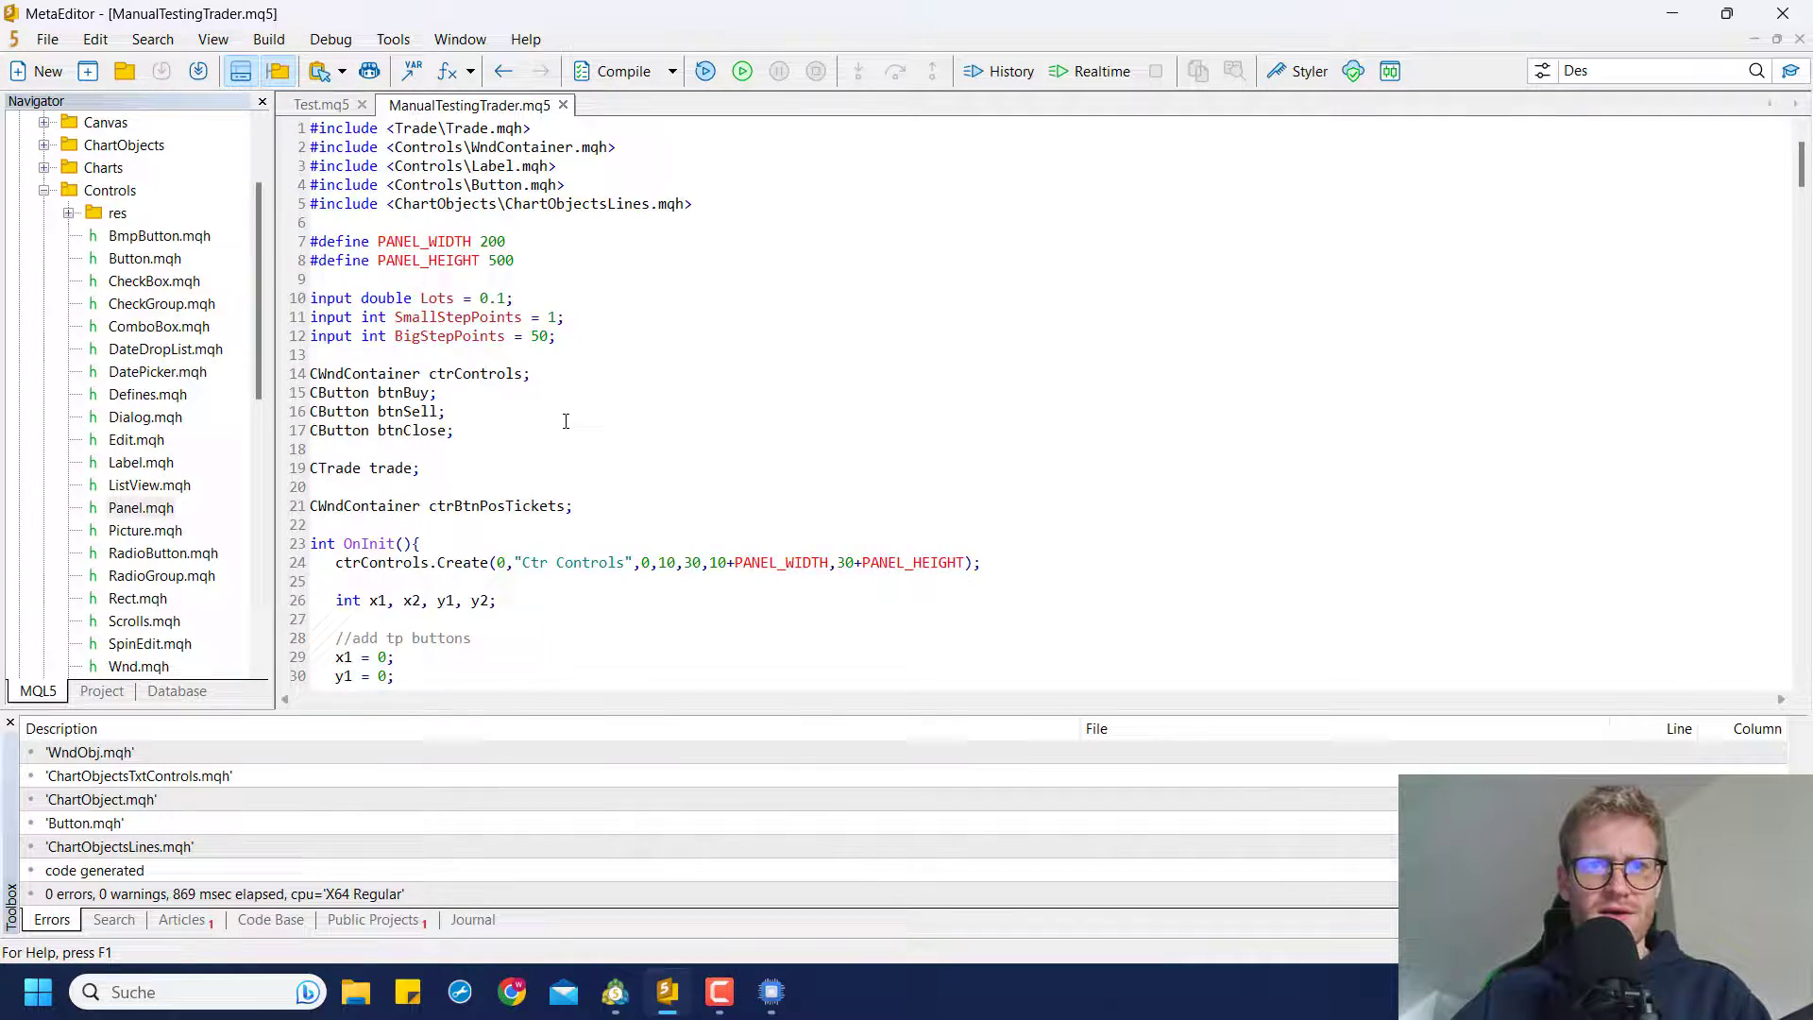
pyautogui.scroll(-20, 566, 421)
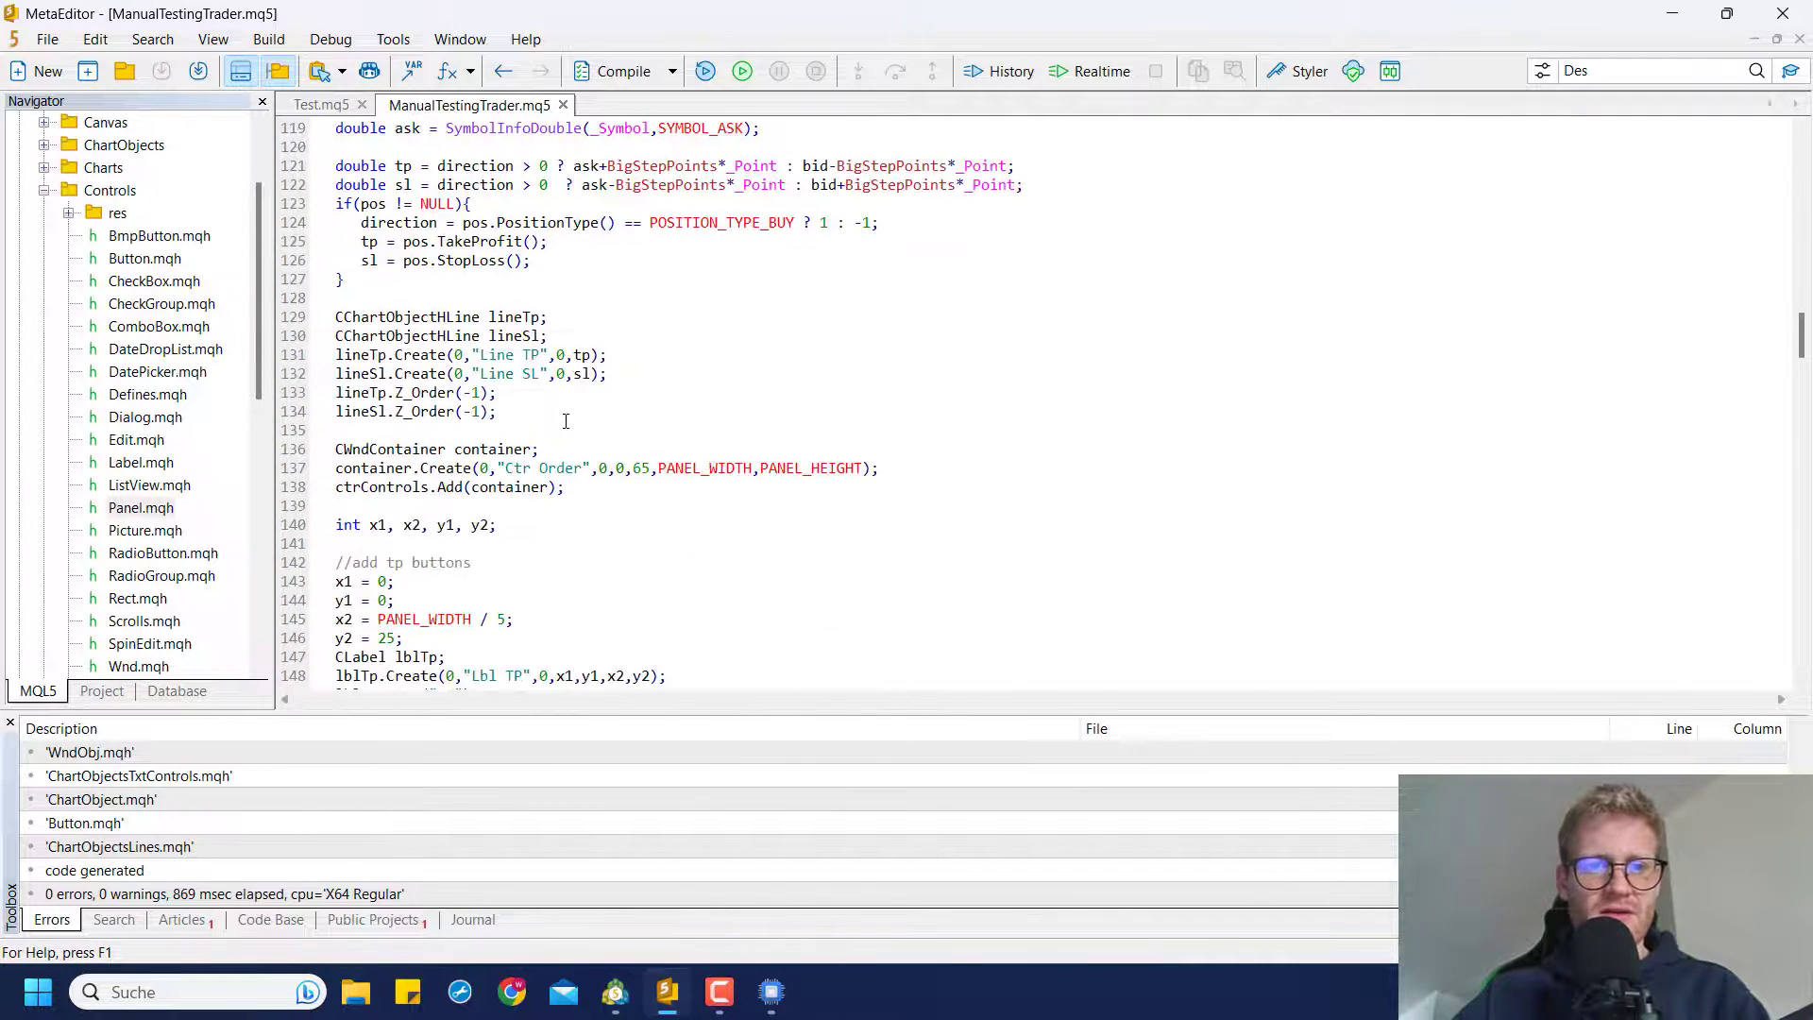
pyautogui.scroll(20, 566, 422)
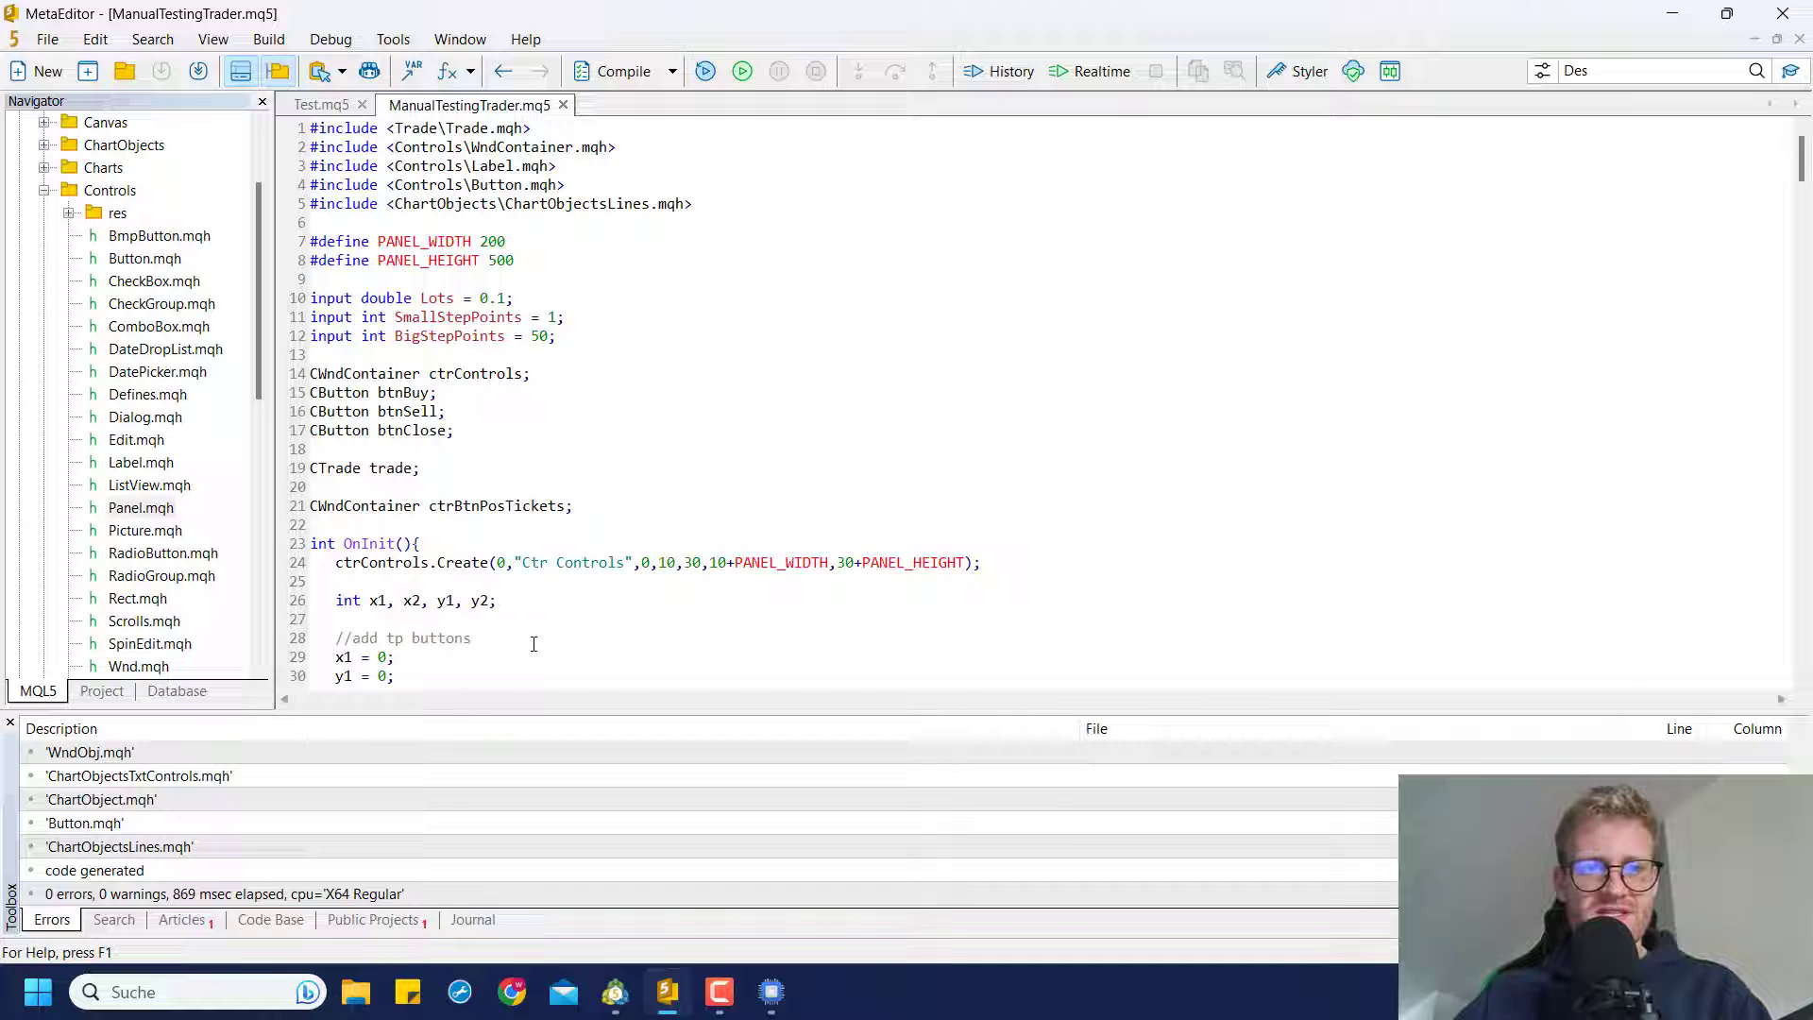
pyautogui.hotkey('ctrl', 't')
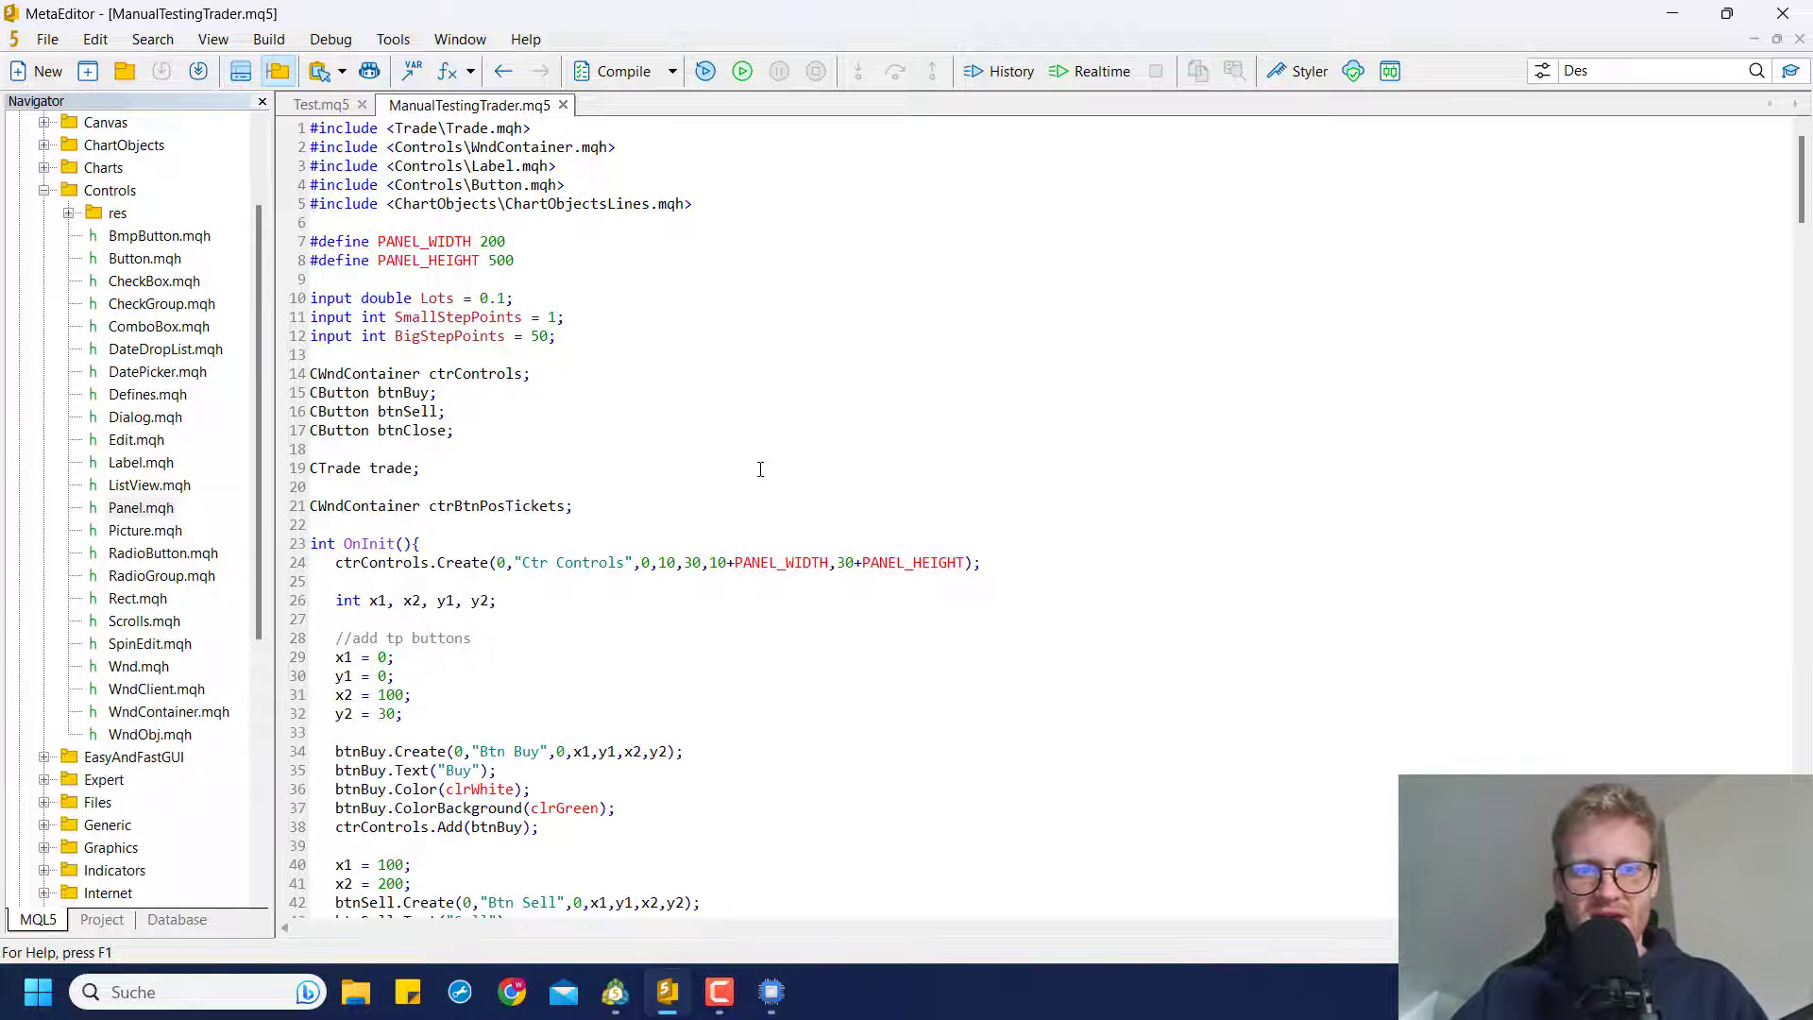
# - Highlight the orderDialog setup code on lines 117–137, pointing out PANEL_WIDTH
pyautogui.scroll(-4, 760, 469)
pyautogui.scroll(-7, 760, 469)
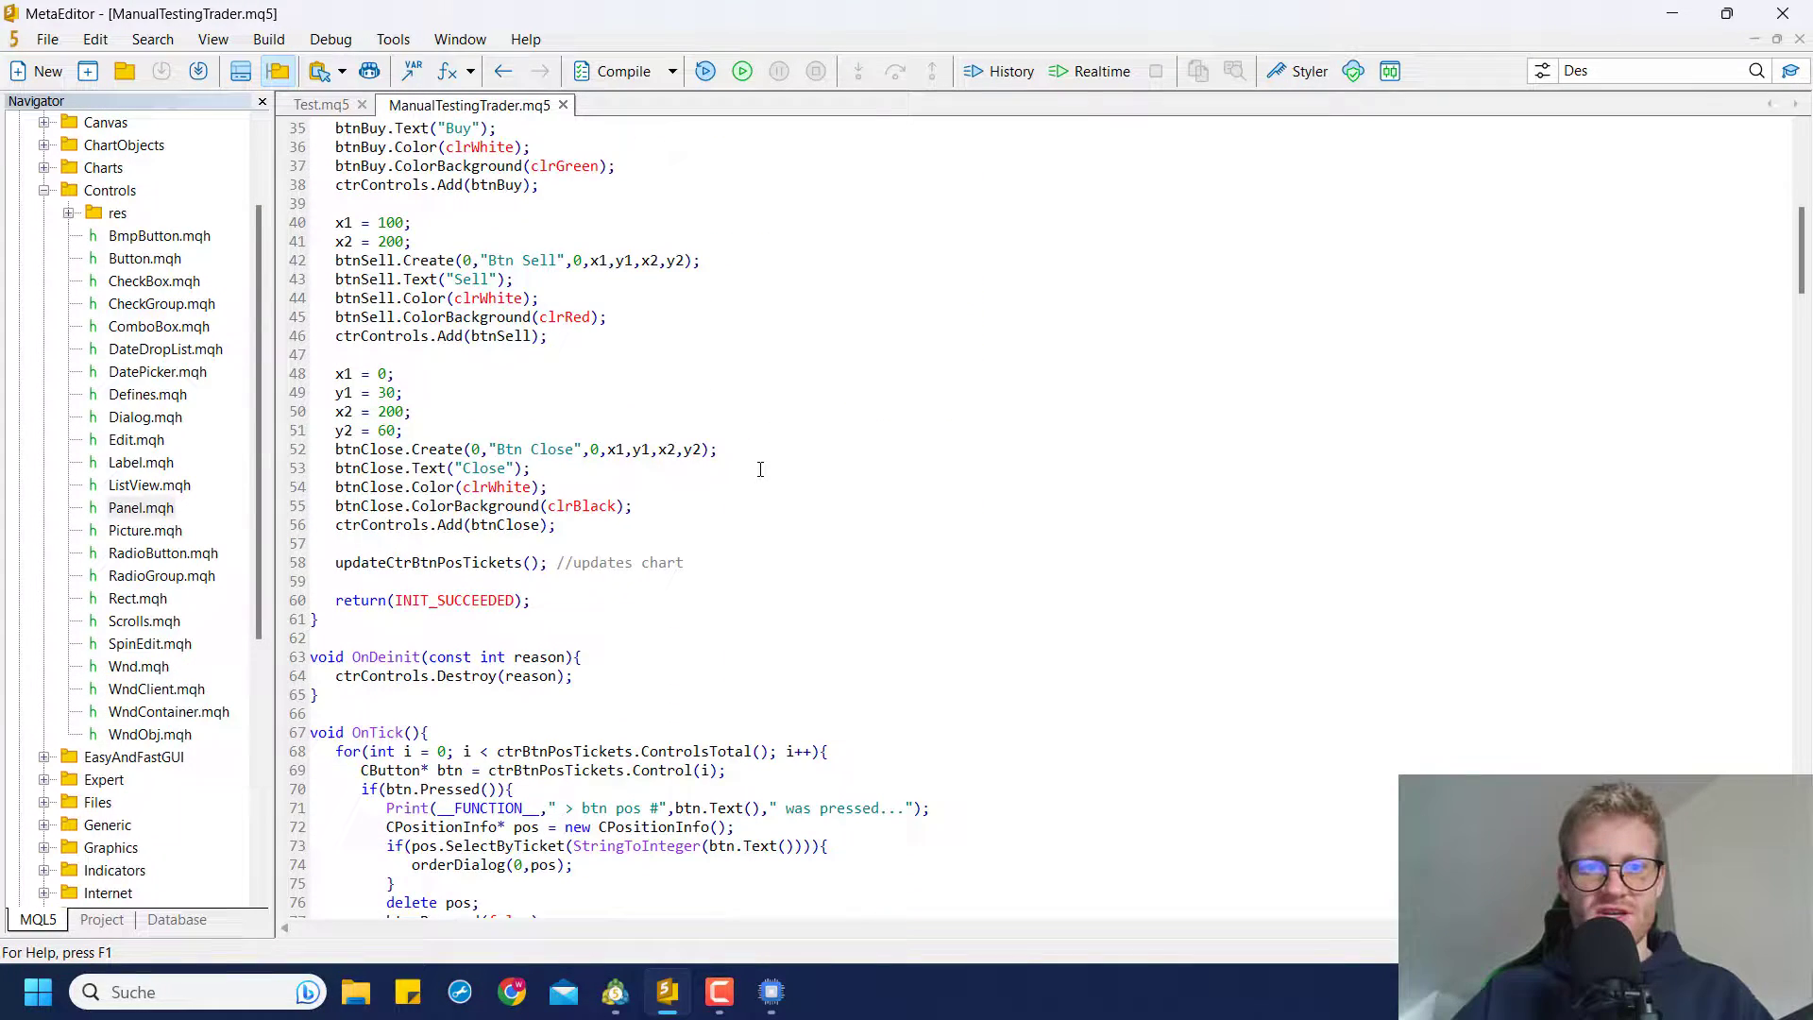
pyautogui.scroll(-20, 761, 470)
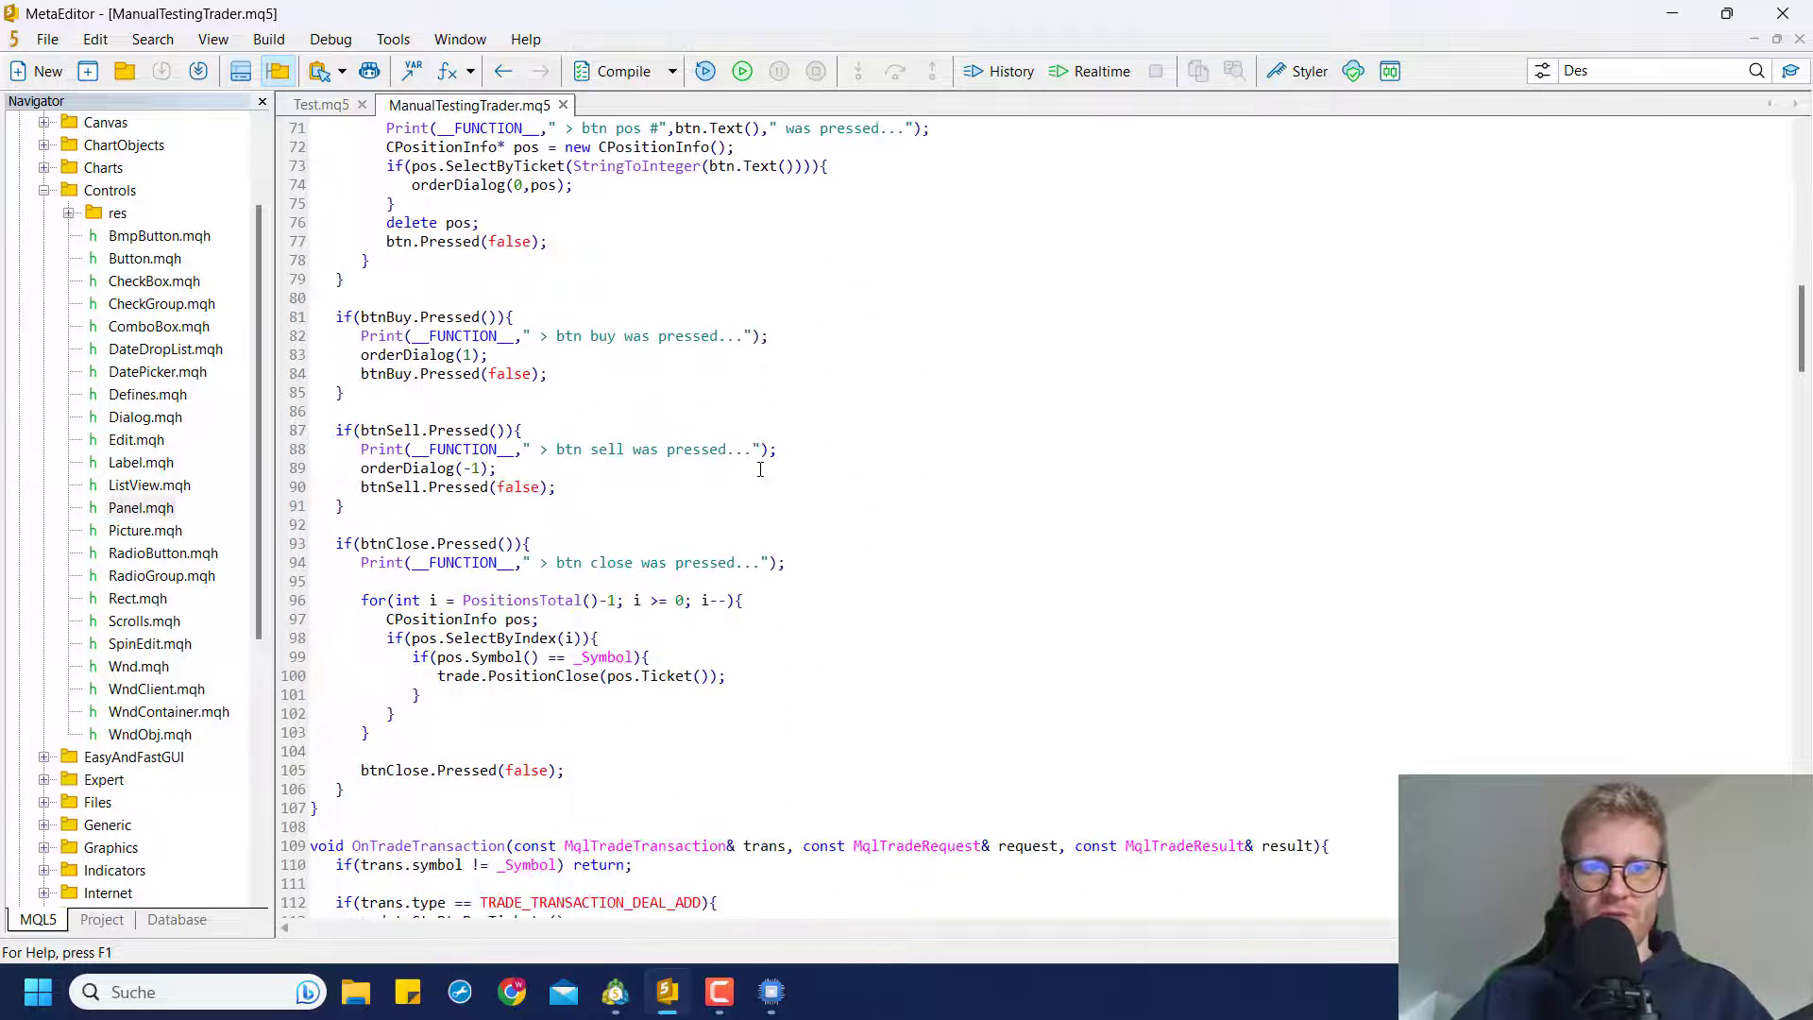
pyautogui.scroll(-2, 622, 488)
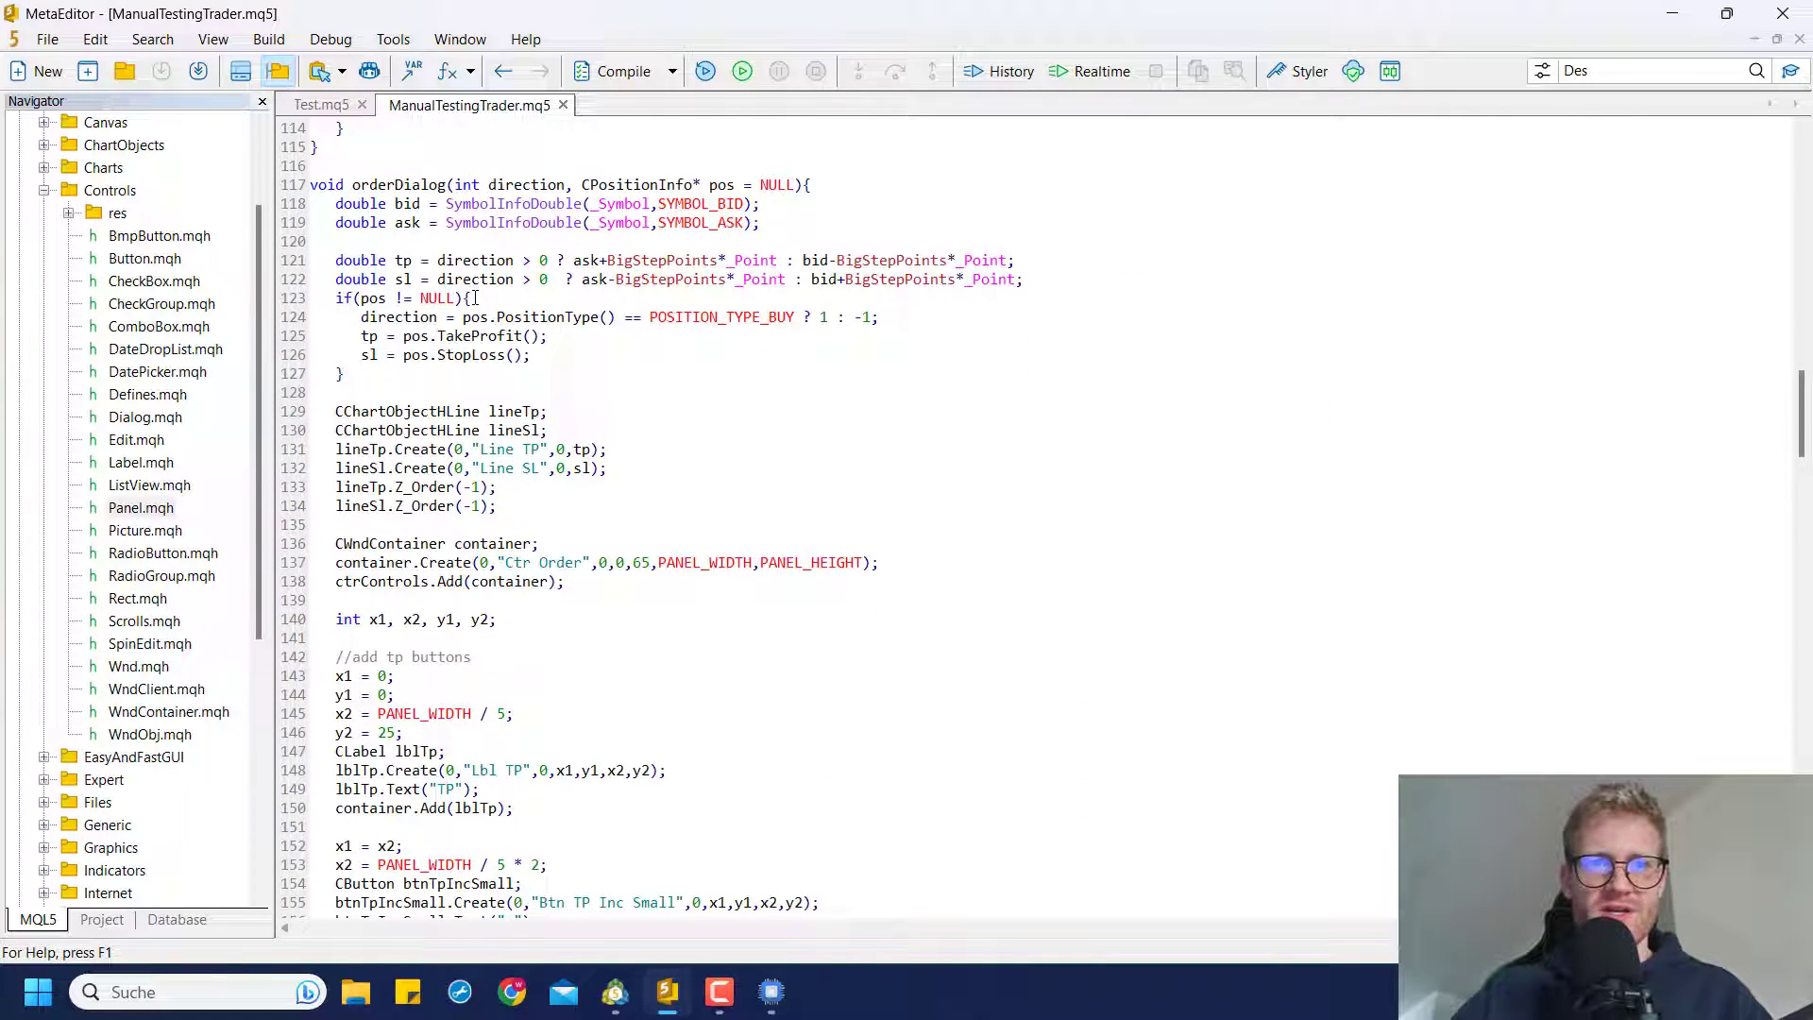
pyautogui.moveTo(297, 186); pyautogui.dragTo(757, 562)
pyautogui.click(757, 562)
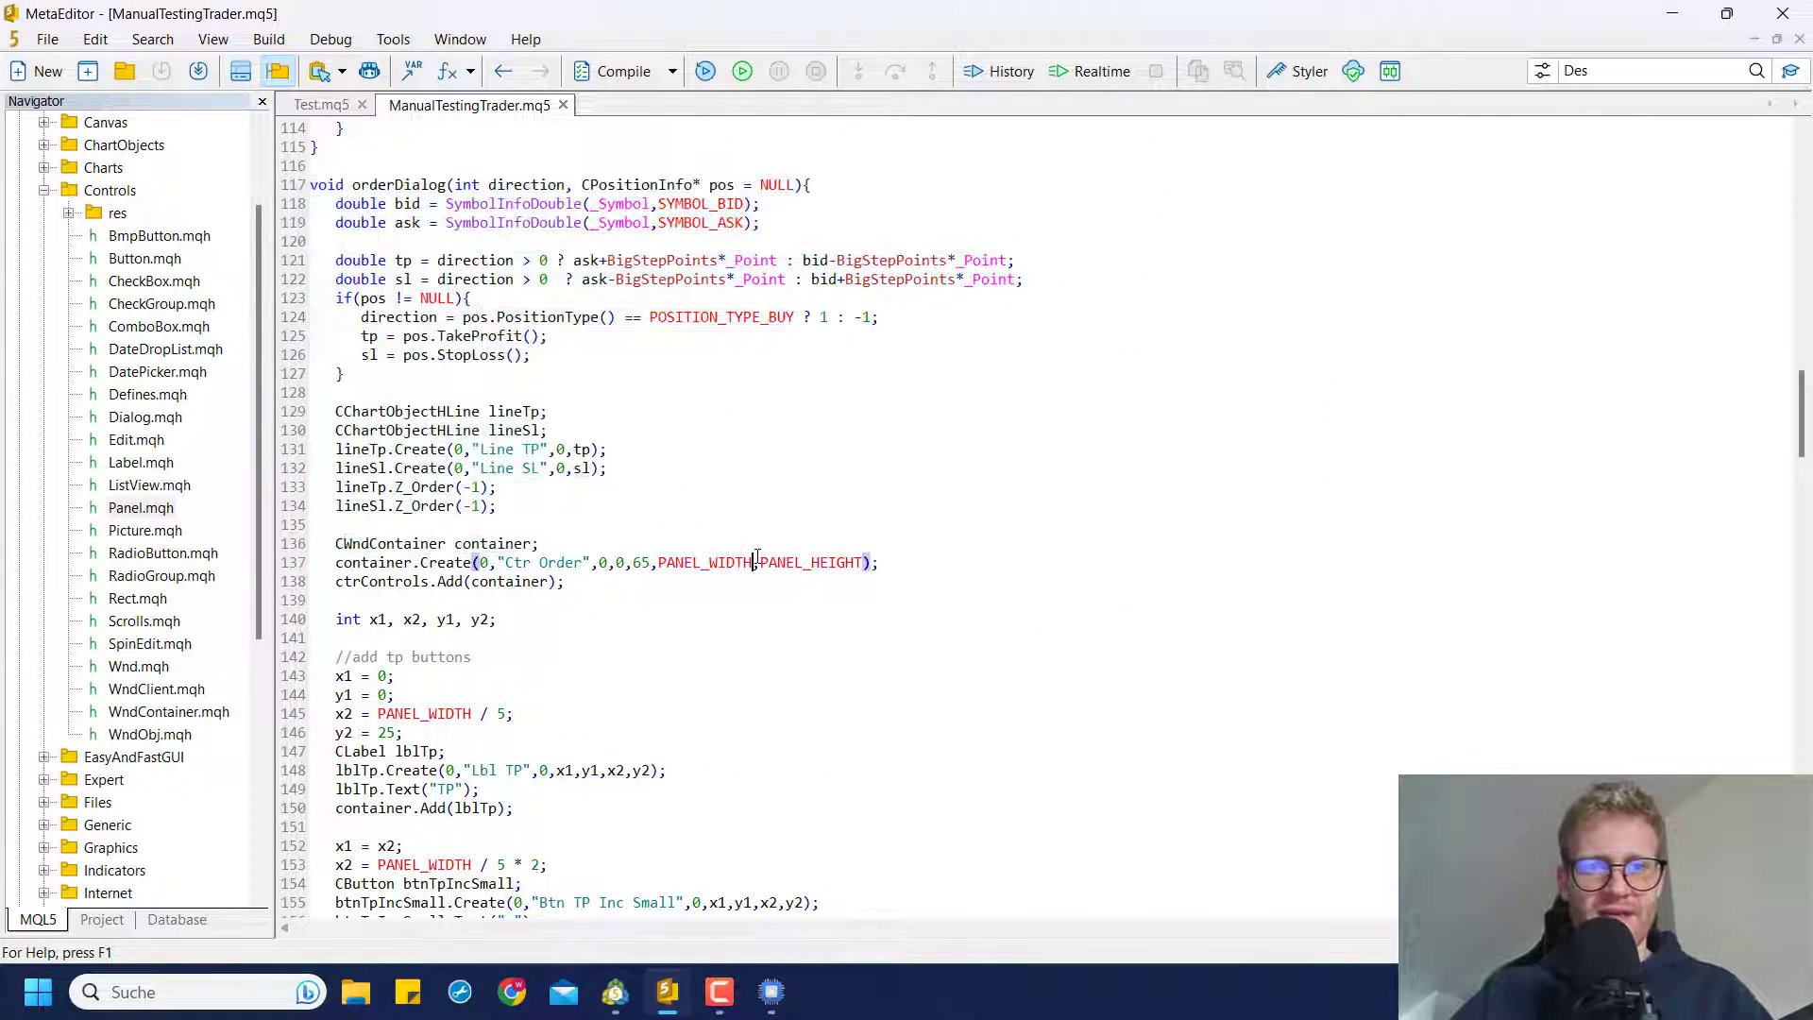
pyautogui.scroll(-3, 400, 590)
pyautogui.scroll(-5, 599, 596)
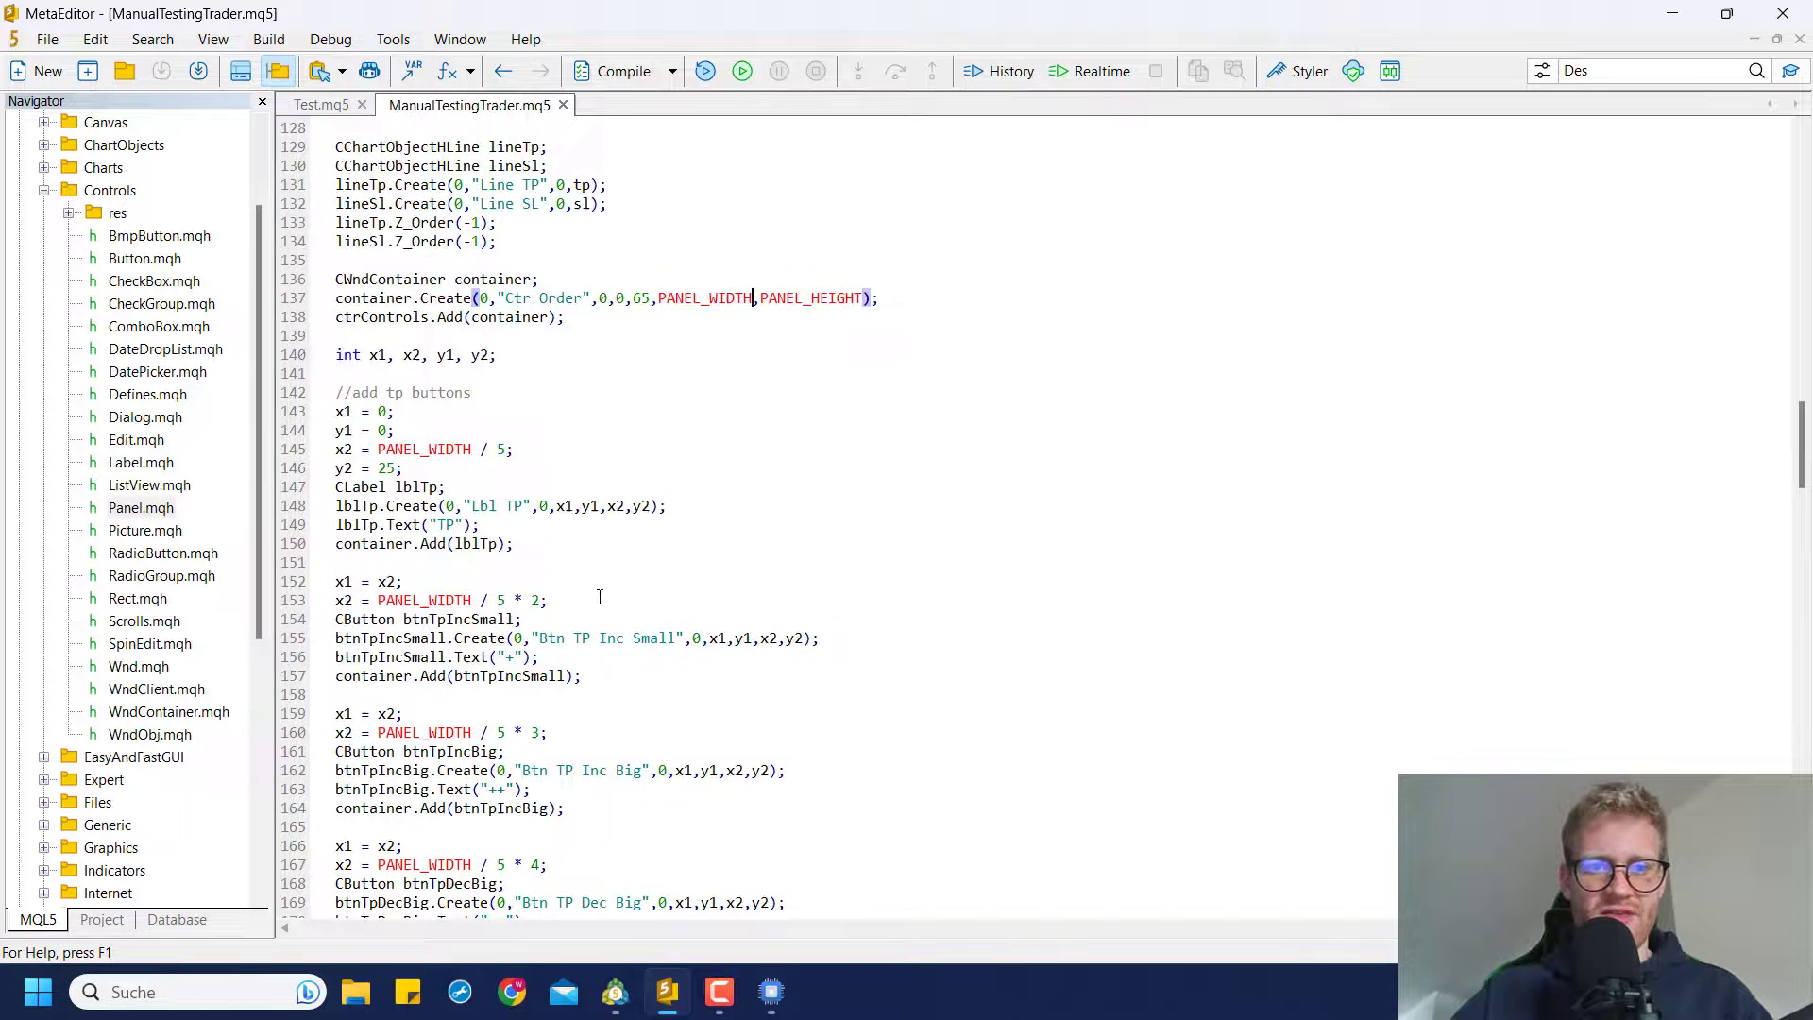
pyautogui.scroll(9, 677, 413)
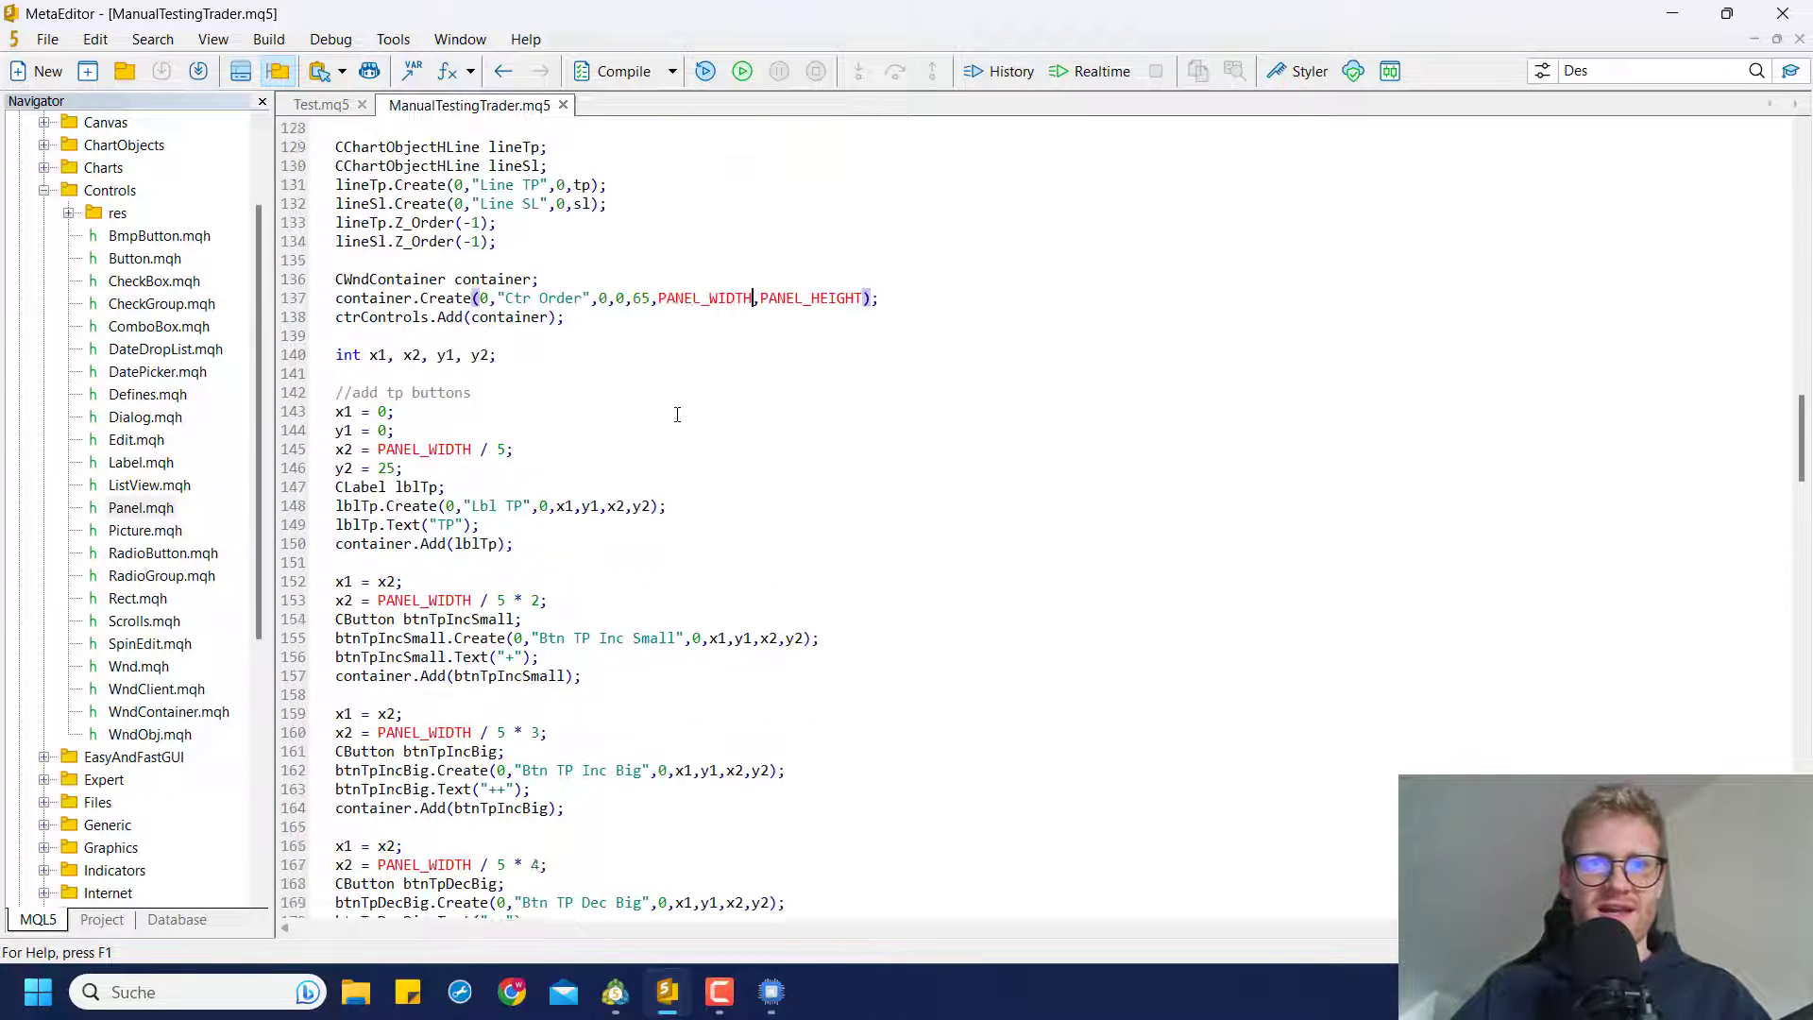
pyautogui.scroll(7, 677, 414)
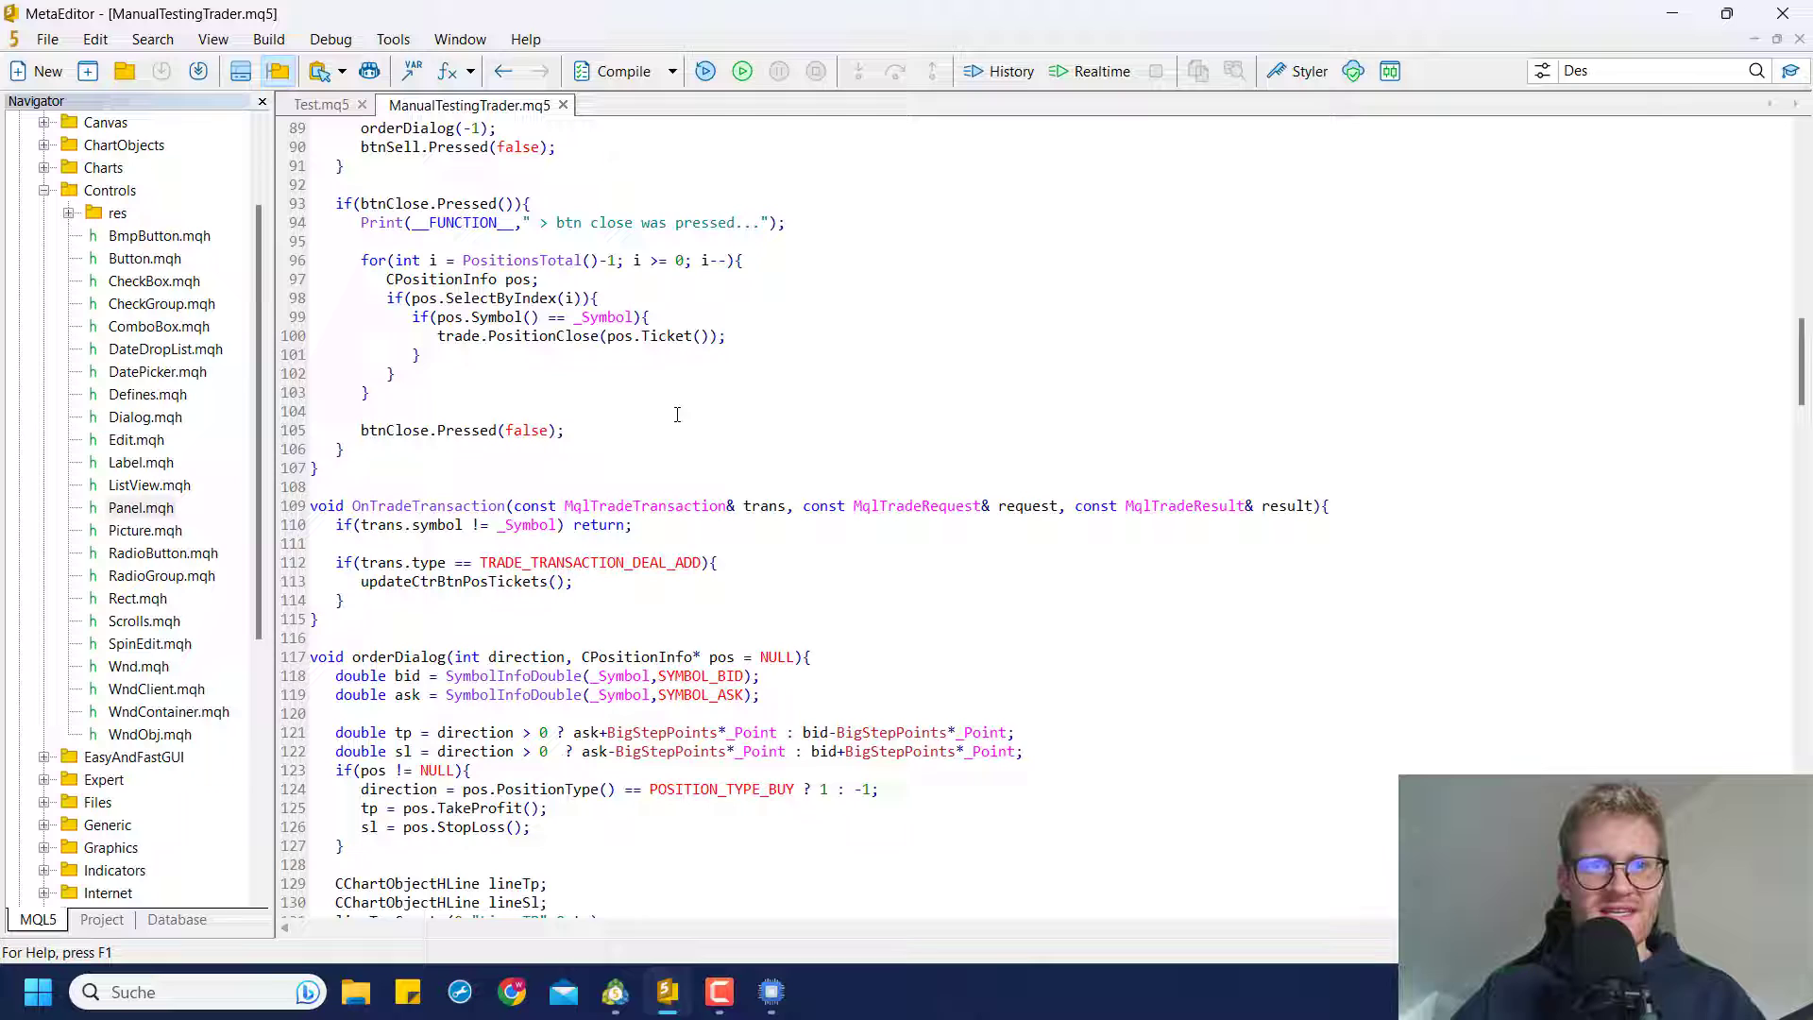
pyautogui.scroll(13, 677, 413)
pyautogui.scroll(4, 677, 413)
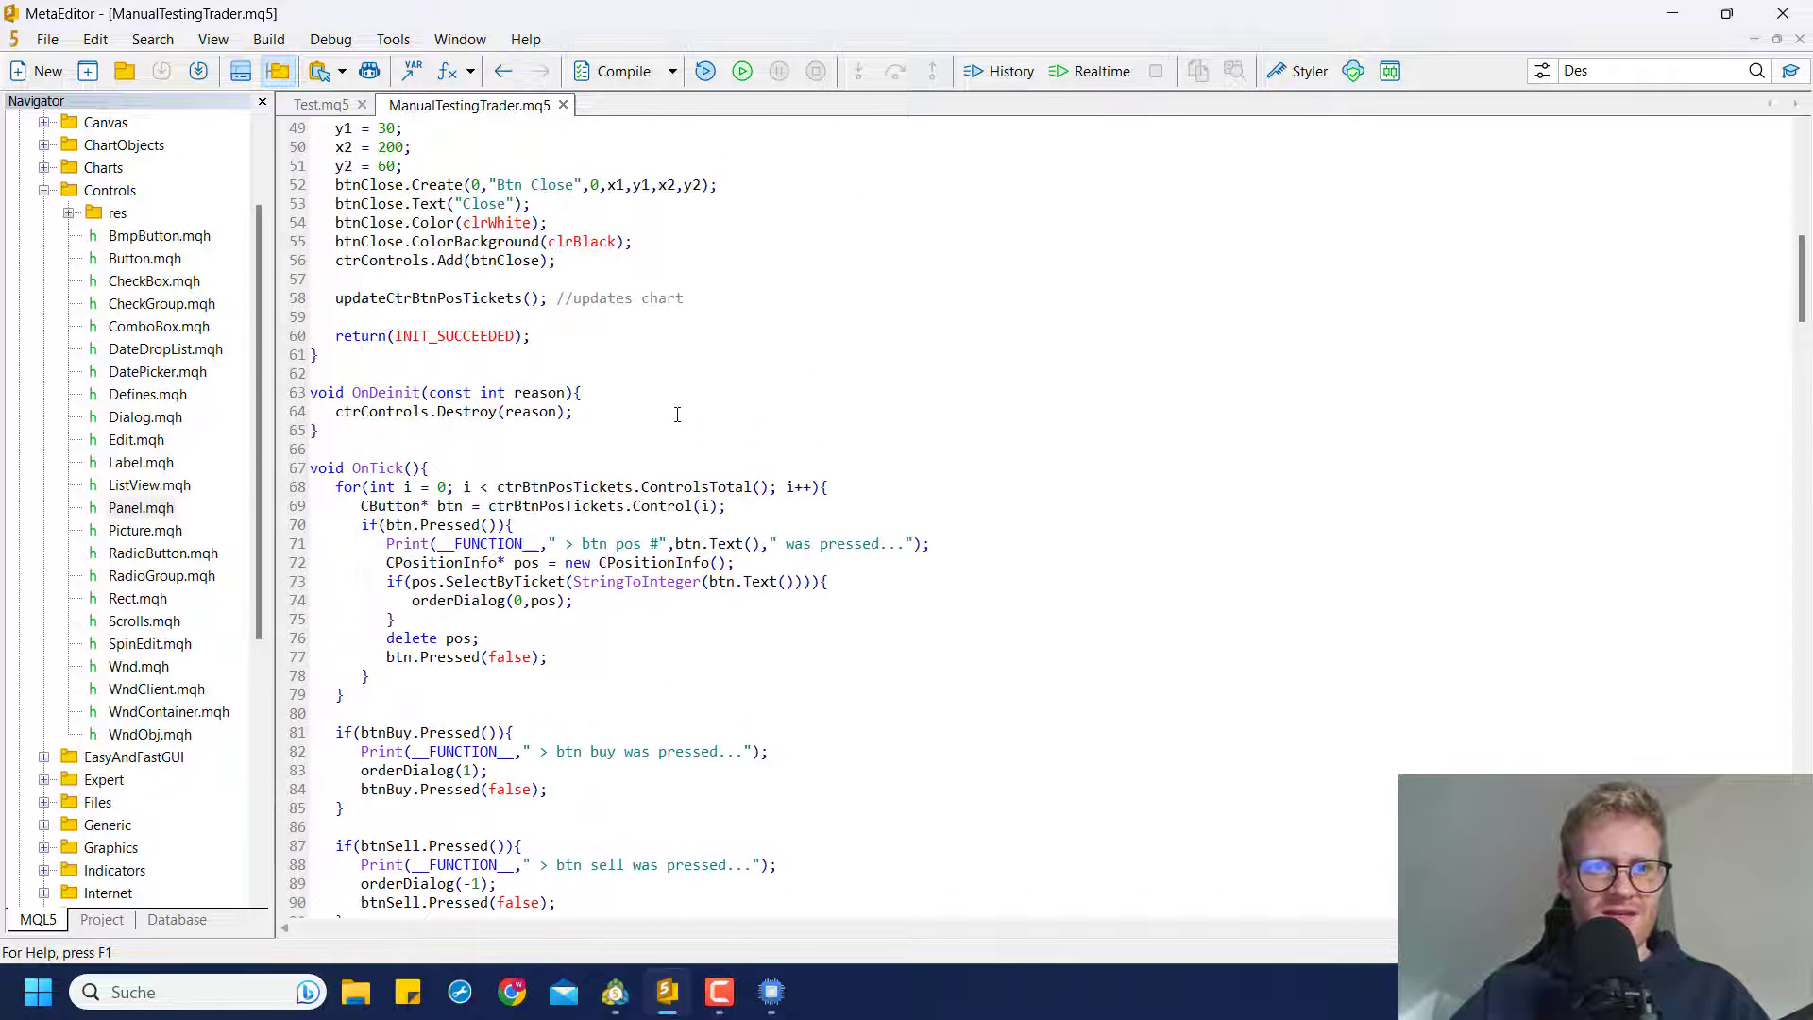
pyautogui.scroll(-4, 677, 414)
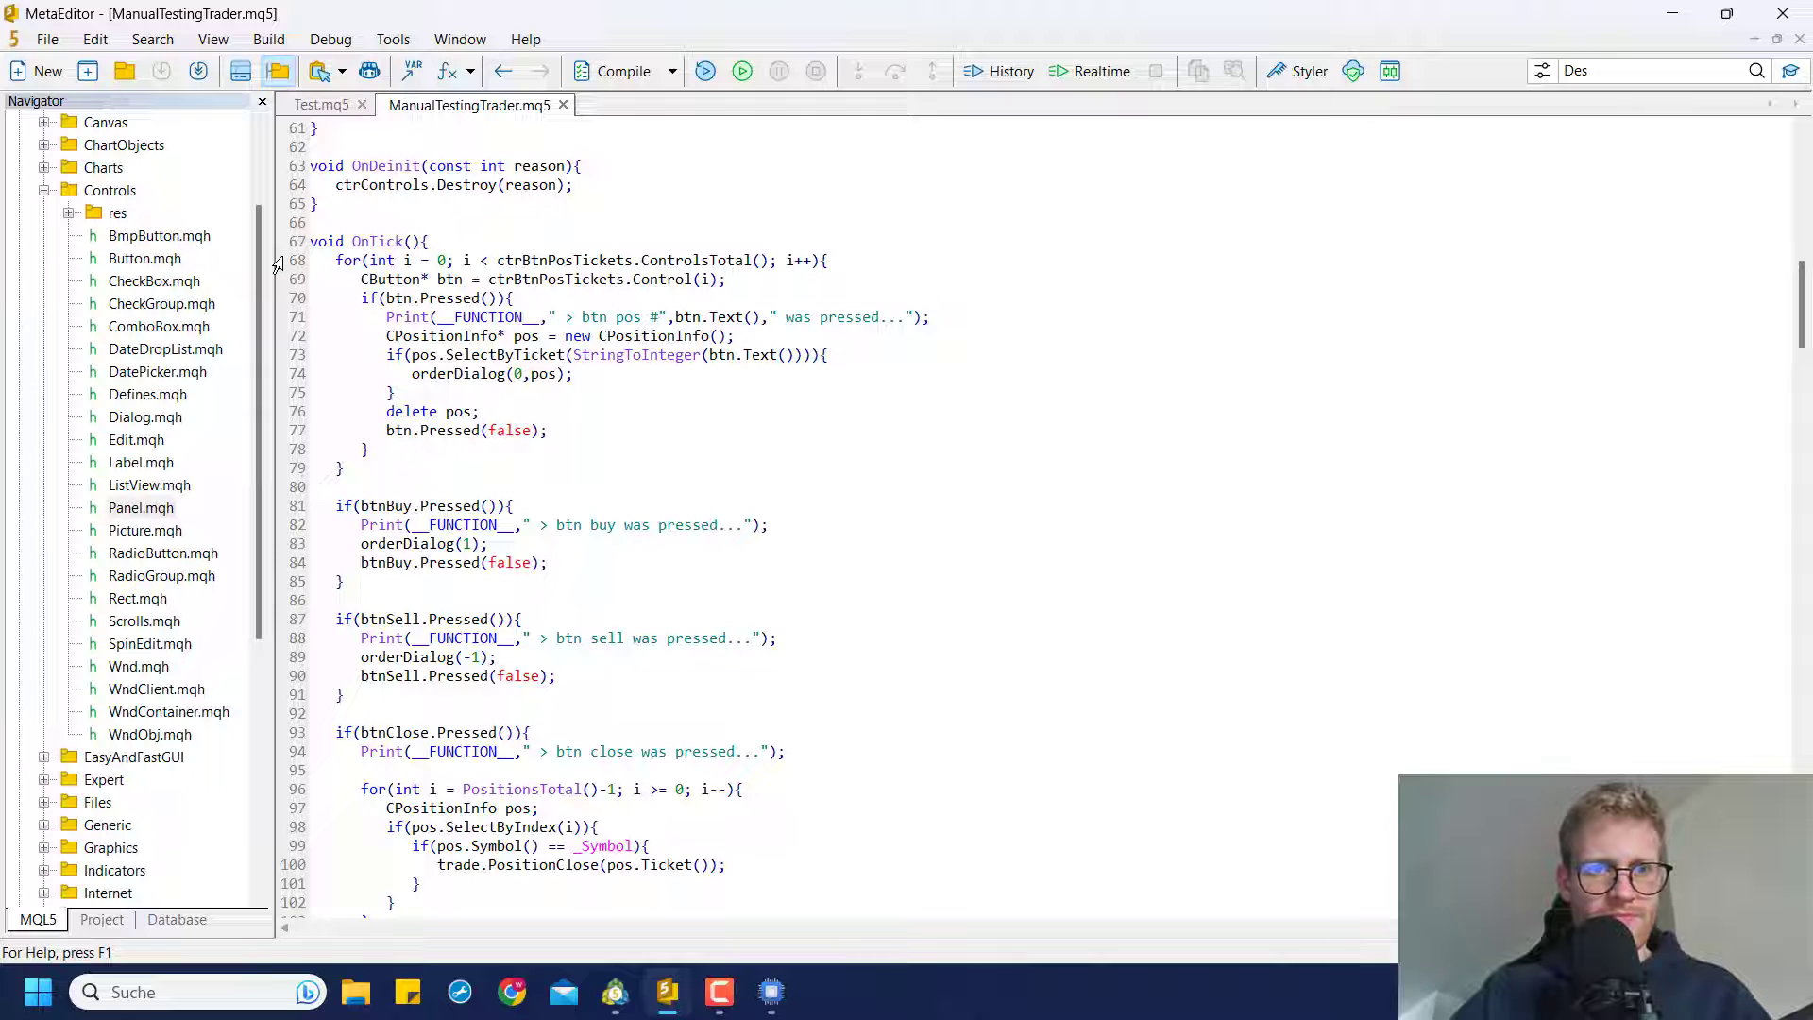
# - Jump to the orderDialog function definition with Alt+G and view its event loop
pyautogui.click(470, 373)
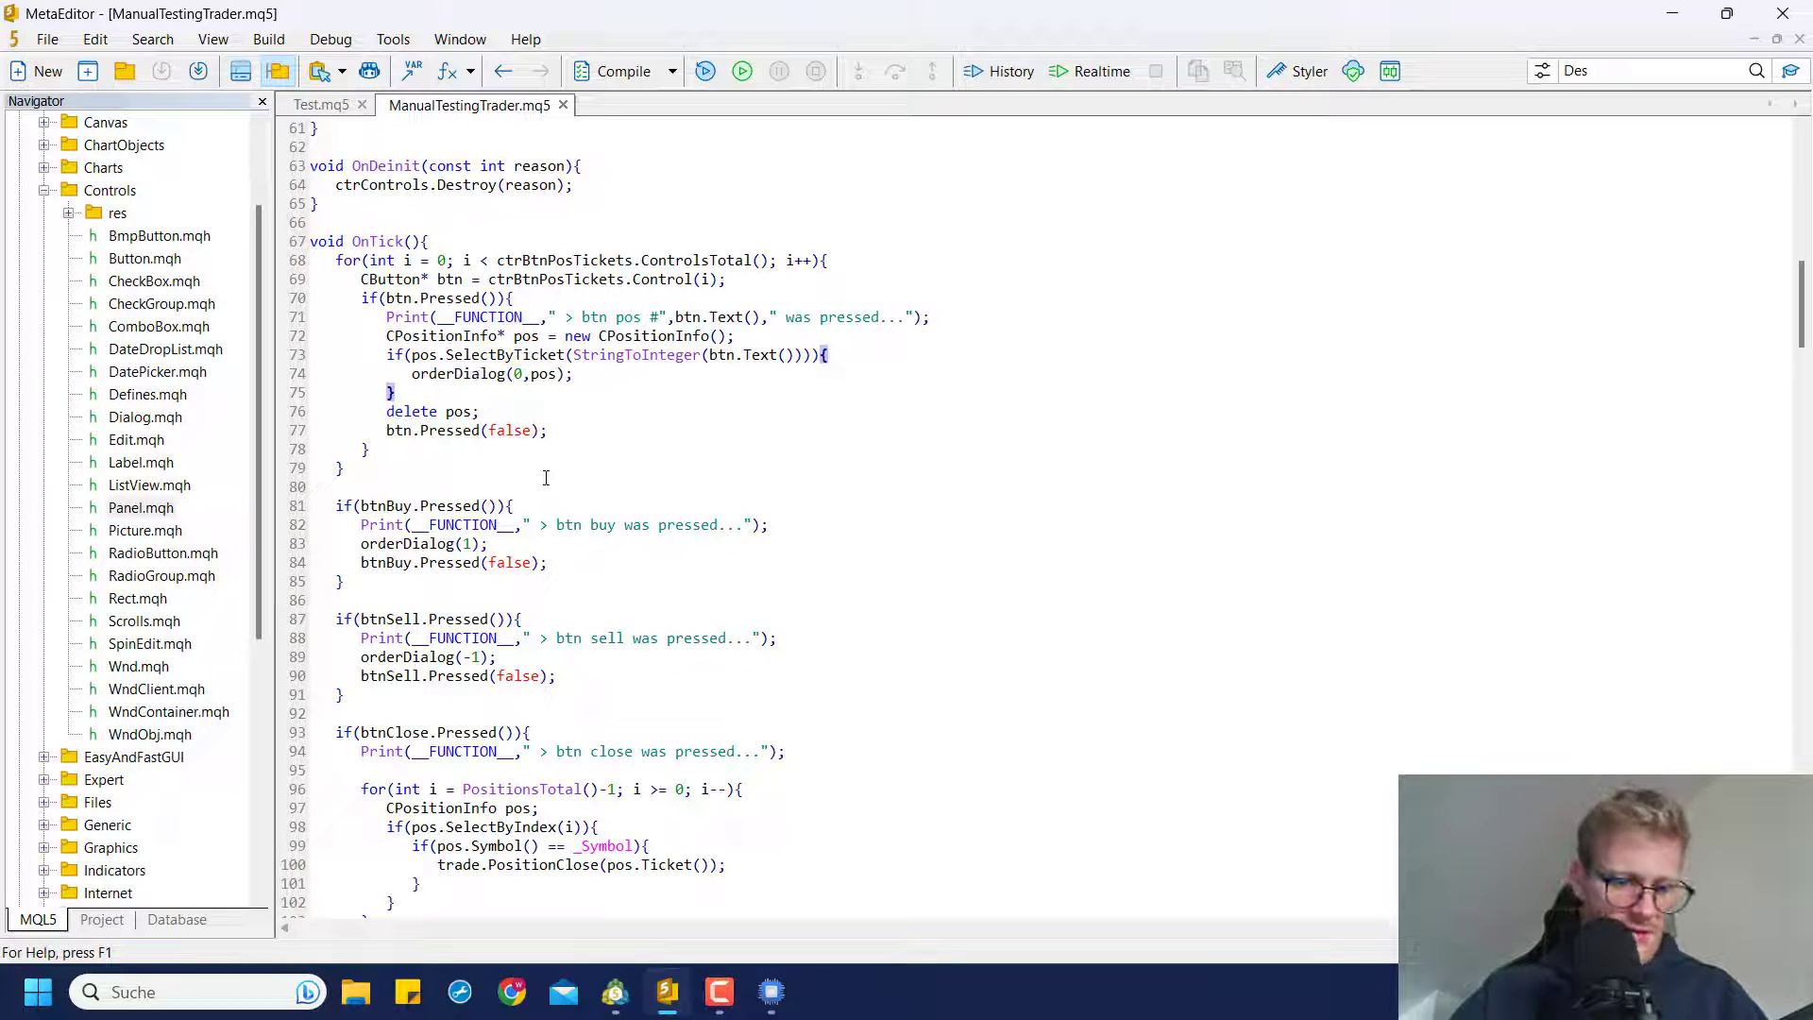
pyautogui.hotkey('alt', 'g')
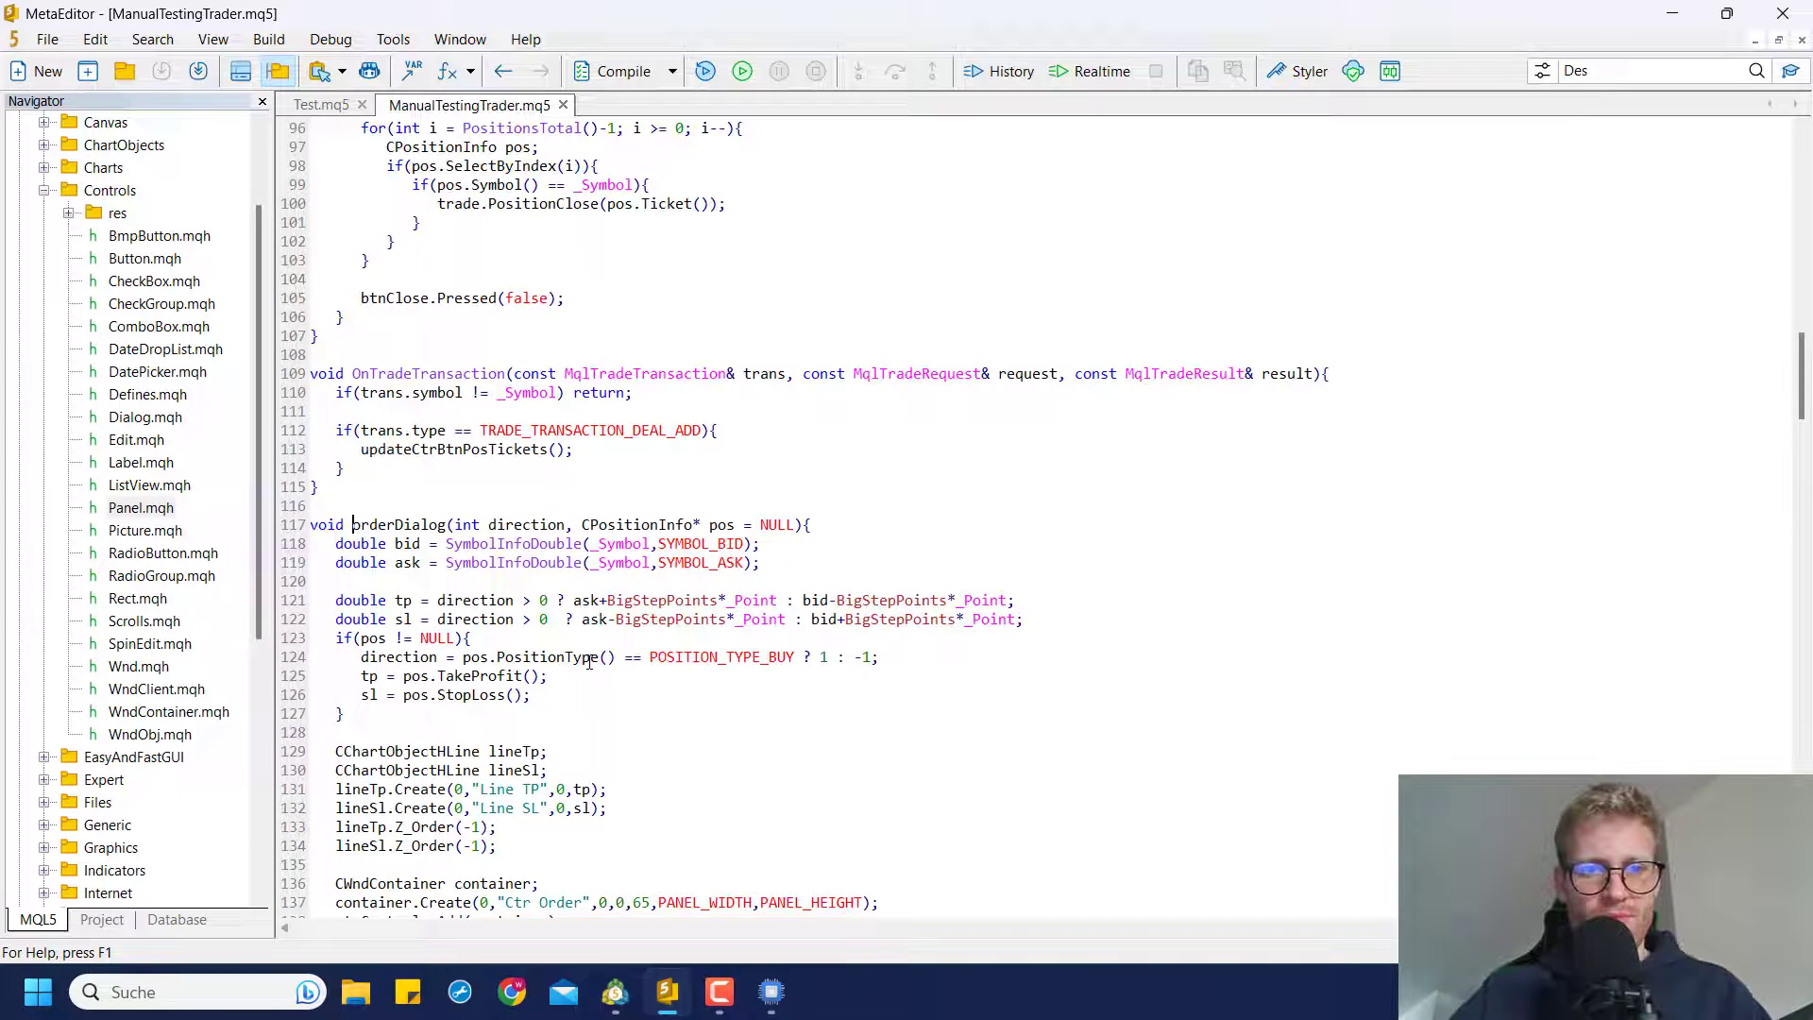
pyautogui.scroll(-18, 567, 661)
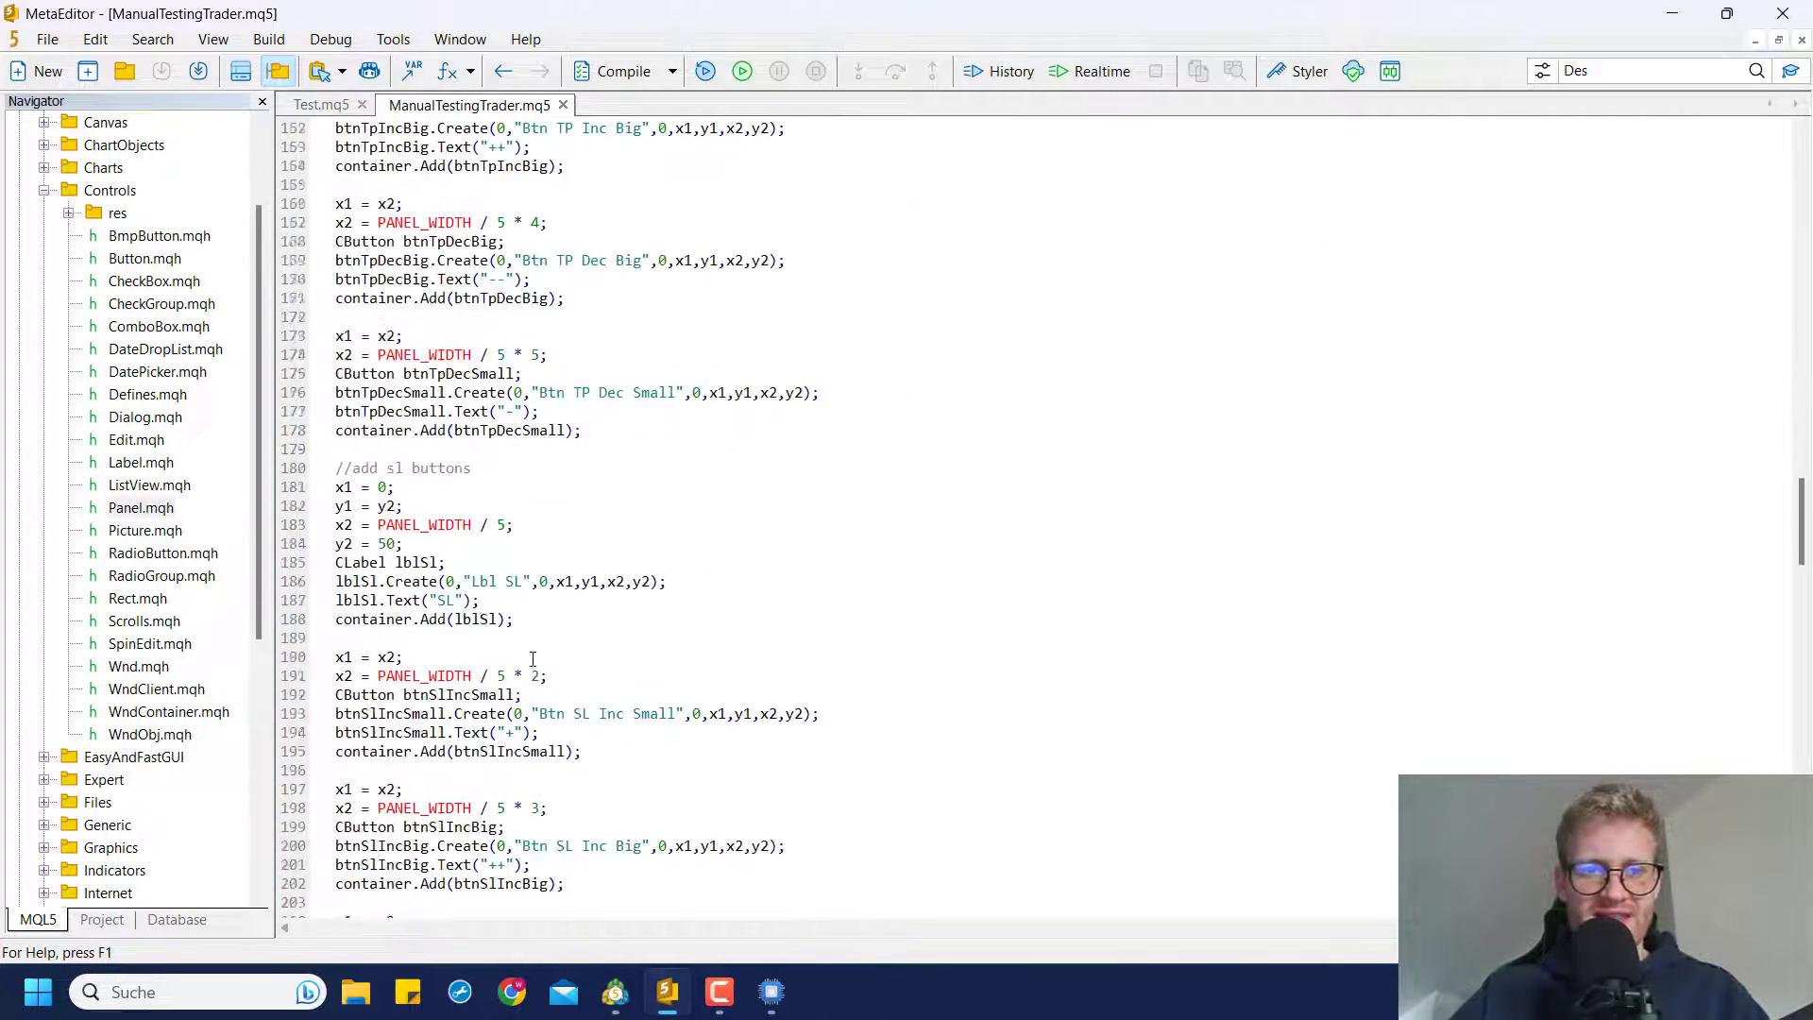
pyautogui.scroll(-20, 533, 659)
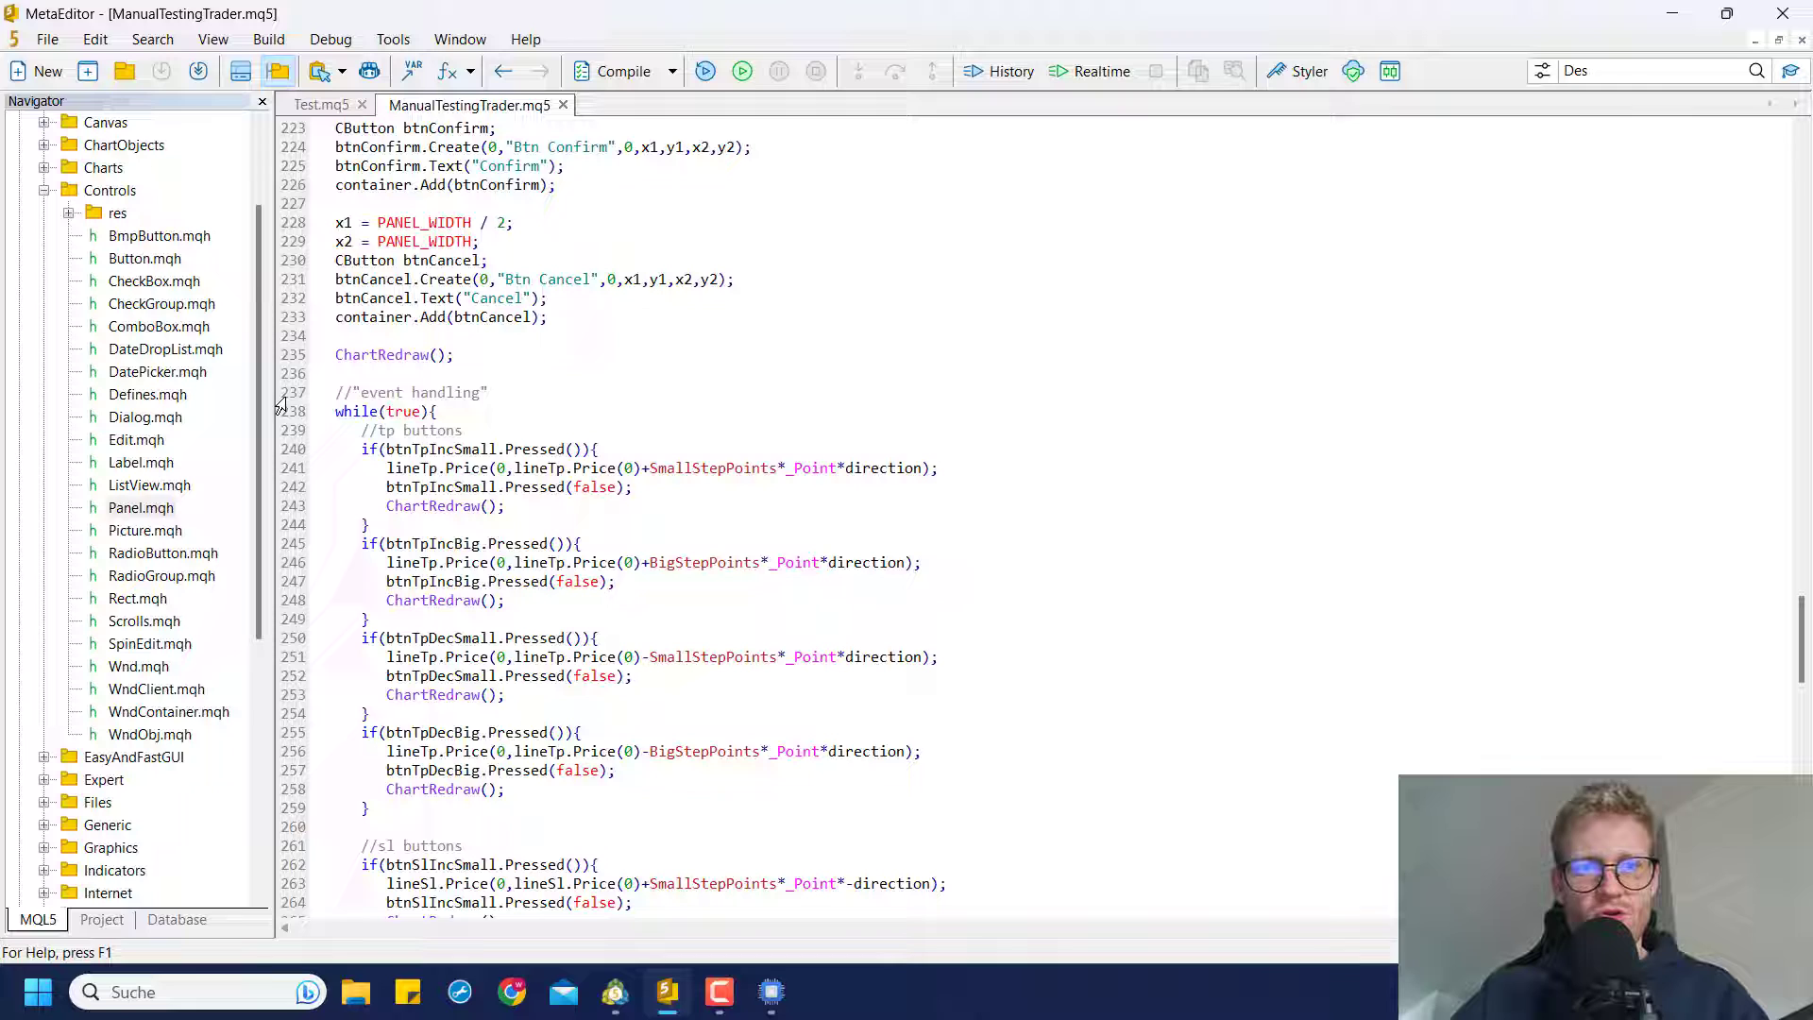
pyautogui.moveTo(284, 394); pyautogui.dragTo(284, 437)
pyautogui.click(407, 416)
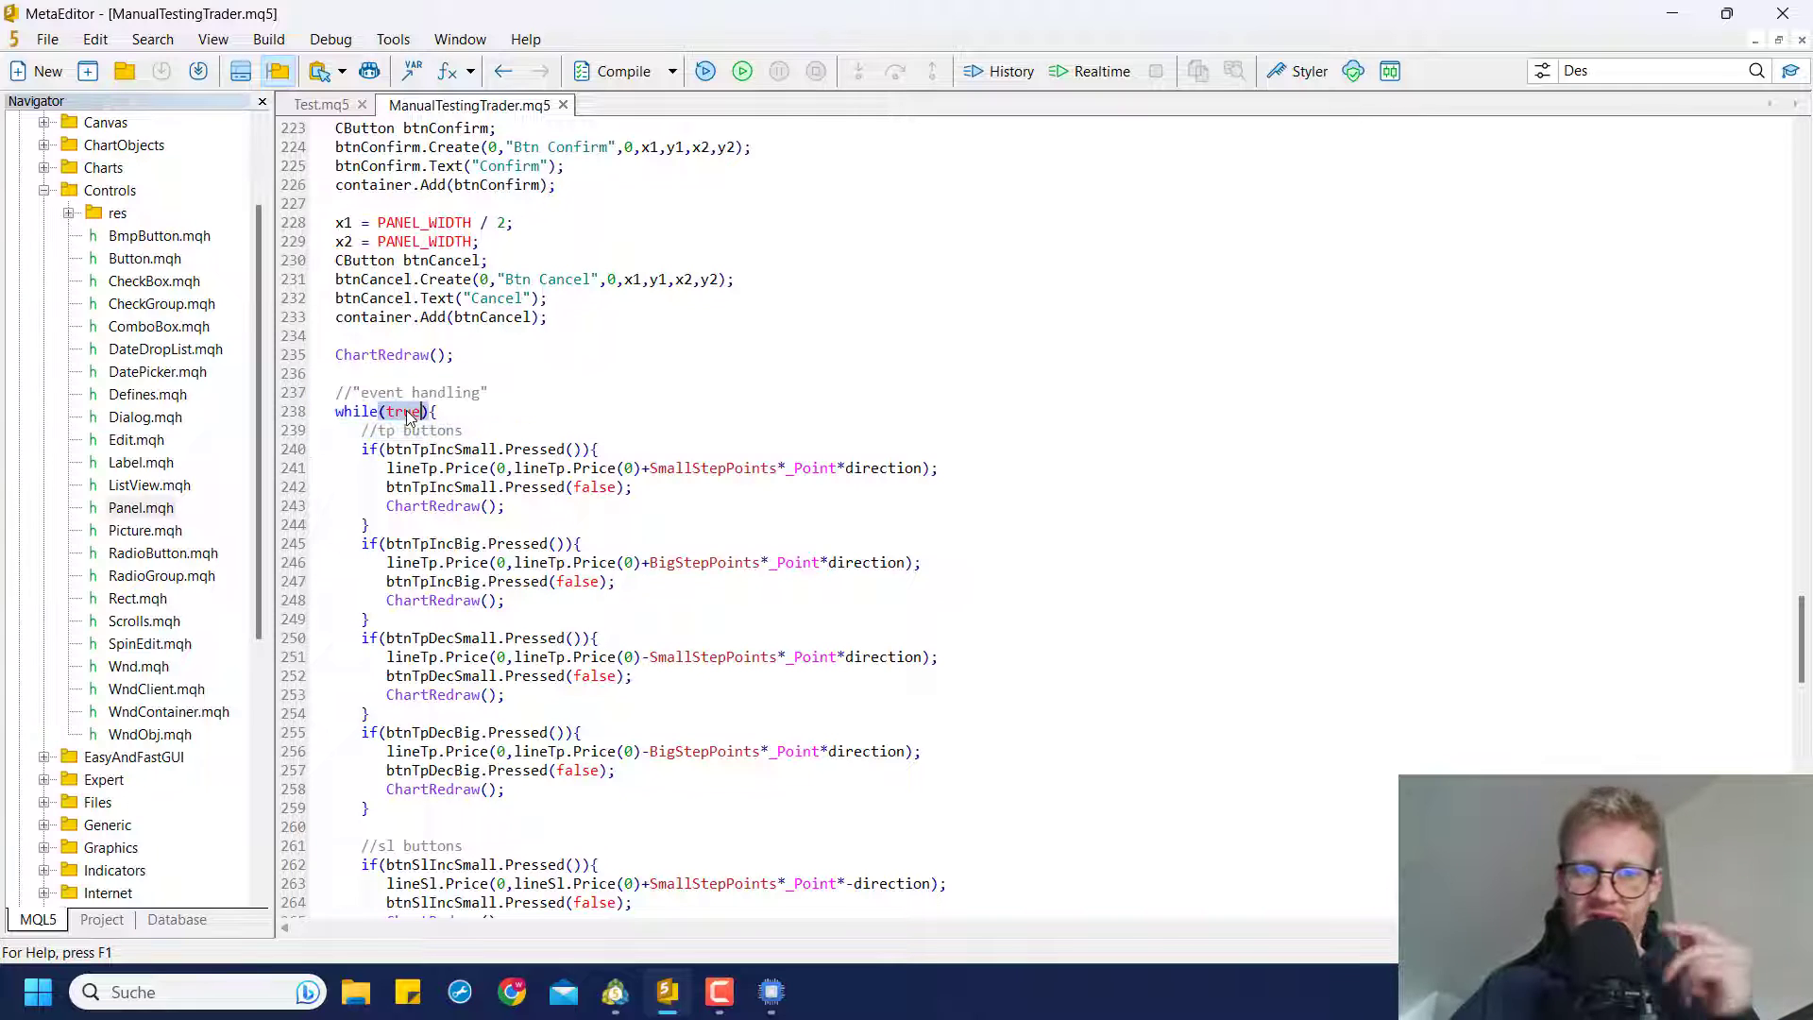
pyautogui.click(293, 415)
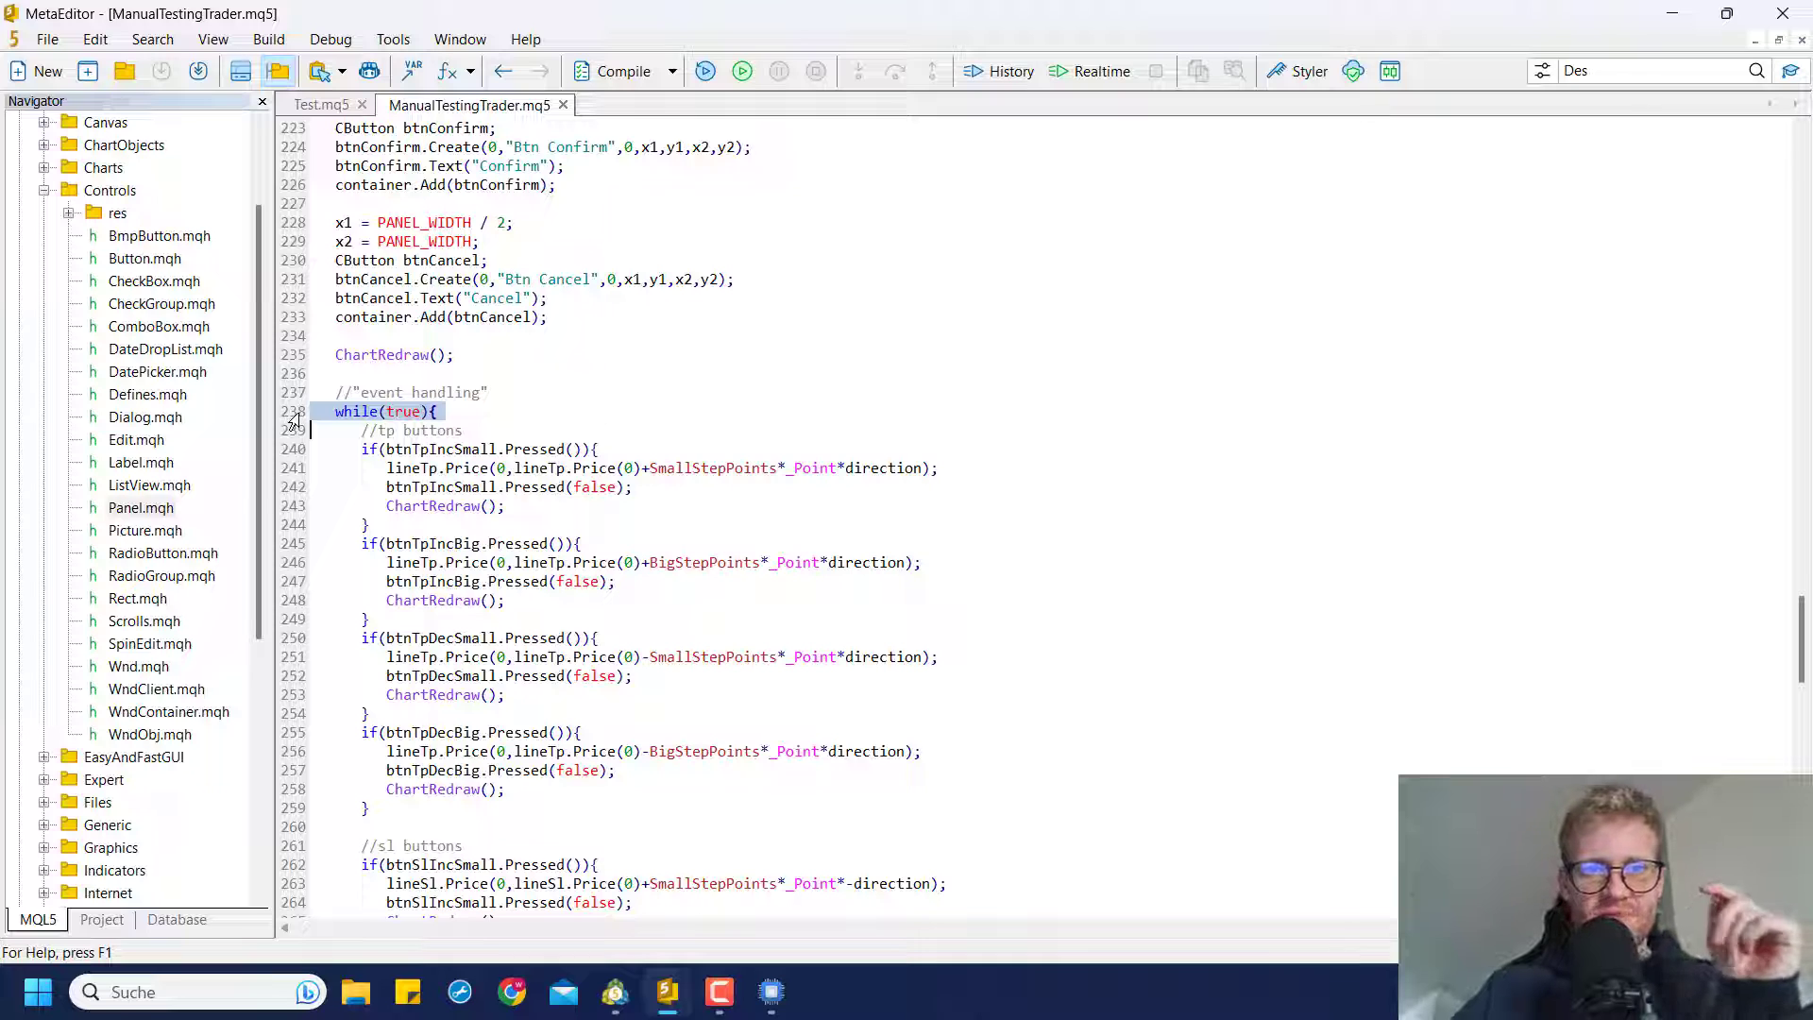
pyautogui.click(43, 190)
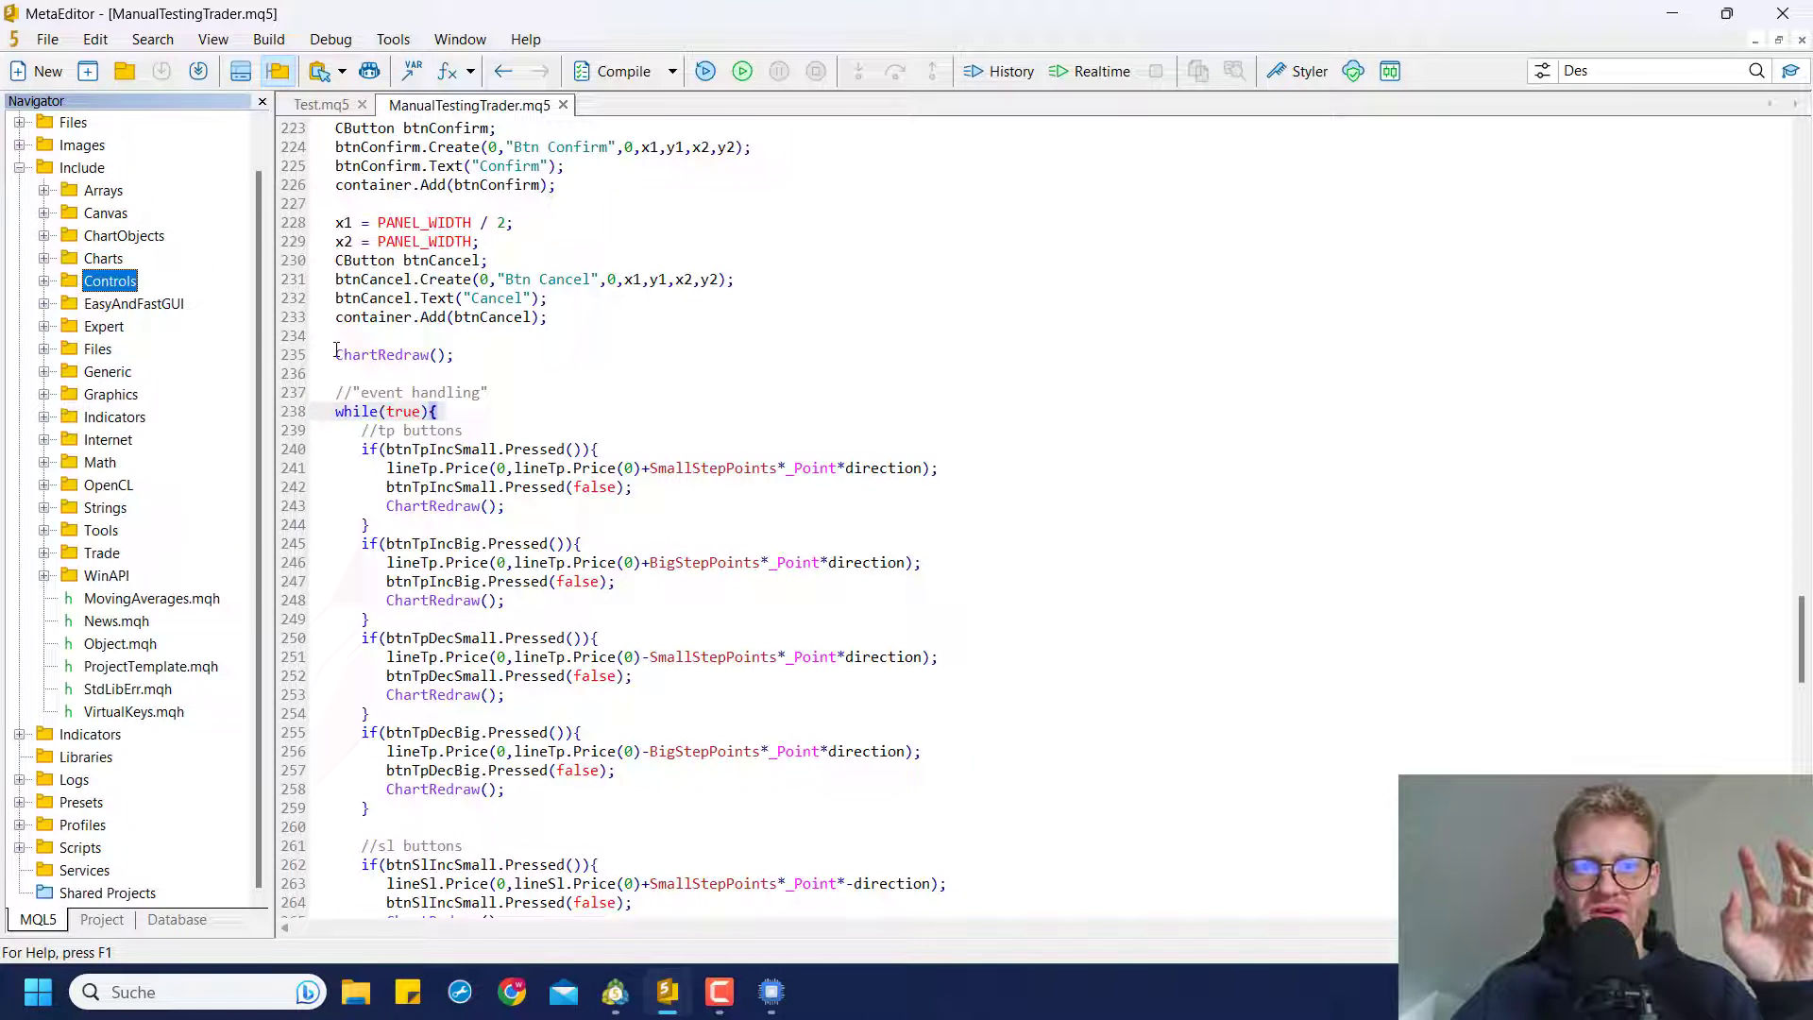
pyautogui.click(456, 376)
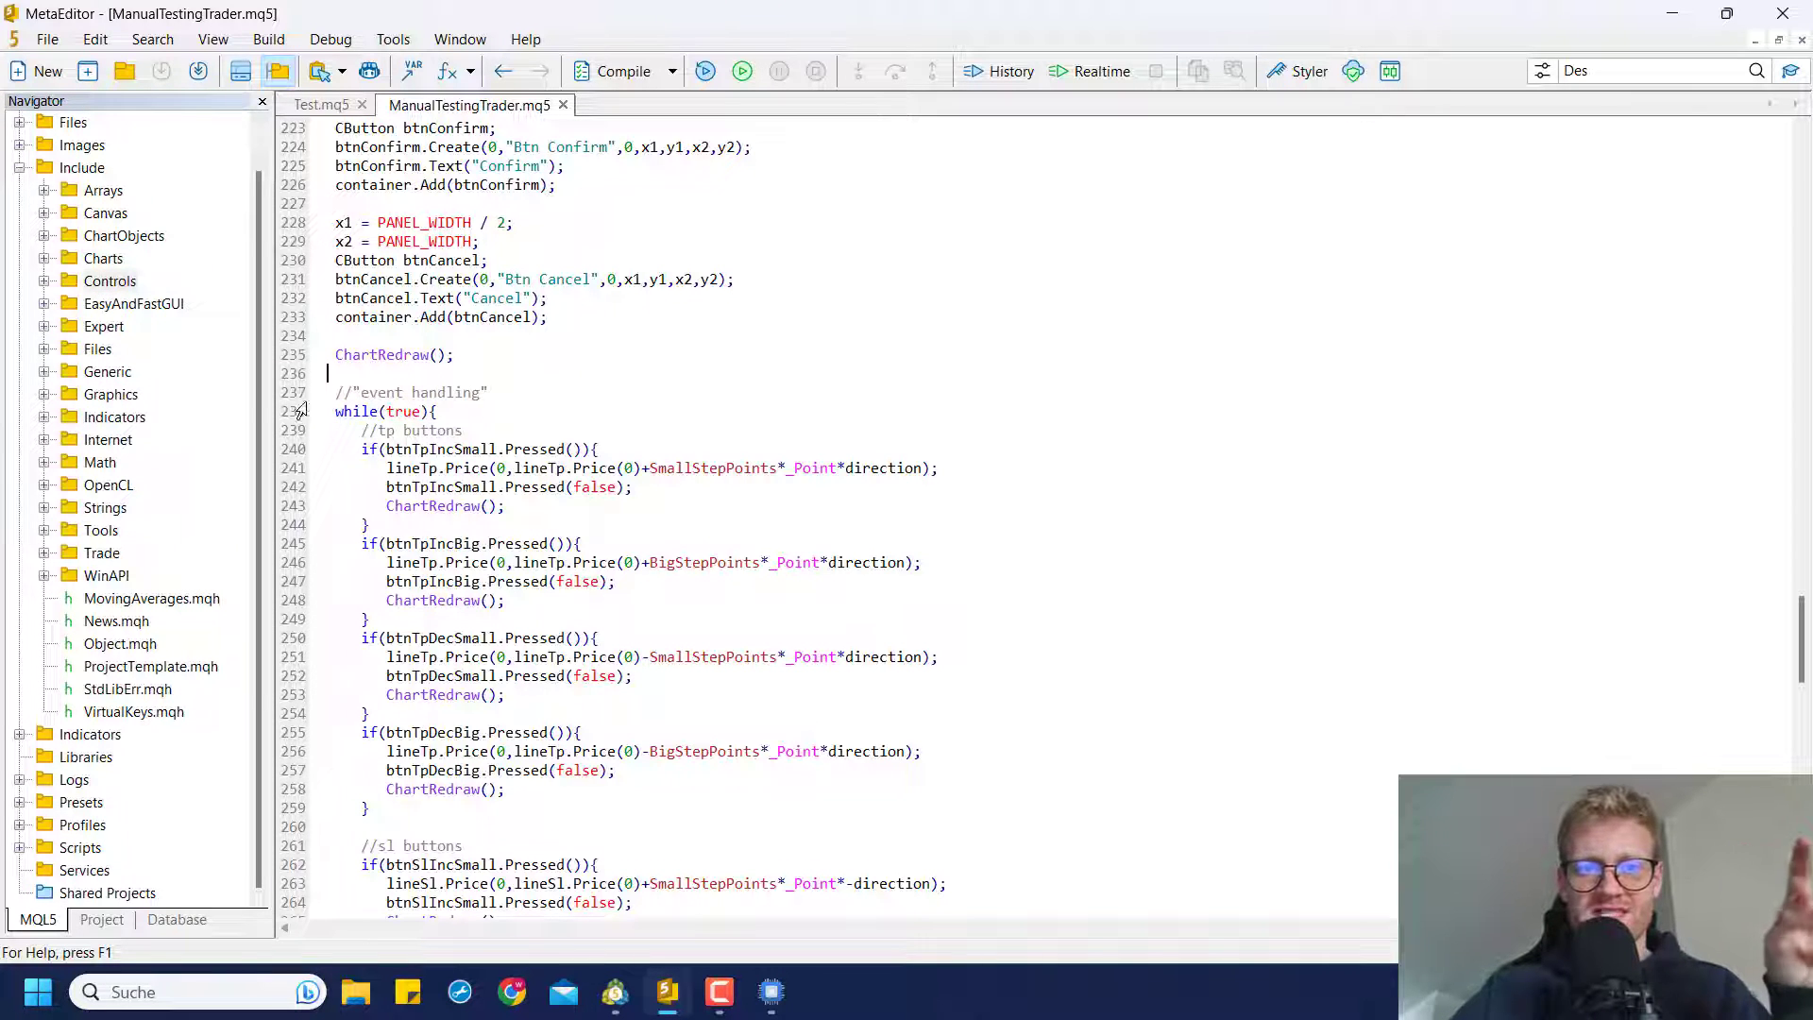
pyautogui.moveTo(321, 392); pyautogui.dragTo(312, 545)
pyautogui.scroll(-3, 526, 518)
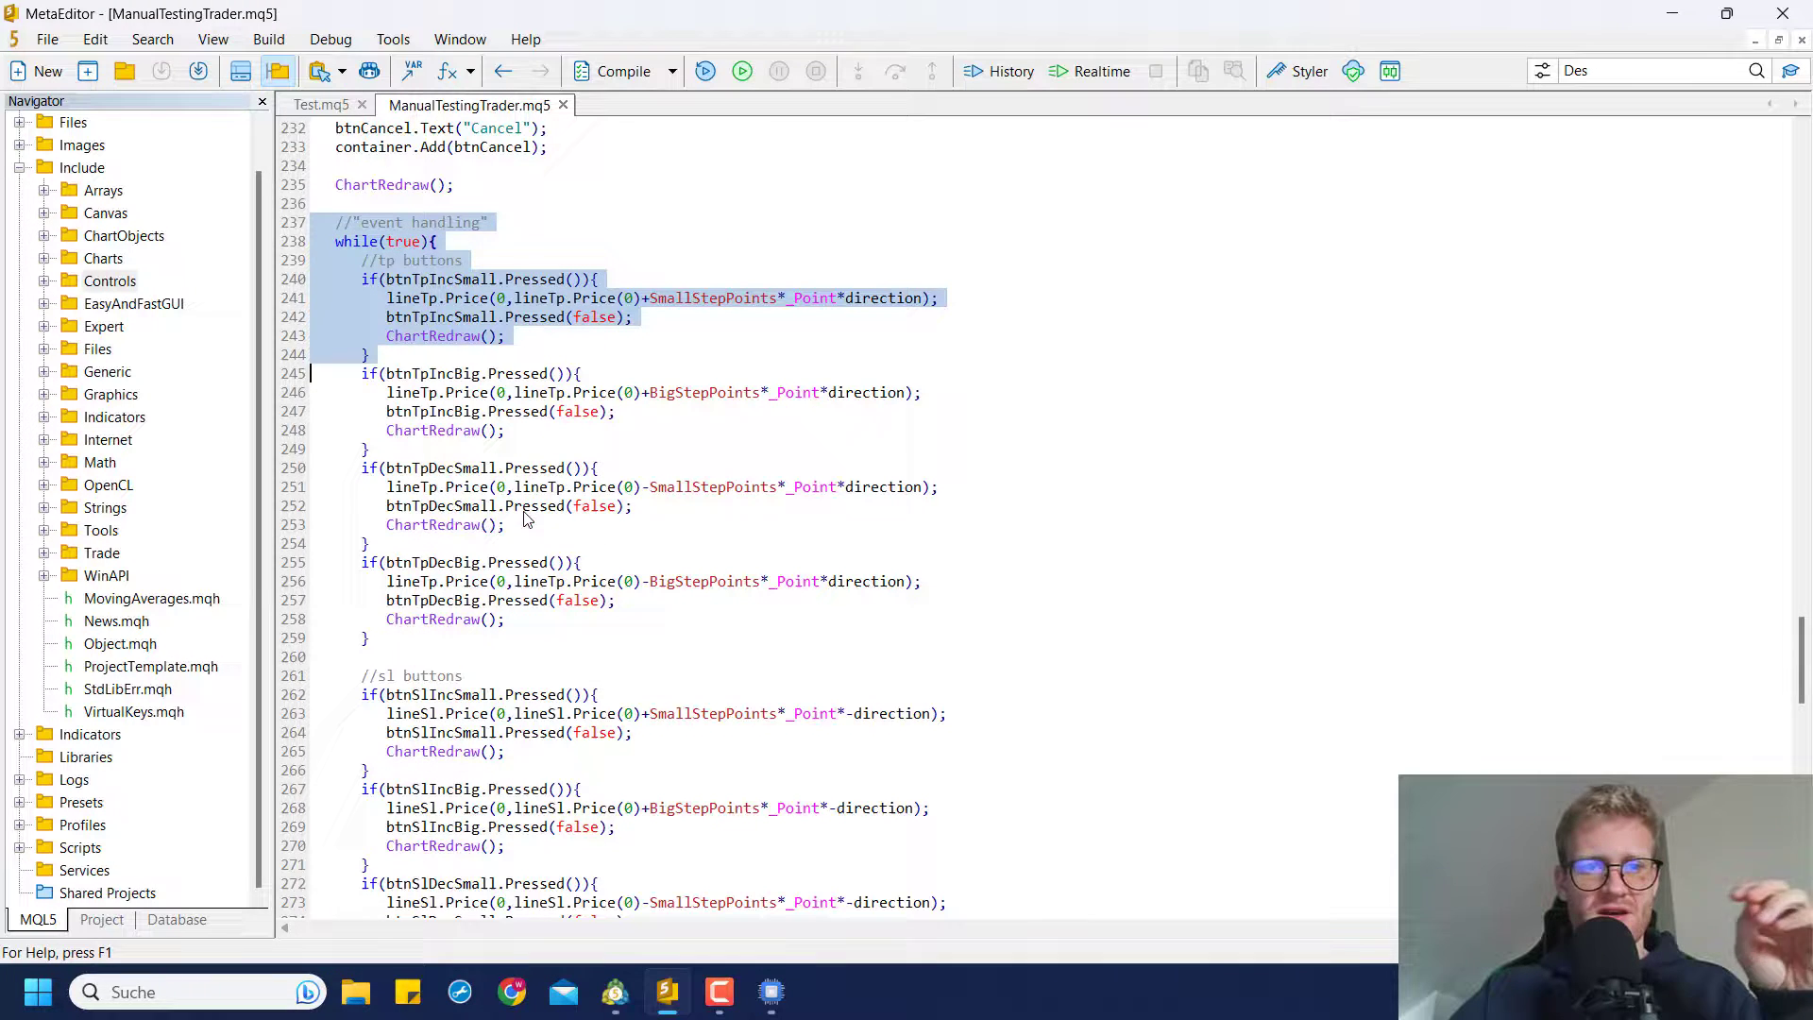
pyautogui.moveTo(316, 224); pyautogui.dragTo(938, 789)
pyautogui.click(626, 789)
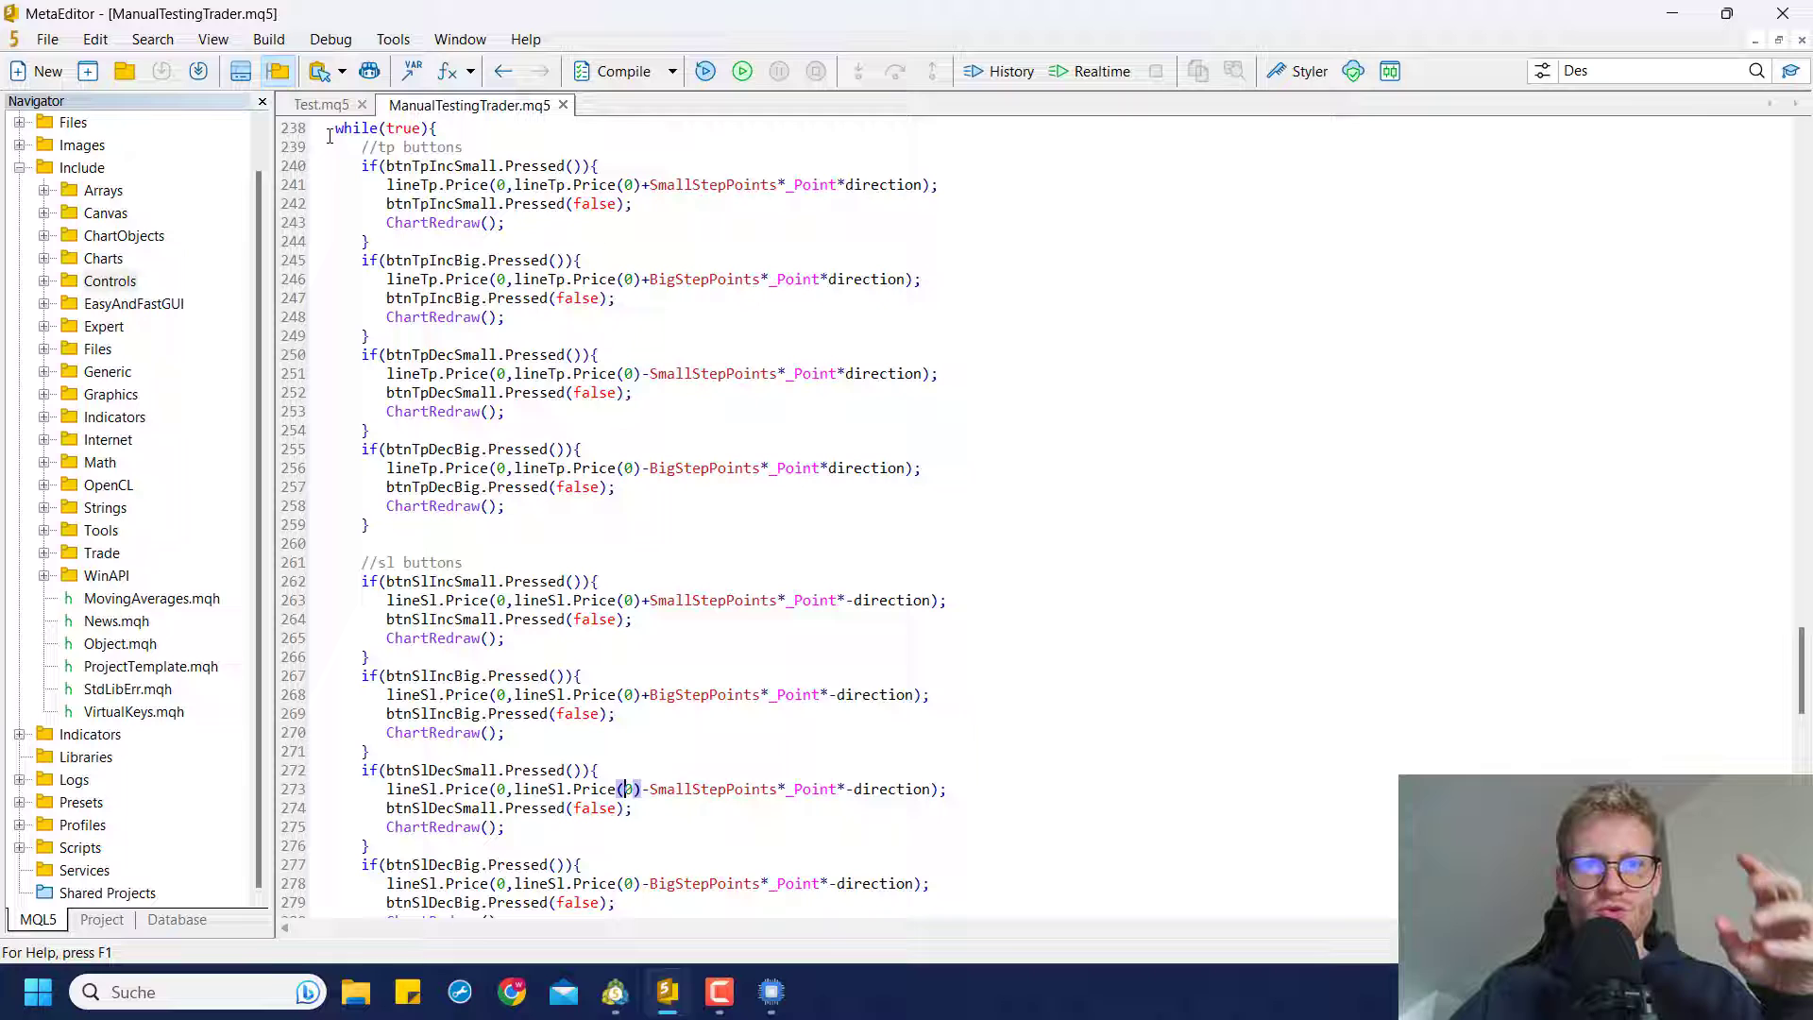
pyautogui.moveTo(290, 168); pyautogui.dragTo(288, 250)
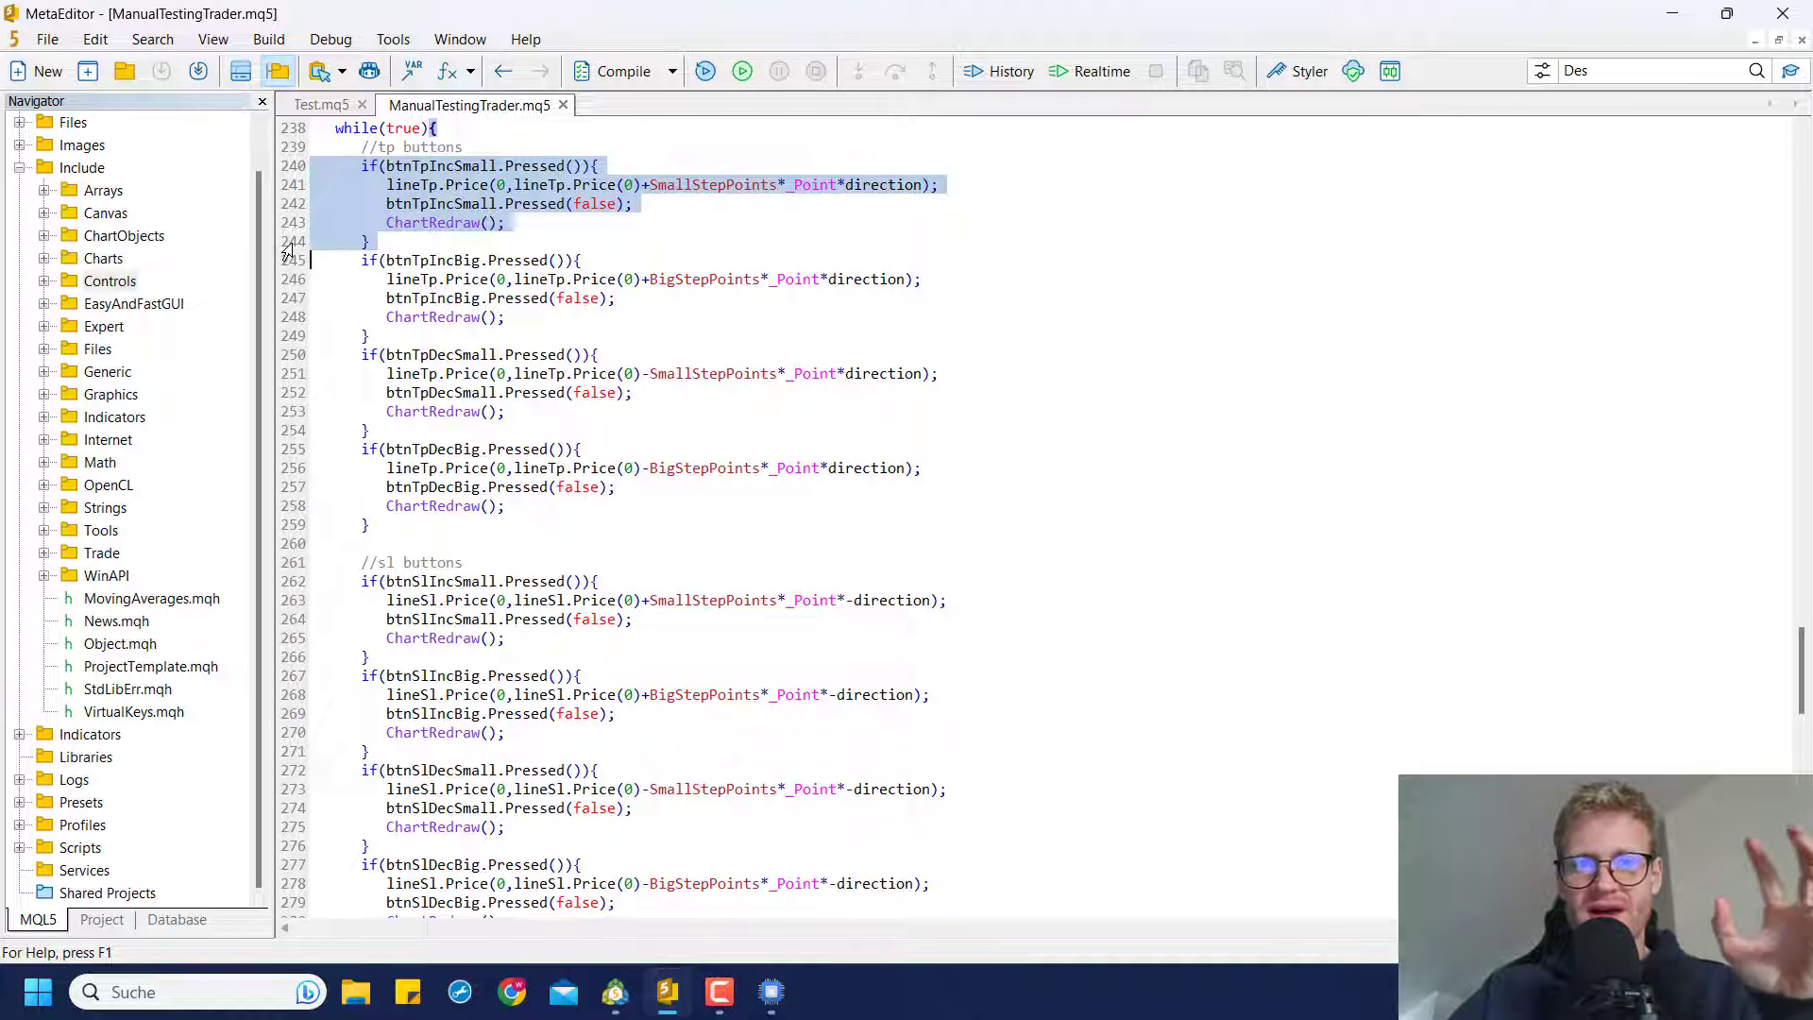
pyautogui.click(724, 206)
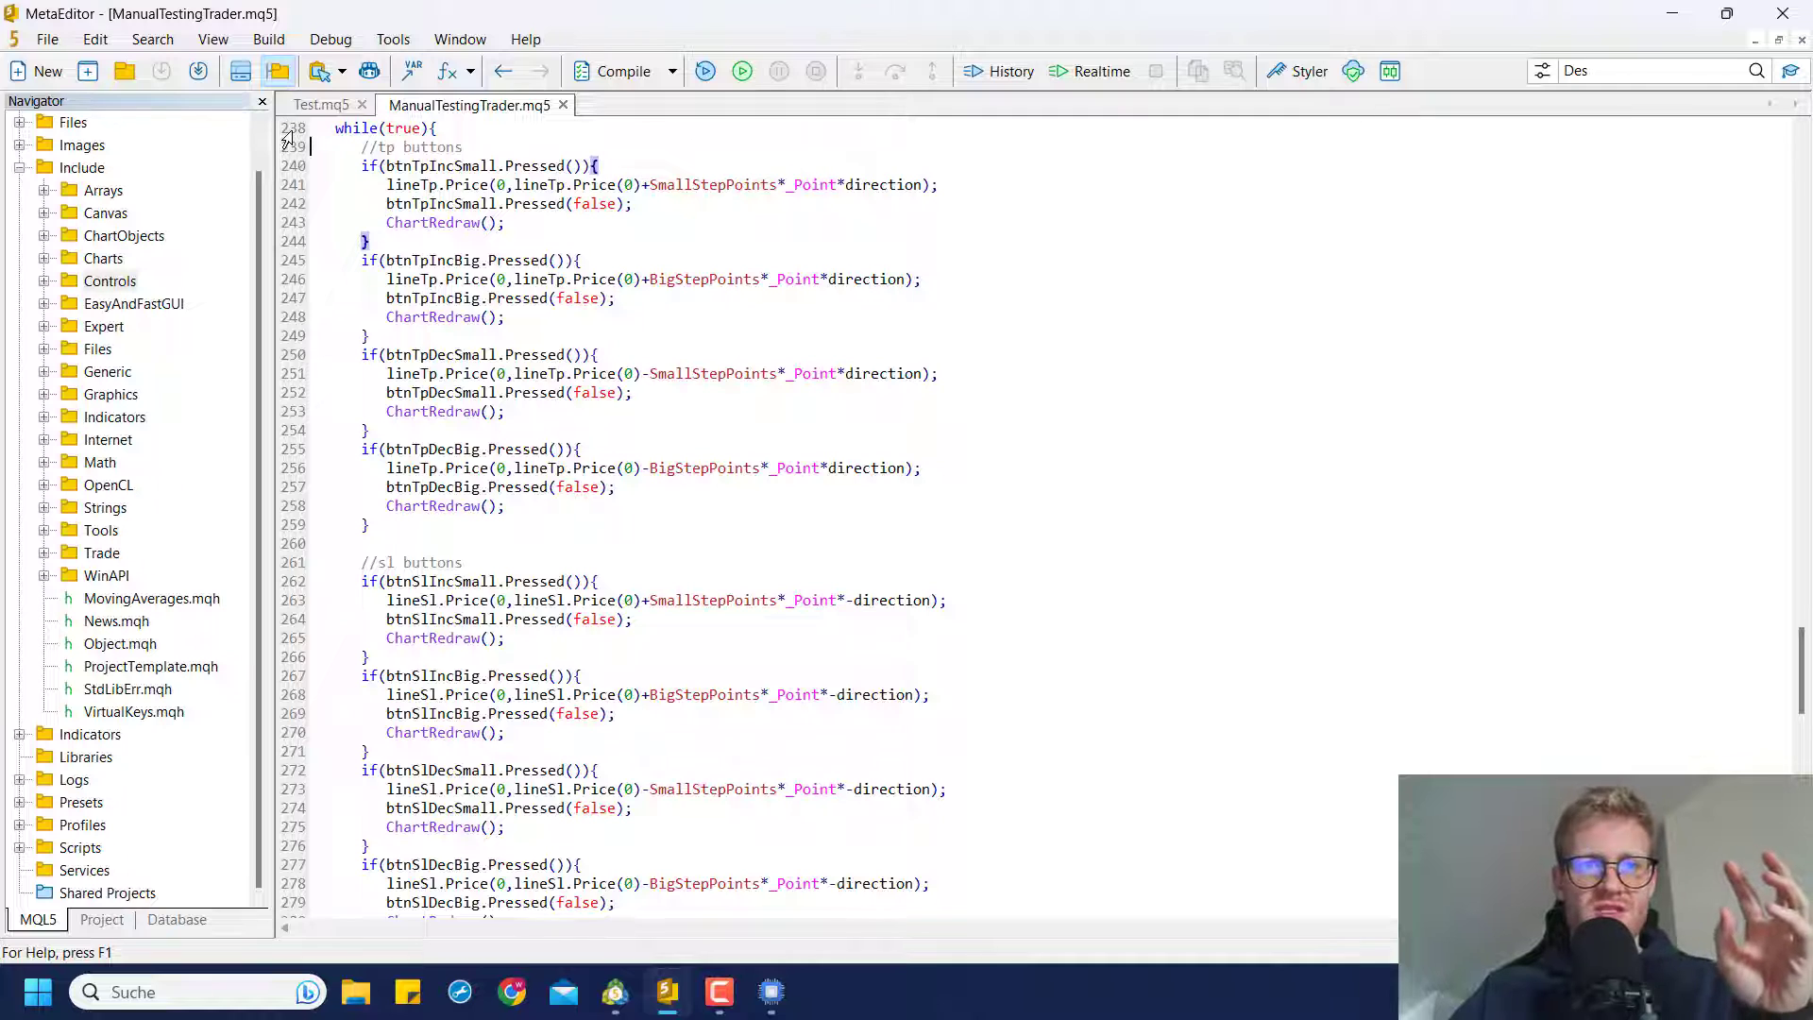
pyautogui.moveTo(288, 129); pyautogui.dragTo(503, 337)
pyautogui.click(502, 338)
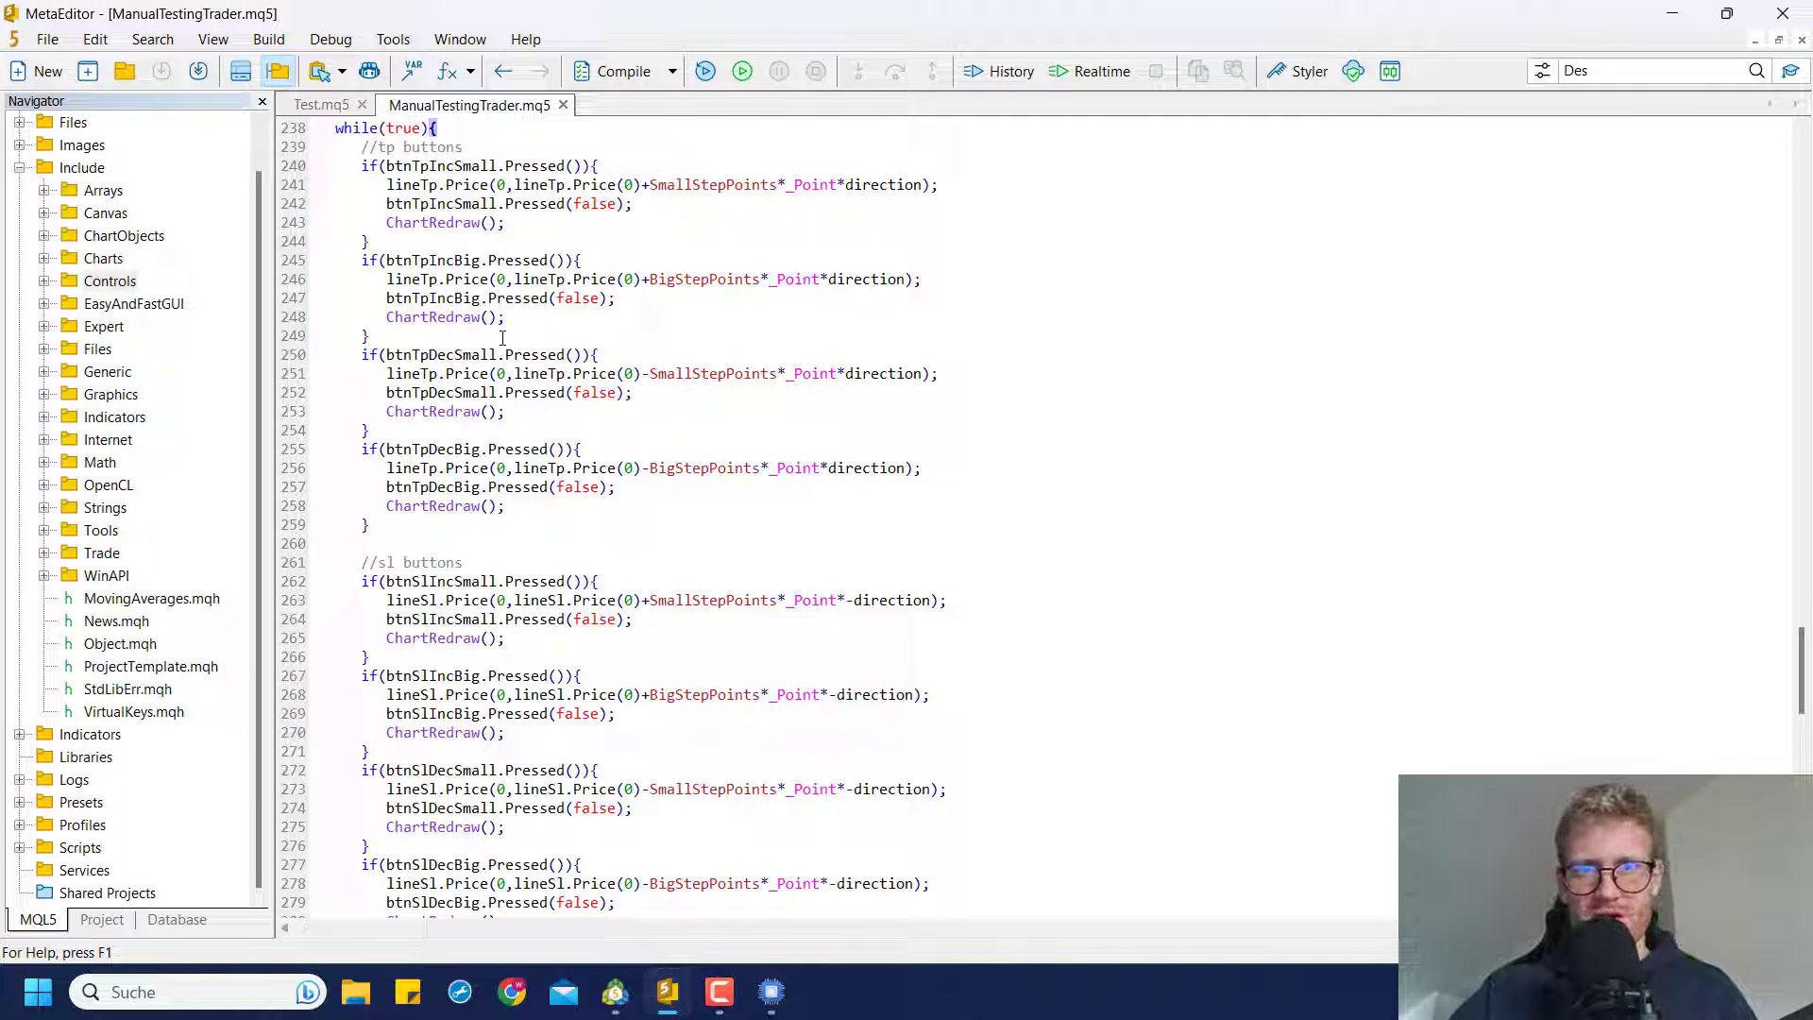
pyautogui.moveTo(502, 337); pyautogui.dragTo(293, 256)
pyautogui.click(284, 266)
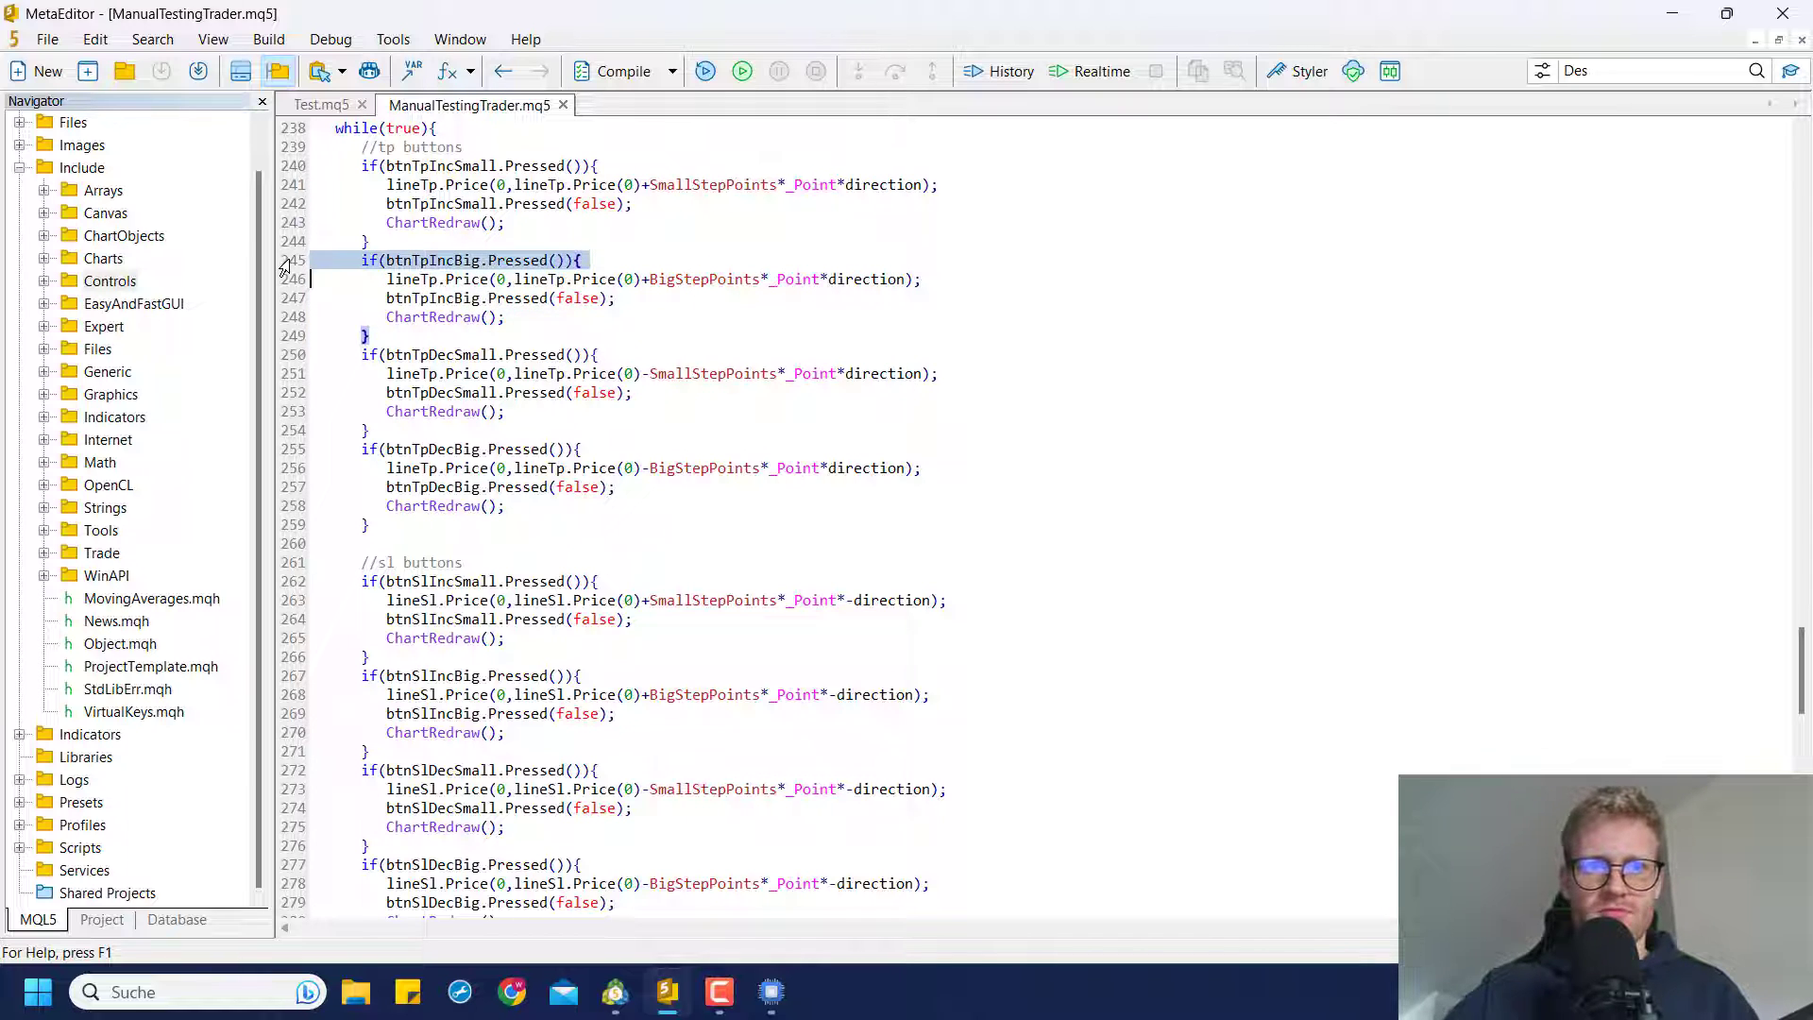
pyautogui.click(467, 328)
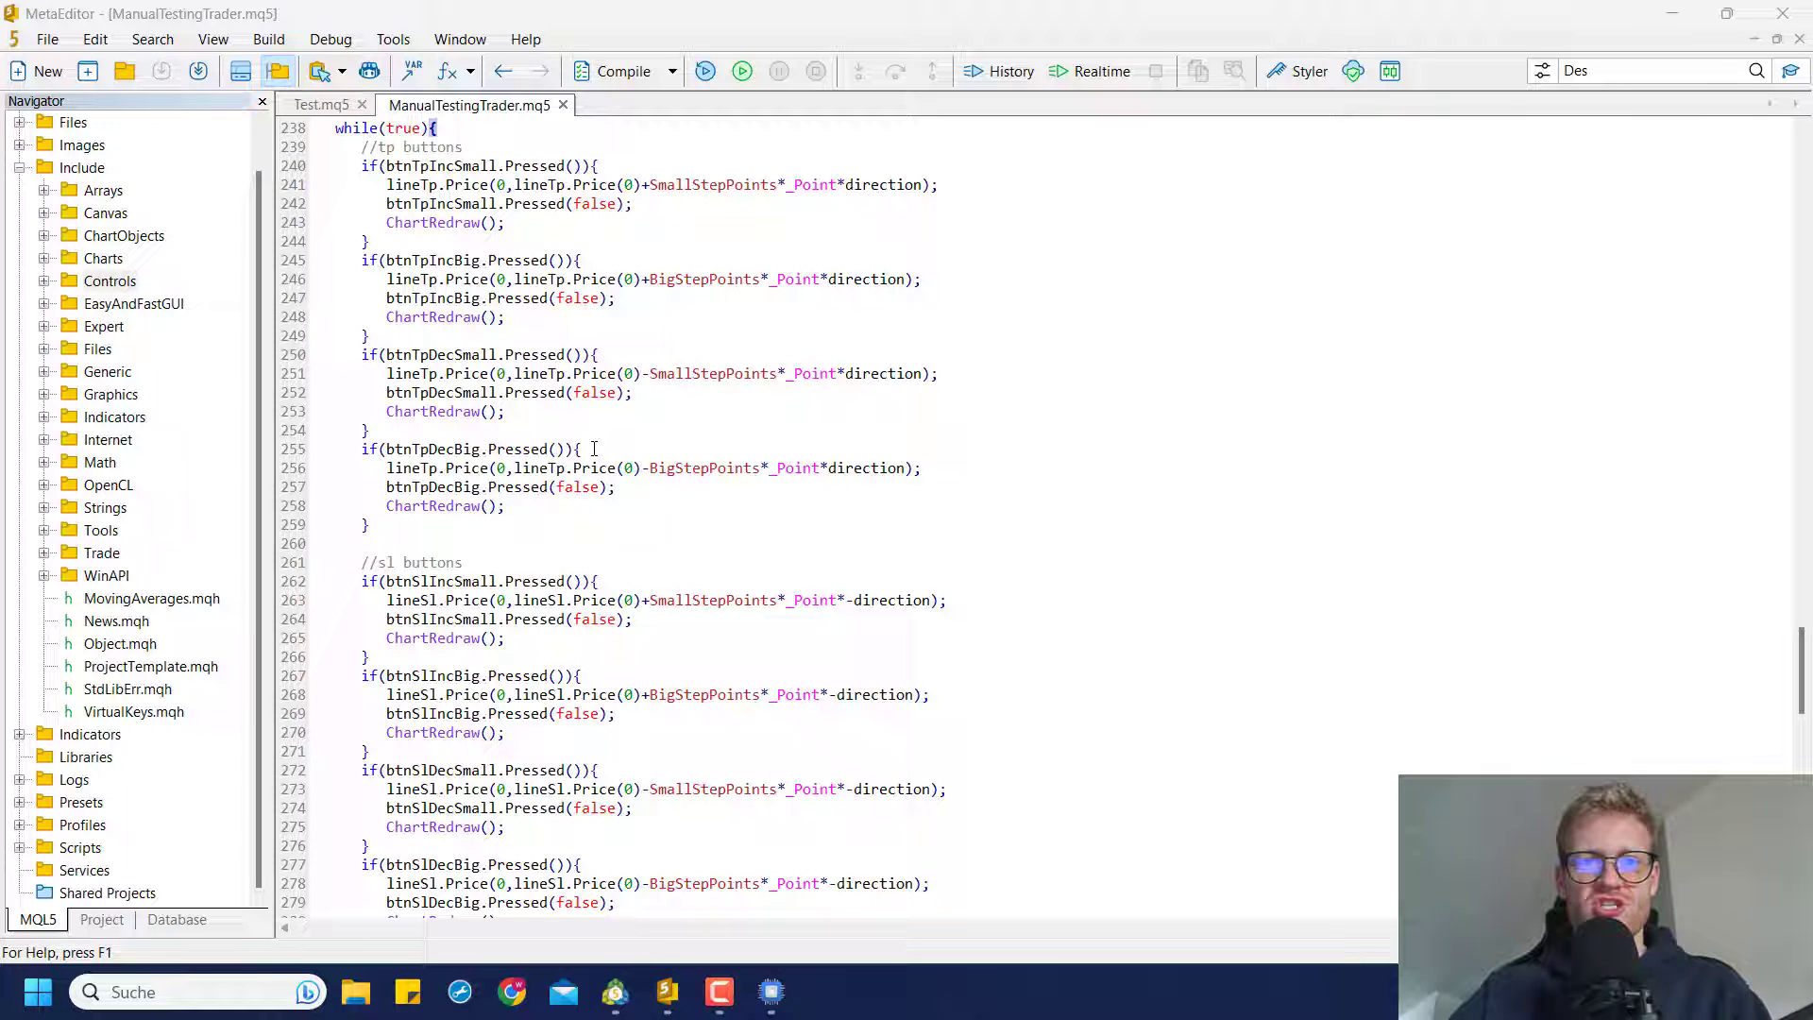
pyautogui.moveTo(298, 140); pyautogui.dragTo(417, 312)
pyautogui.click(502, 250)
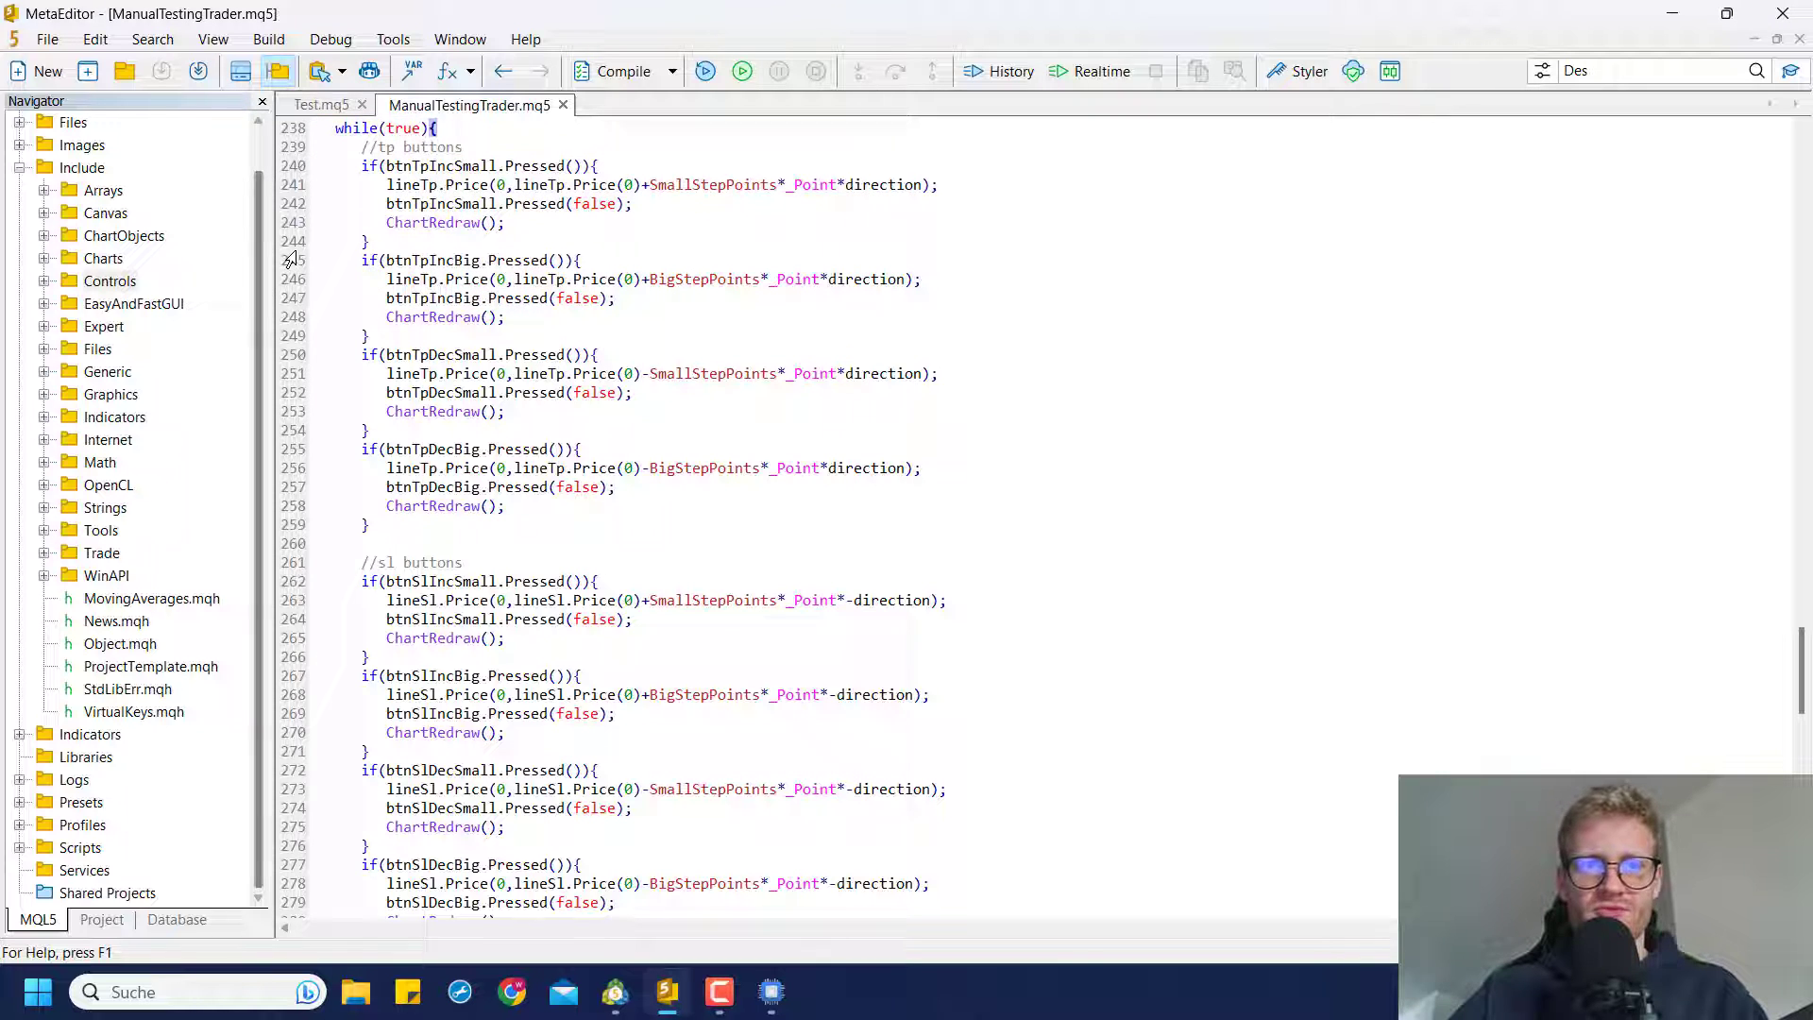
pyautogui.moveTo(288, 263); pyautogui.dragTo(289, 342)
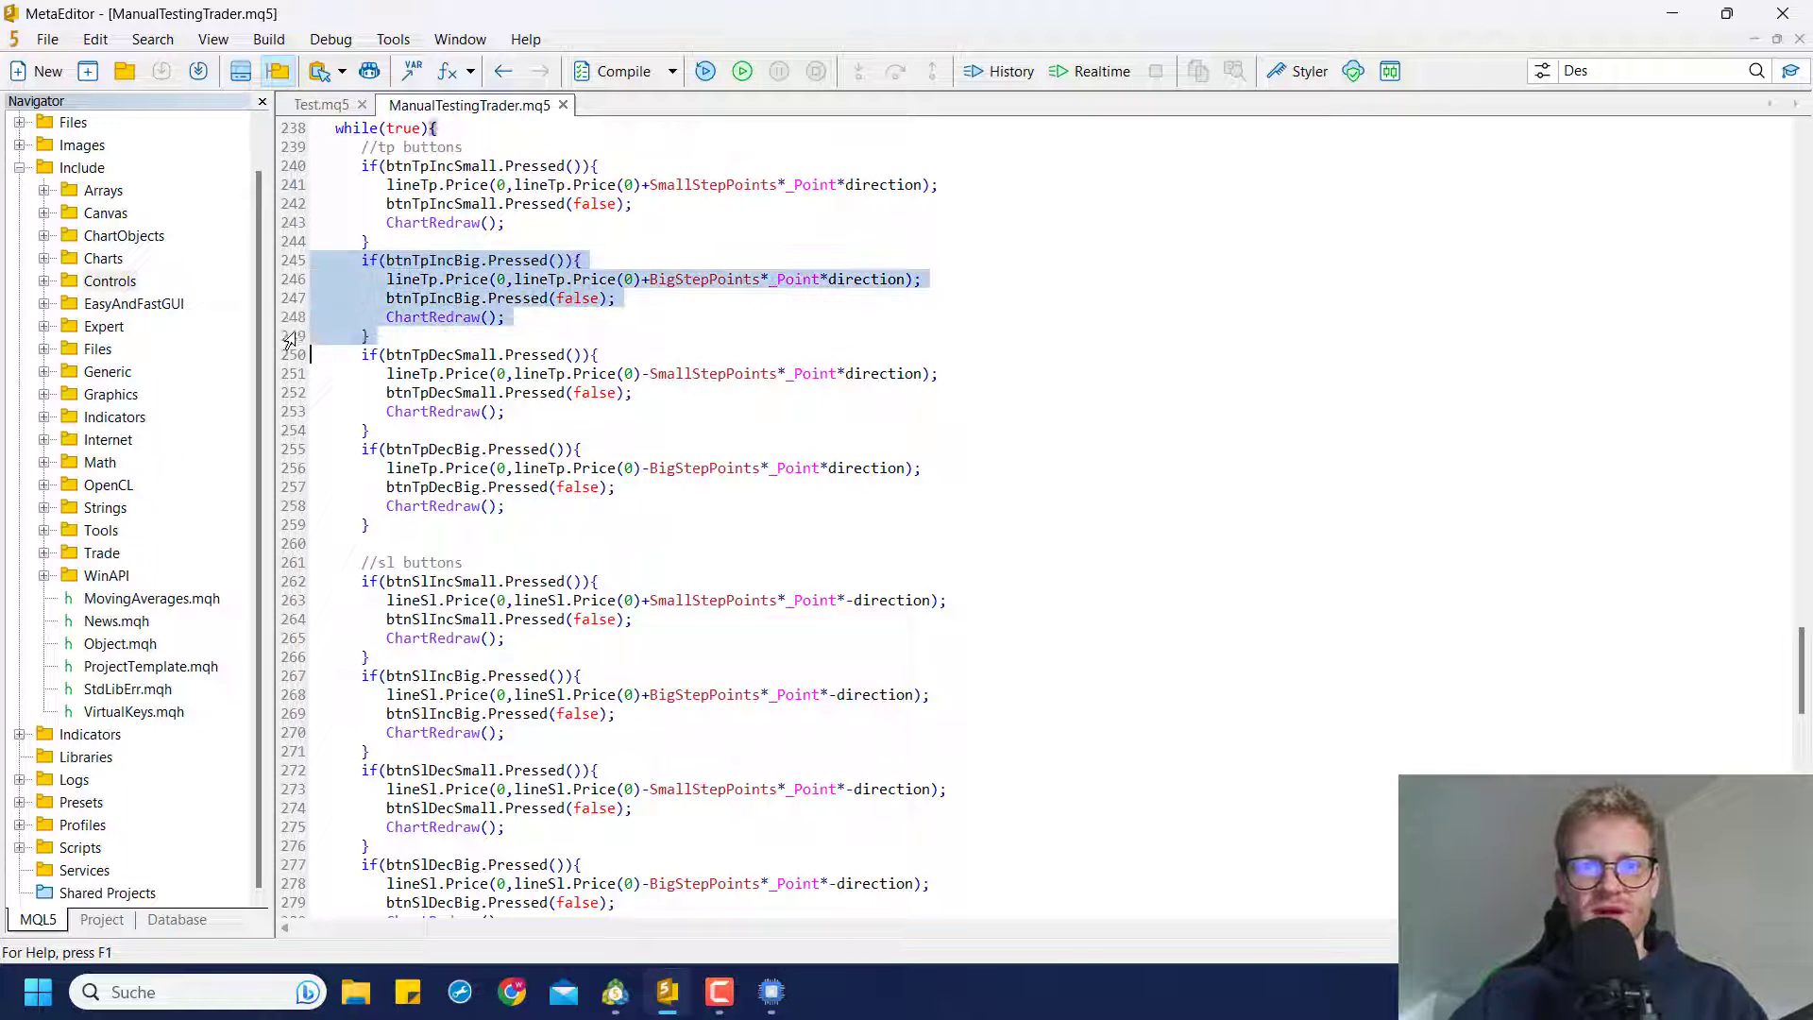
pyautogui.click(542, 301)
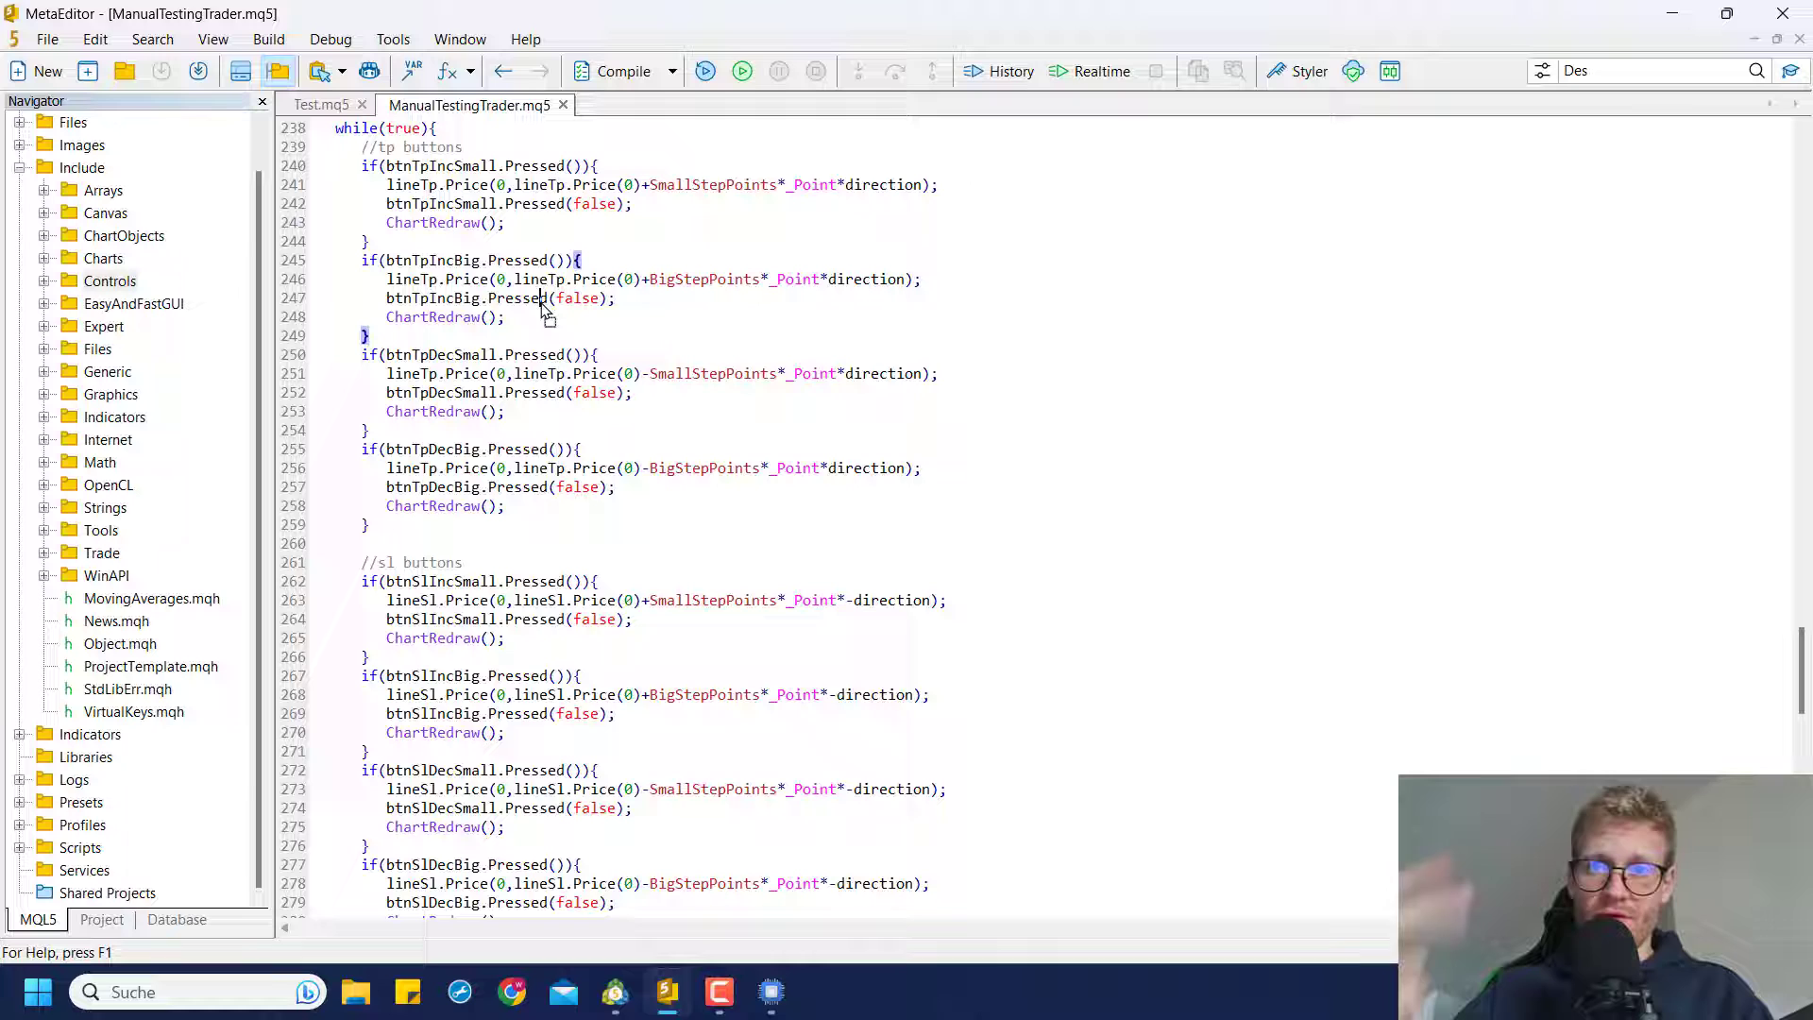
pyautogui.click(285, 264)
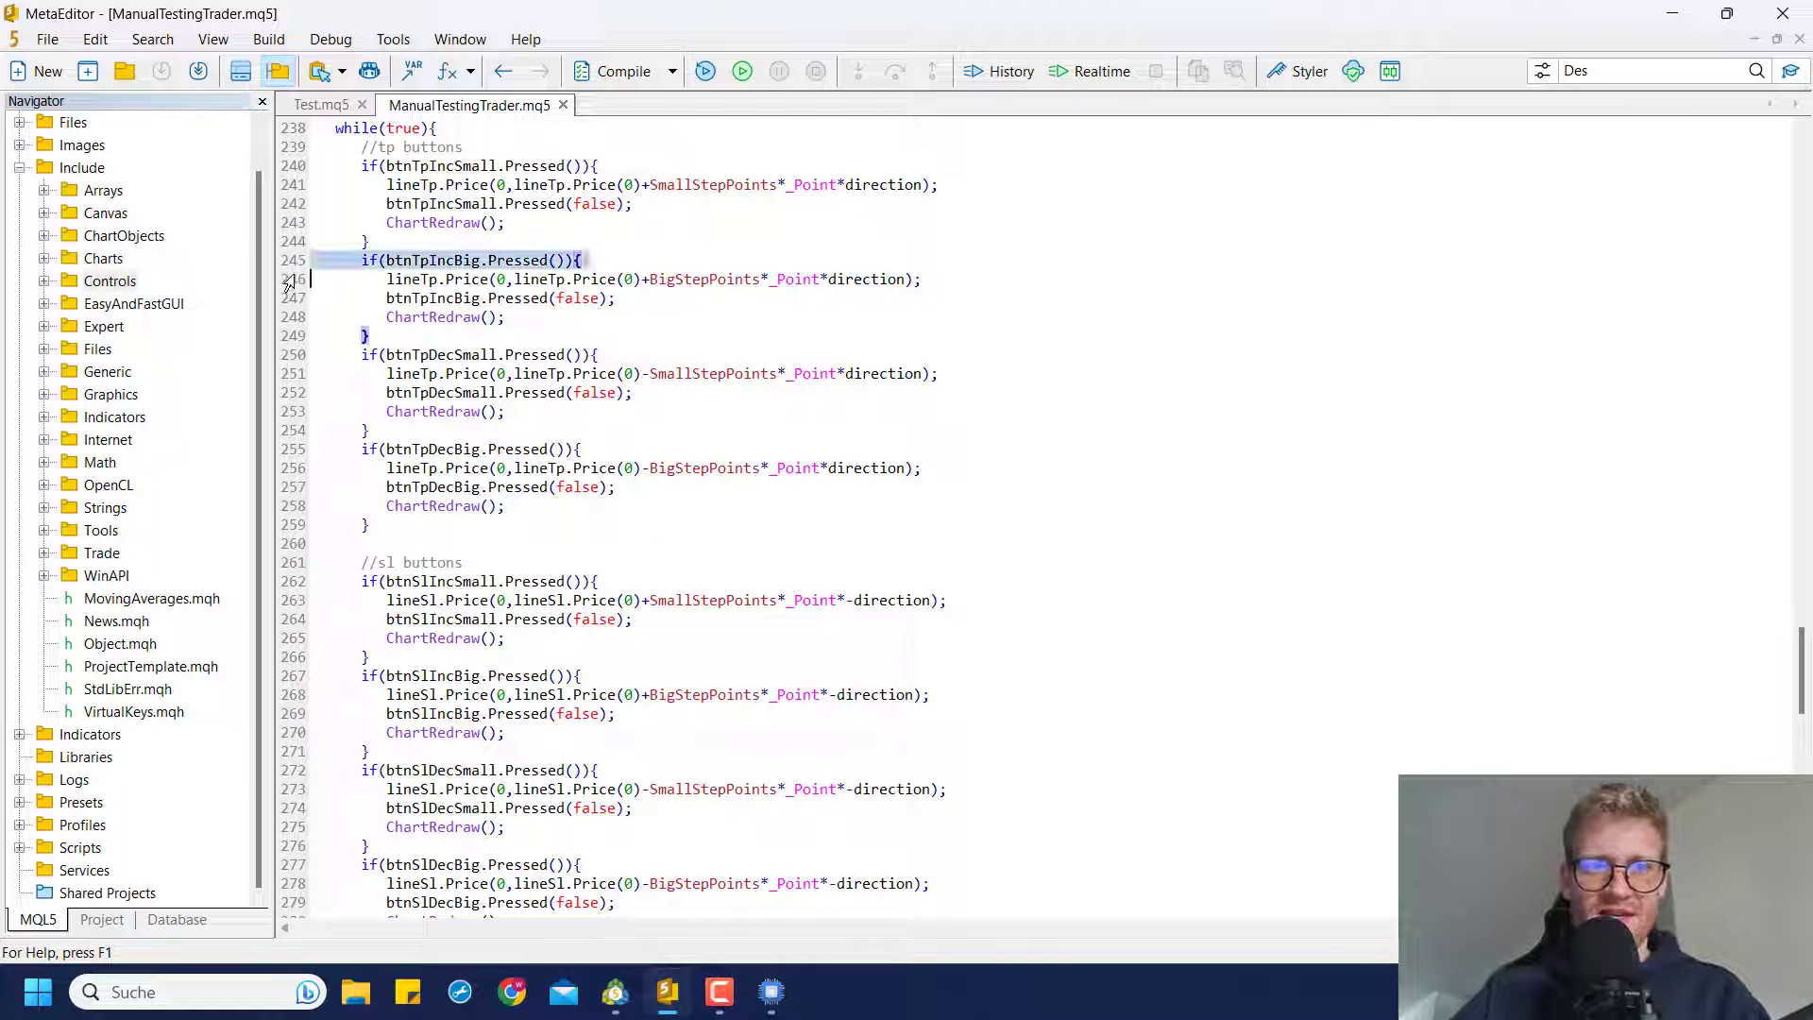
pyautogui.click(286, 283)
pyautogui.moveTo(286, 290); pyautogui.dragTo(285, 300)
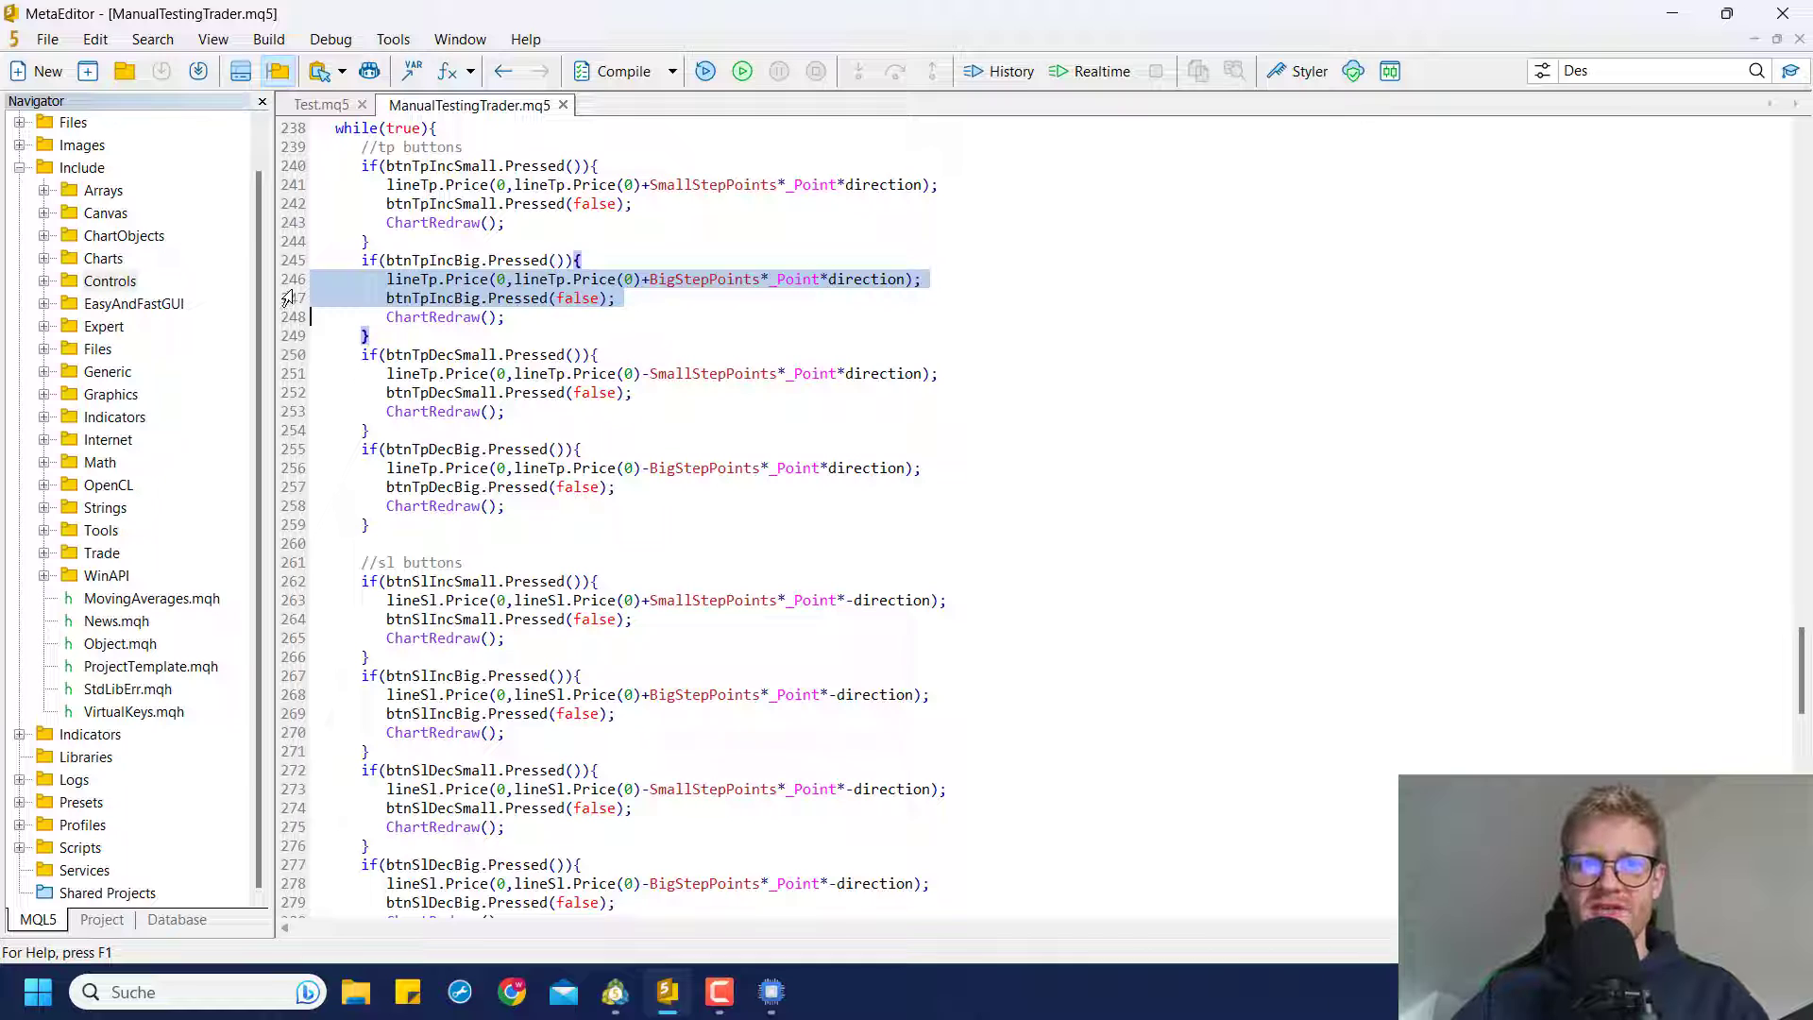
pyautogui.click(287, 286)
pyautogui.click(288, 298)
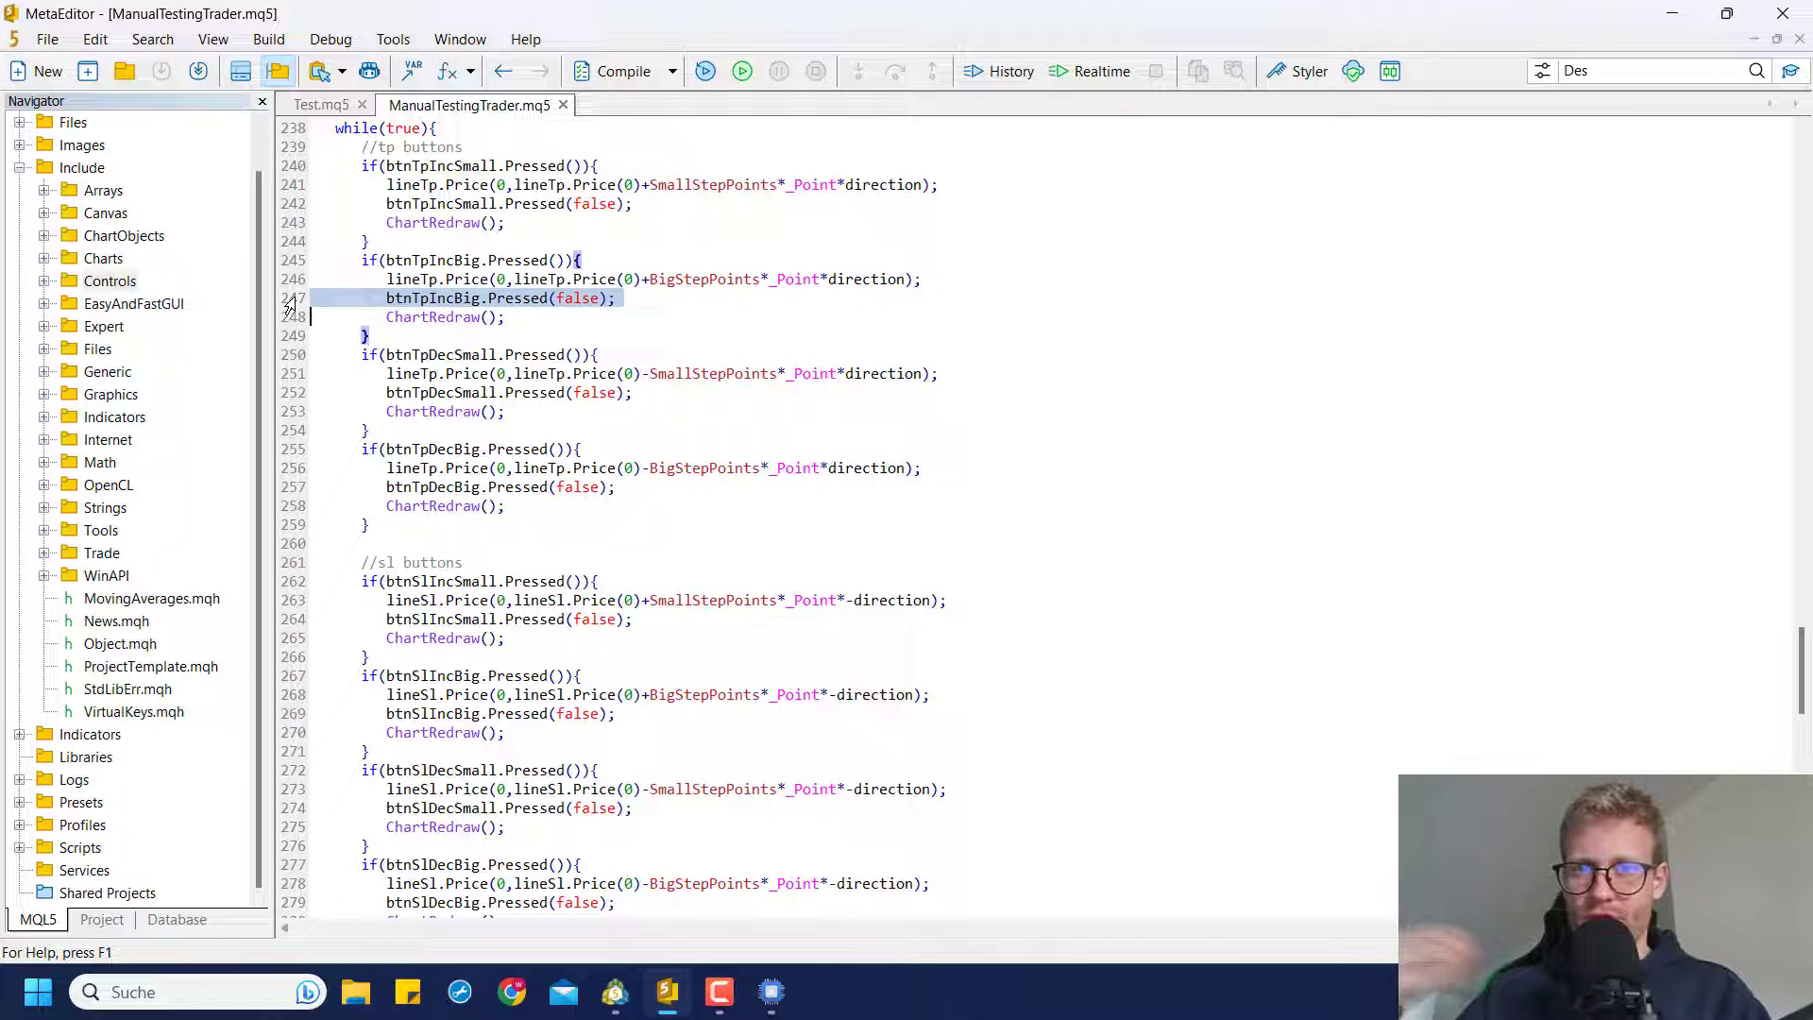
pyautogui.click(652, 507)
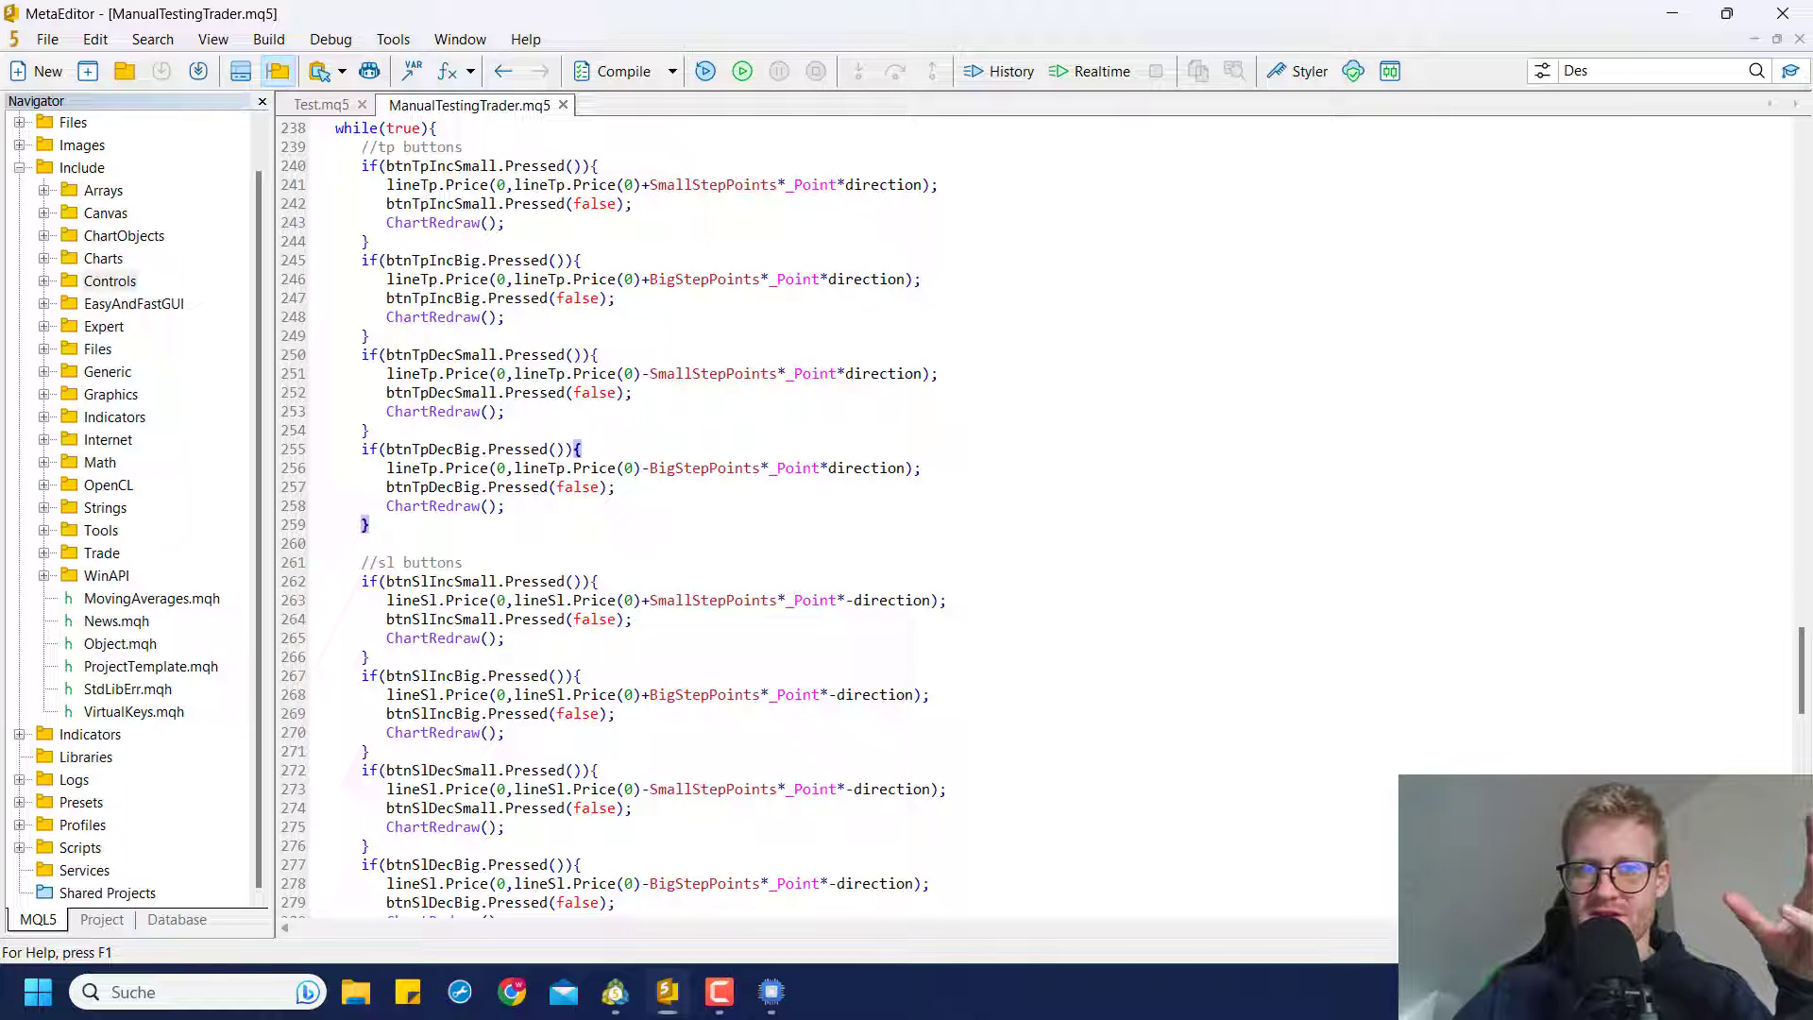
pyautogui.moveTo(673, 437)
pyautogui.mouseDown()
pyautogui.moveTo(567, 525)
pyautogui.moveTo(692, 429)
pyautogui.mouseUp()
# - Highlight the btnConfirm handling block on lines 283–293
pyautogui.click(692, 429)
pyautogui.scroll(-2, 643, 362)
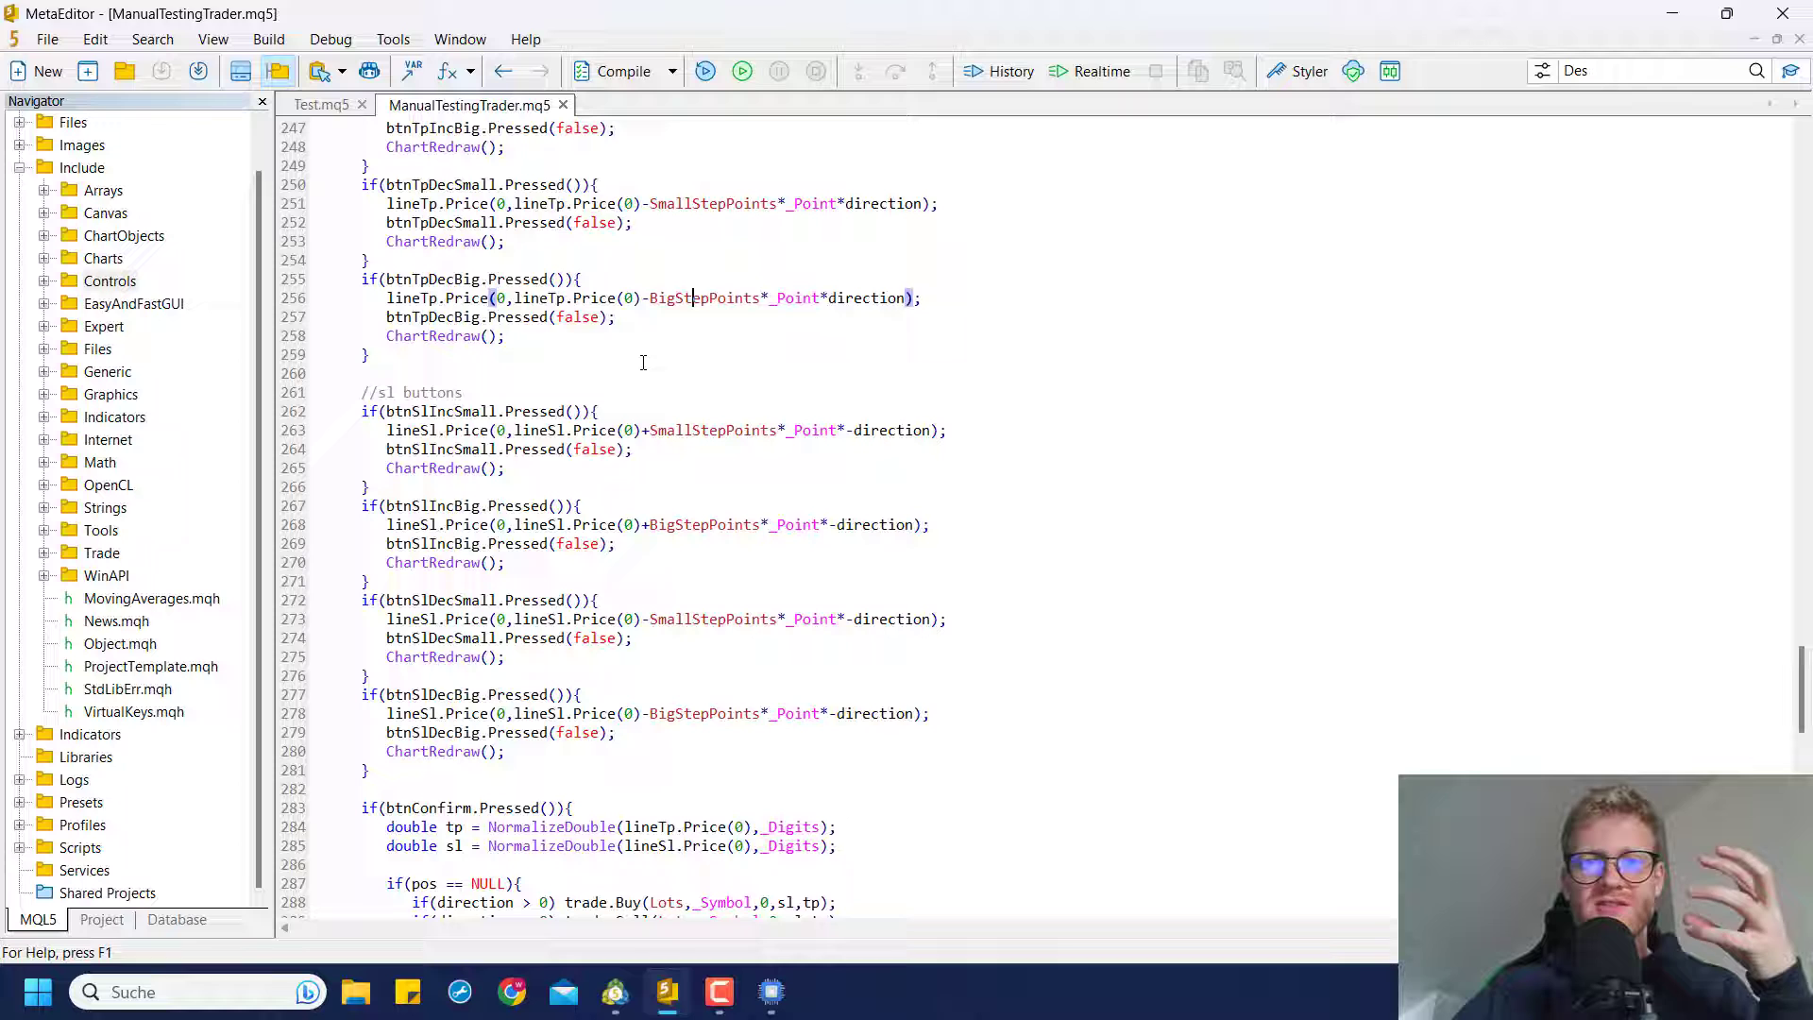
pyautogui.scroll(-6, 976, 768)
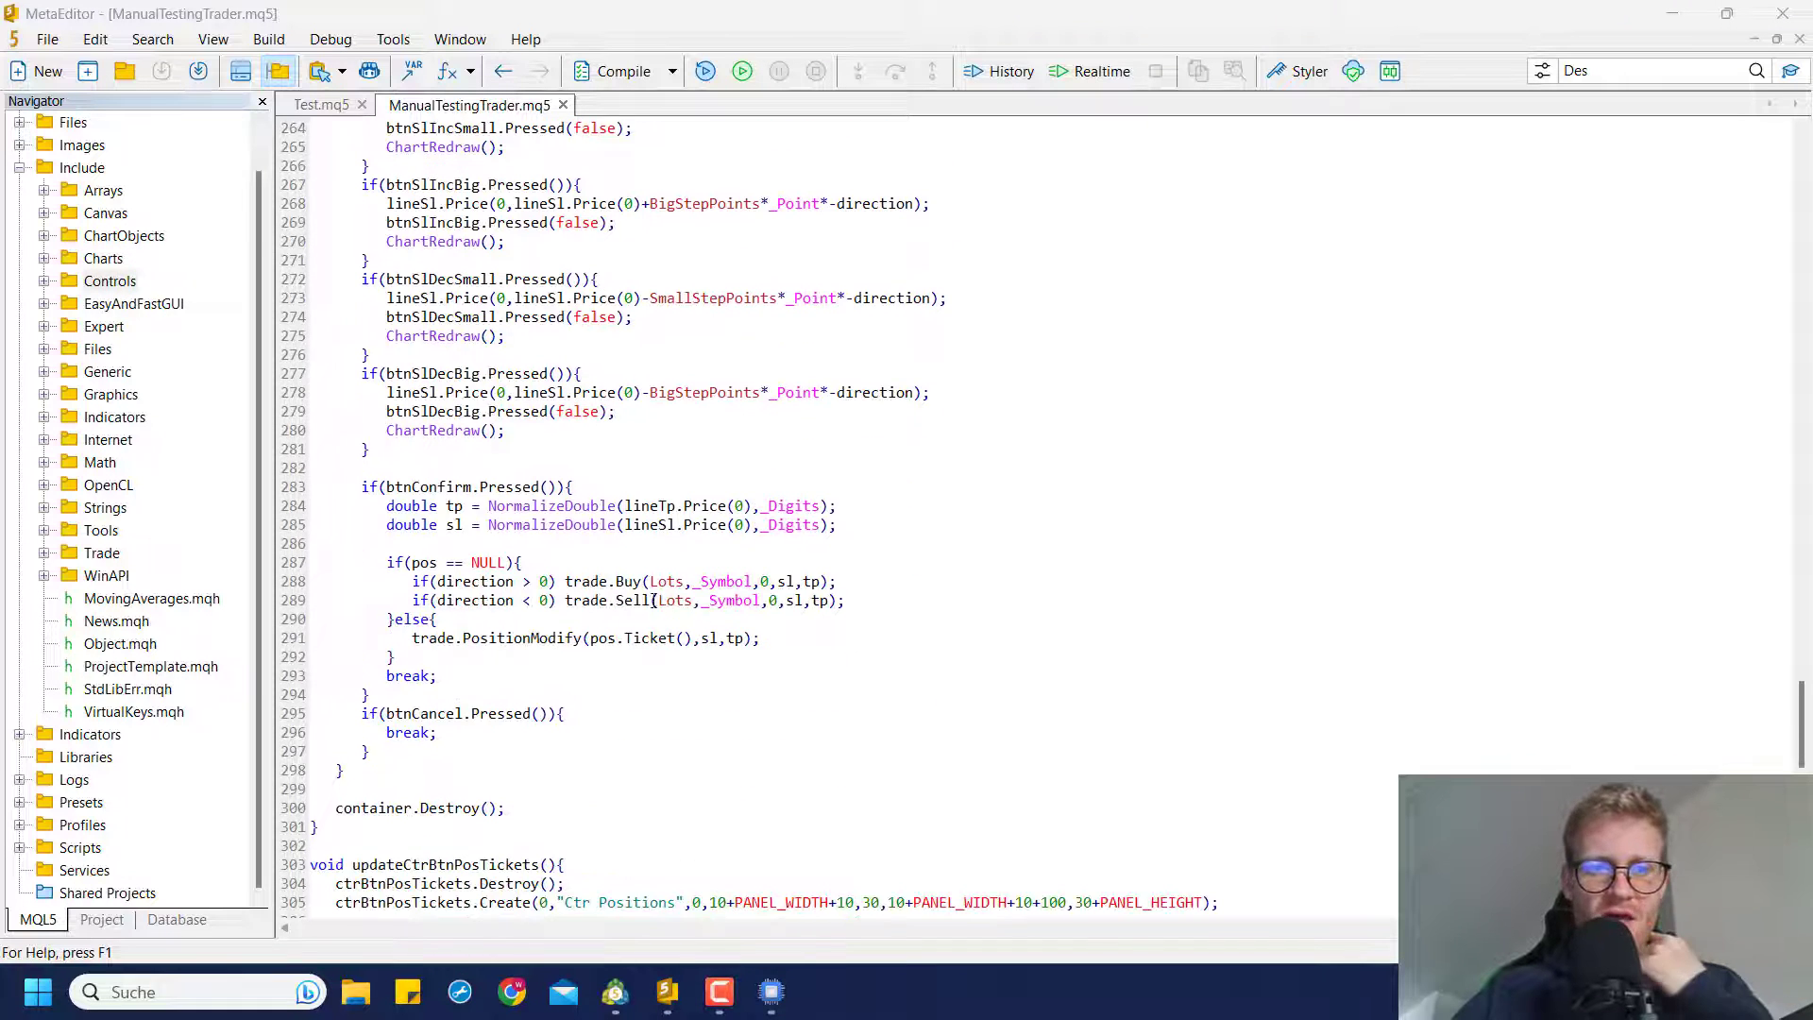
pyautogui.moveTo(300, 488); pyautogui.dragTo(439, 684)
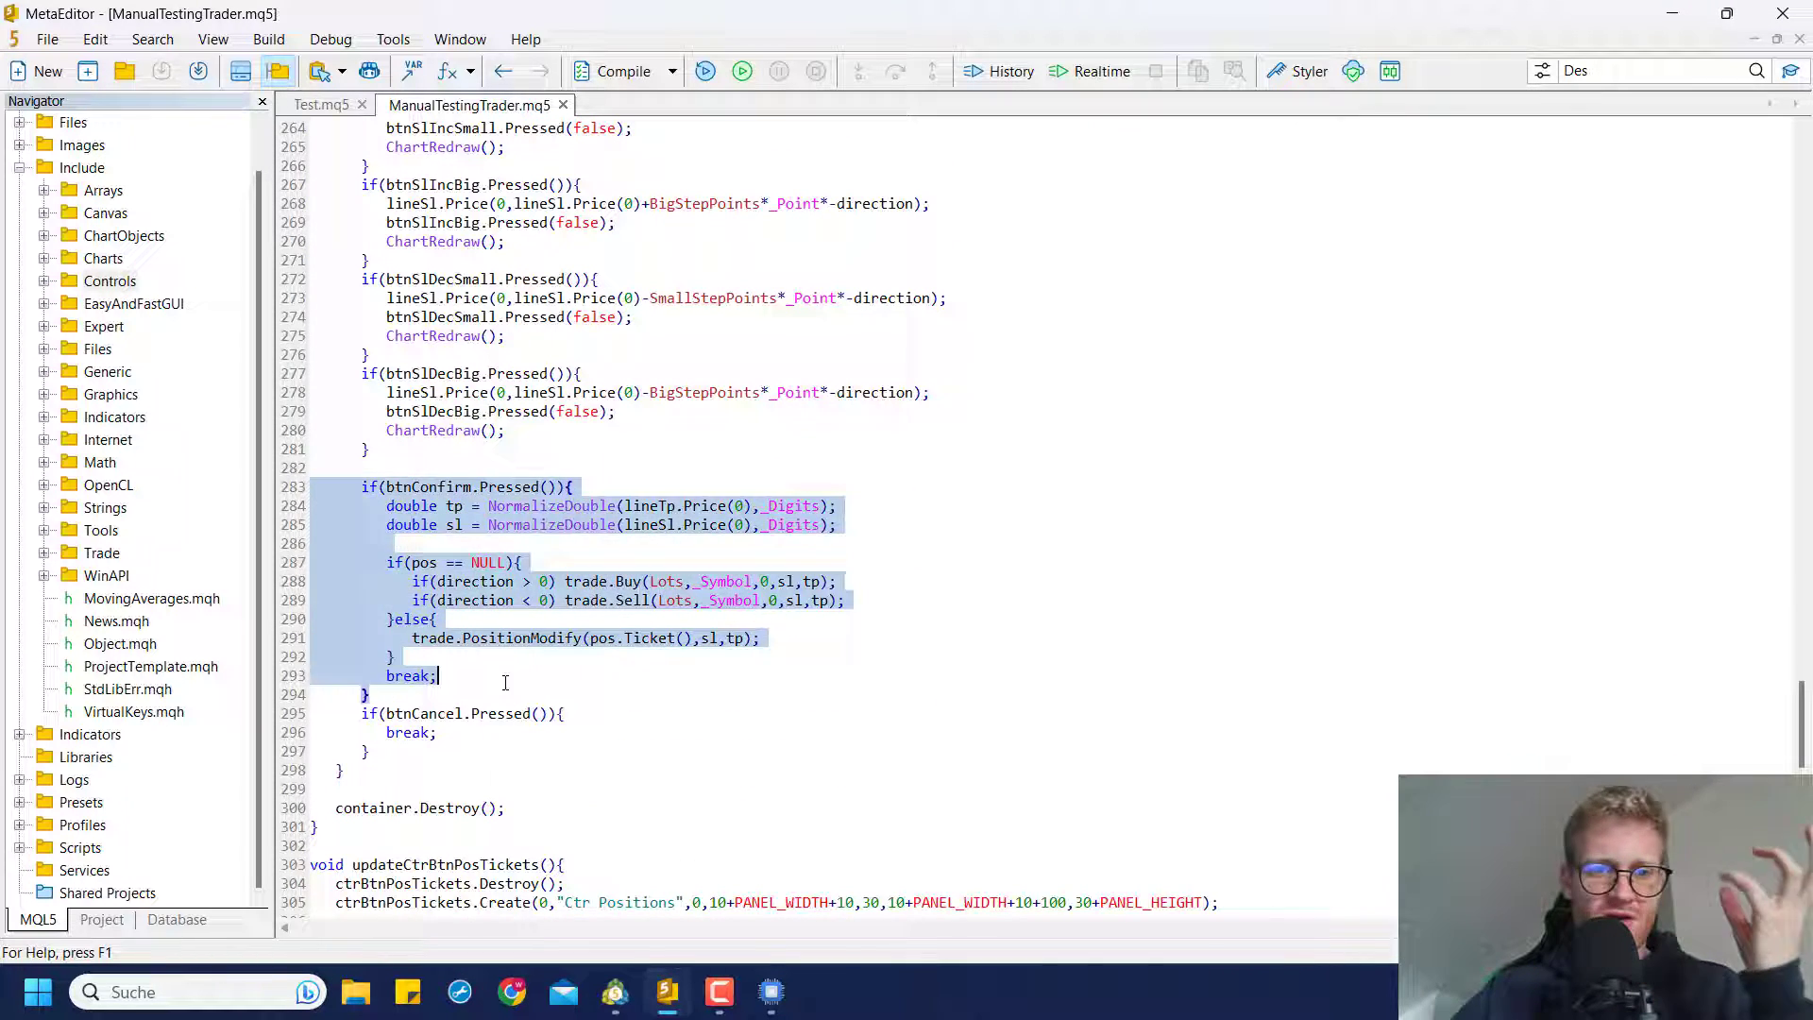
pyautogui.click(506, 683)
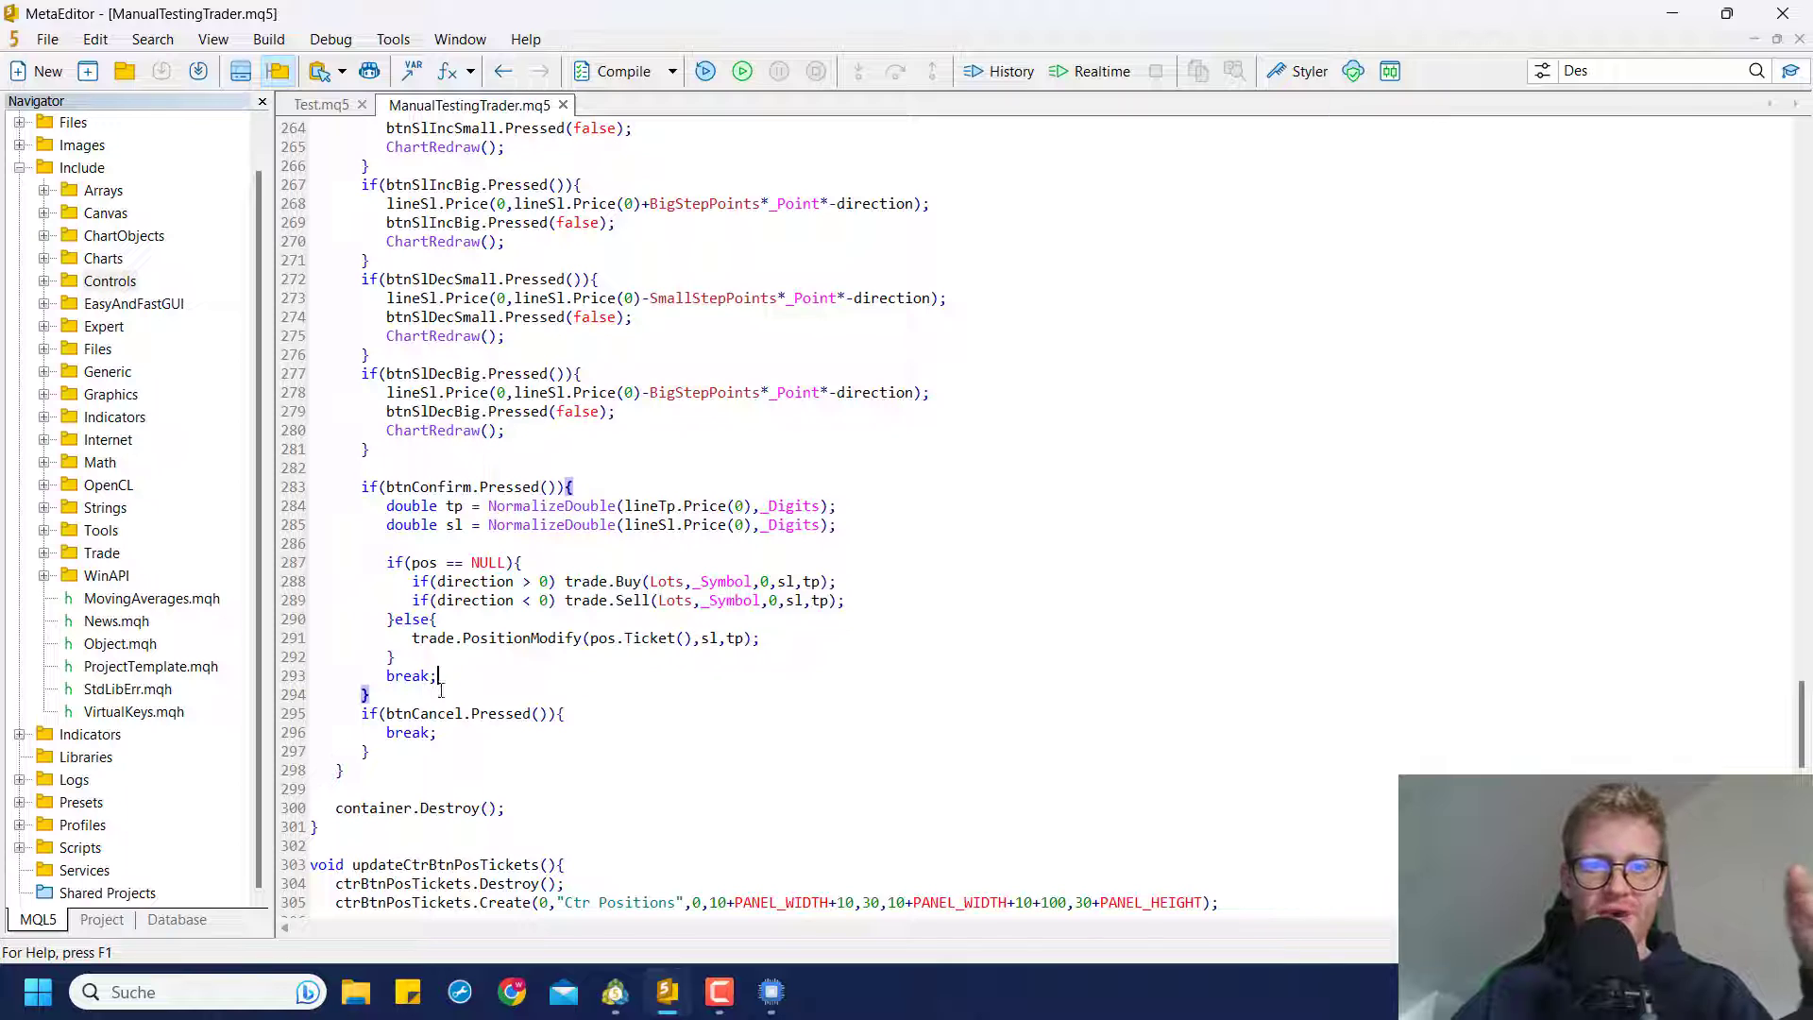
# - Mark the btnCancel check and its break statements, then return to the file's top
pyautogui.doubleClick(484, 713)
pyautogui.doubleClick(431, 713)
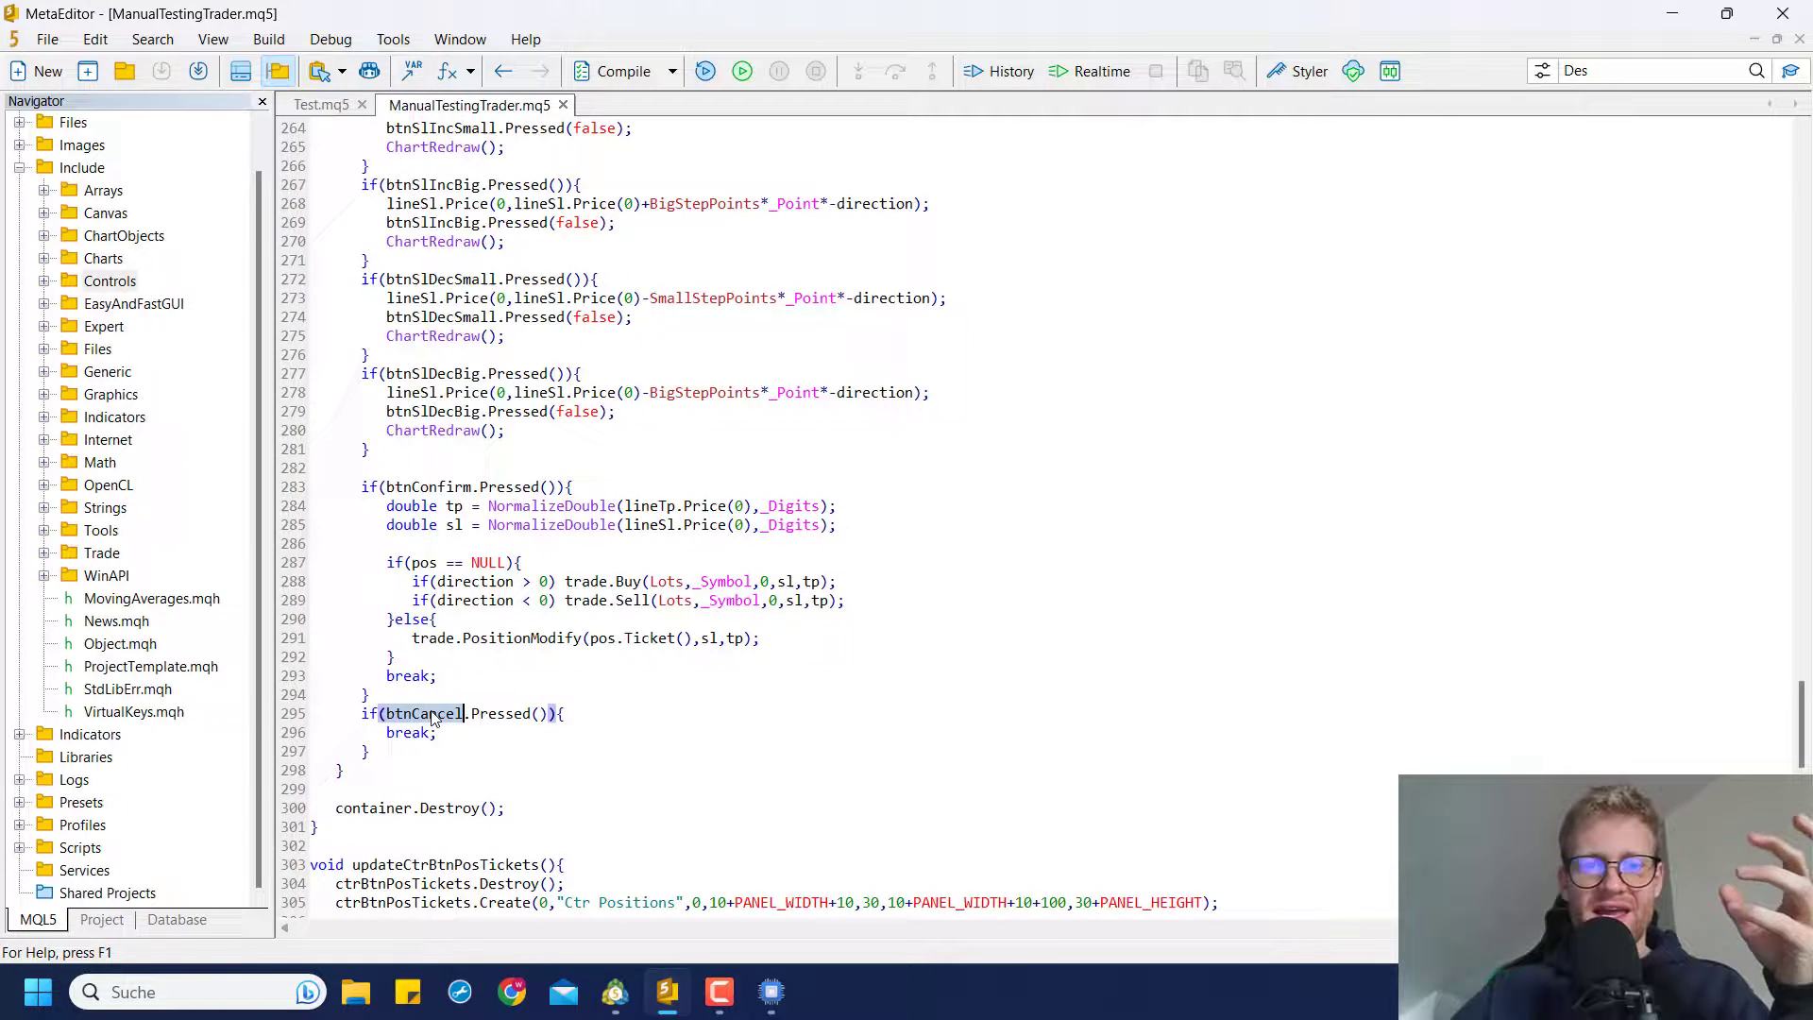
pyautogui.click(296, 677)
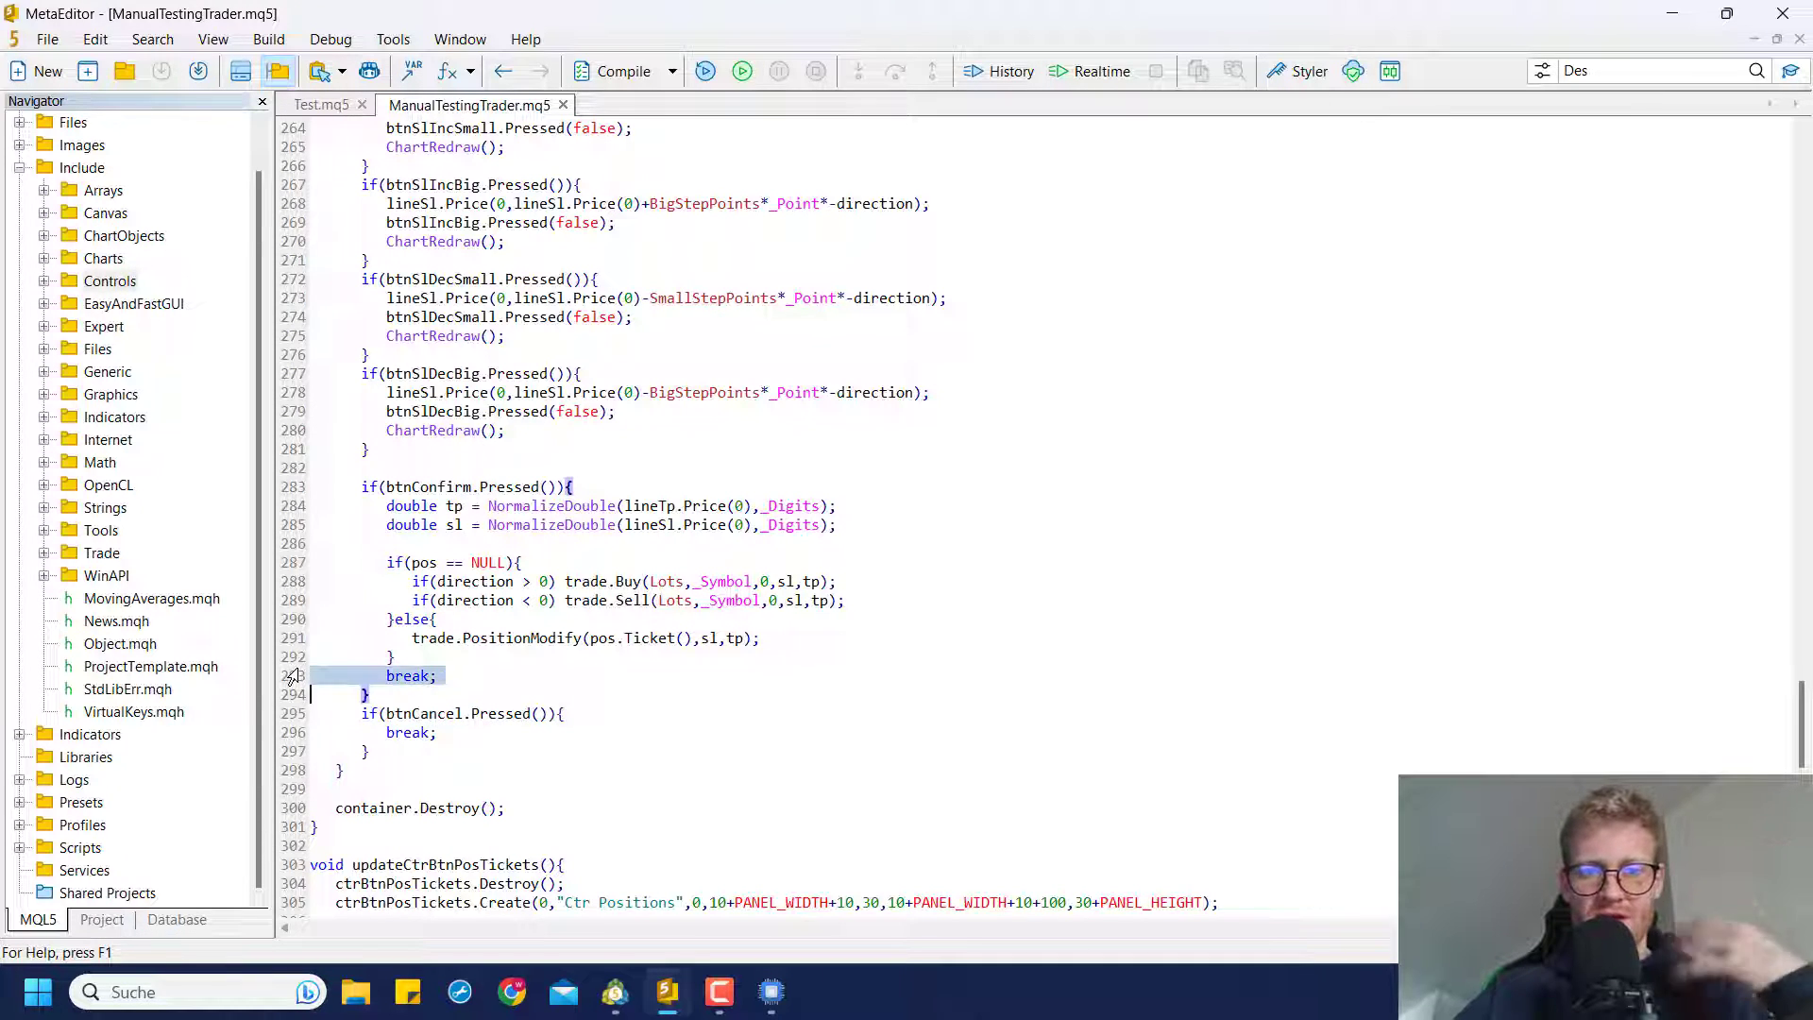
pyautogui.click(295, 735)
pyautogui.click(395, 767)
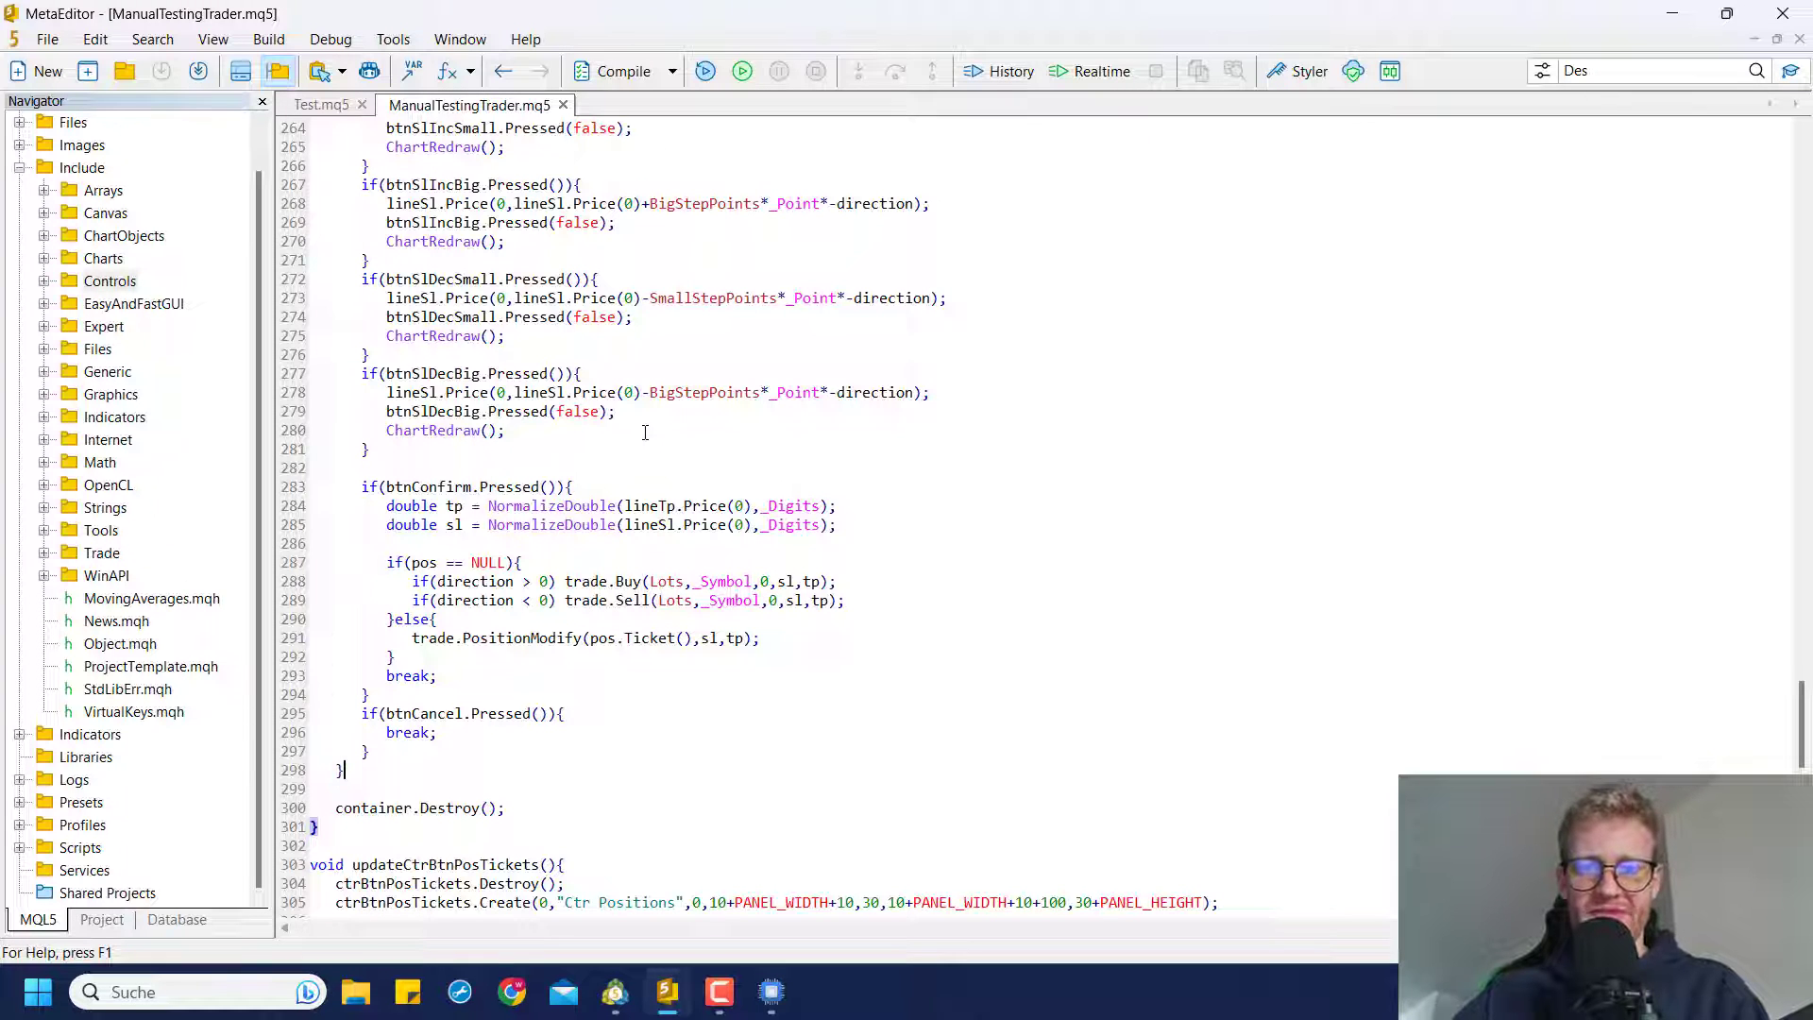
pyautogui.scroll(-5, 645, 432)
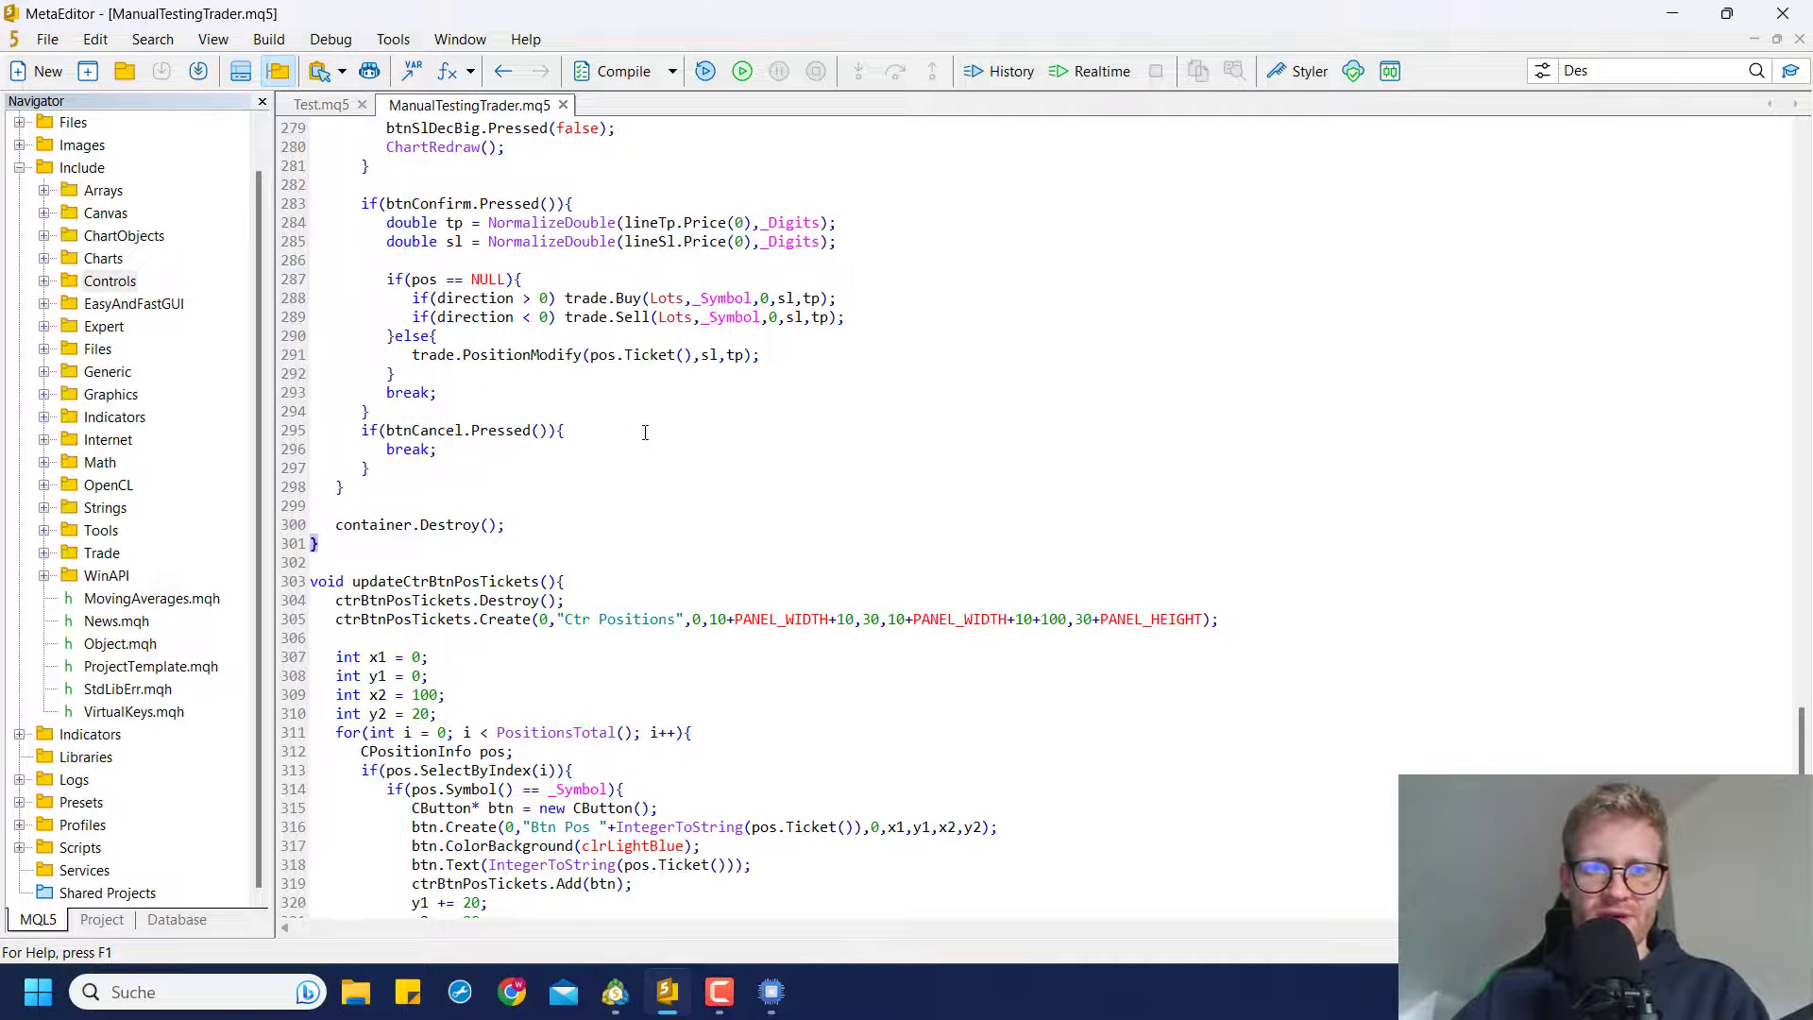
pyautogui.hotkey('ctrl', 'Home')
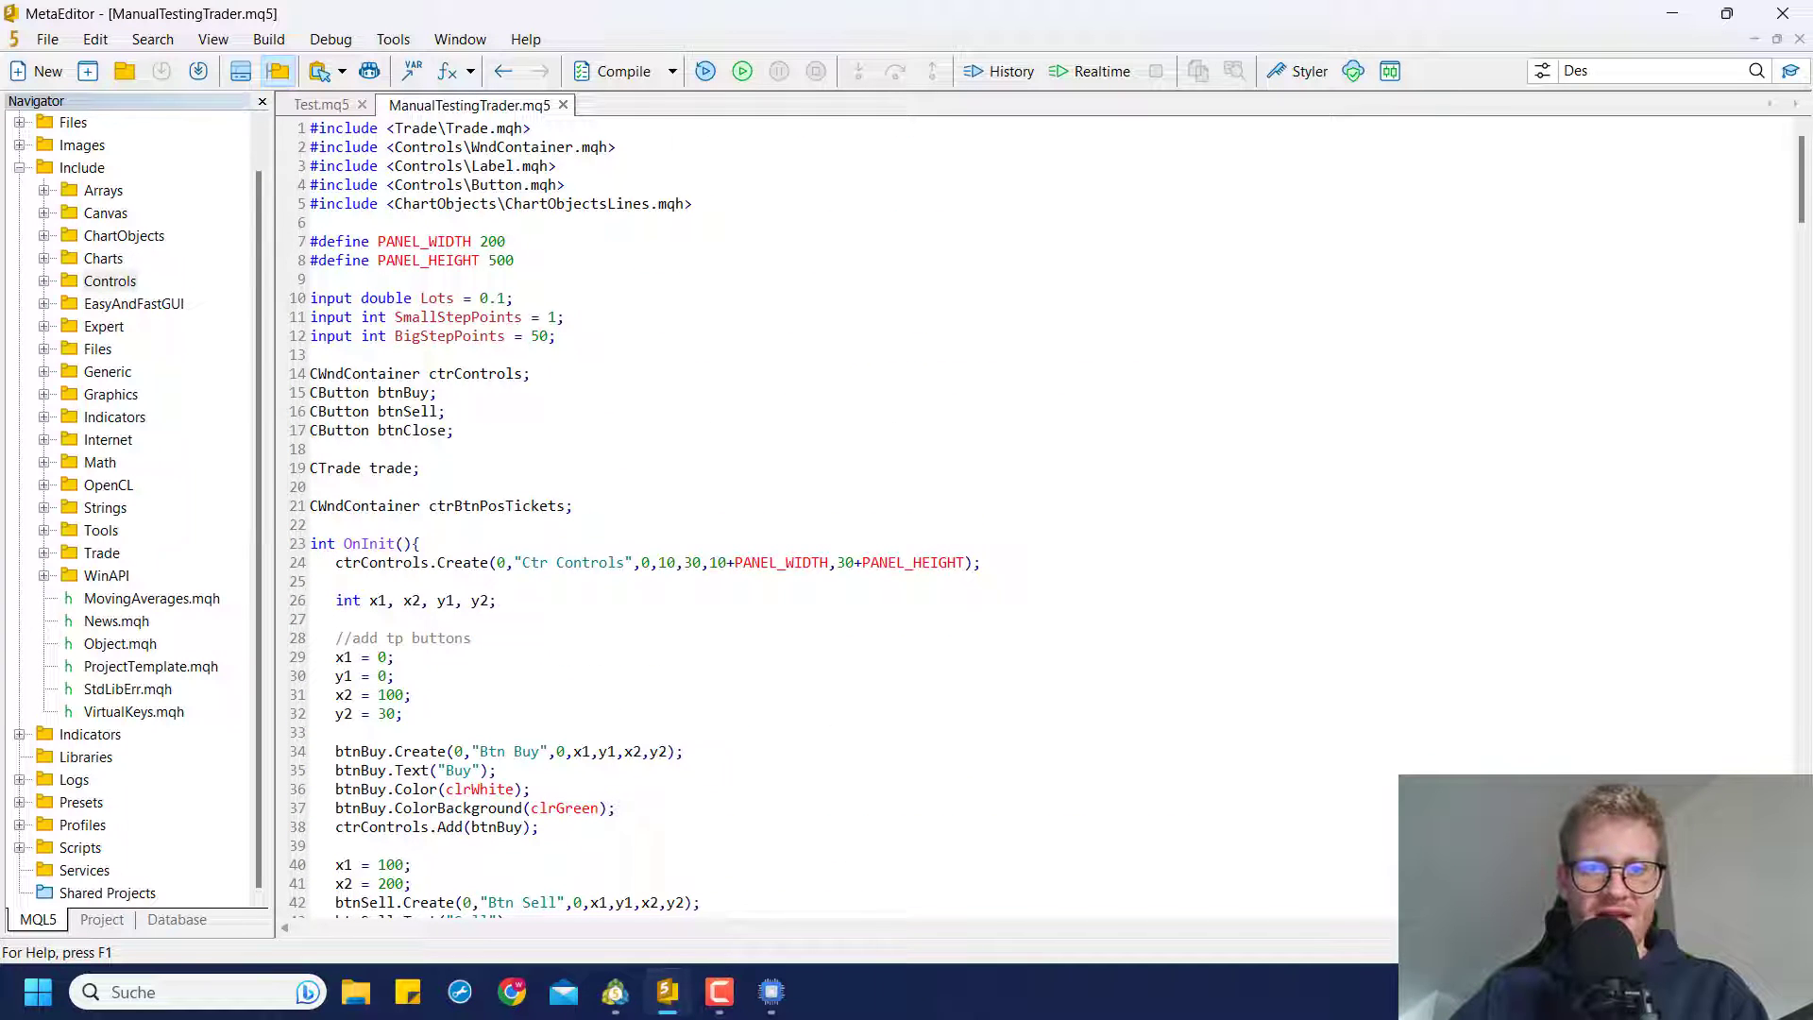
# - Return to MetaTrader 5 and show the GBPUSD M5 Strategy Tester visualization
pyautogui.click(623, 991)
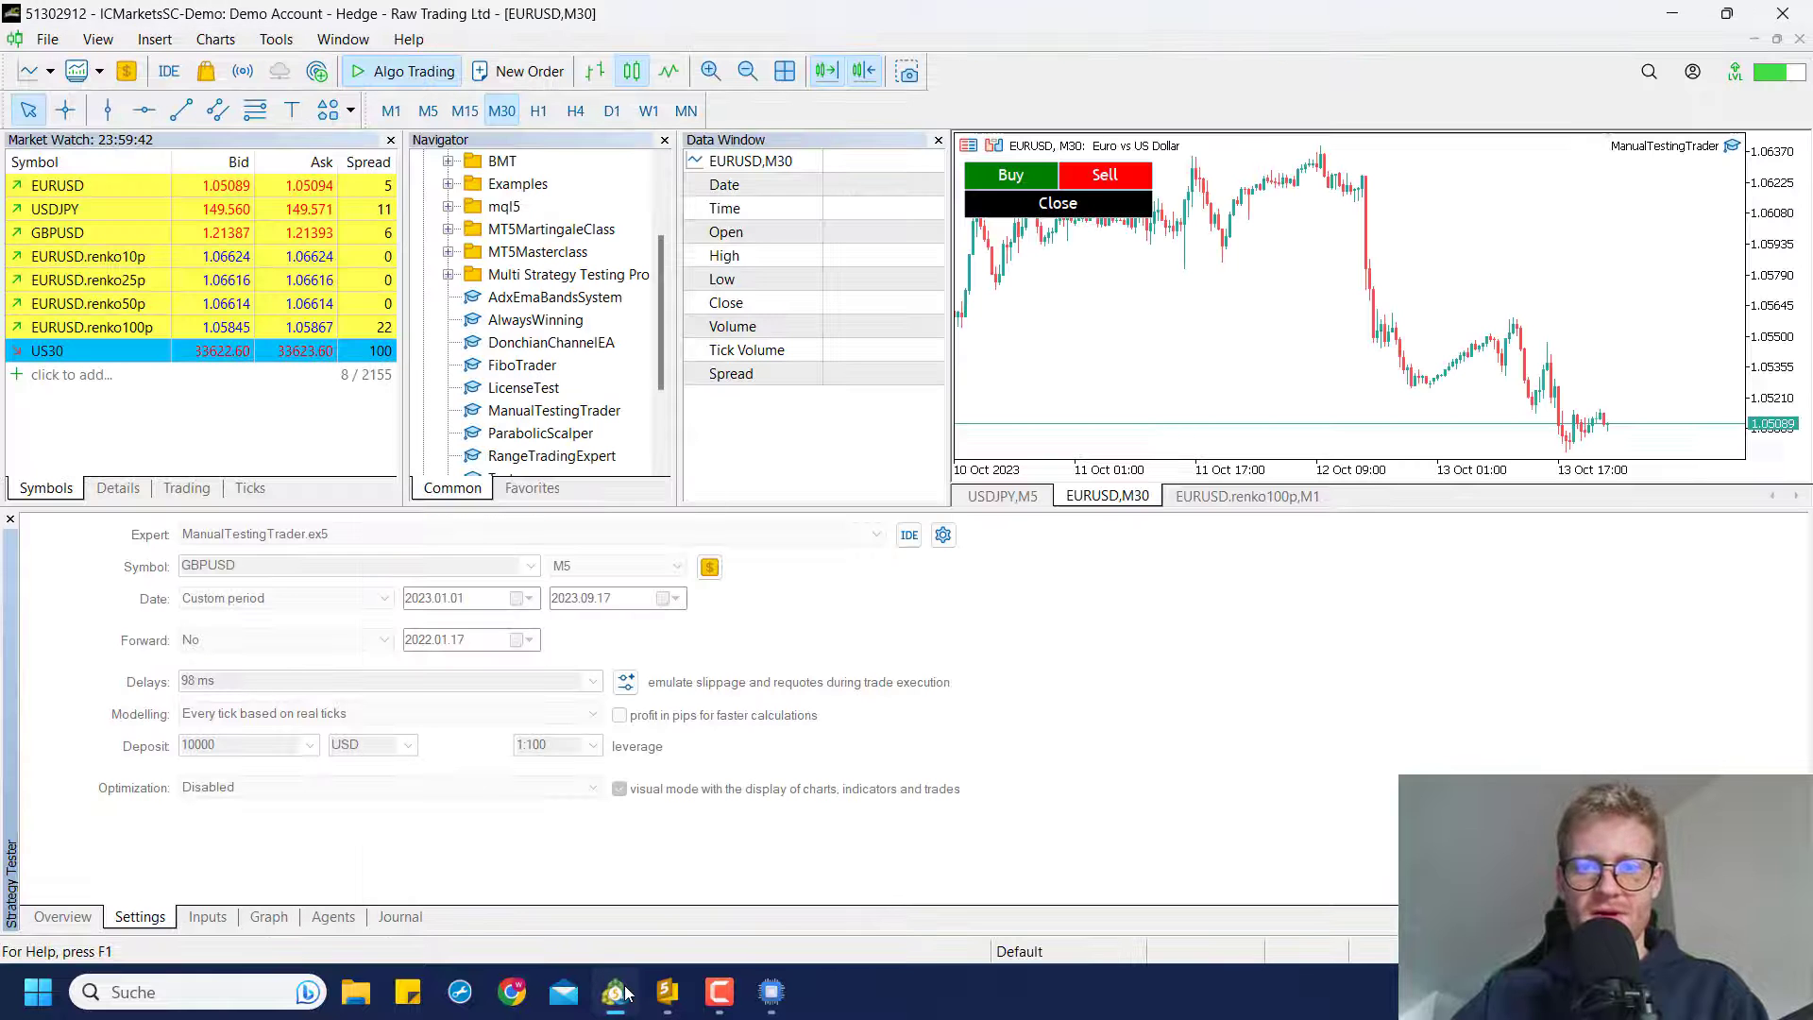
pyautogui.click(771, 991)
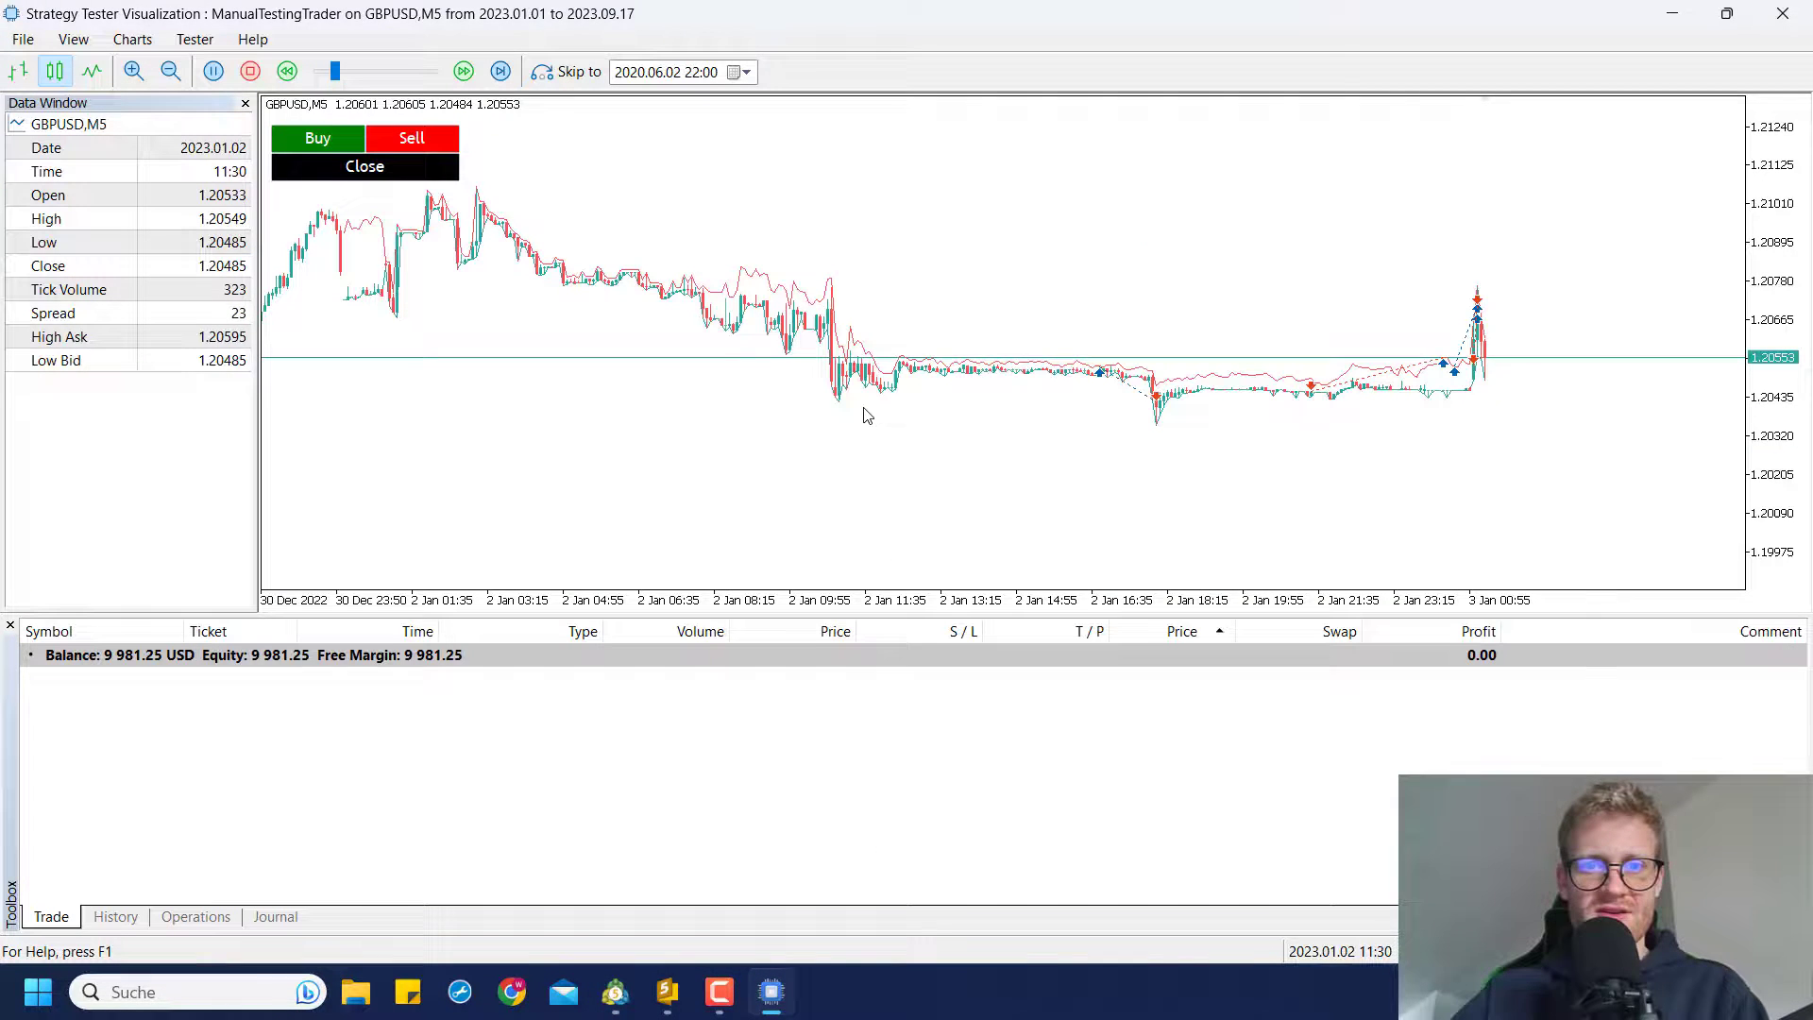